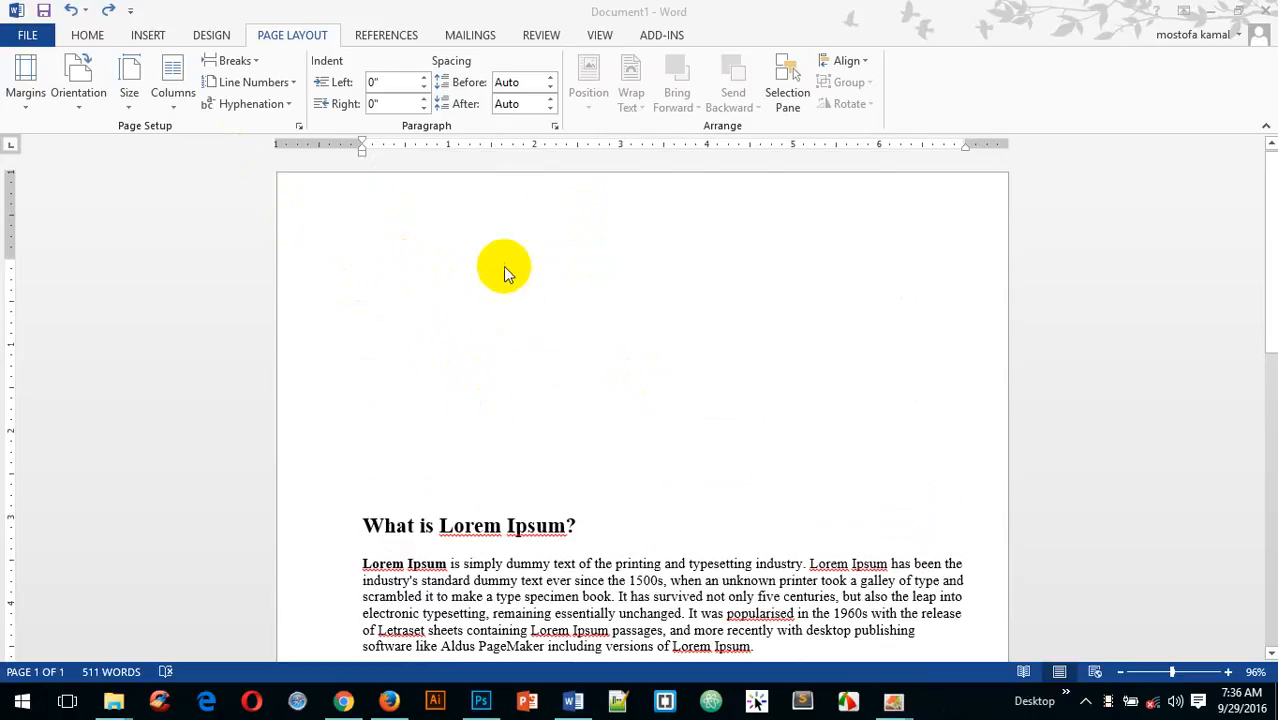
- Set the page's vertical alignment to Top for the whole document
left_click(299, 129)
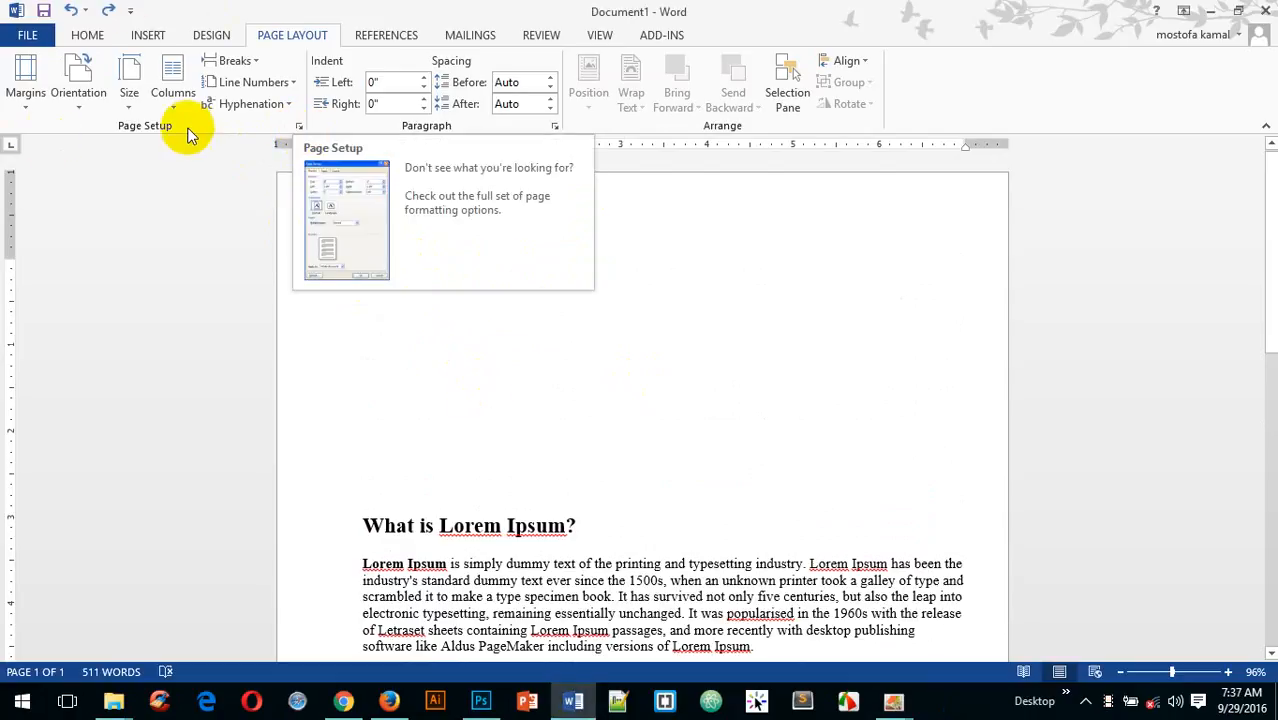
left_click(299, 128)
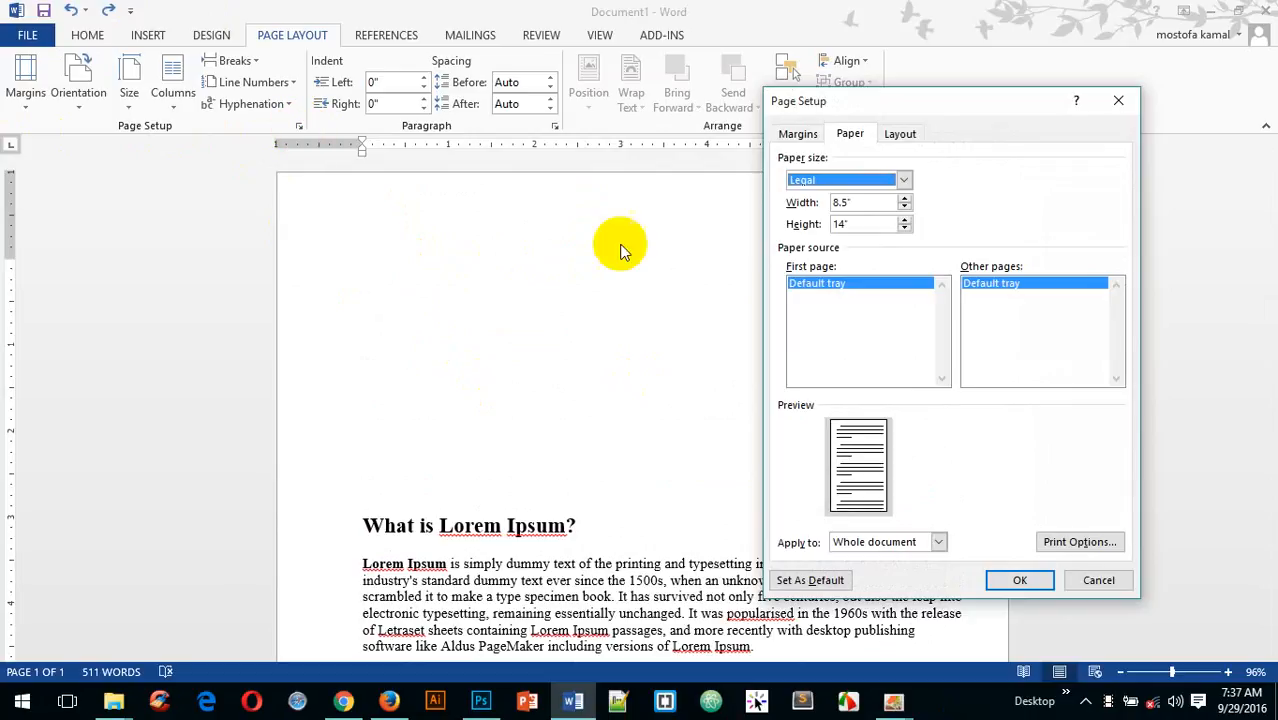
left_click(896, 134)
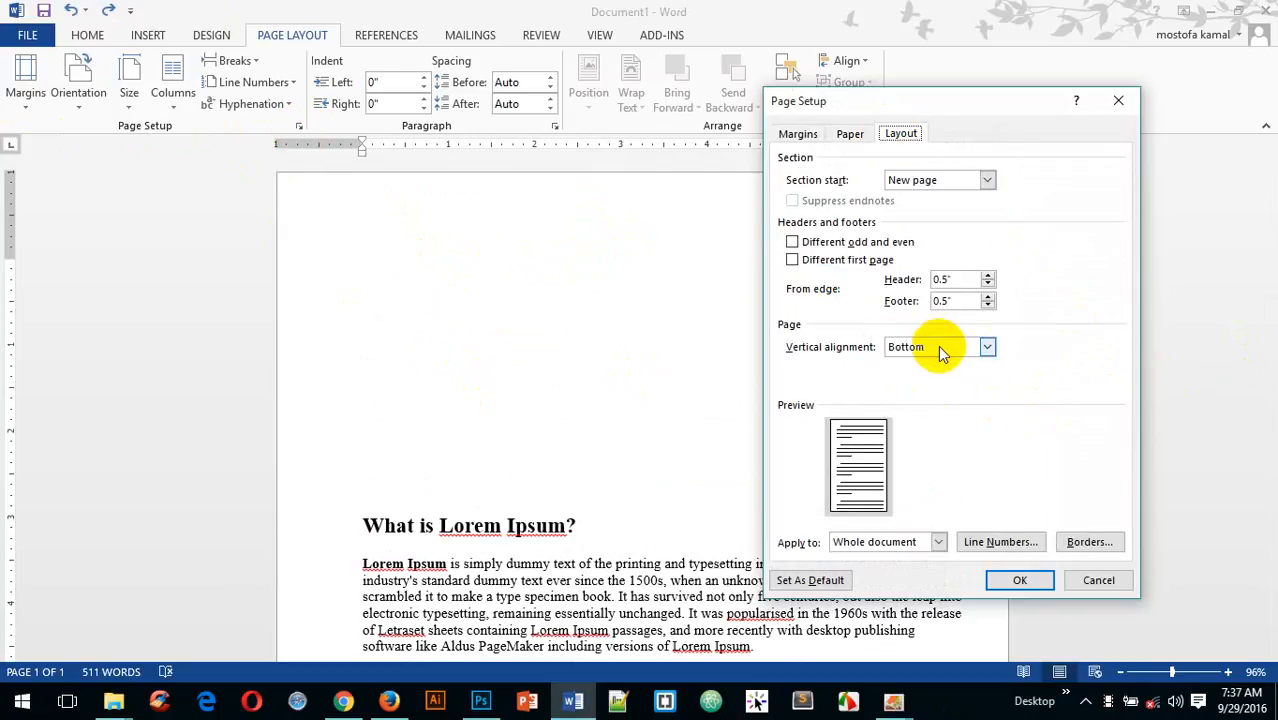
left_click(988, 347)
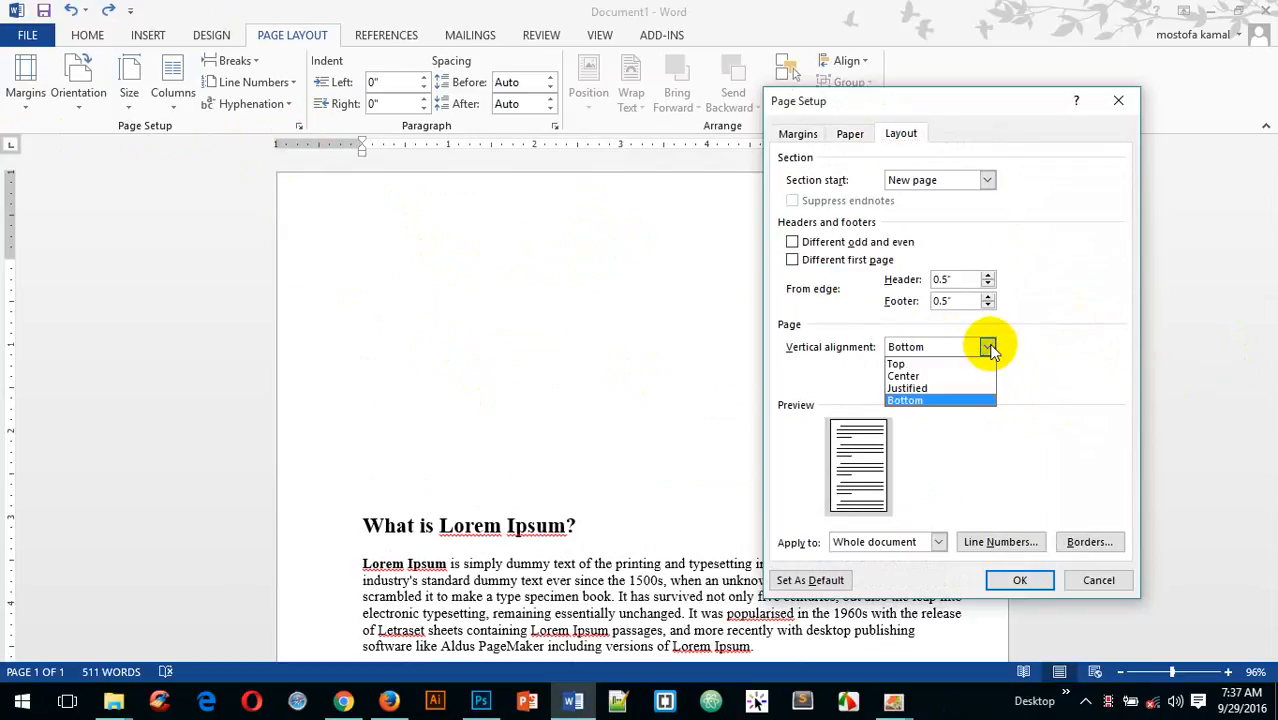
left_click(925, 363)
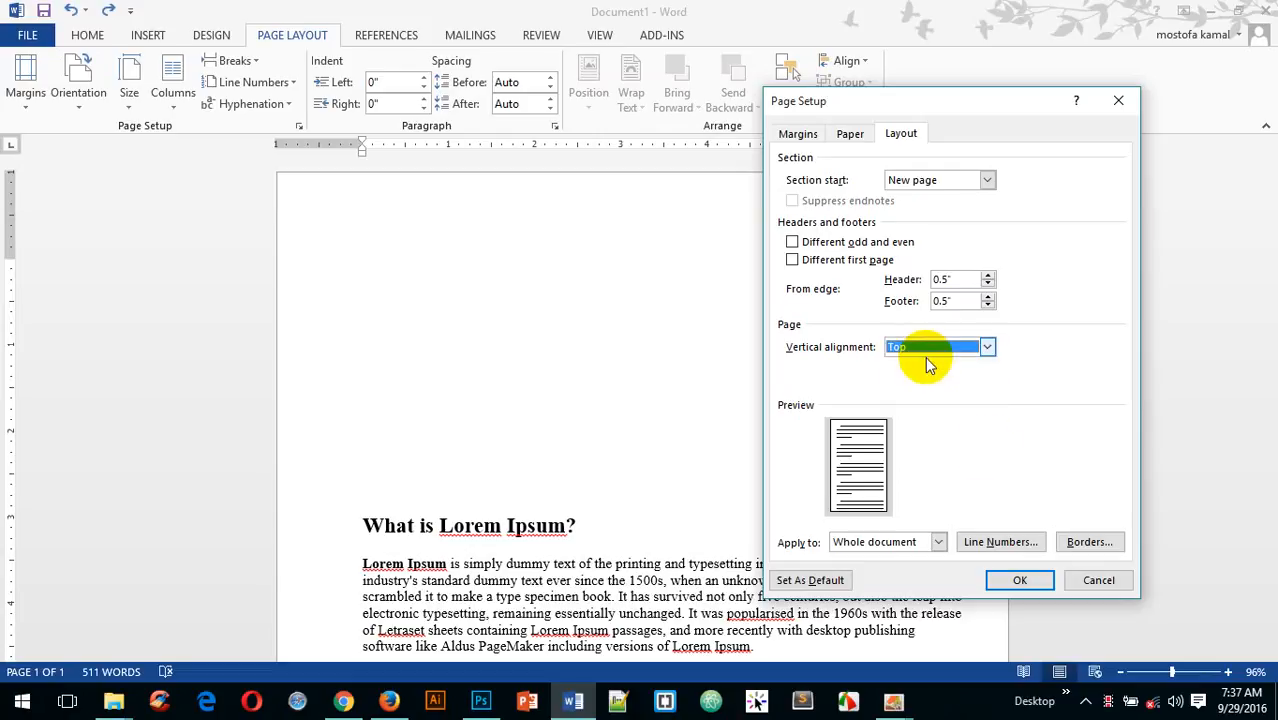
left_click(1019, 582)
scroll(600, 370, "down", 15)
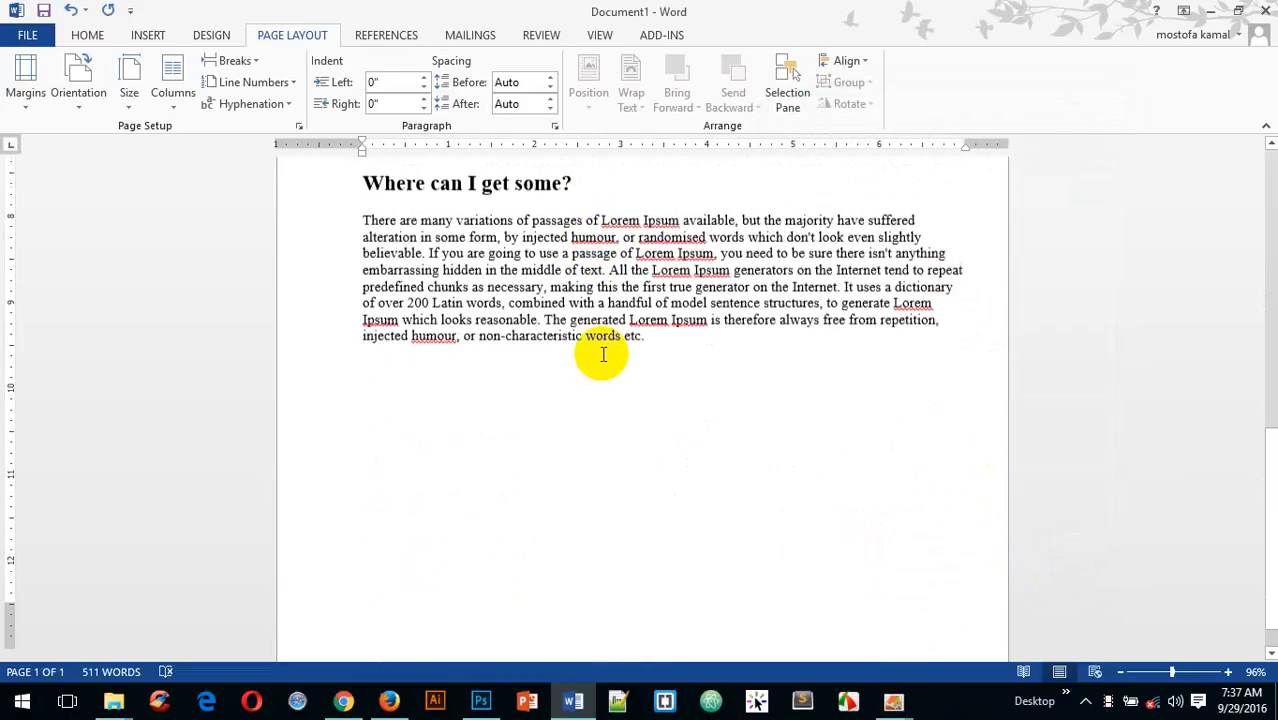
scroll(651, 343, "up", 15)
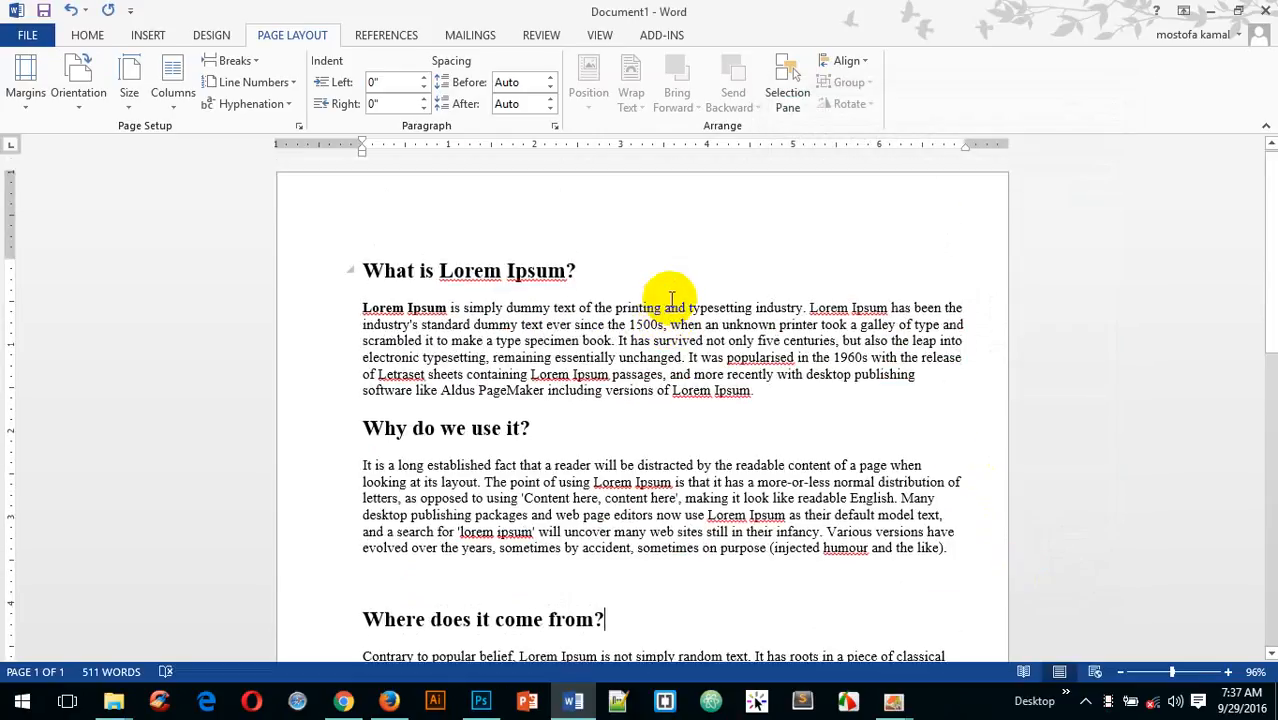
scroll(662, 297, "down", 6)
scroll(620, 310, "up", 4)
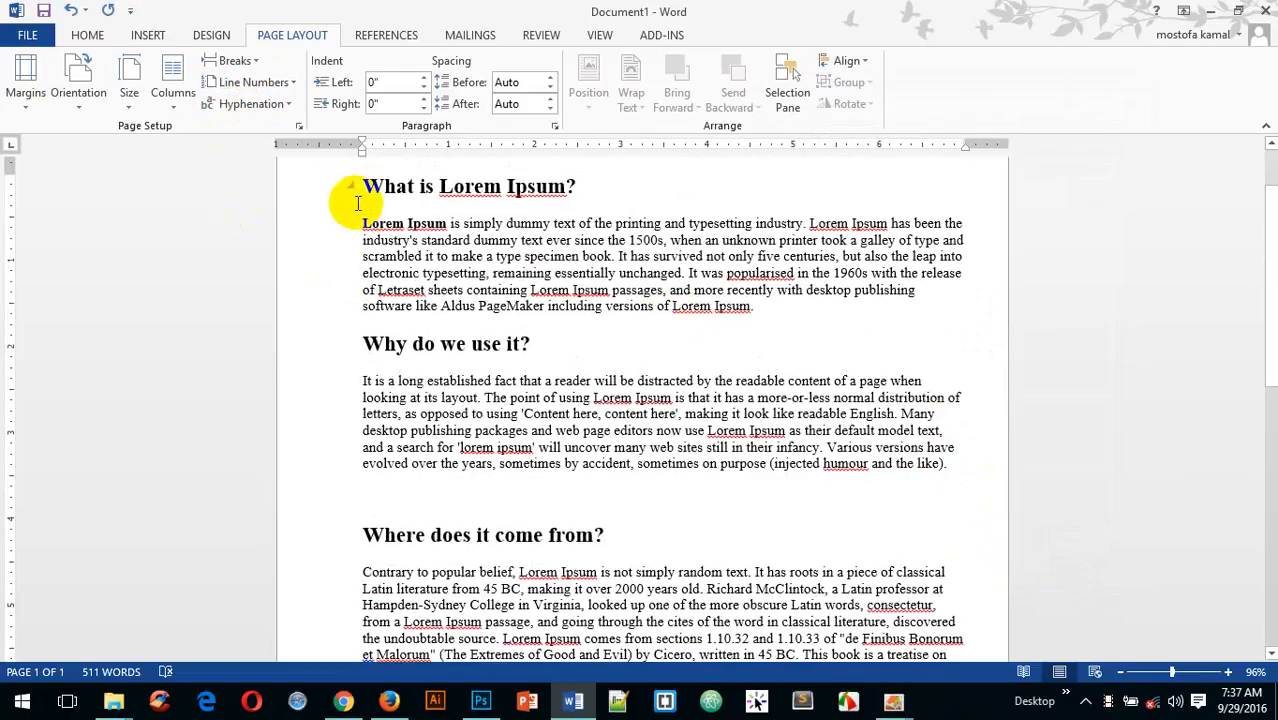
- Select the text from "What is Lorem Ipsum?" through the "Why do we use it?" paragraph and review the line numbering options' page layout settings
left_click_drag(362, 185, 896, 451)
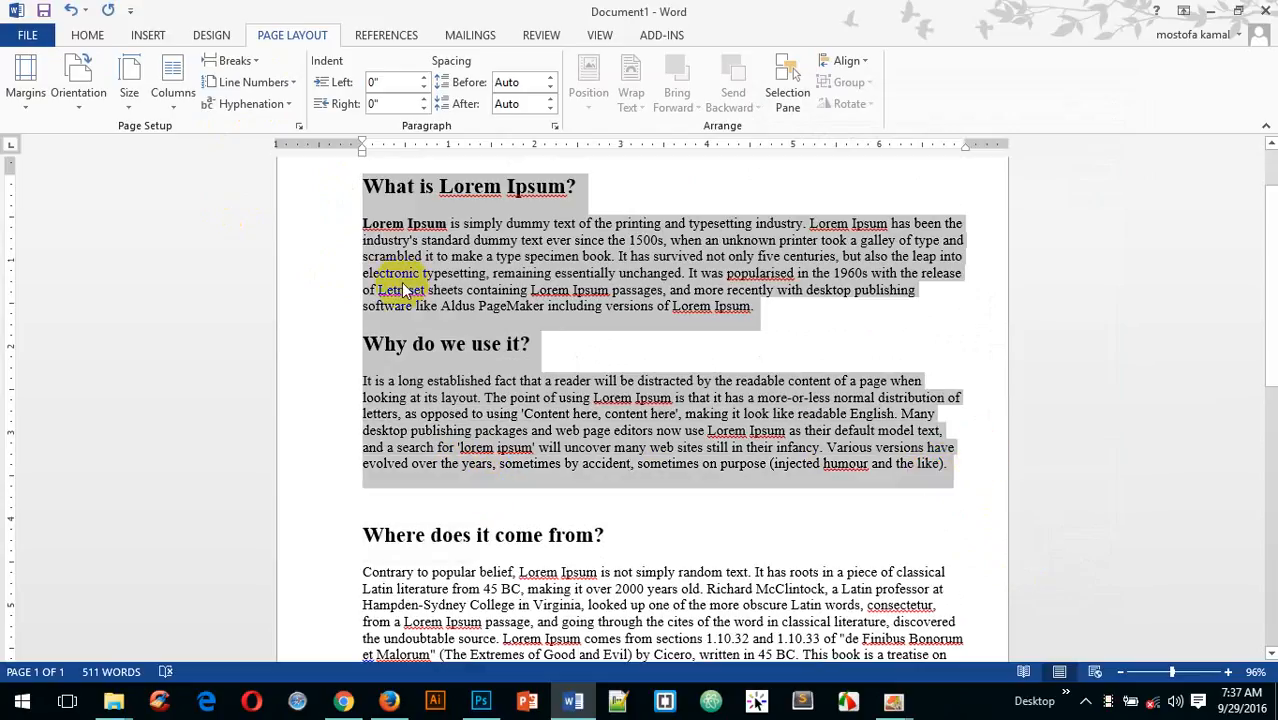
left_click(297, 86)
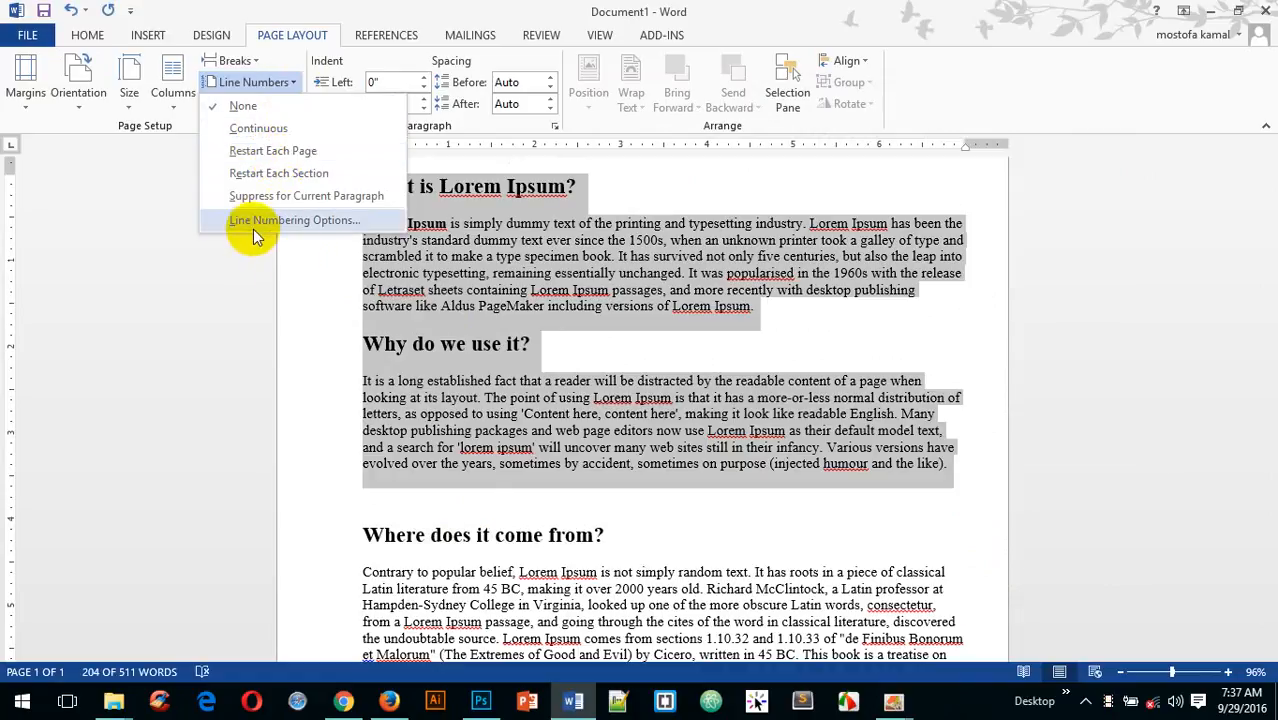
left_click(287, 219)
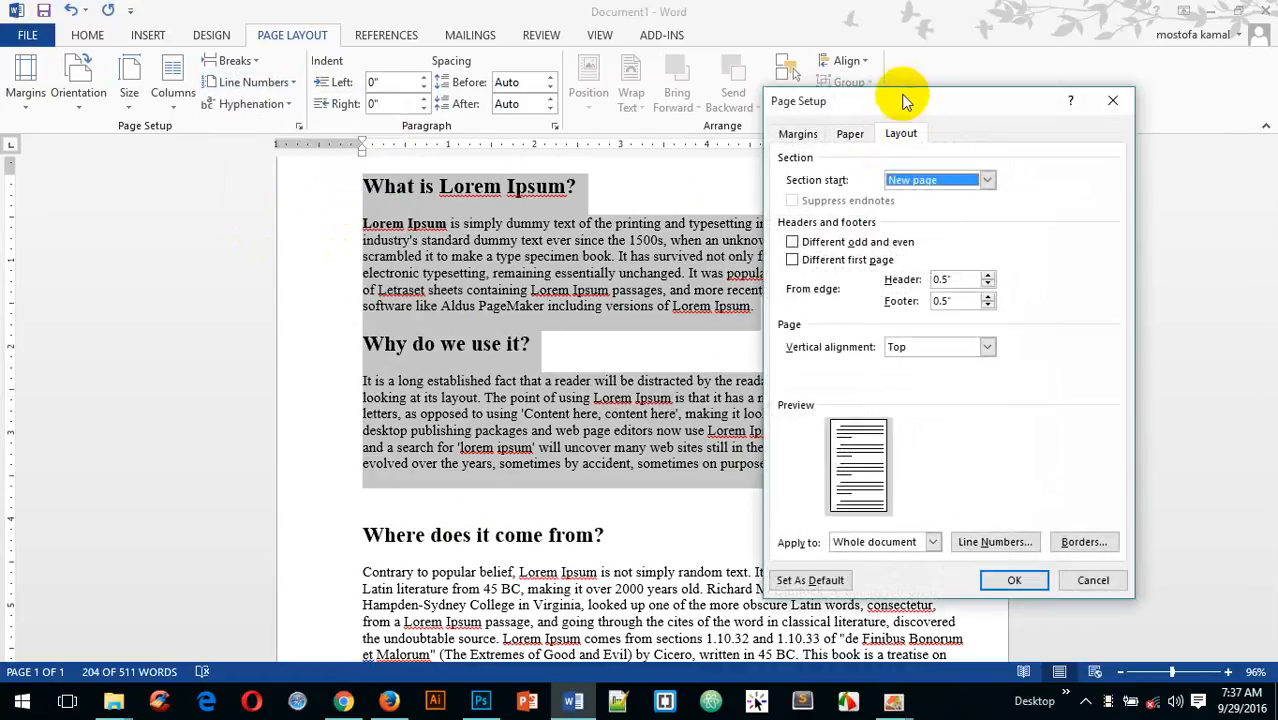
left_click_drag(912, 104, 827, 27)
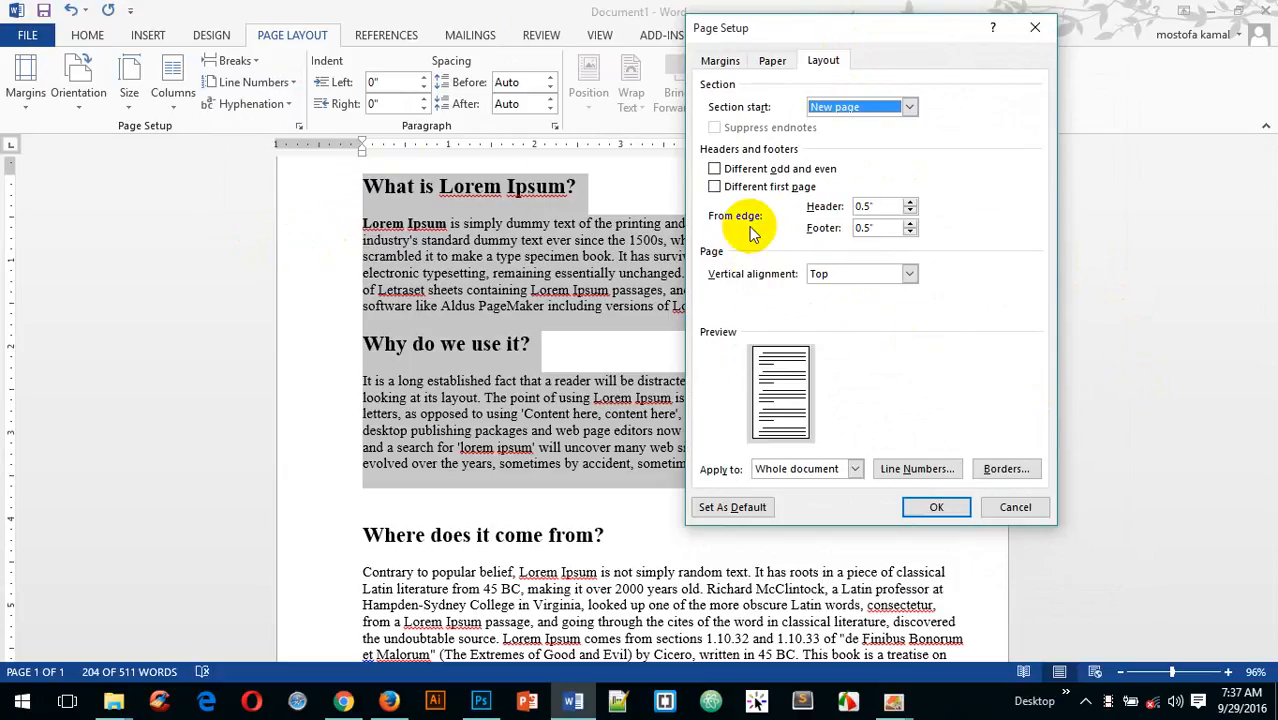
left_click(936, 507)
scroll(560, 318, "up", 2)
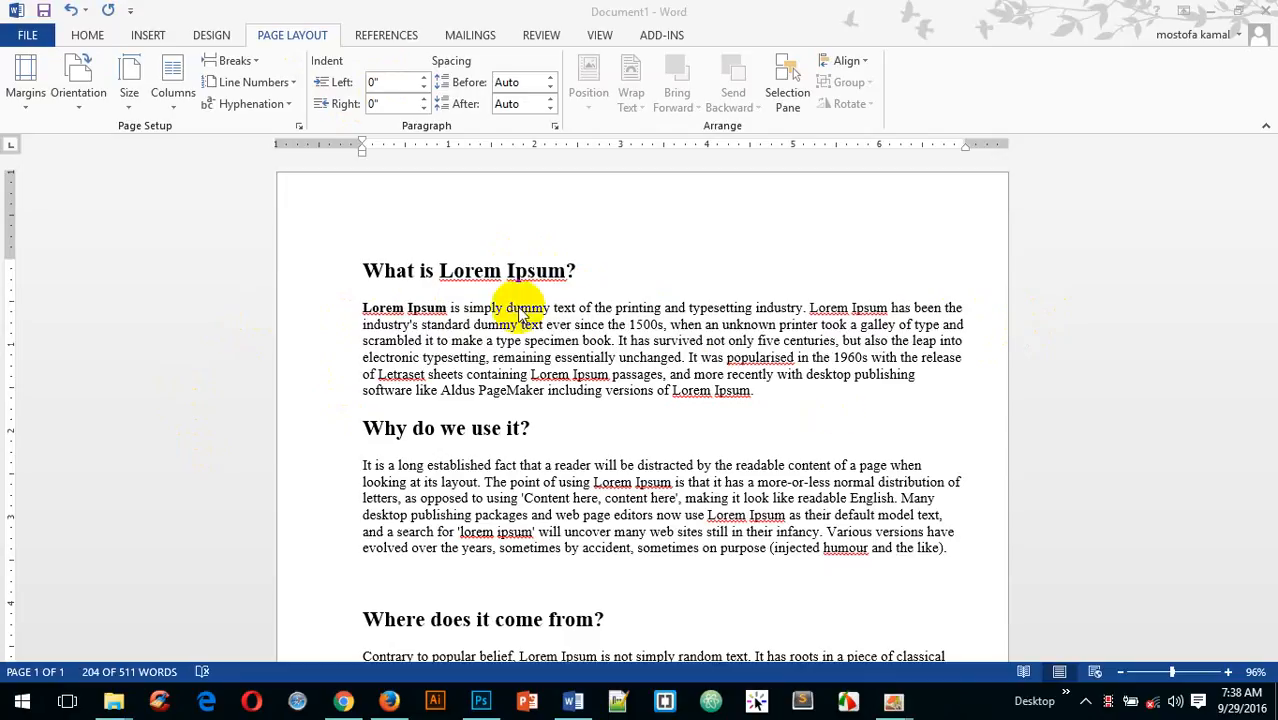
- Indent the "What is Lorem Ipsum?" and "Why do we use it?" sections by 2.5" on the left and 2.2" on the right
left_click(368, 268, "shift")
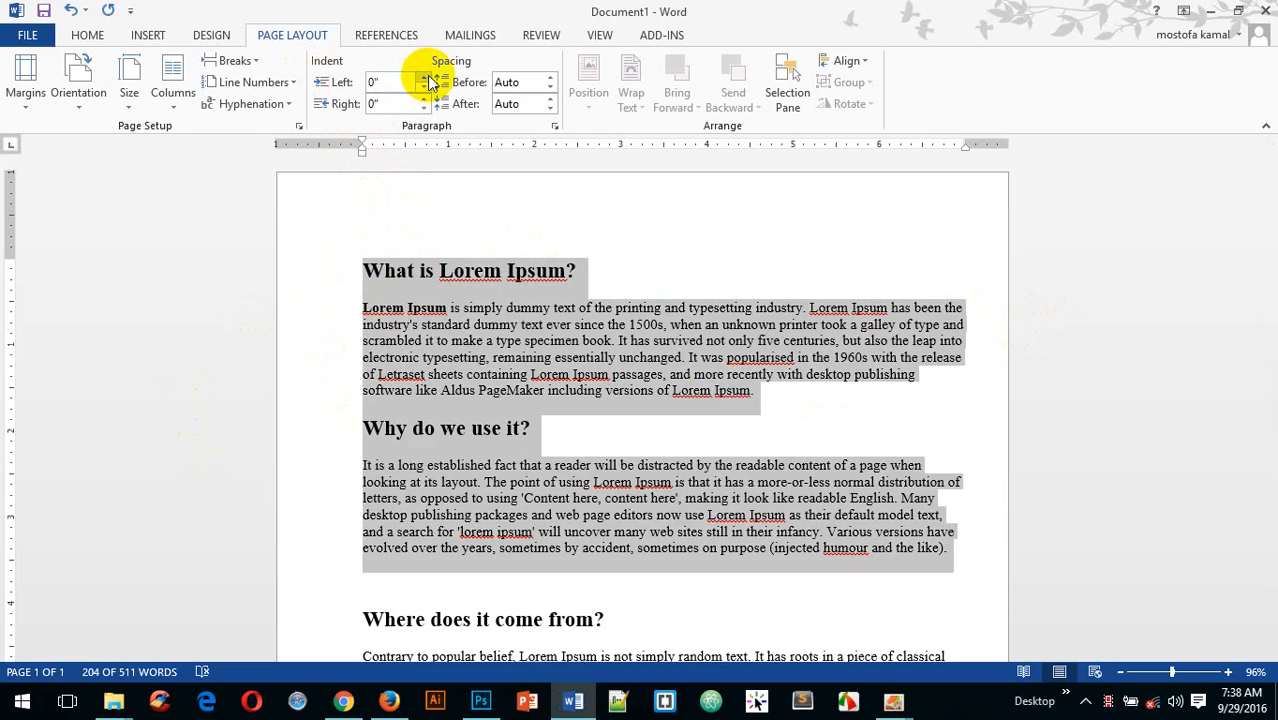
left_click_drag(428, 80, 428, 80)
scroll(436, 277, "down", 14)
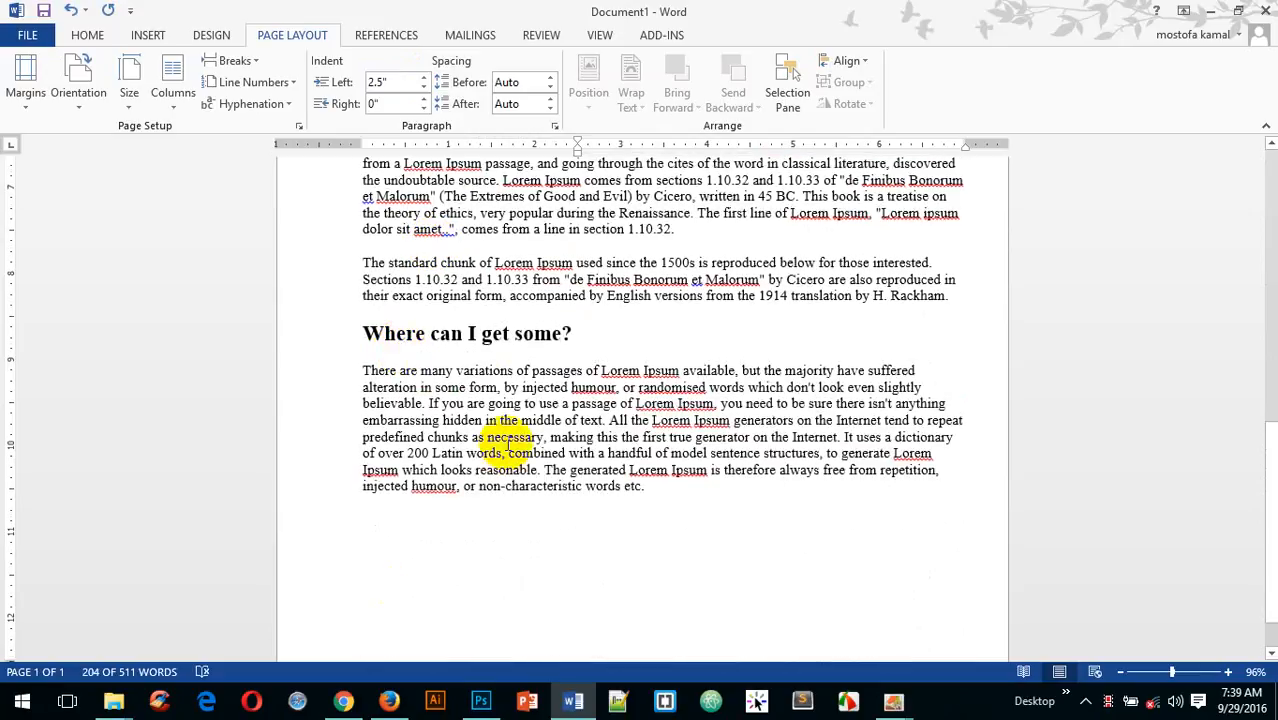
scroll(505, 441, "up", 14)
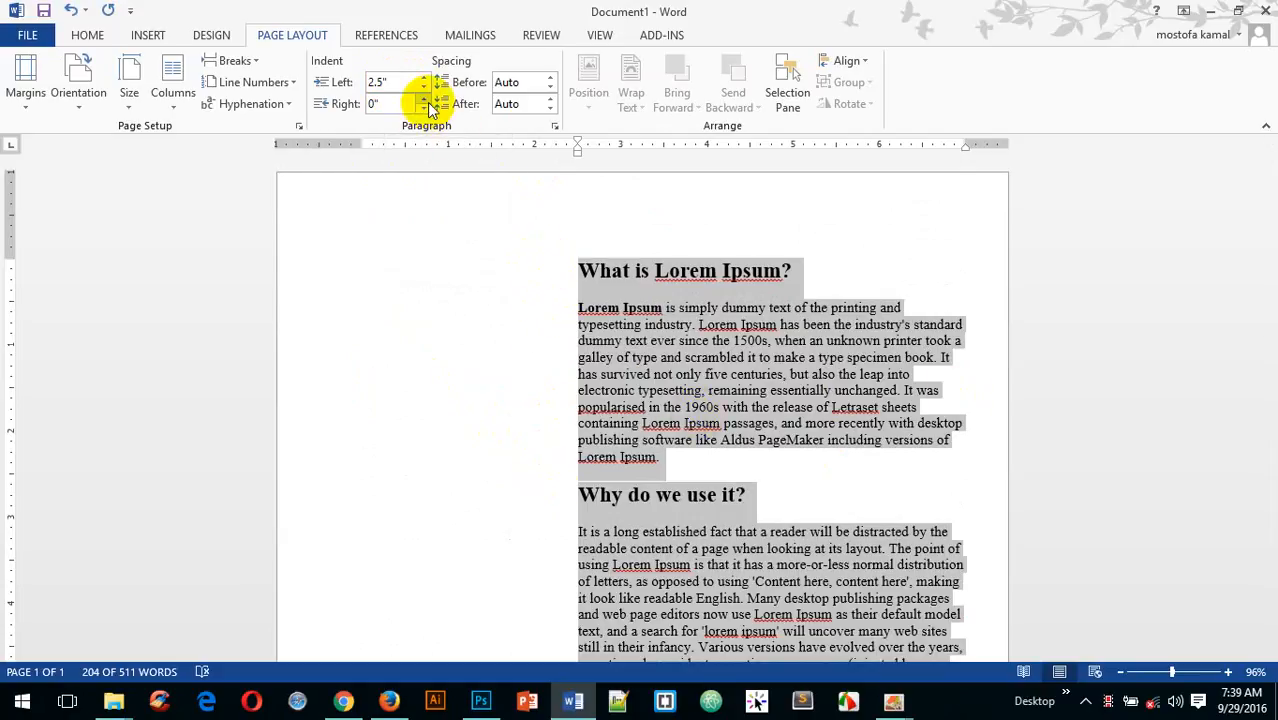
left_click_drag(426, 101, 426, 101)
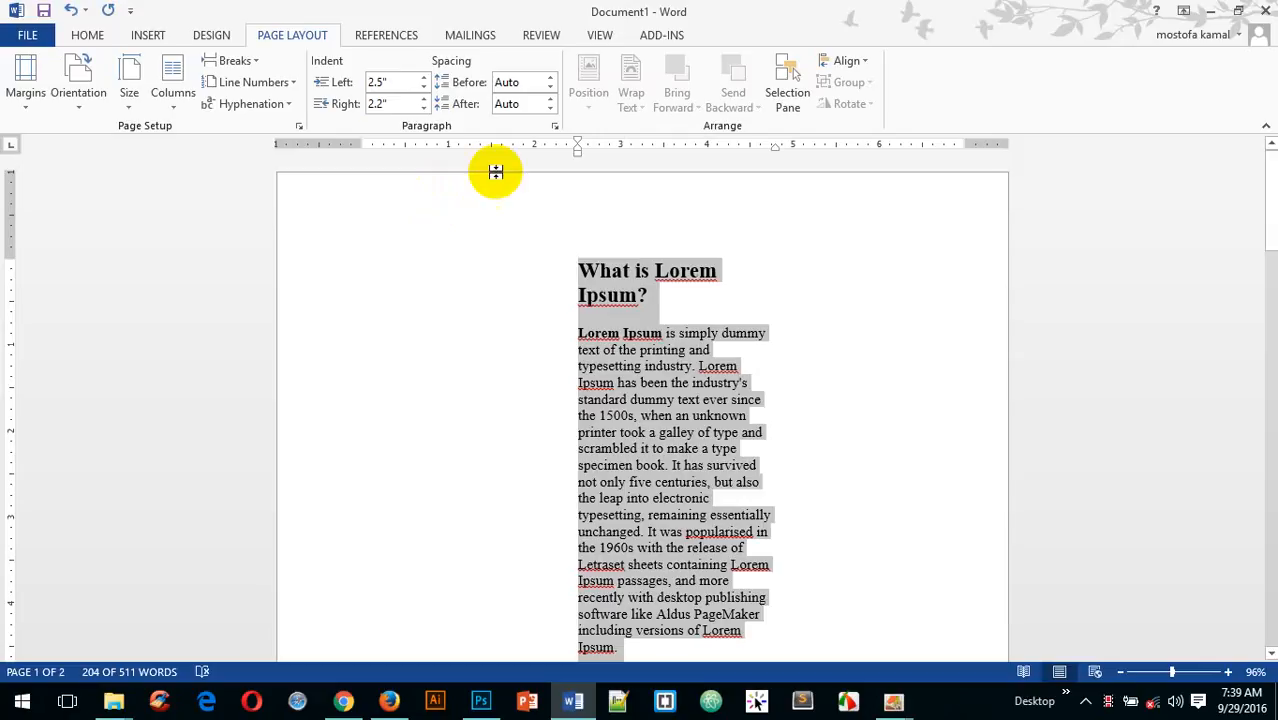
- Set the paragraph spacing before to 66 pt for the selected first two sections
left_click(550, 77)
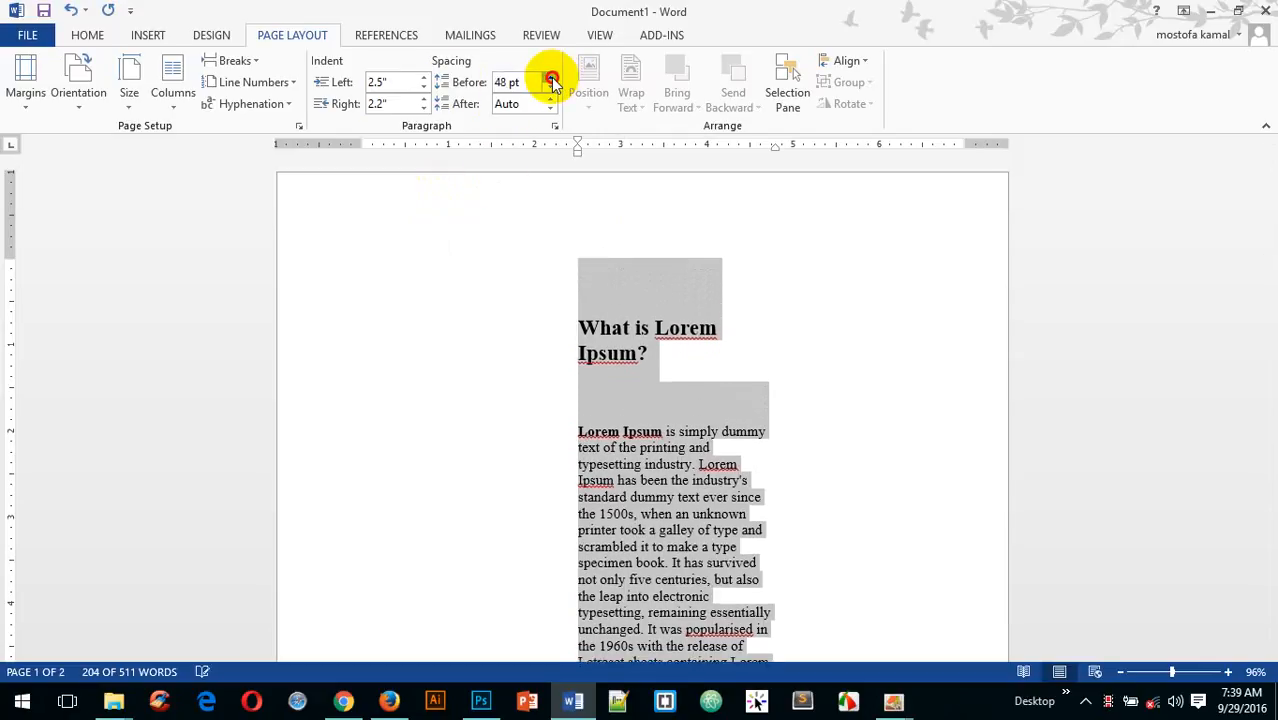
left_click(551, 77)
left_click(551, 77)
left_click(548, 78)
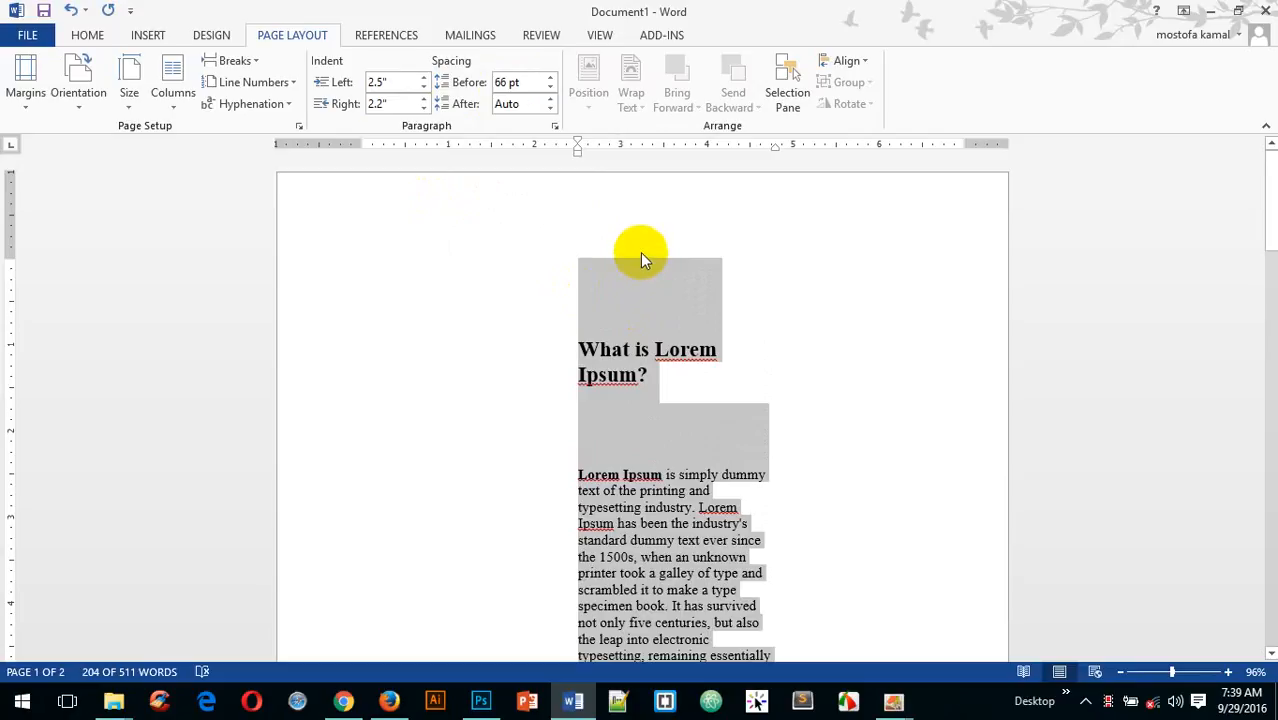
scroll(519, 163, "down", 1)
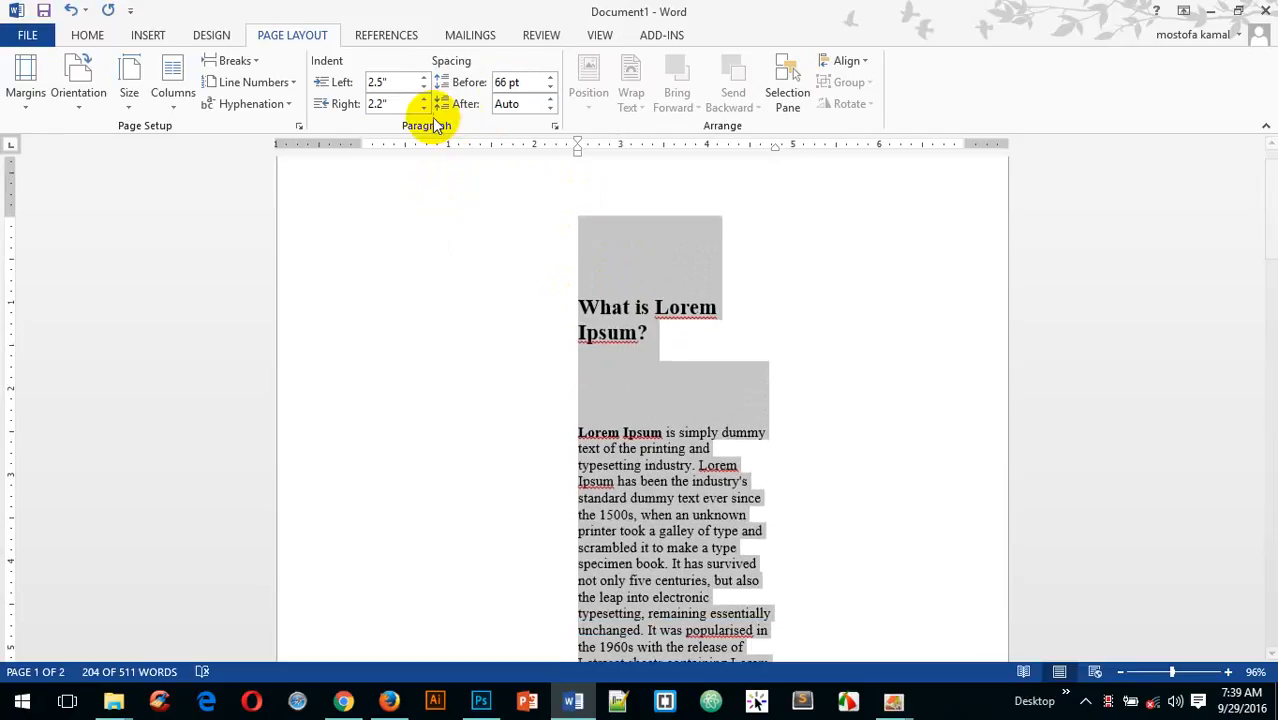
scroll(435, 125, "down", 3)
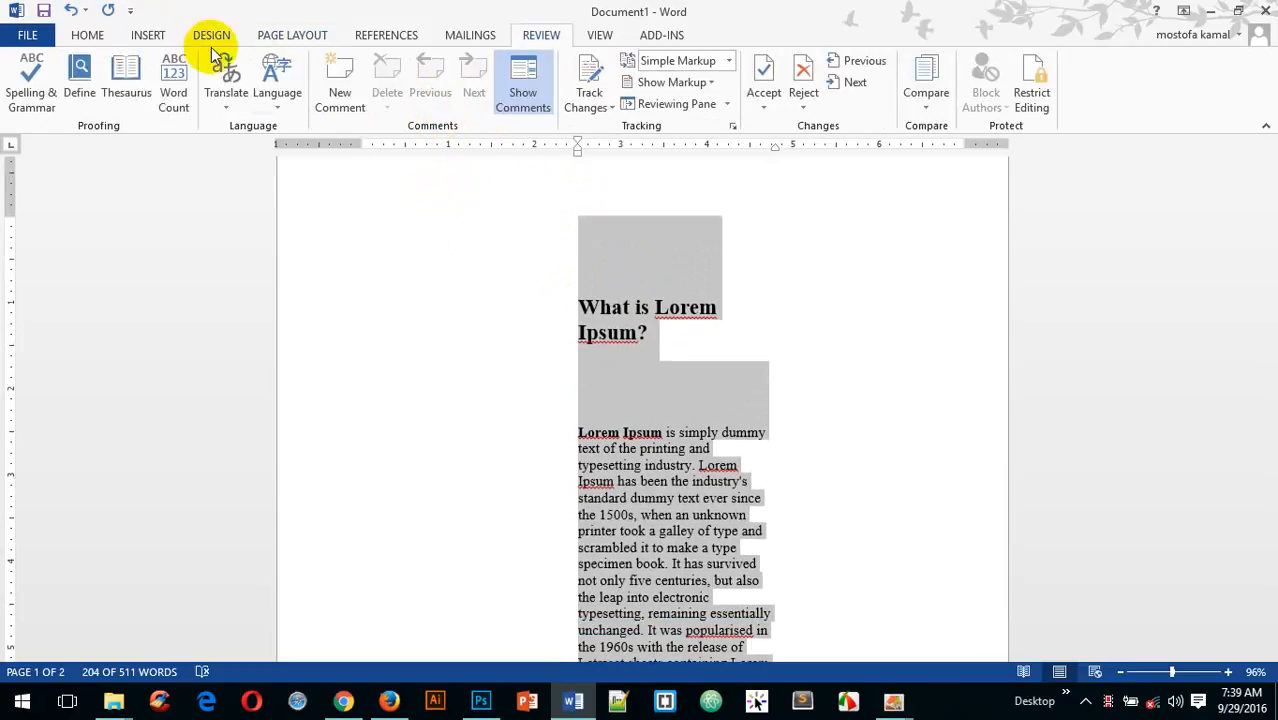
left_click(294, 34)
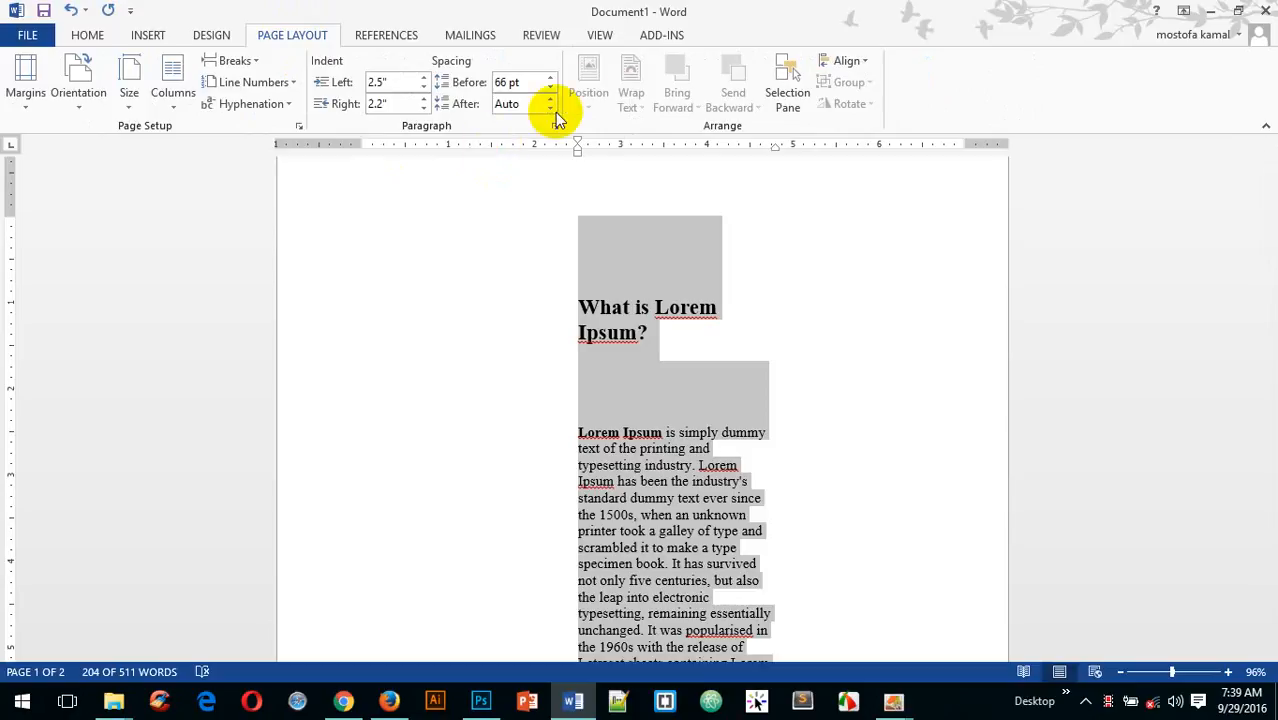
scroll(850, 580, "down", 12)
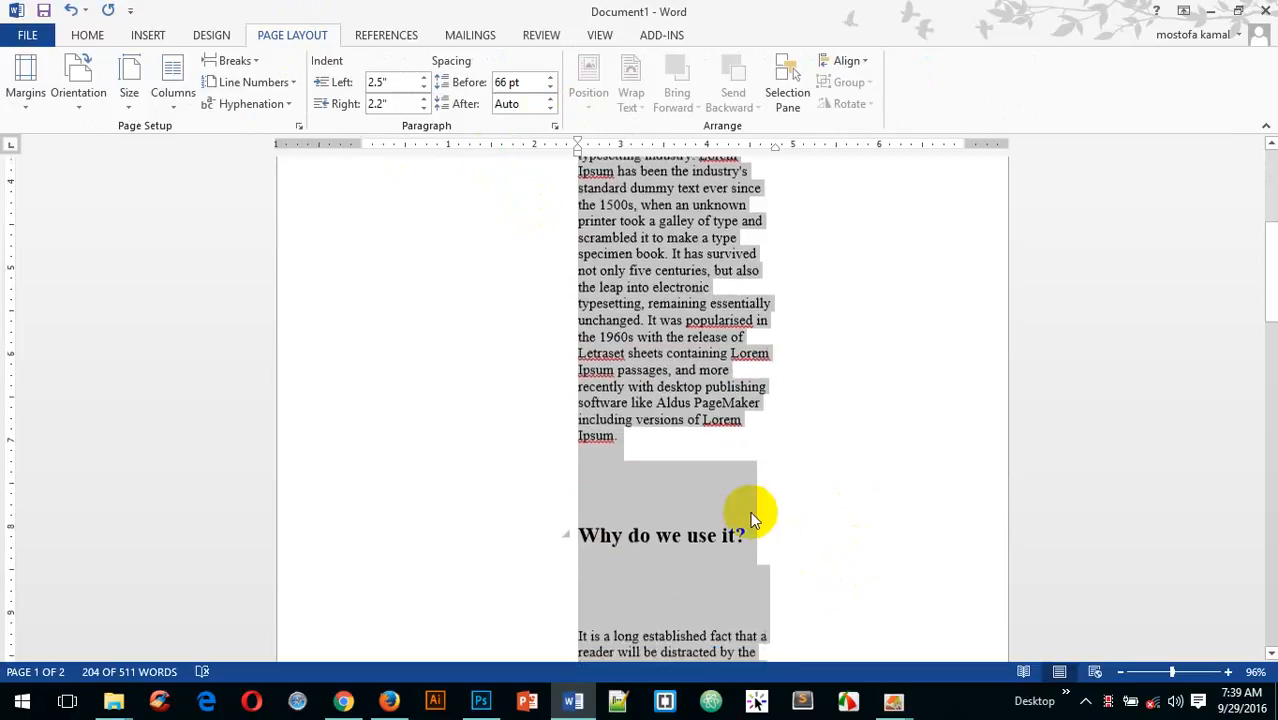
scroll(735, 490, "down", 5)
scroll(665, 422, "up", 3)
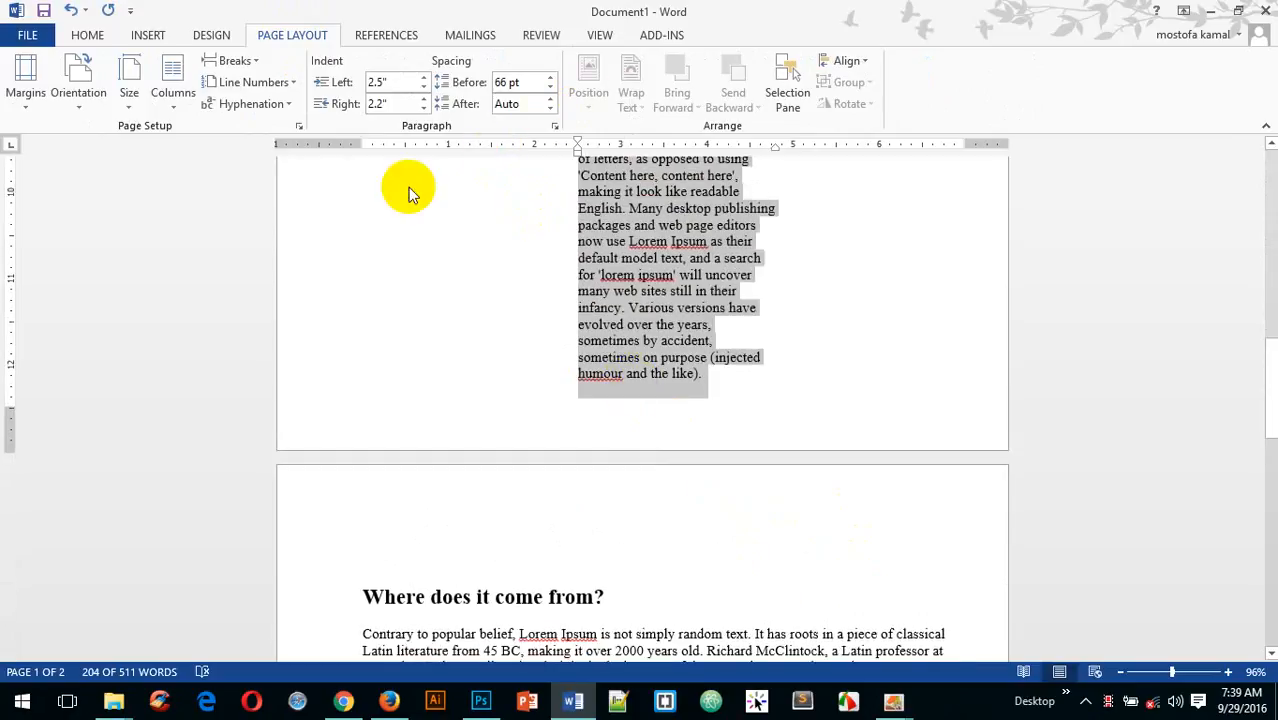
- Set the paragraph spacing after to 84 pt for the selected first two sections
left_click(550, 101)
left_click(550, 101)
left_click(550, 101)
left_click(550, 101)
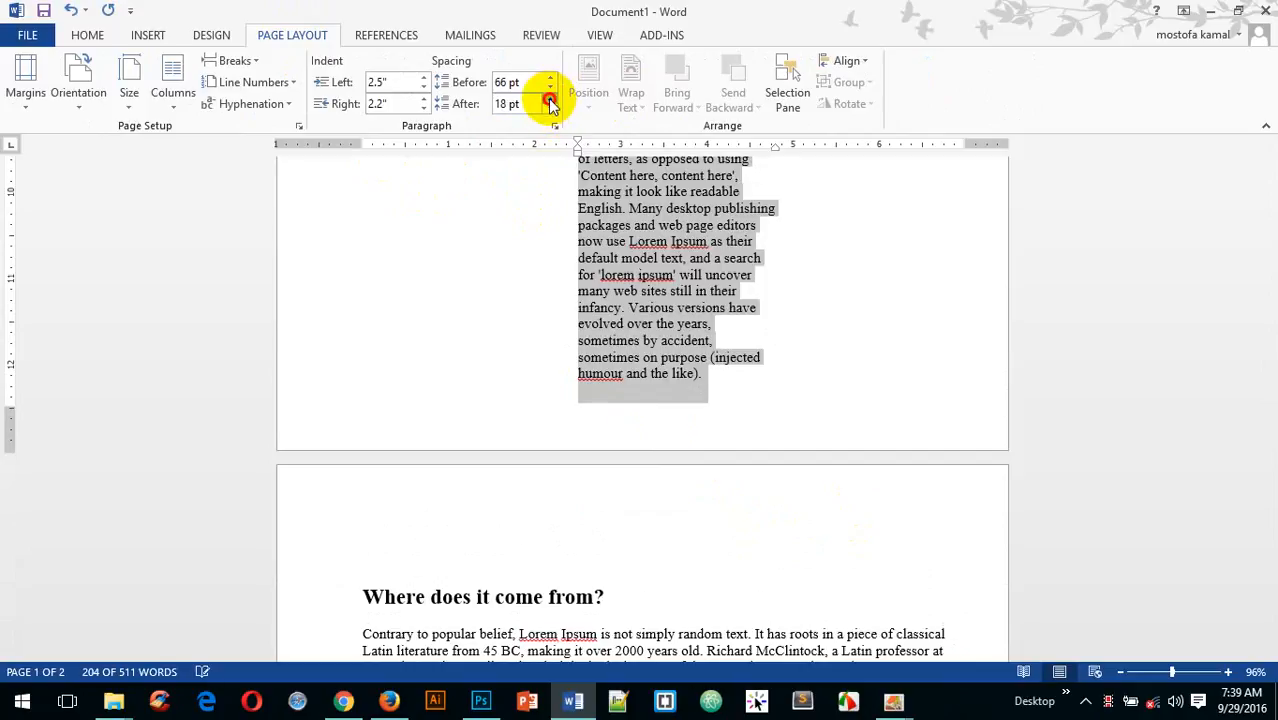
left_click(550, 101)
left_click(550, 101)
left_click(550, 101)
left_click(550, 101)
left_click(550, 101)
left_click(550, 101)
left_click(550, 101)
left_click(550, 101)
left_click(550, 101)
left_click(550, 101)
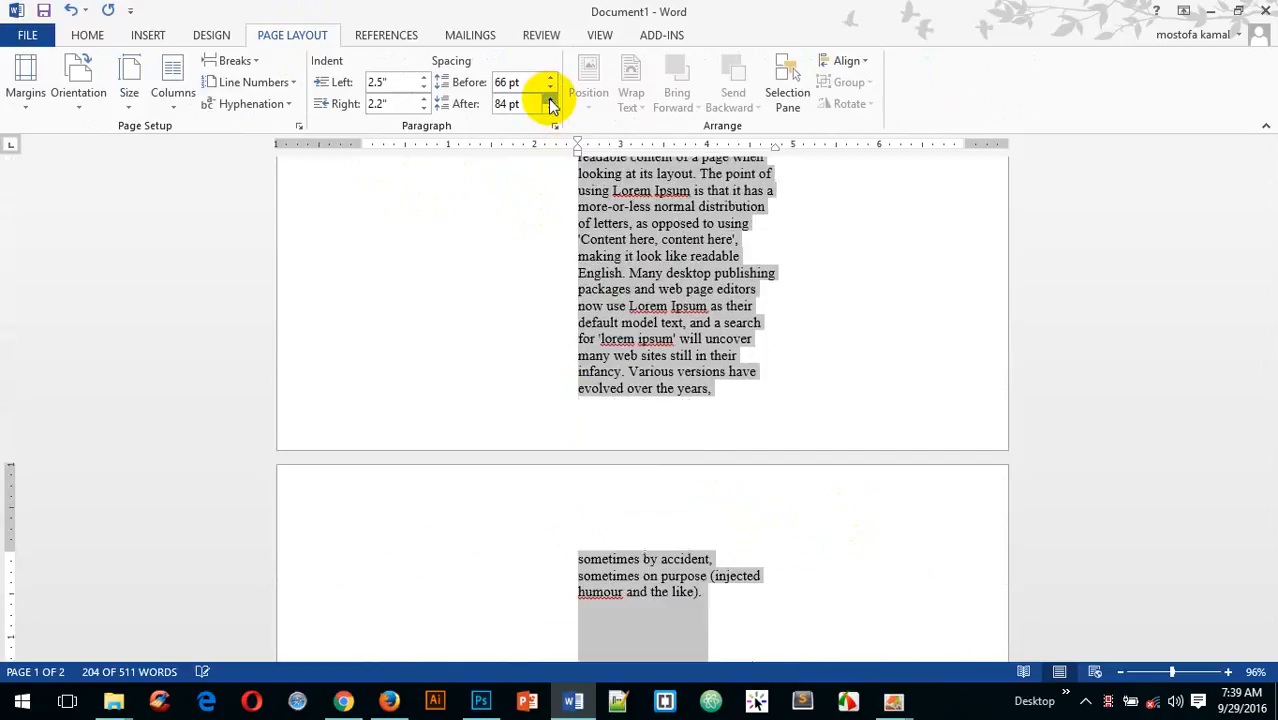
scroll(604, 358, "down", 6)
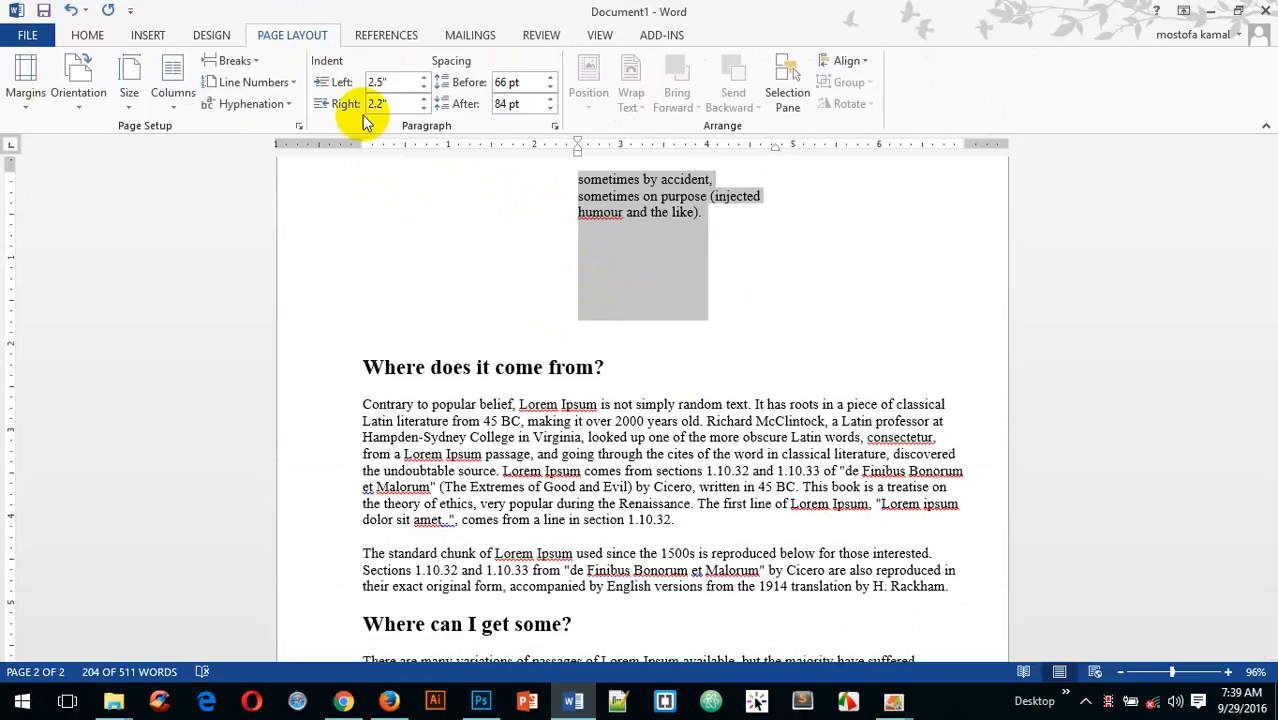
scroll(706, 347, "up", 8)
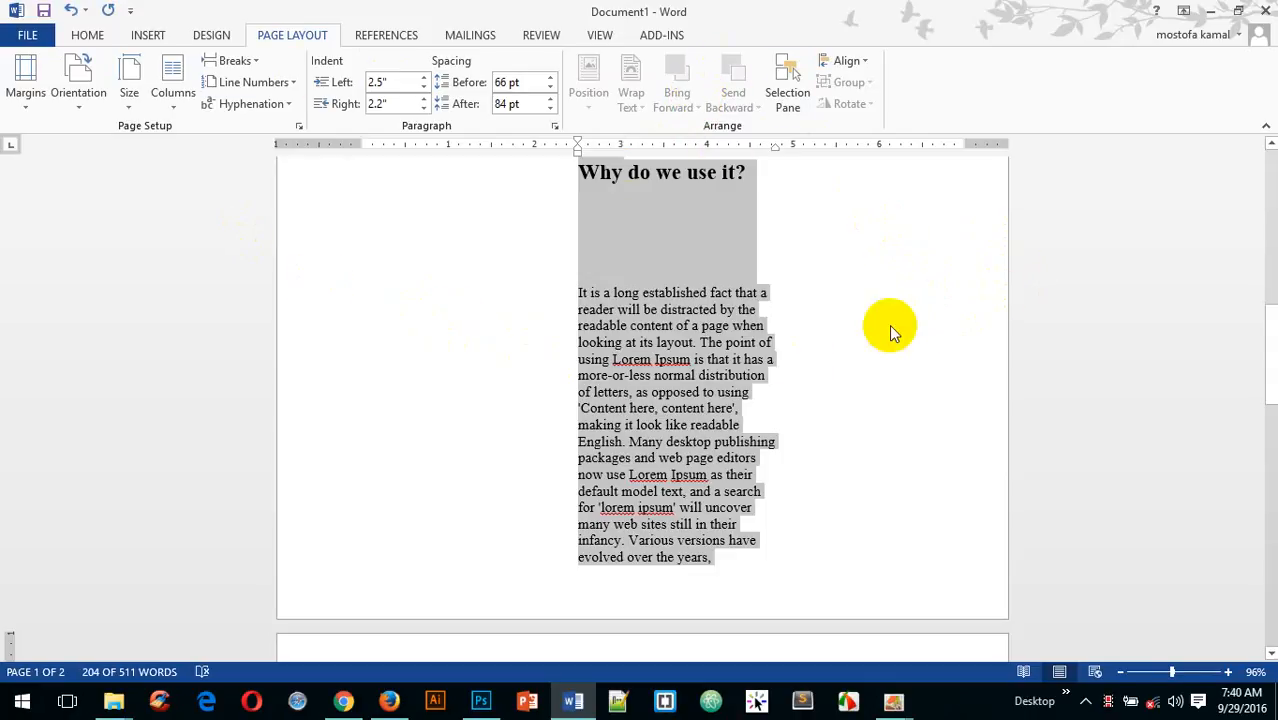
scroll(700, 350, "up", 1)
scroll(700, 345, "up", 5)
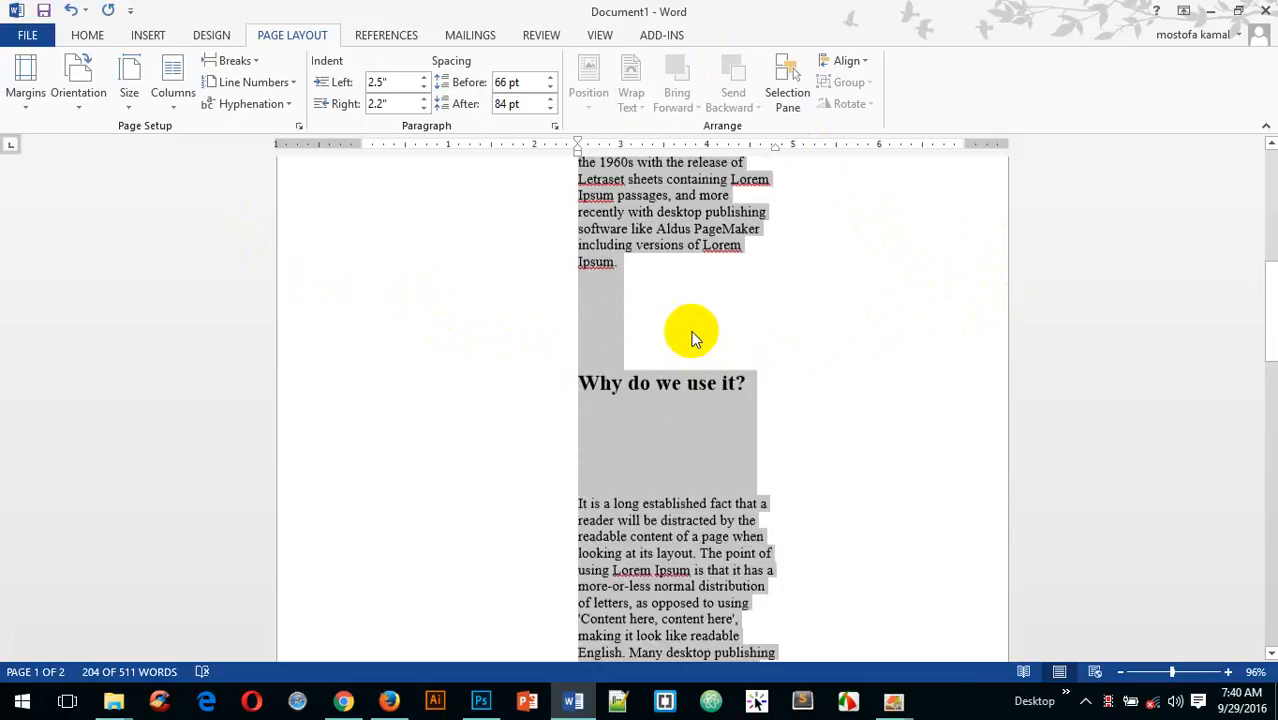
left_click(597, 79)
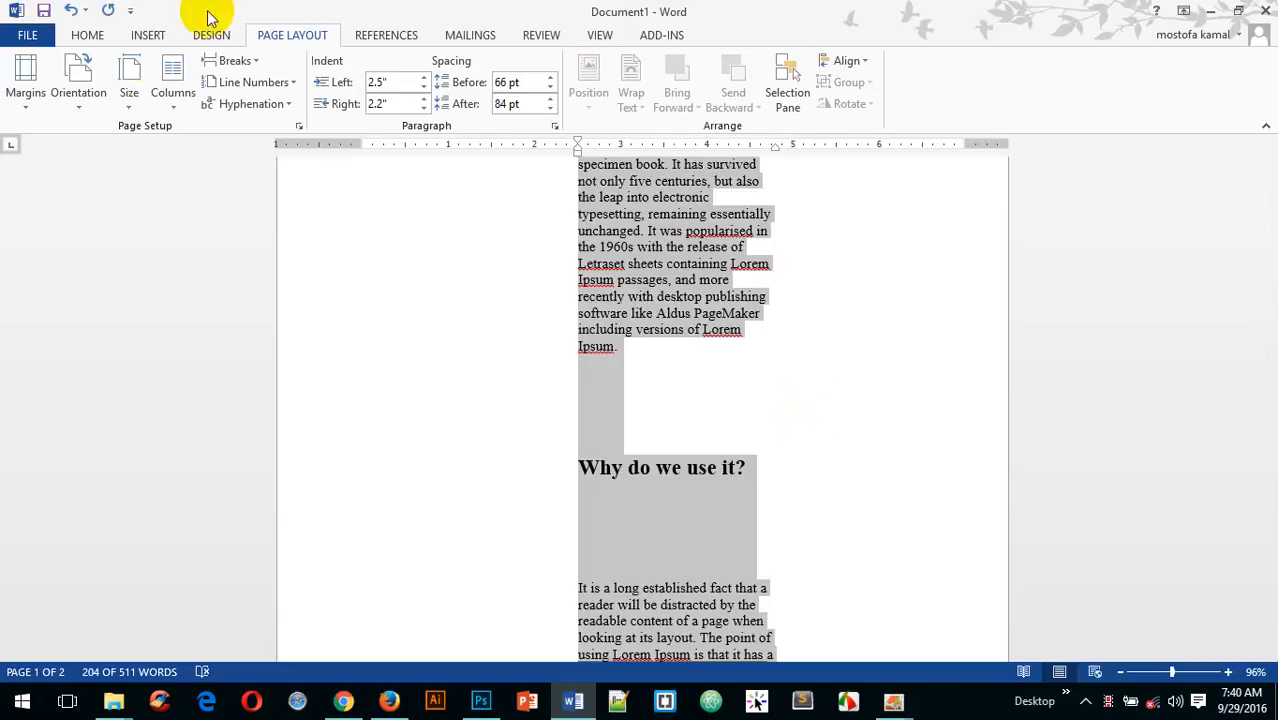
left_click(148, 35)
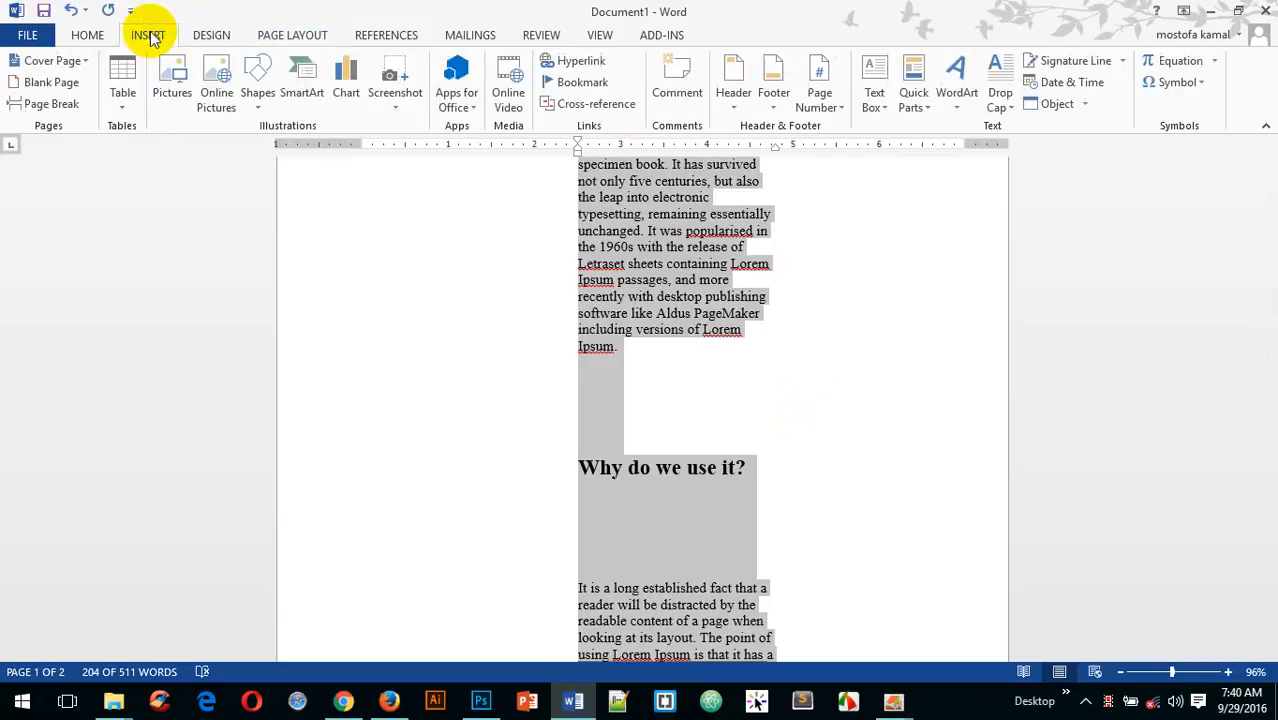
left_click(170, 88)
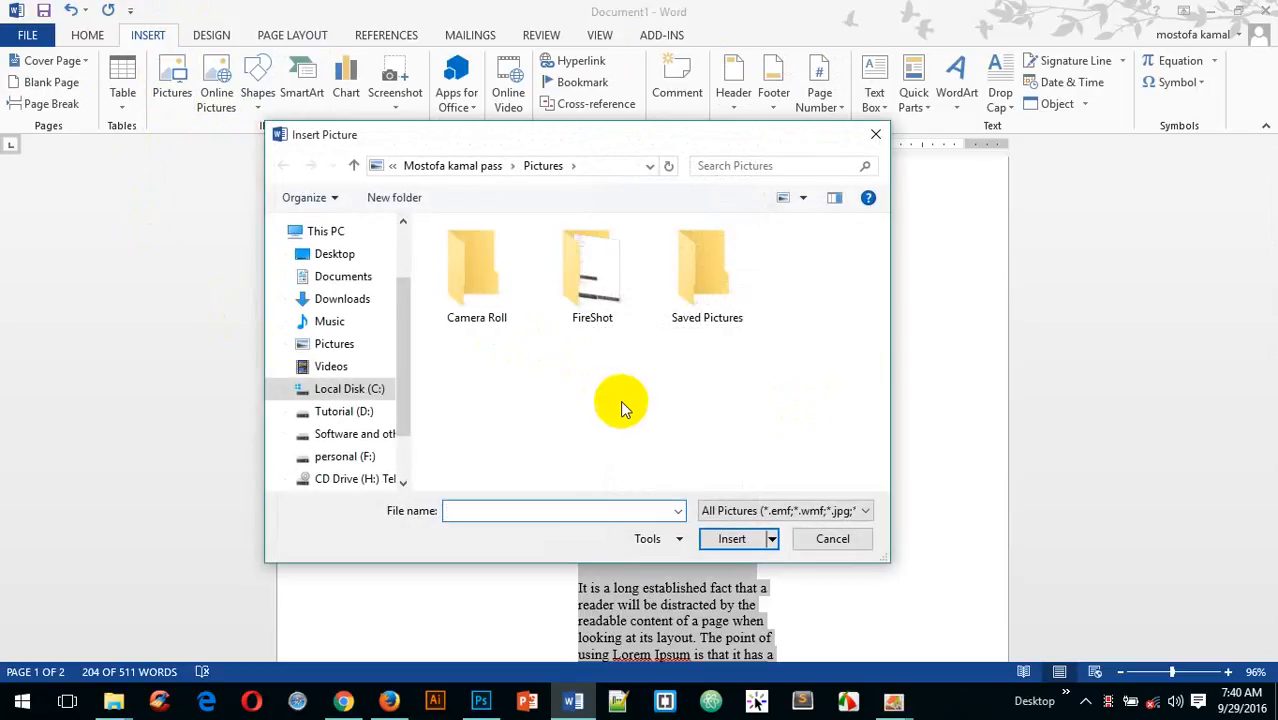
left_click(340, 298)
scroll(605, 395, "down", 2)
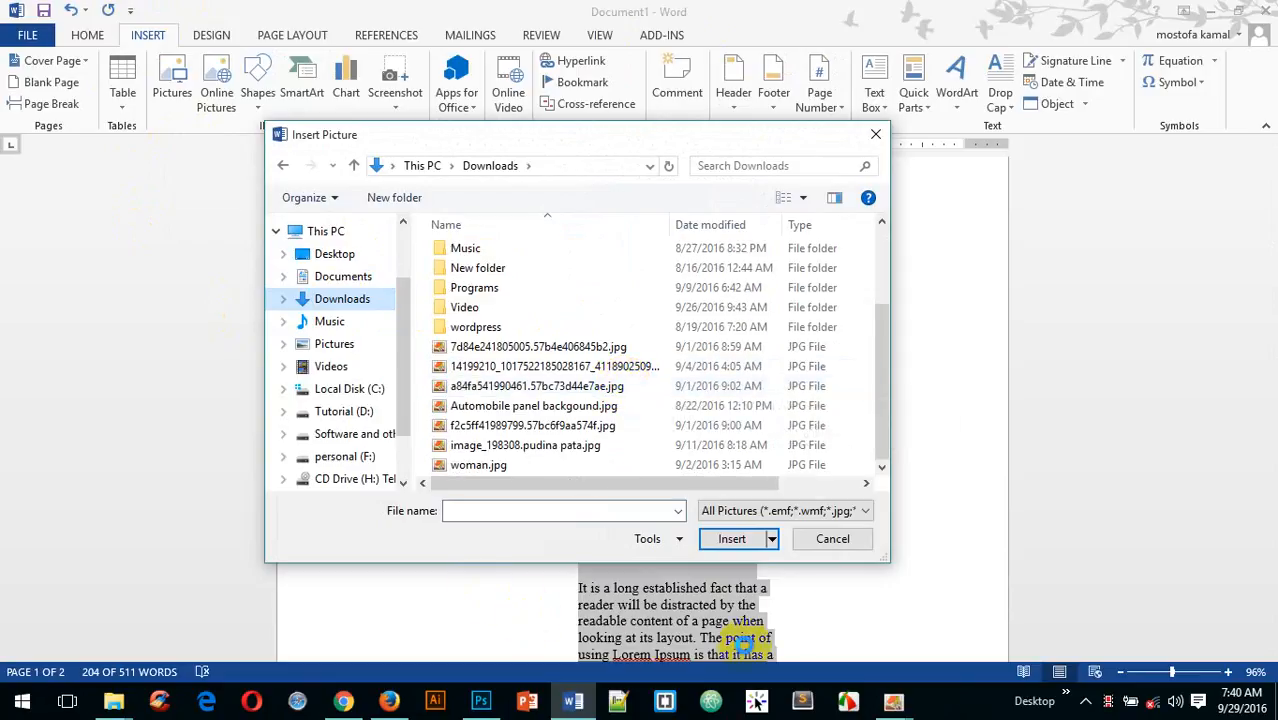
left_click(830, 540)
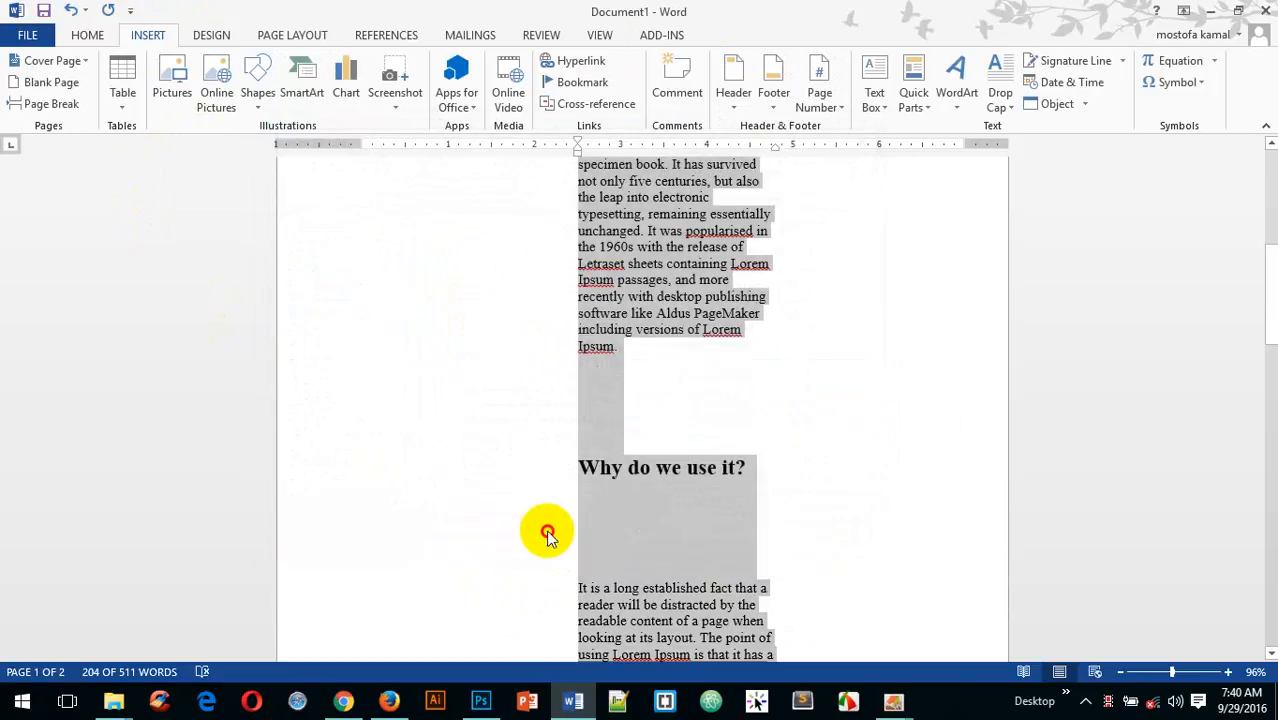
- Add seven blank lines after the paragraph ending in "(injected humour and the like)" on page 2
left_click(547, 535)
scroll(548, 365, "up", 5)
scroll(551, 391, "down", 10)
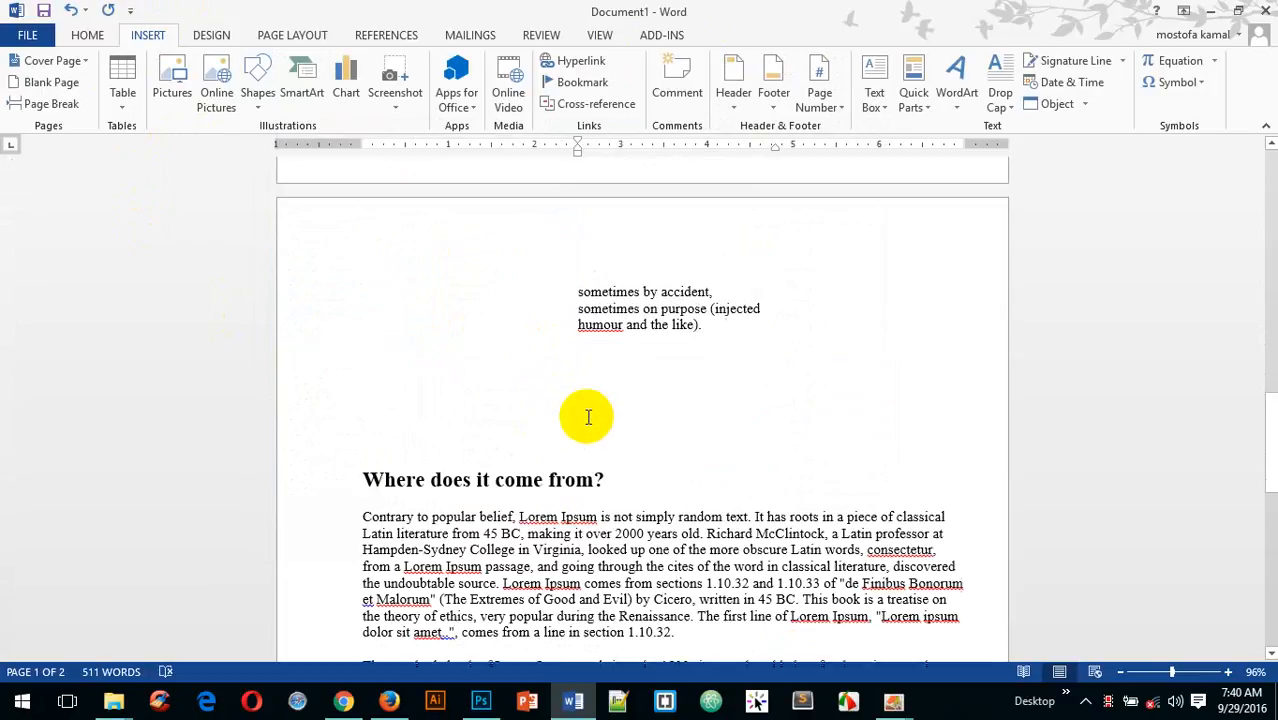
scroll(588, 417, "down", 1)
left_click(518, 382)
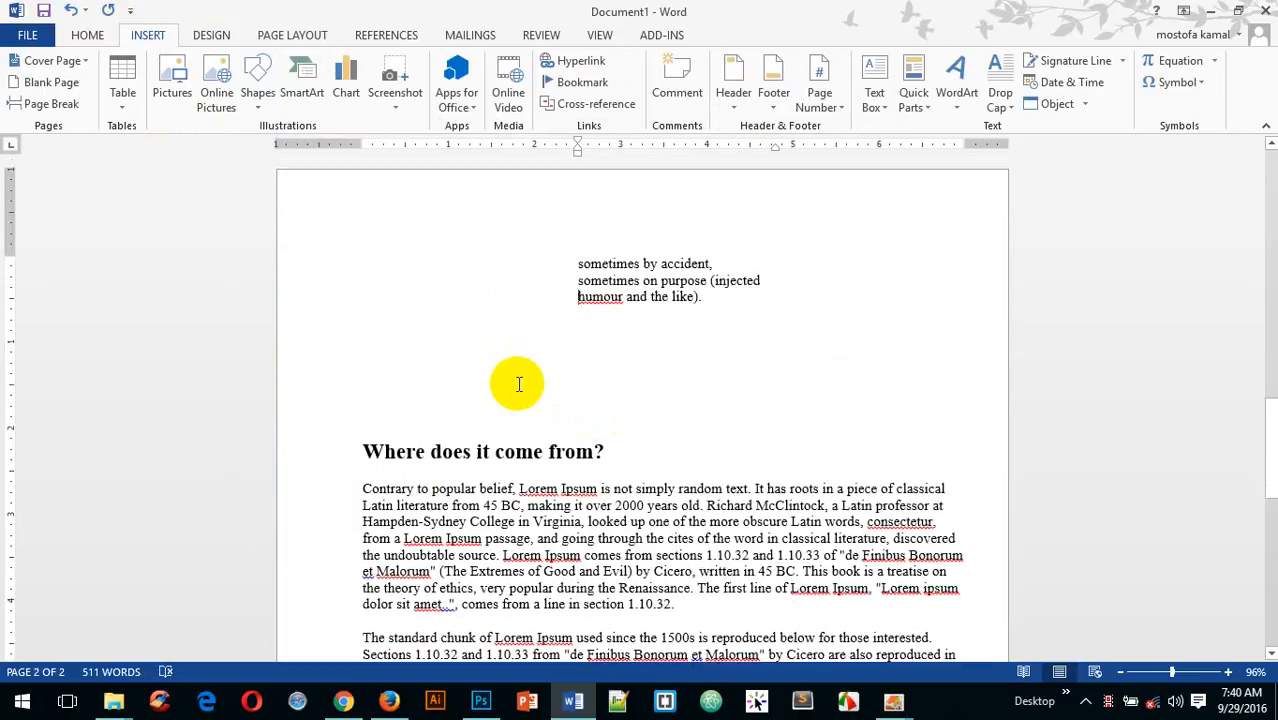
left_click(711, 296)
key("Return")
key("Return")
key("Return")
key("Return")
key("Return")
key("Return")
key("Return")
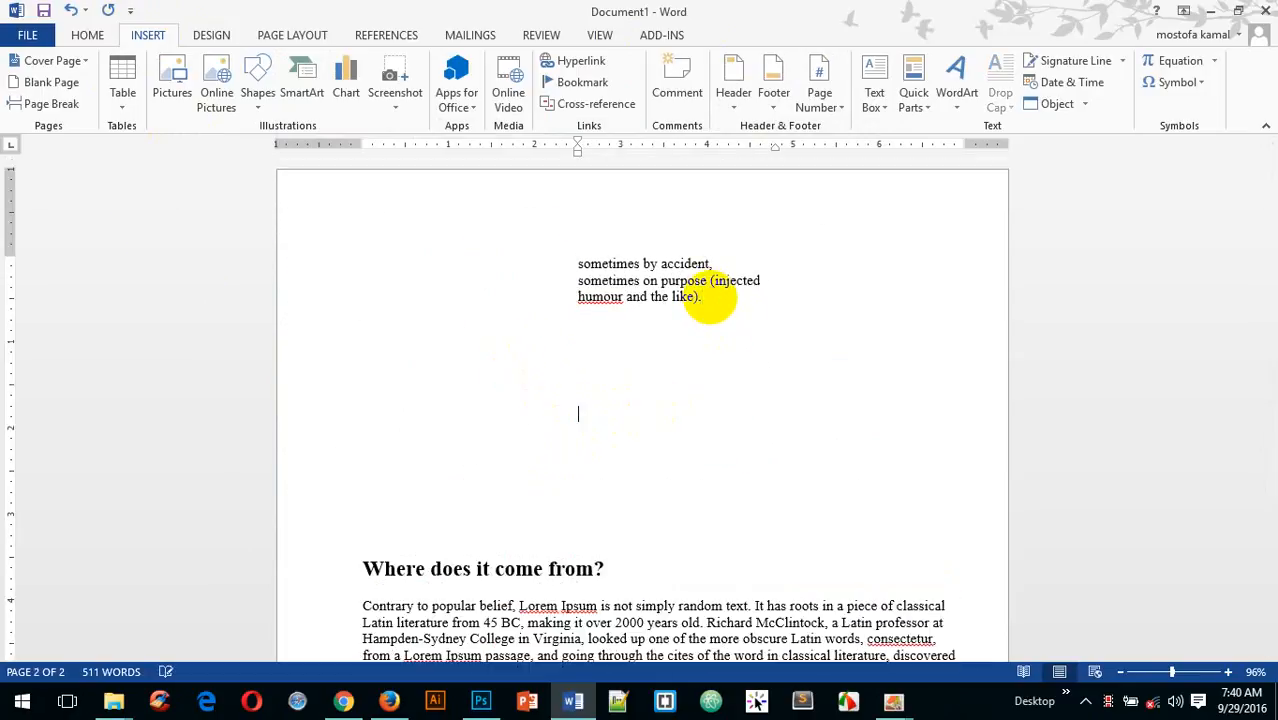
- Insert the picture "Automobile panel backgound.jpg" from the Downloads folder at the end of the added blank lines
left_click(169, 78)
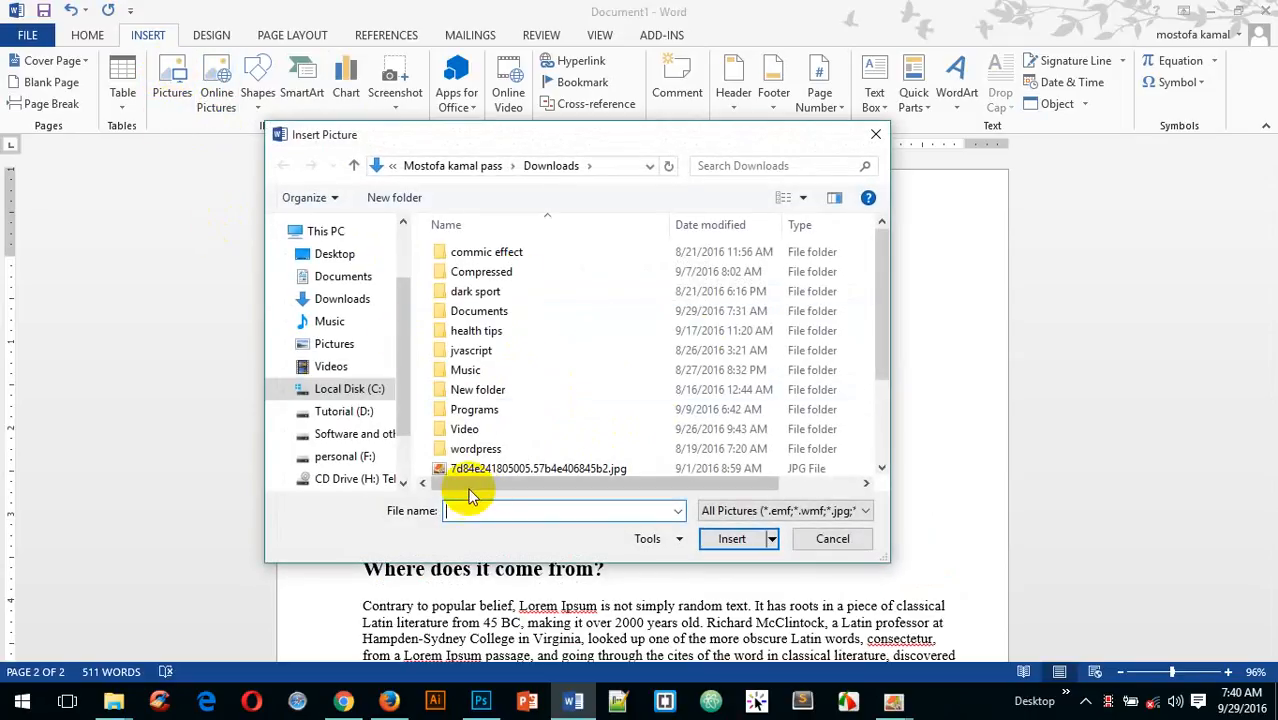
scroll(505, 450, "down", 2)
double_click(518, 406)
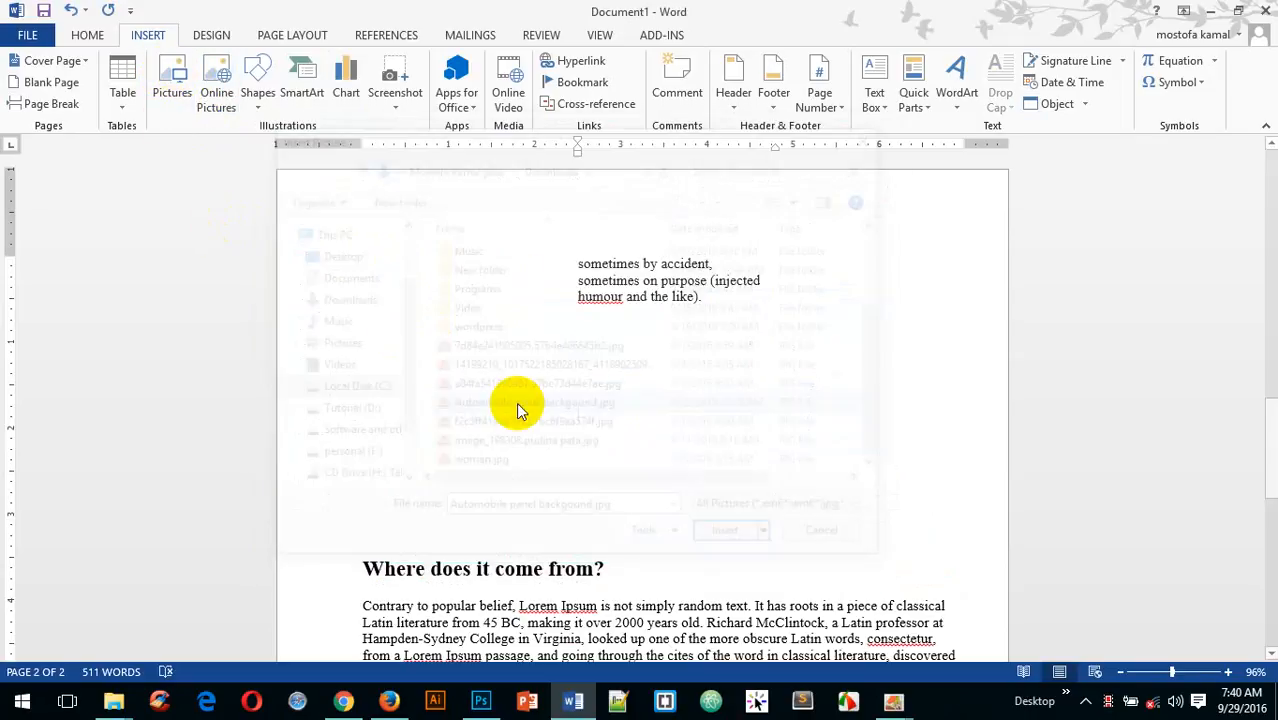
scroll(847, 479, "down", 5)
scroll(862, 386, "up", 4)
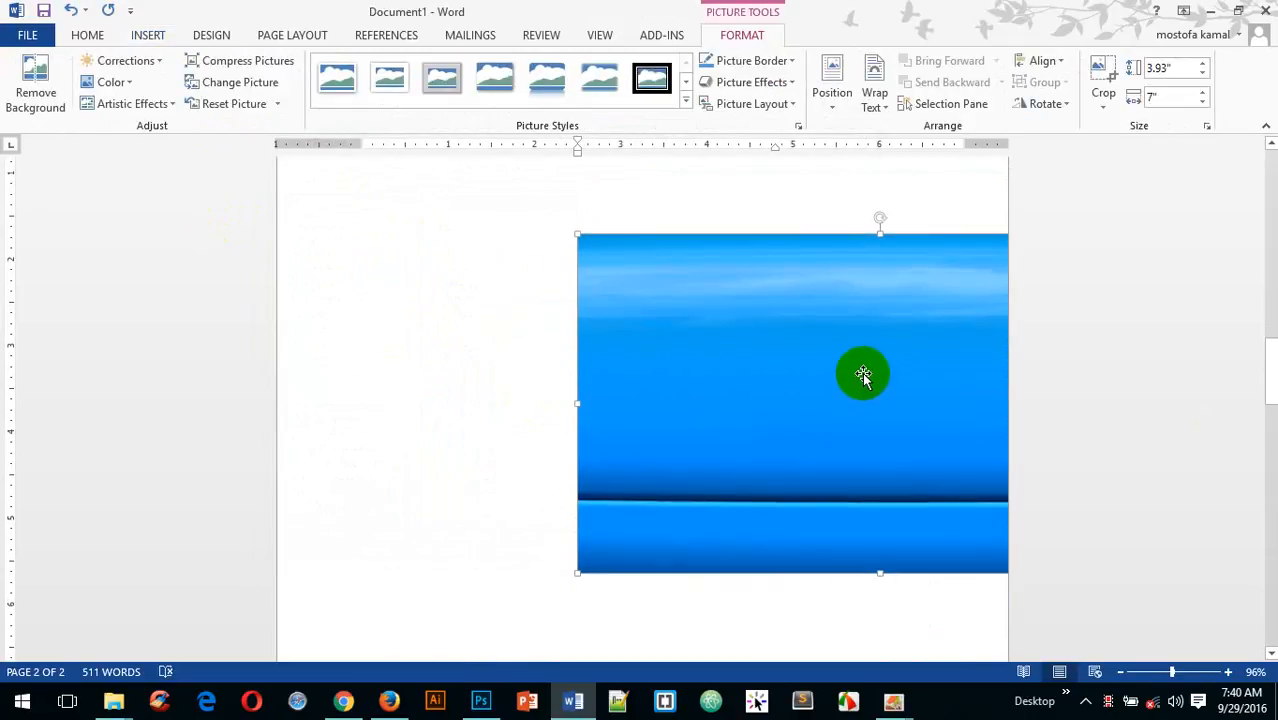
- Set the picture's text wrapping to Behind Text and move it from page 2 up onto page 1
left_click_drag(864, 374, 622, 345)
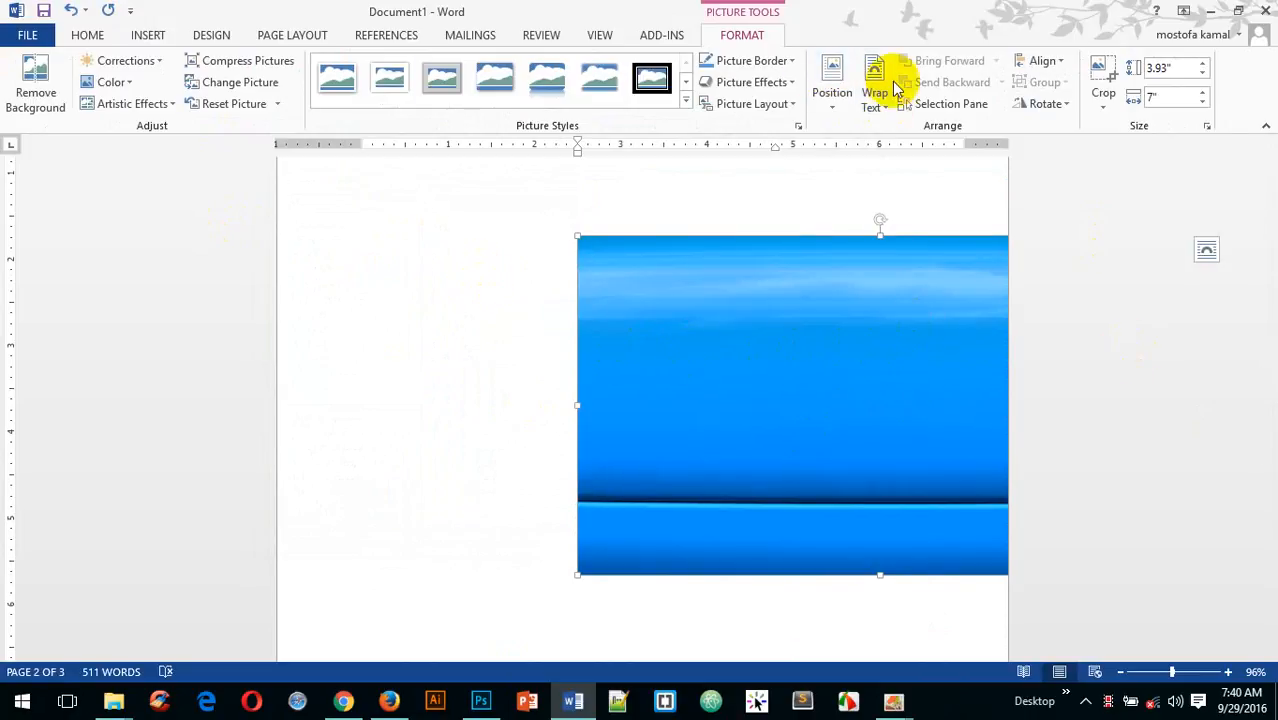
left_click(274, 33)
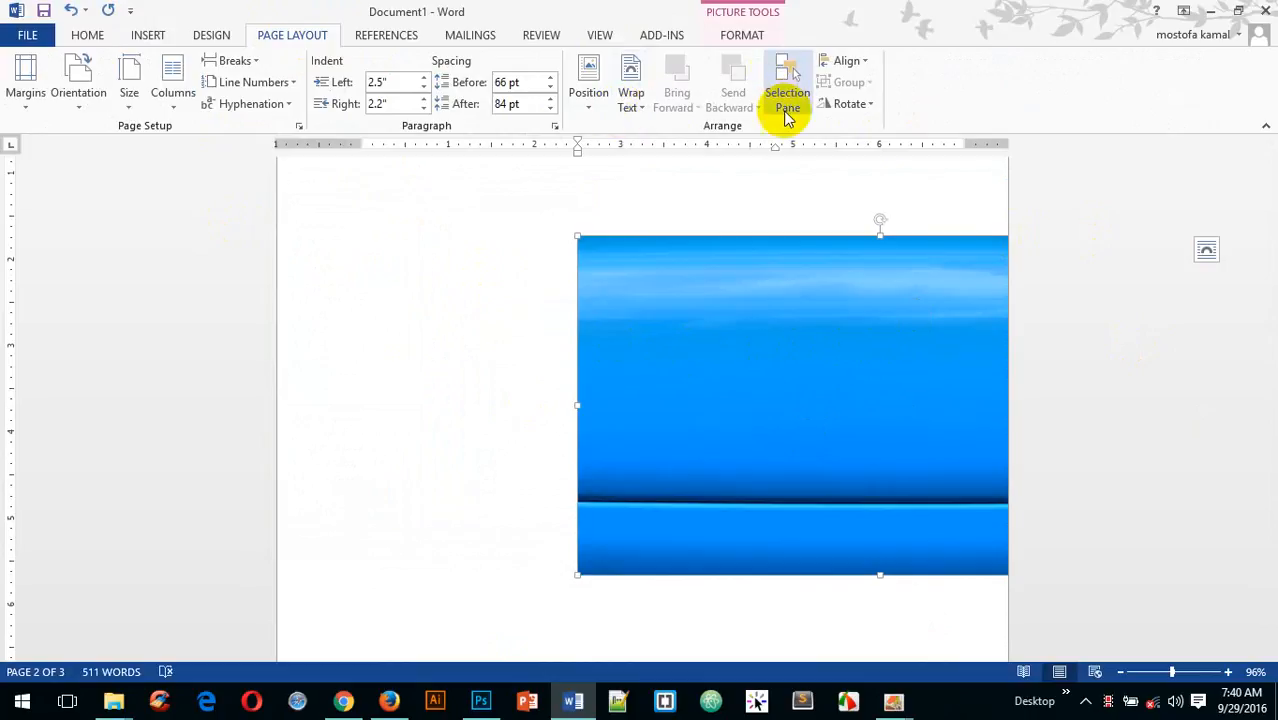
left_click(630, 95)
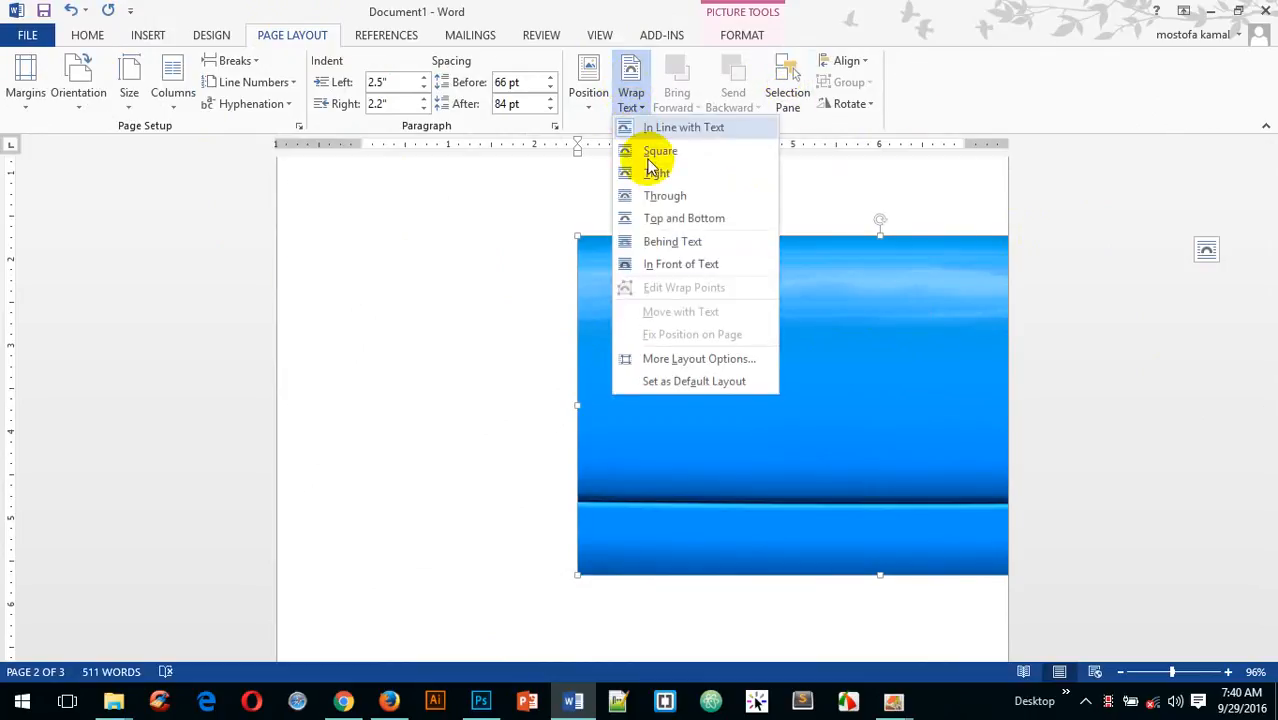
left_click(685, 251)
left_click_drag(676, 245, 718, 250)
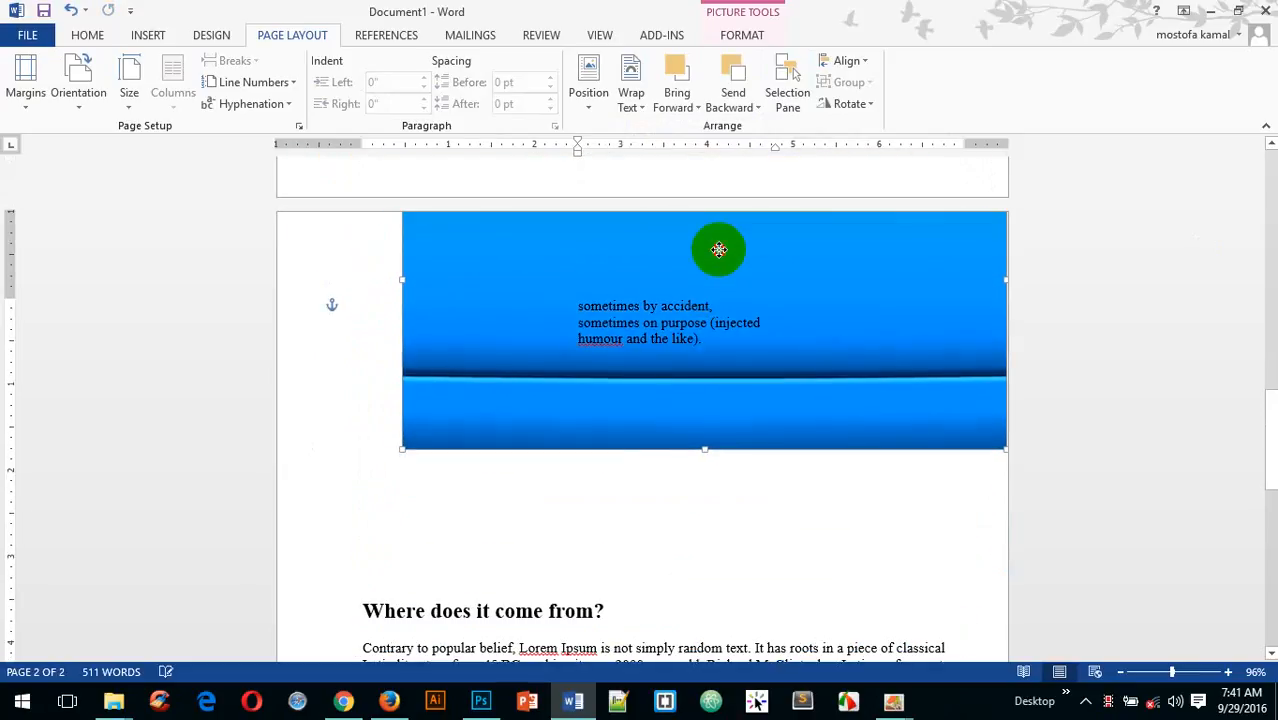
scroll(765, 305, "up", 10)
scroll(690, 580, "down", 9)
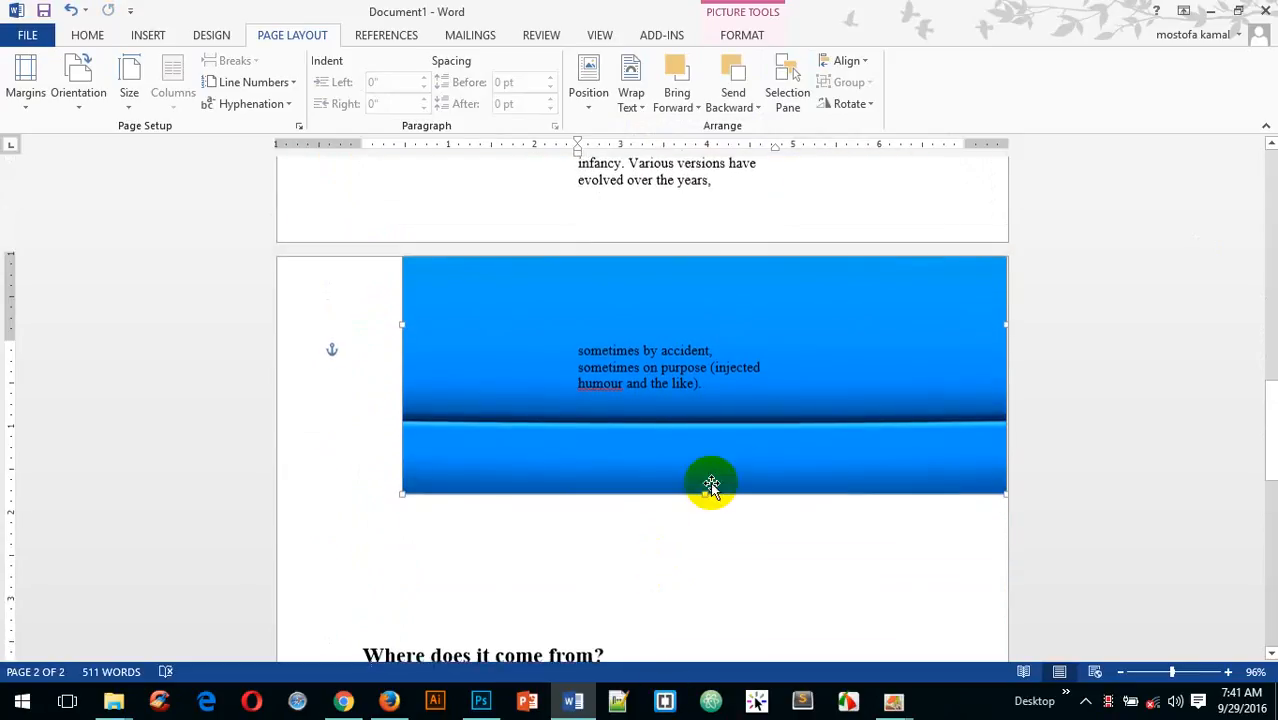
left_click_drag(711, 485, 736, 294)
- Position the picture at the middle left of page 1 with text wrapping and send it to the back
left_click(587, 100)
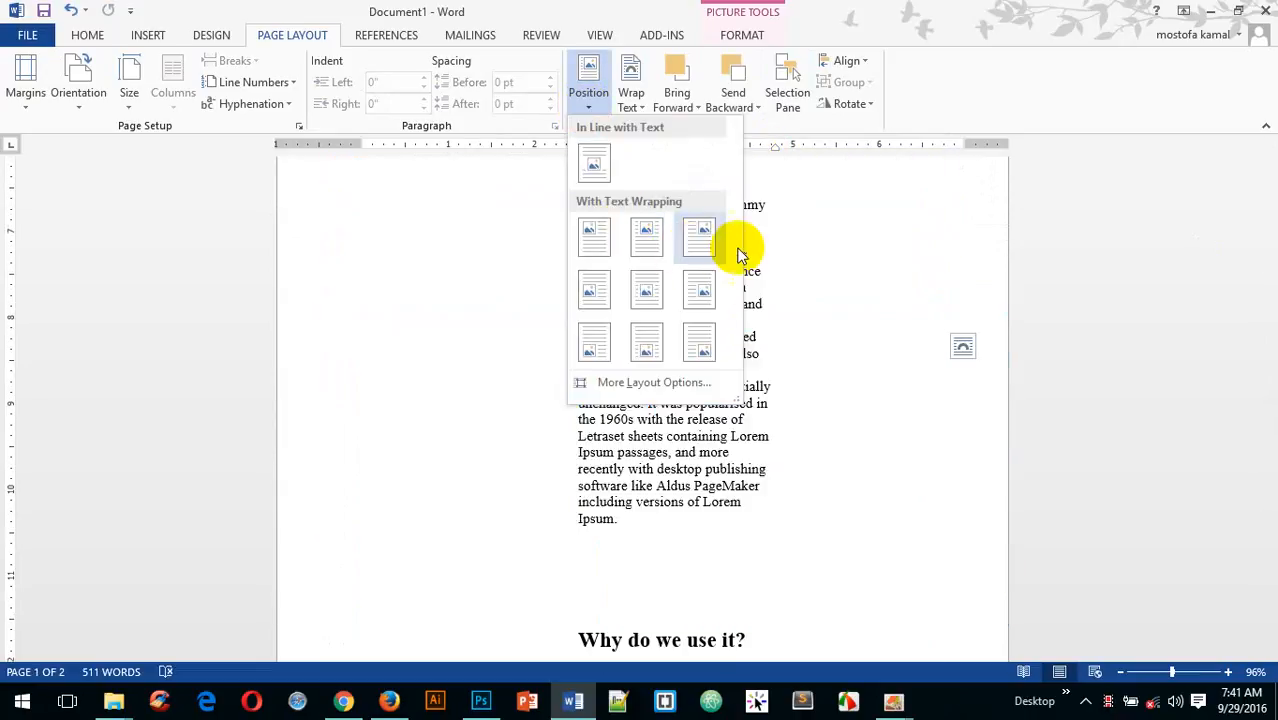
left_click(594, 293)
scroll(651, 337, "up", 10)
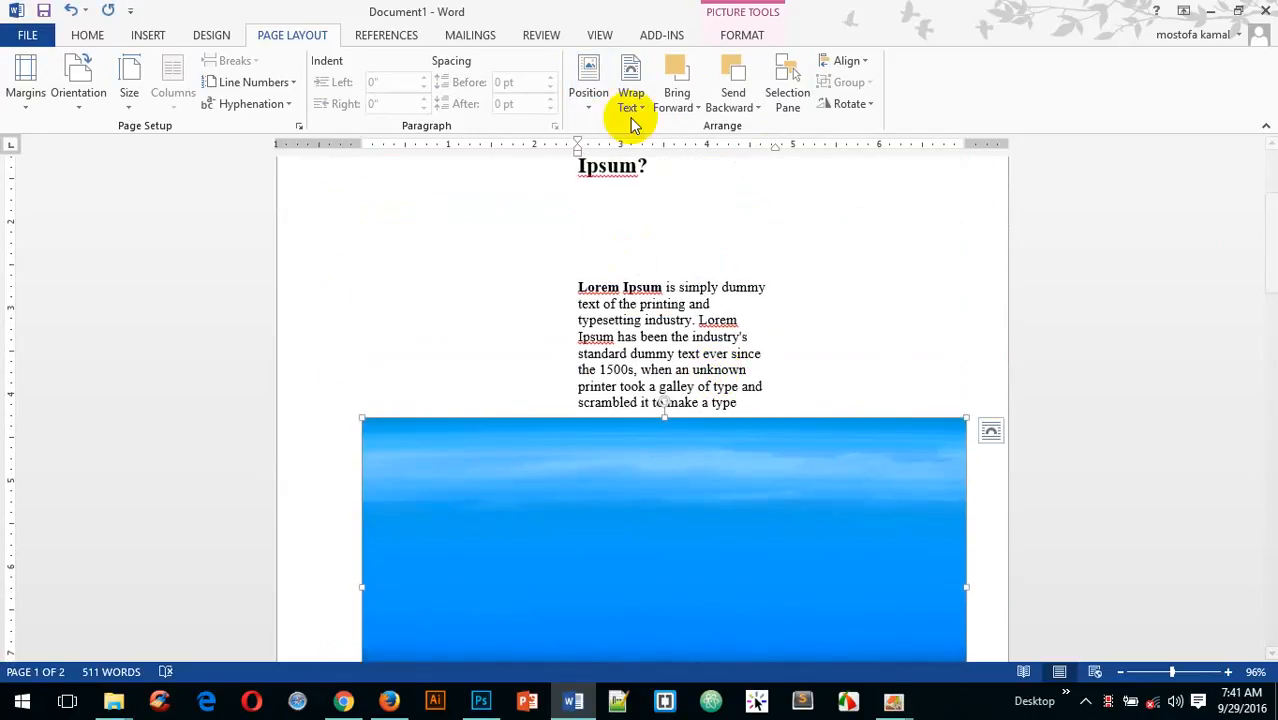
left_click(758, 108)
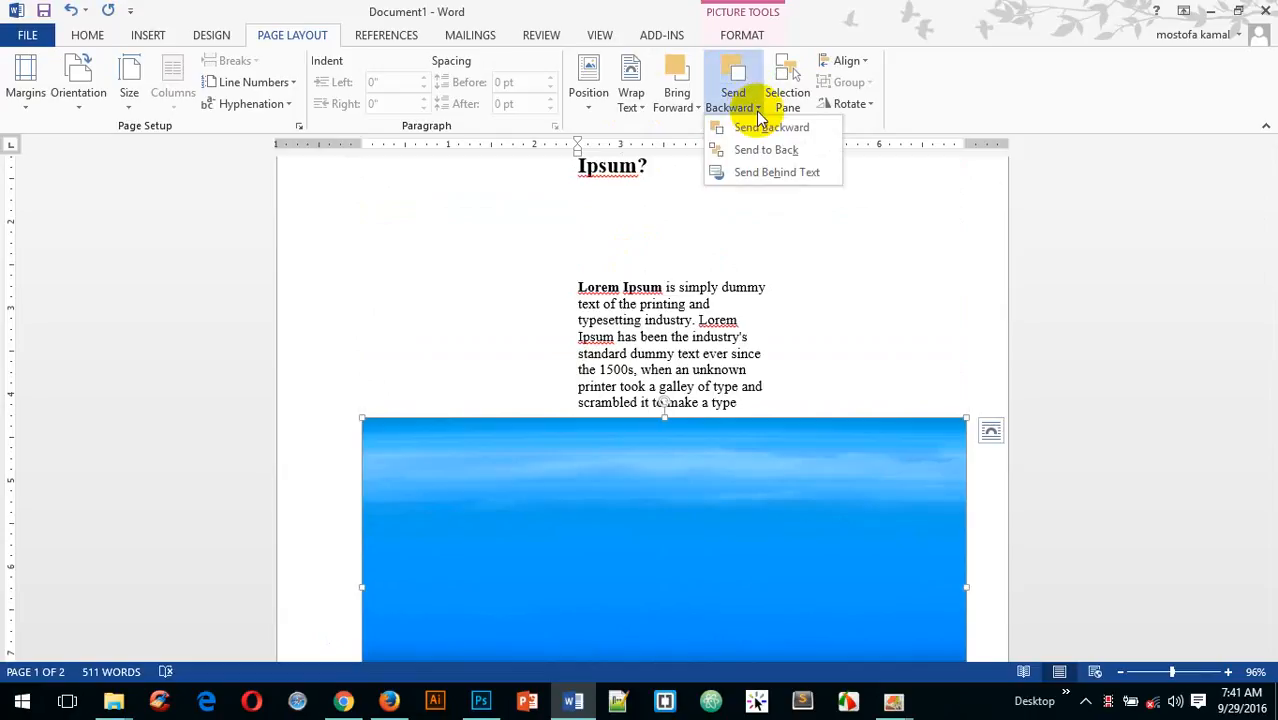
left_click(758, 156)
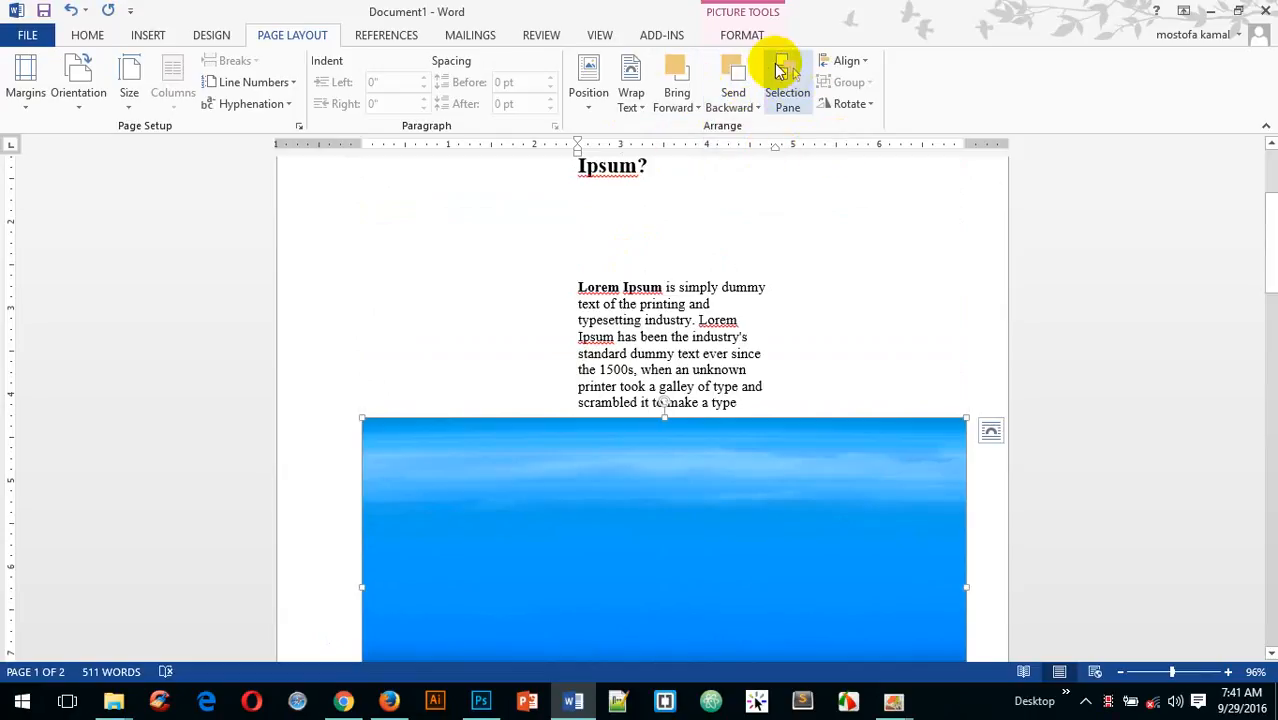
- Show the list of selectable objects and toggle Picture 1's visibility off and on several times, leaving the picture shown
left_click(785, 78)
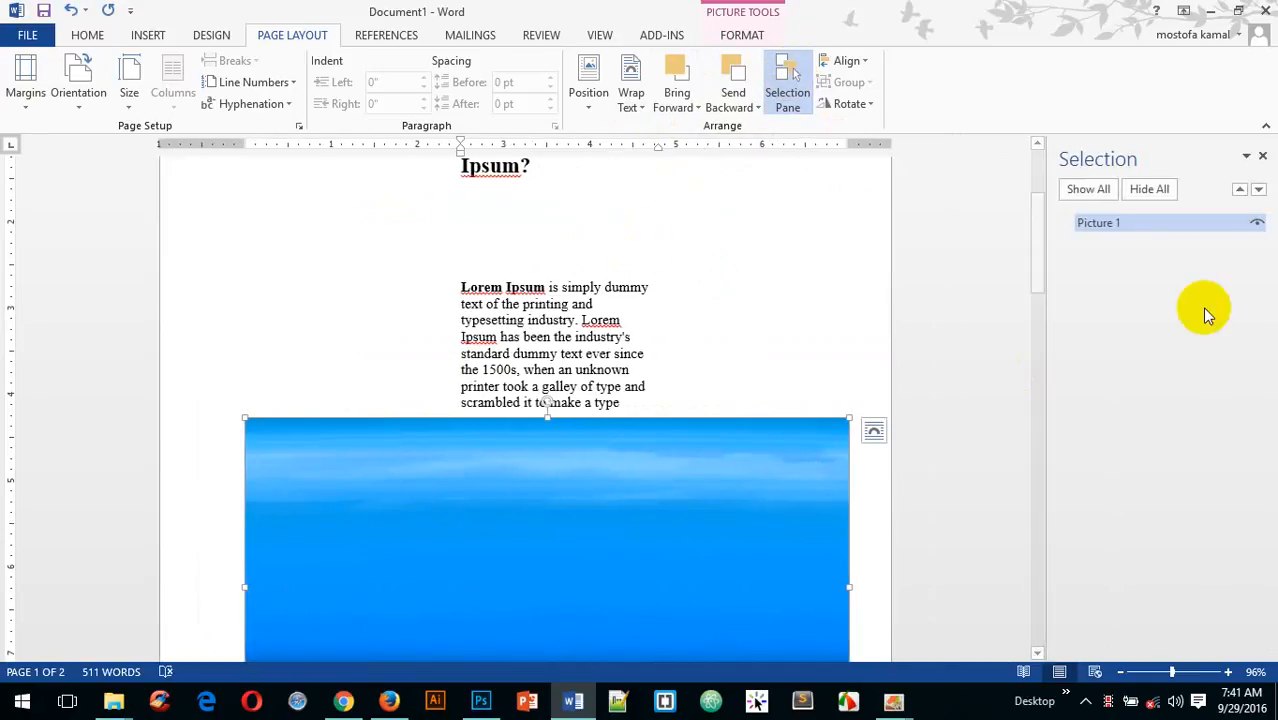
left_click(1259, 222)
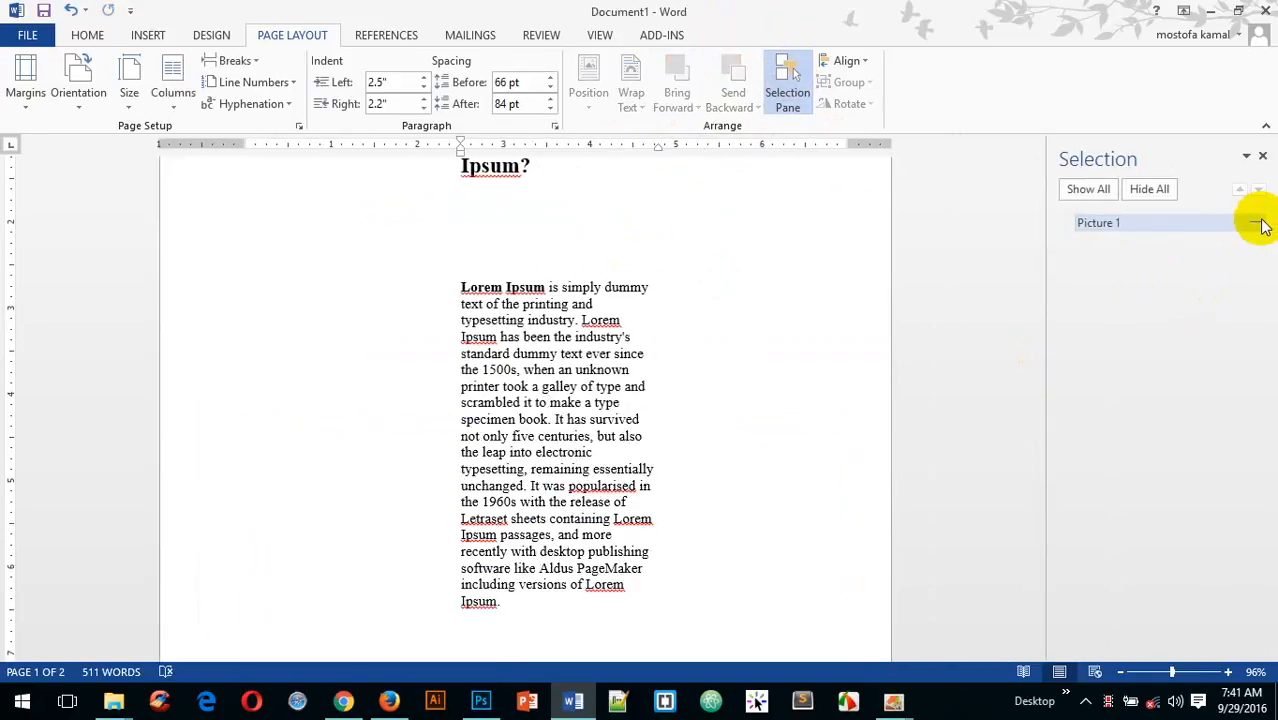
left_click(1258, 222)
left_click(1258, 222)
left_click(1258, 222)
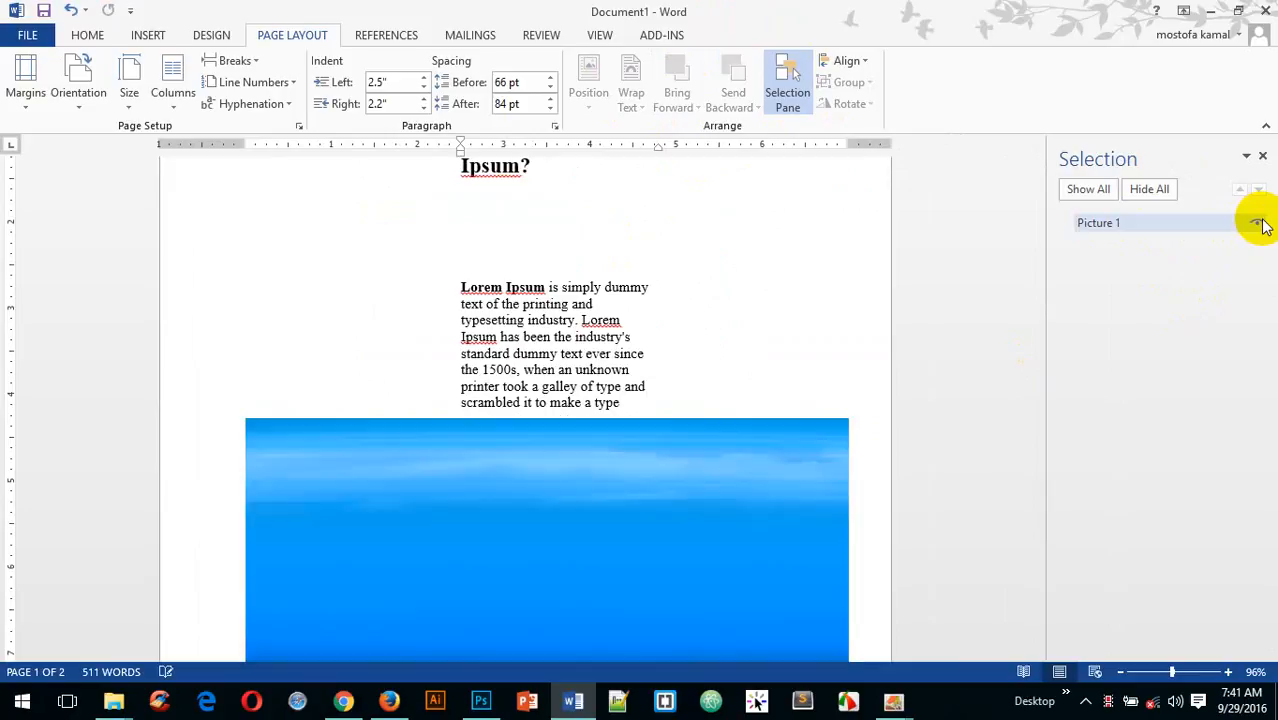
left_click(1258, 222)
left_click(1258, 222)
left_click(1262, 222)
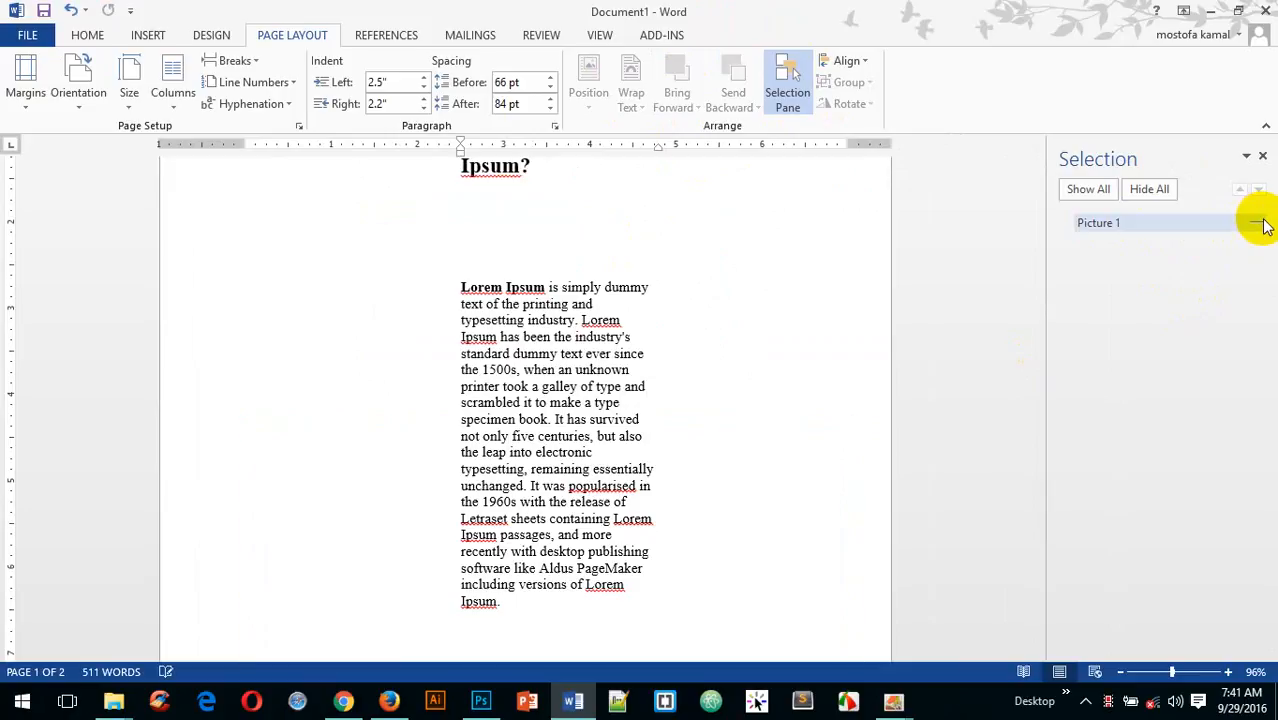
scroll(513, 286, "down", 2)
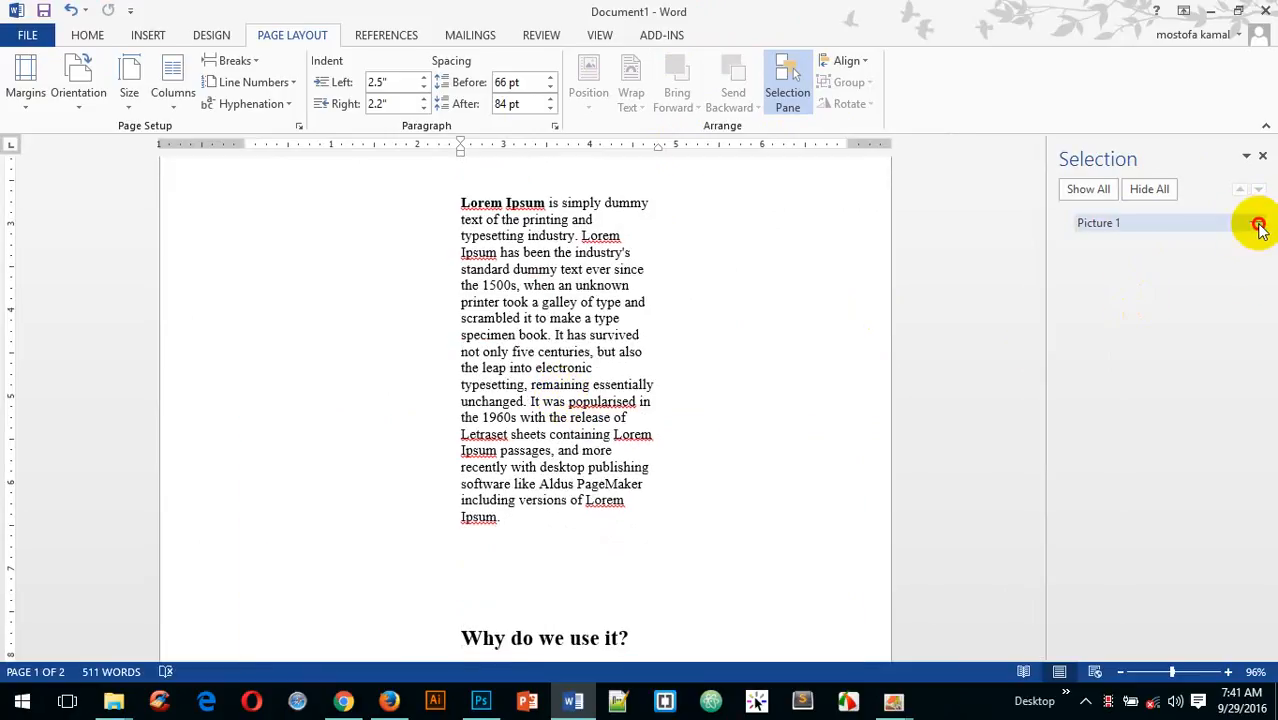
left_click(1258, 222)
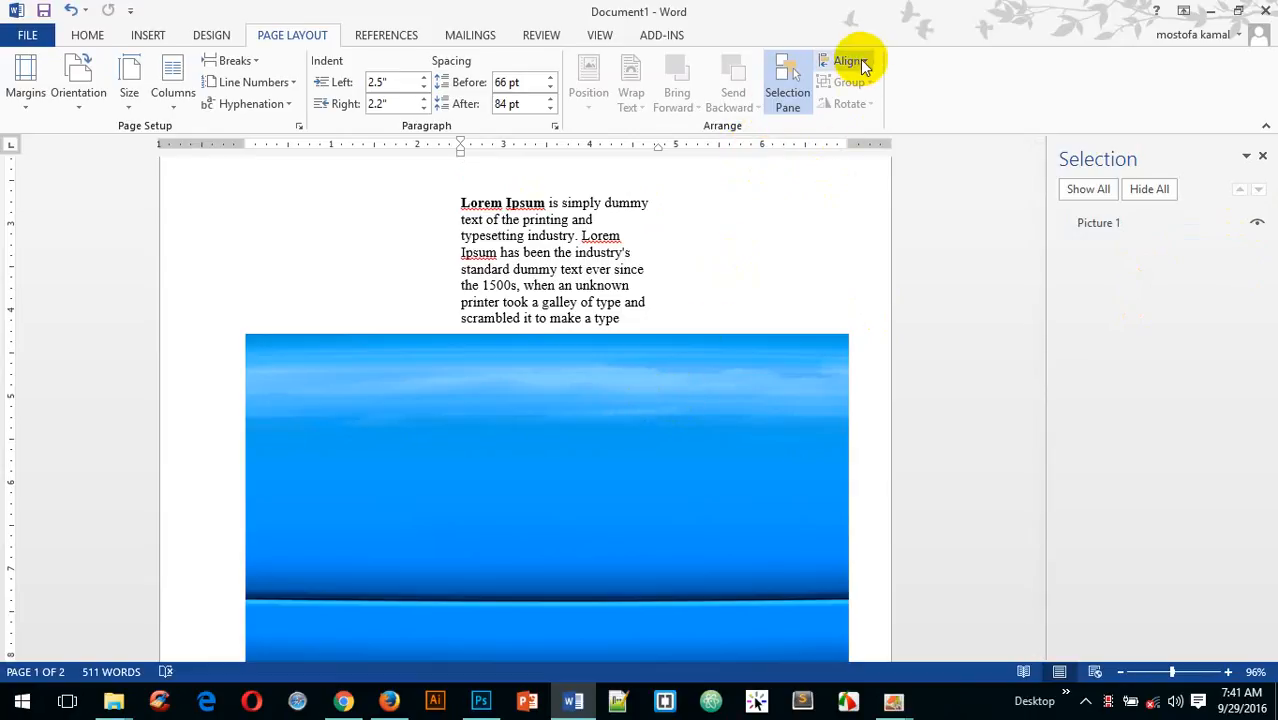
- Examine the object alignment options with text selected under "What is Lorem Ipsum?" and "Where does it come from?", and close the Selection pane
left_click(862, 62)
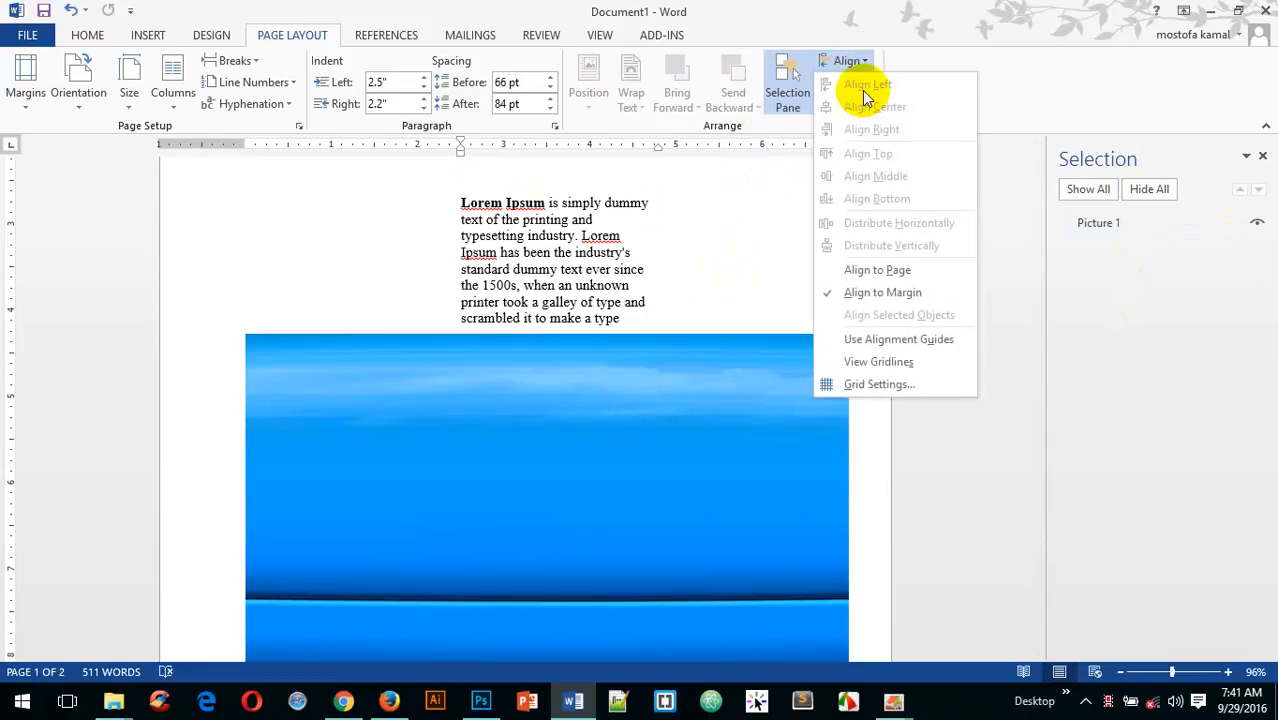
left_click(484, 394)
left_click_drag(665, 288, 433, 195)
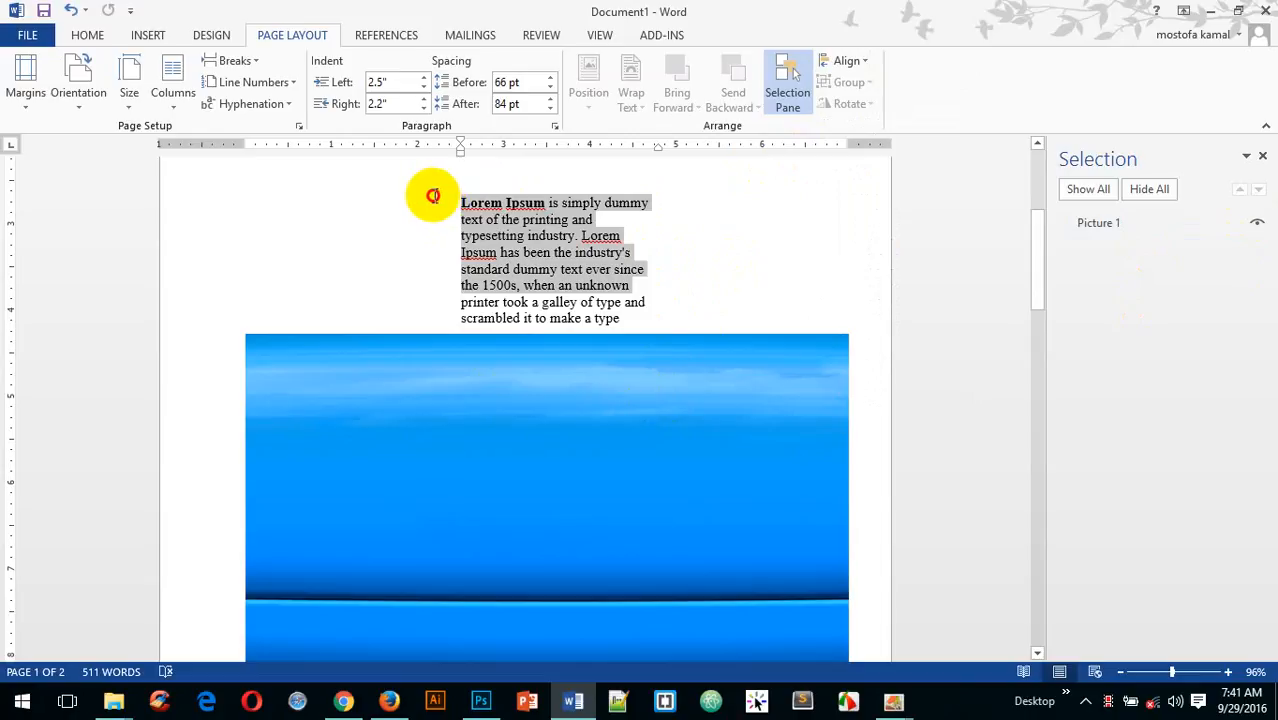
left_click(866, 62)
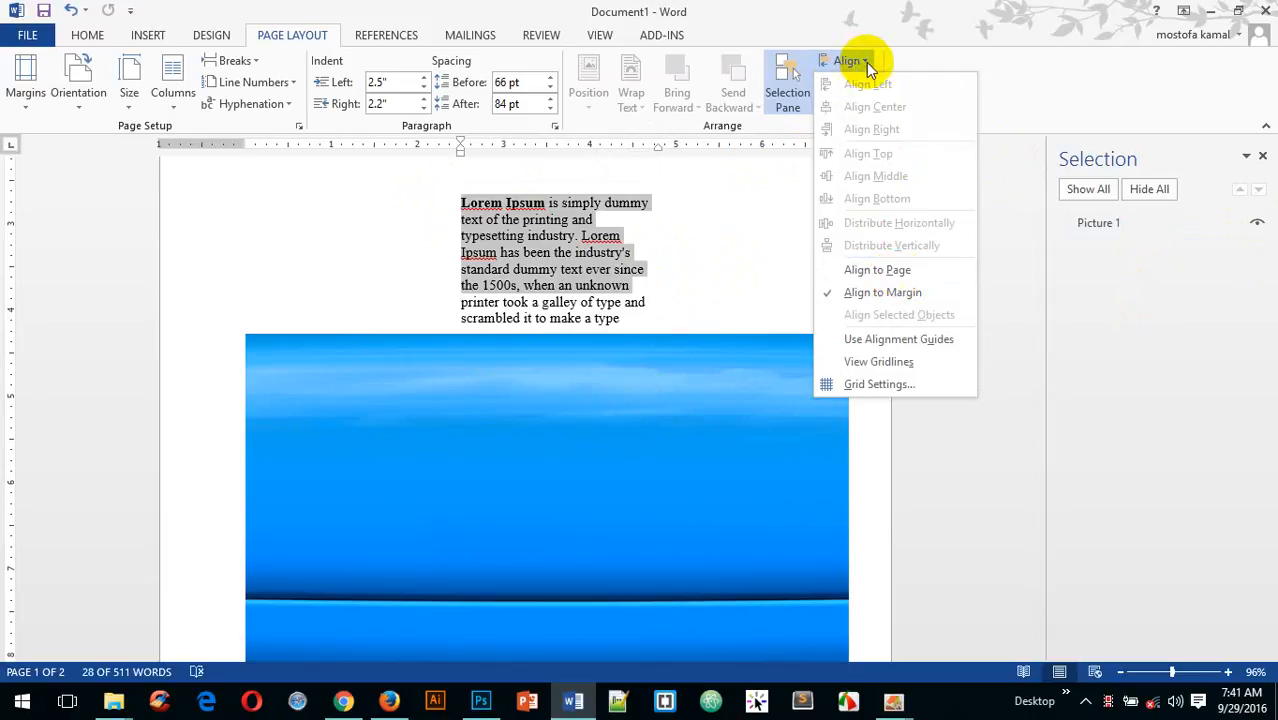
left_click(1192, 390)
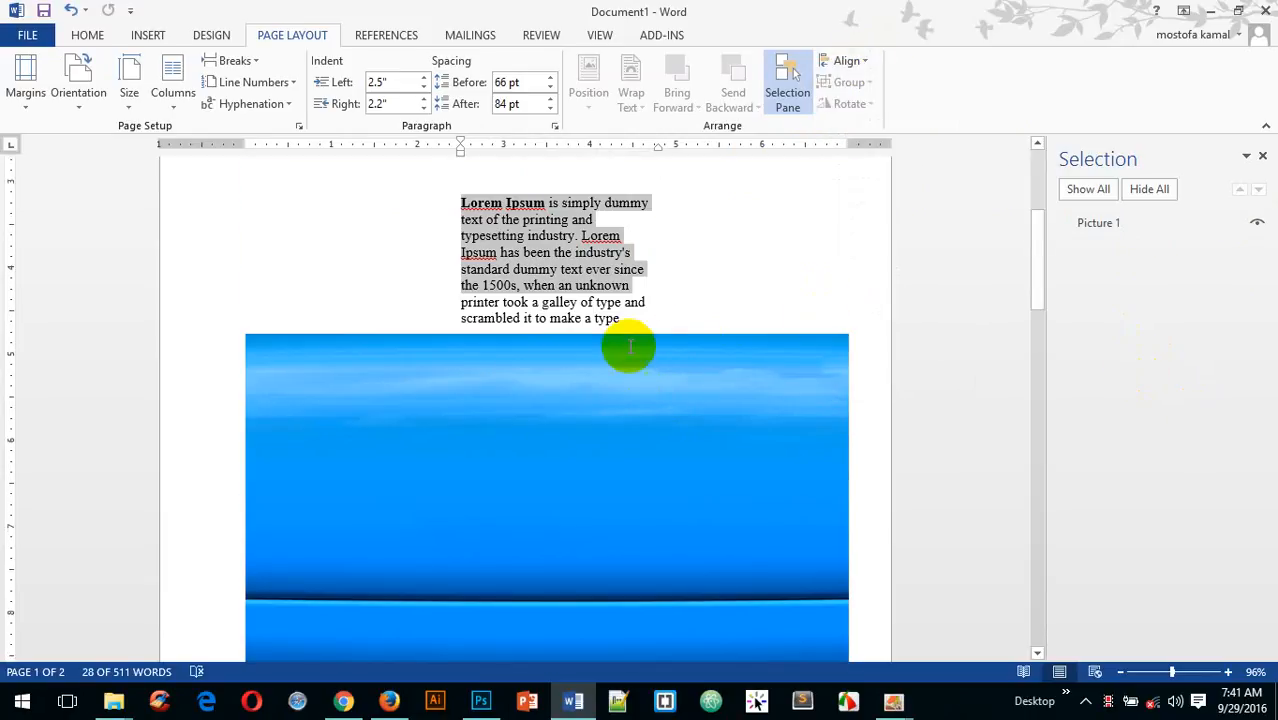
scroll(622, 345, "down", 10)
scroll(605, 432, "down", 5)
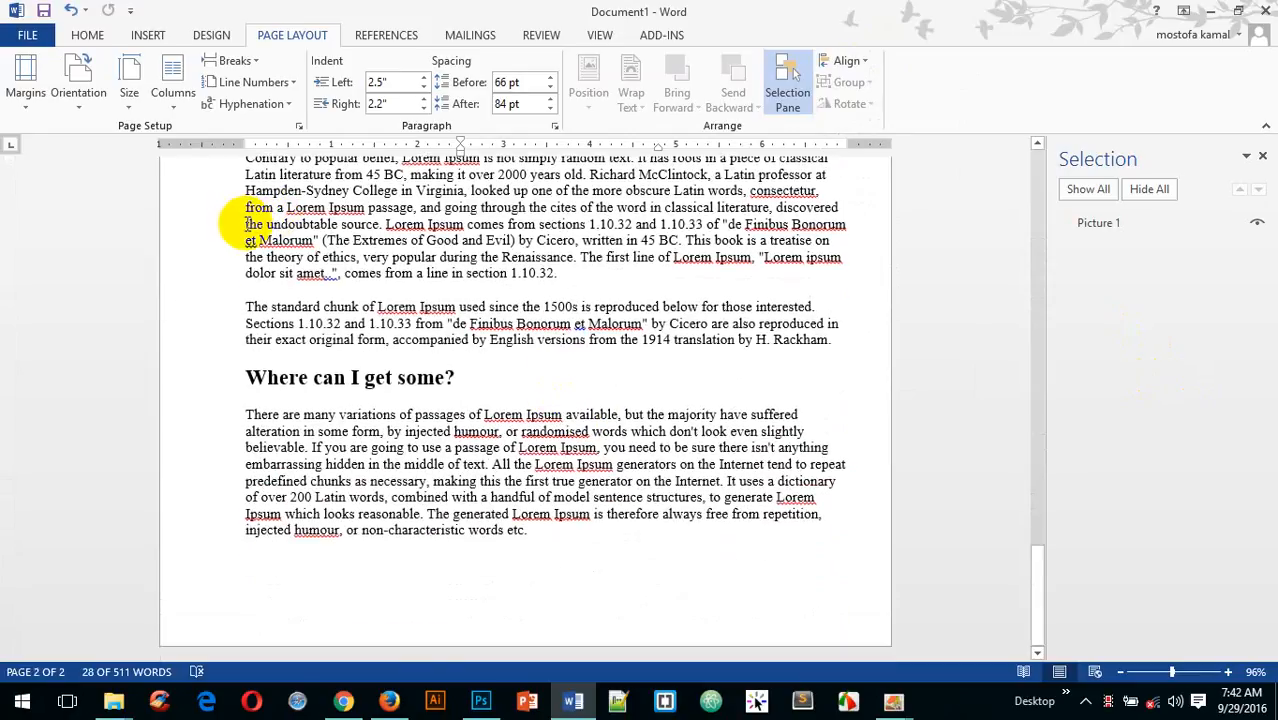
left_click_drag(266, 228, 842, 277)
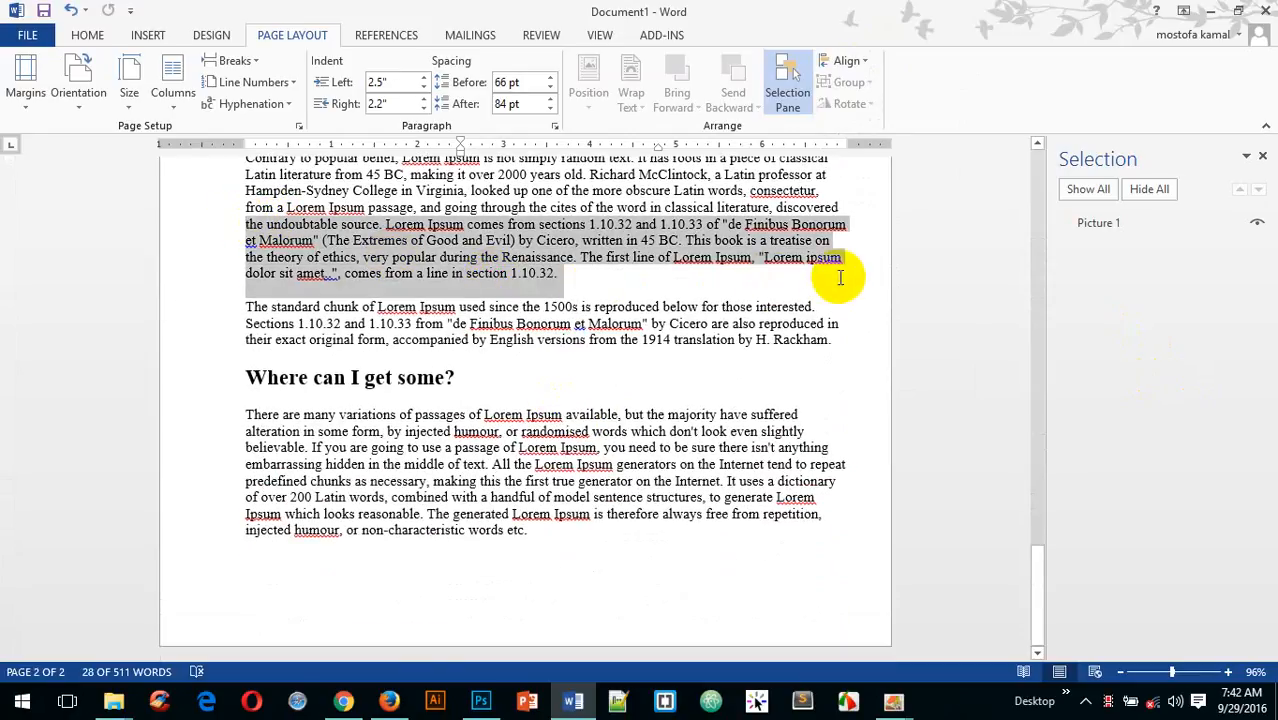
left_click(864, 62)
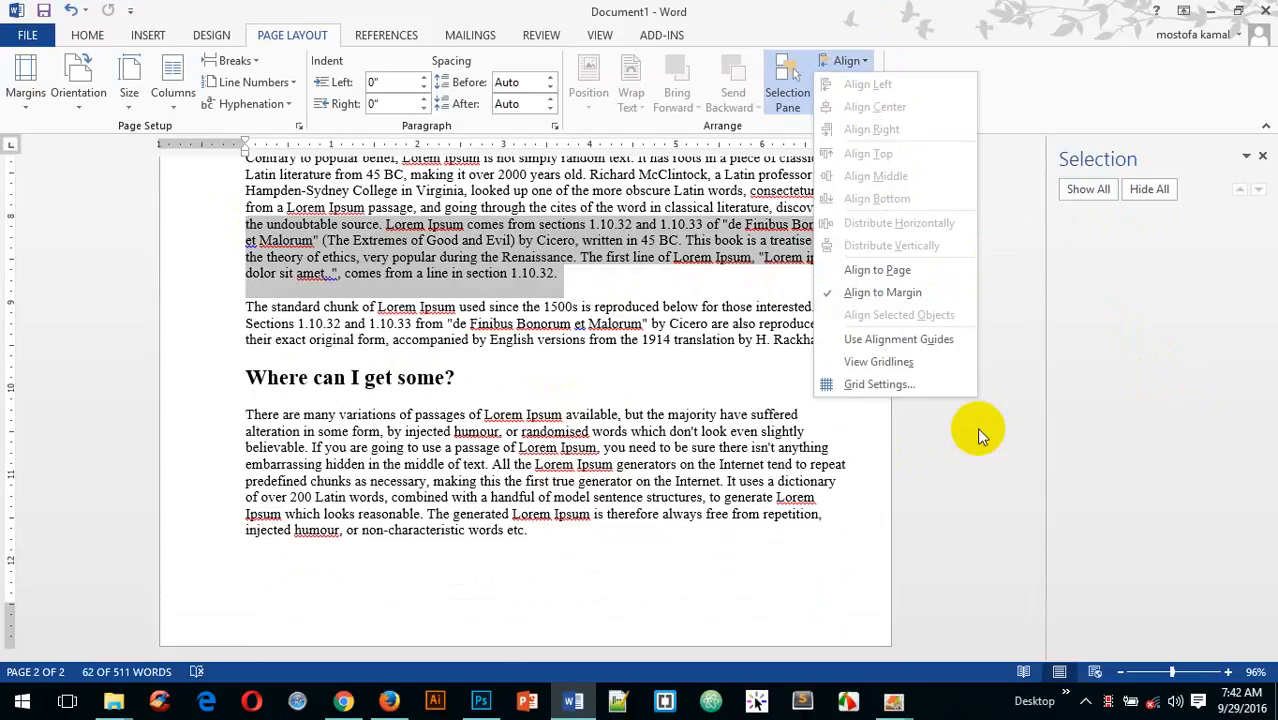
left_click(1139, 395)
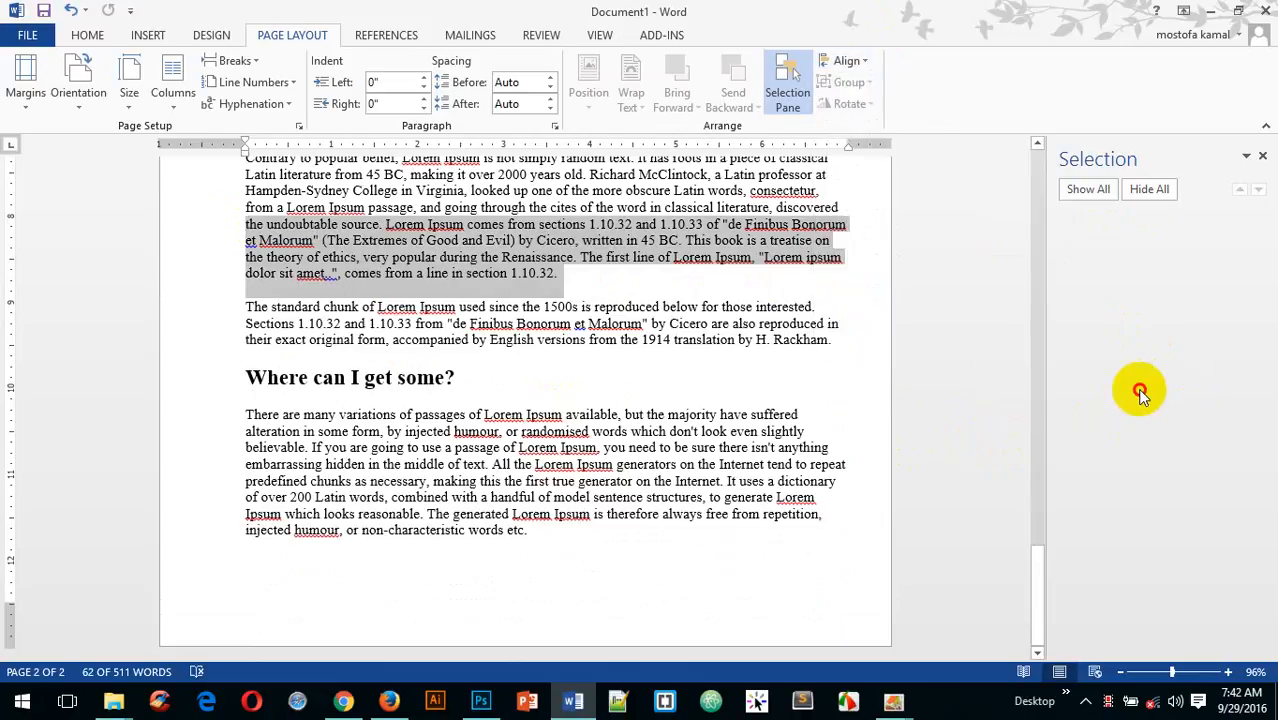
scroll(922, 363, "up", 10)
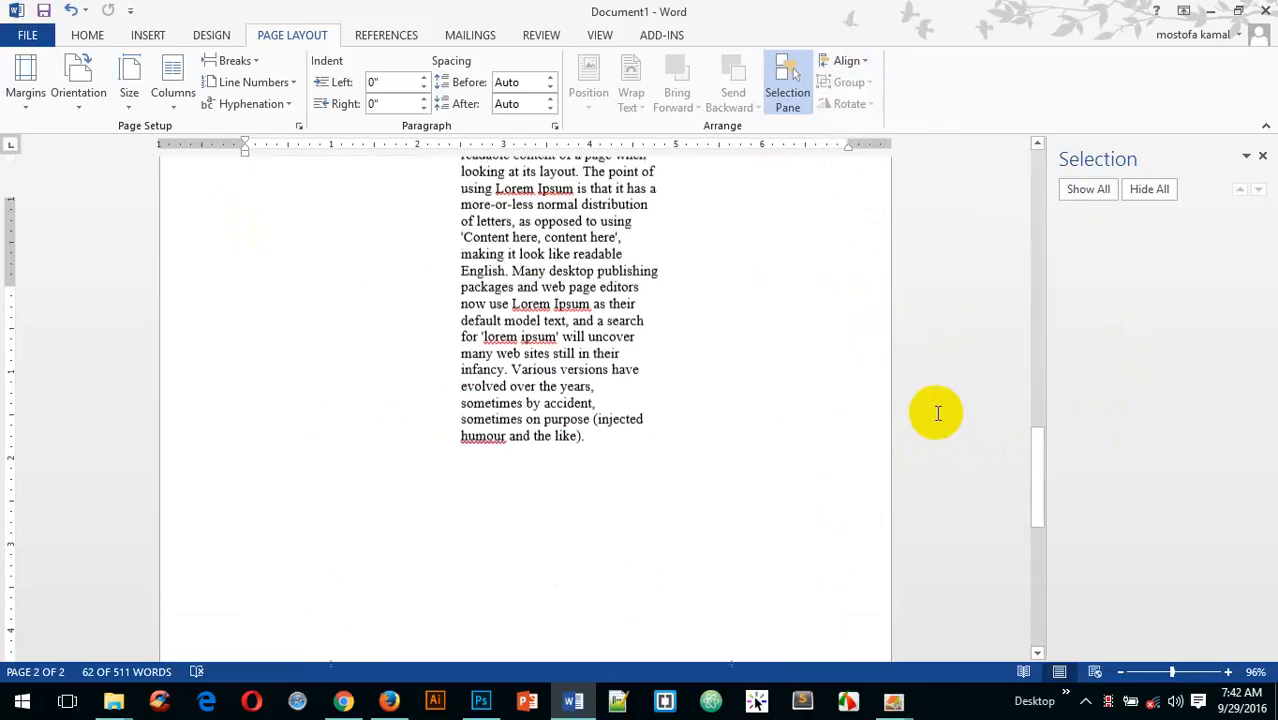
left_click(1265, 157)
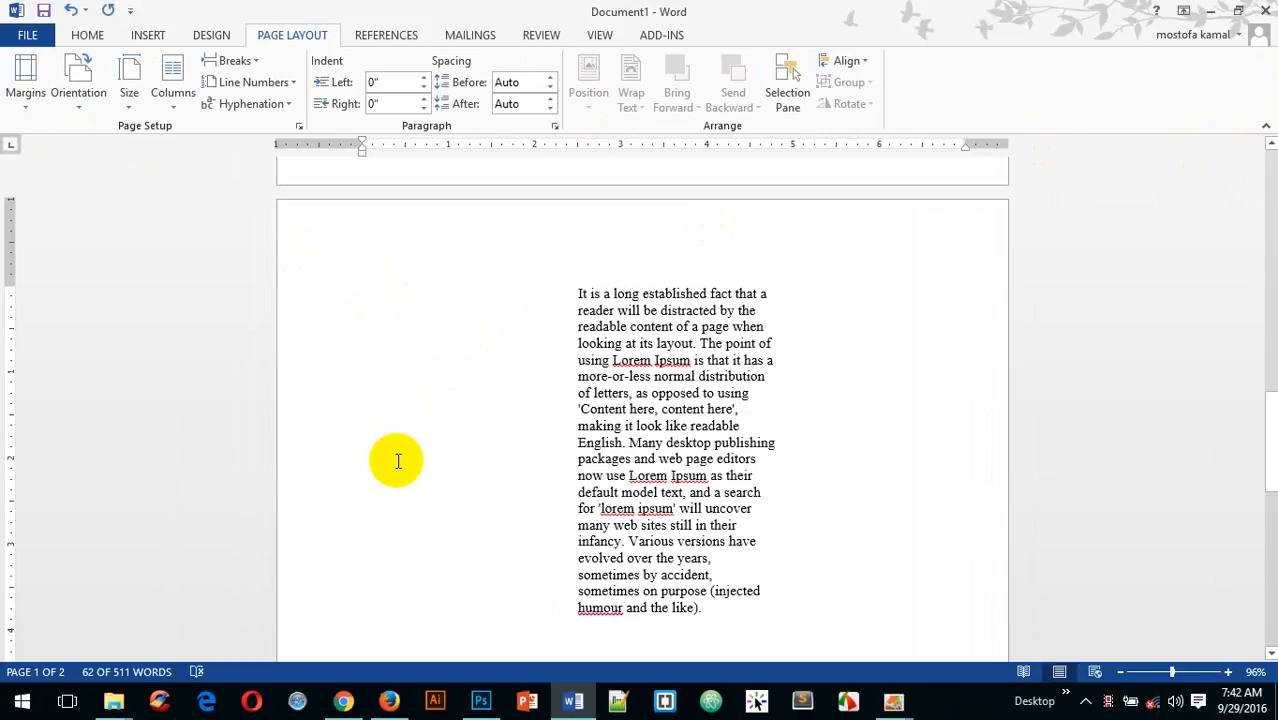
left_click(472, 35)
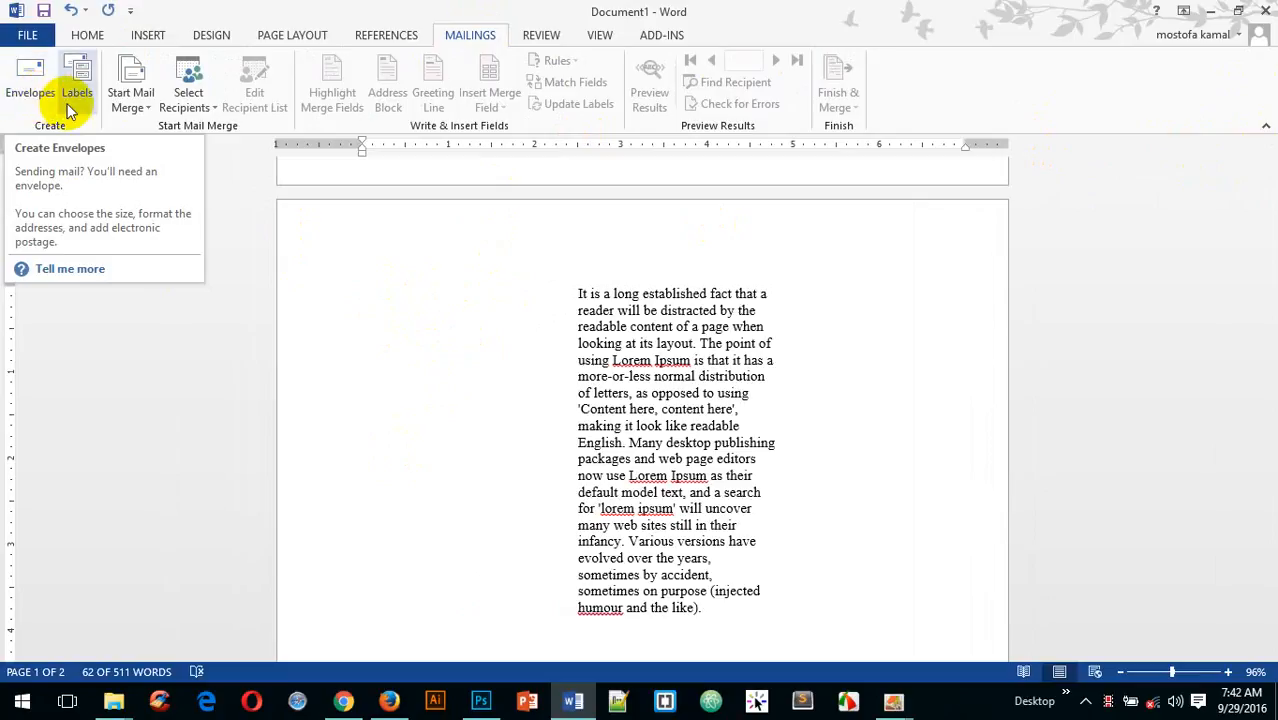
left_click(385, 40)
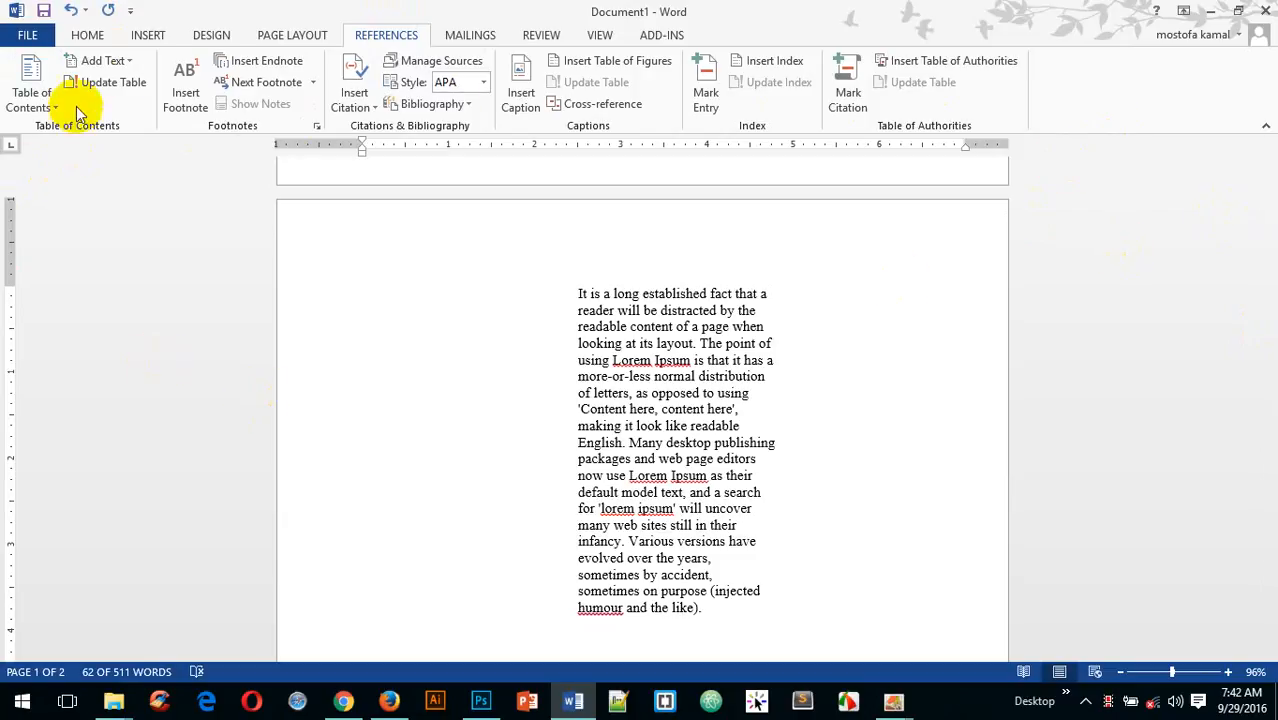
left_click(101, 60)
left_click(186, 263)
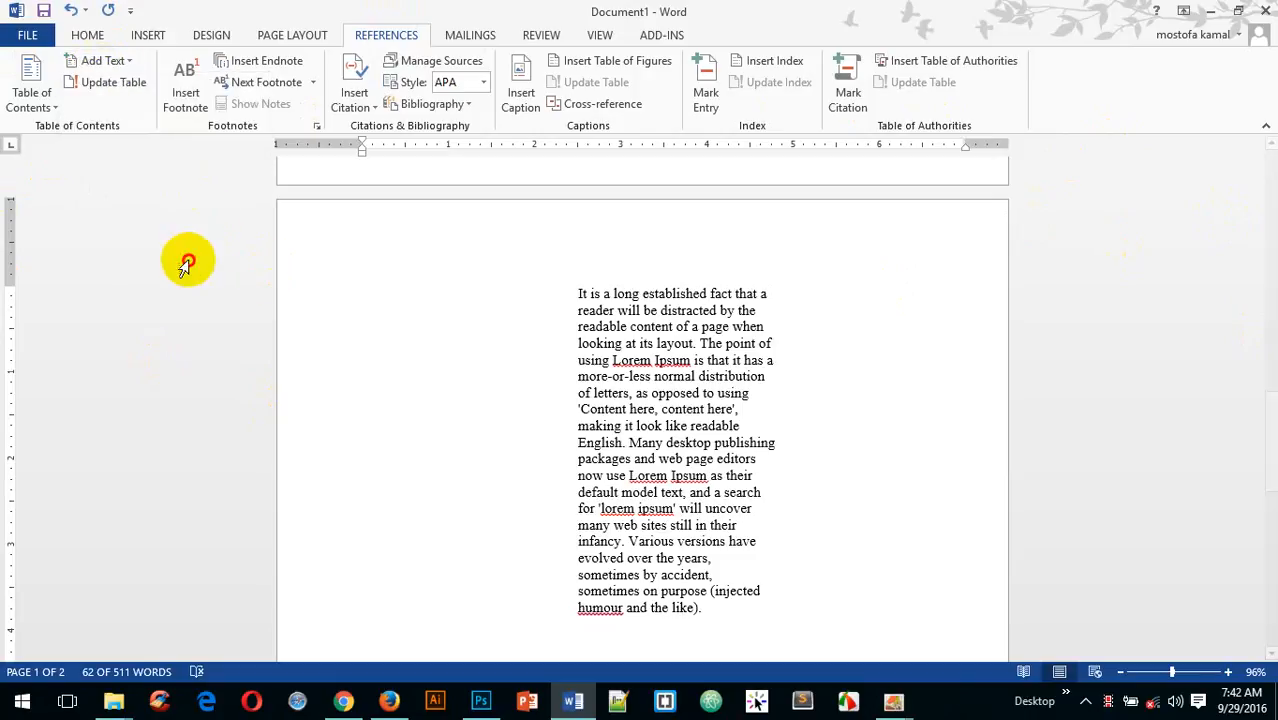
scroll(676, 337, "up", 20)
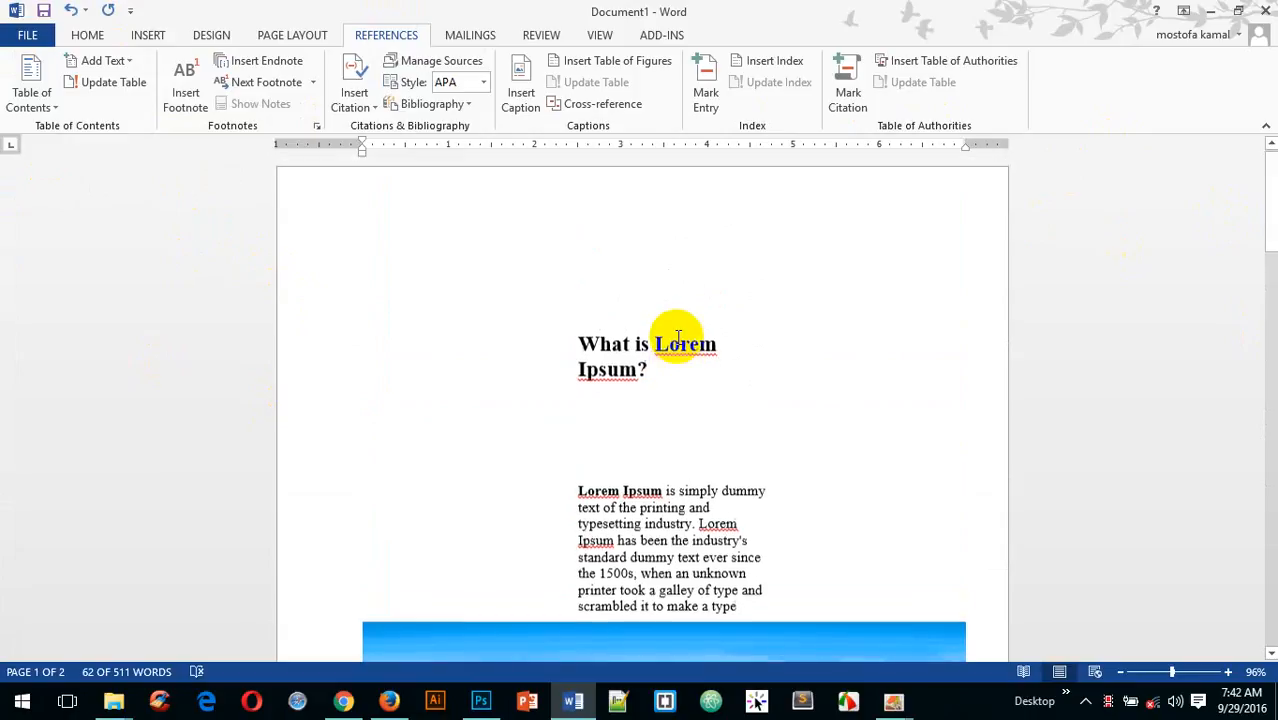
- Start a mail merge of type E-mail Messages for the document and look through its pages
left_click(468, 38)
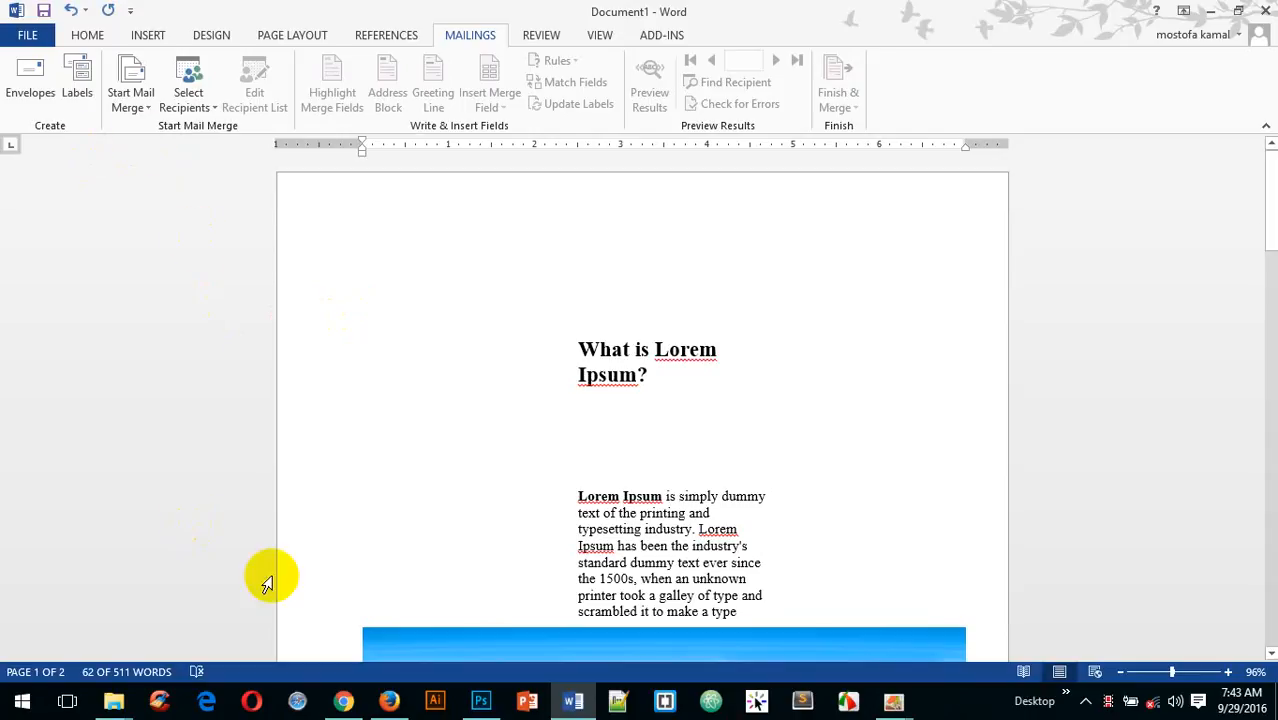
left_click(143, 96)
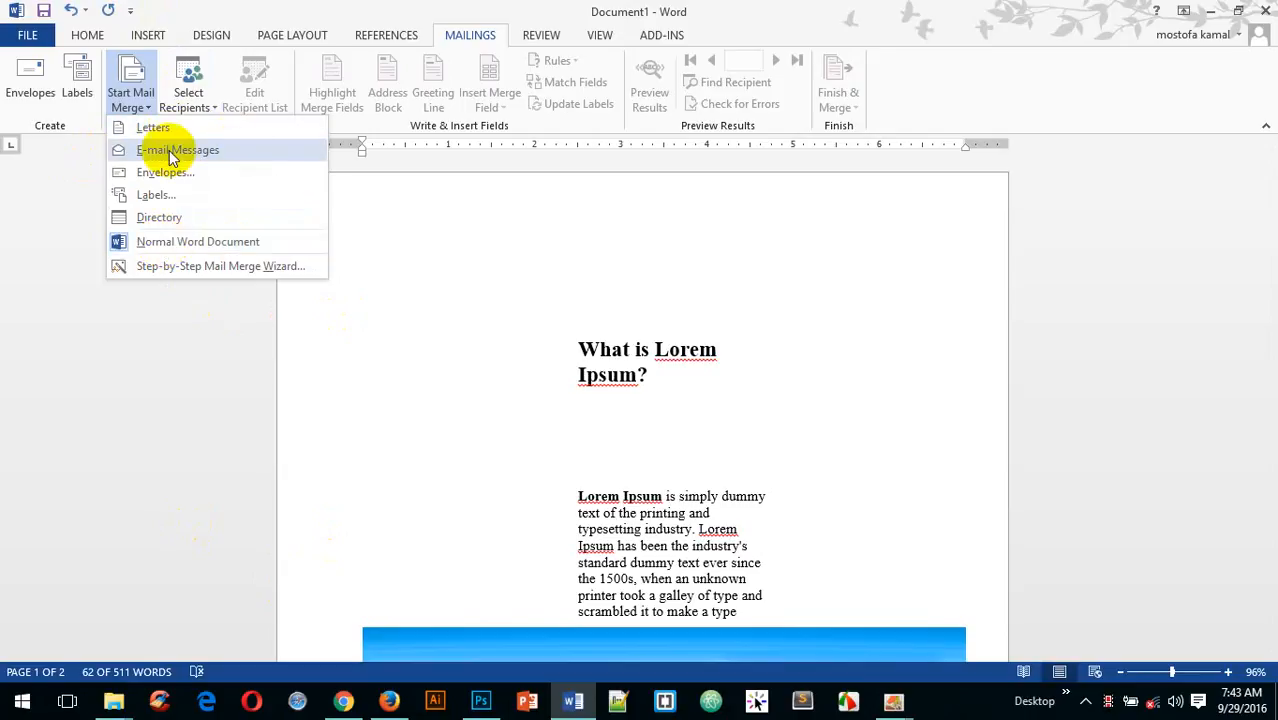
left_click(218, 150)
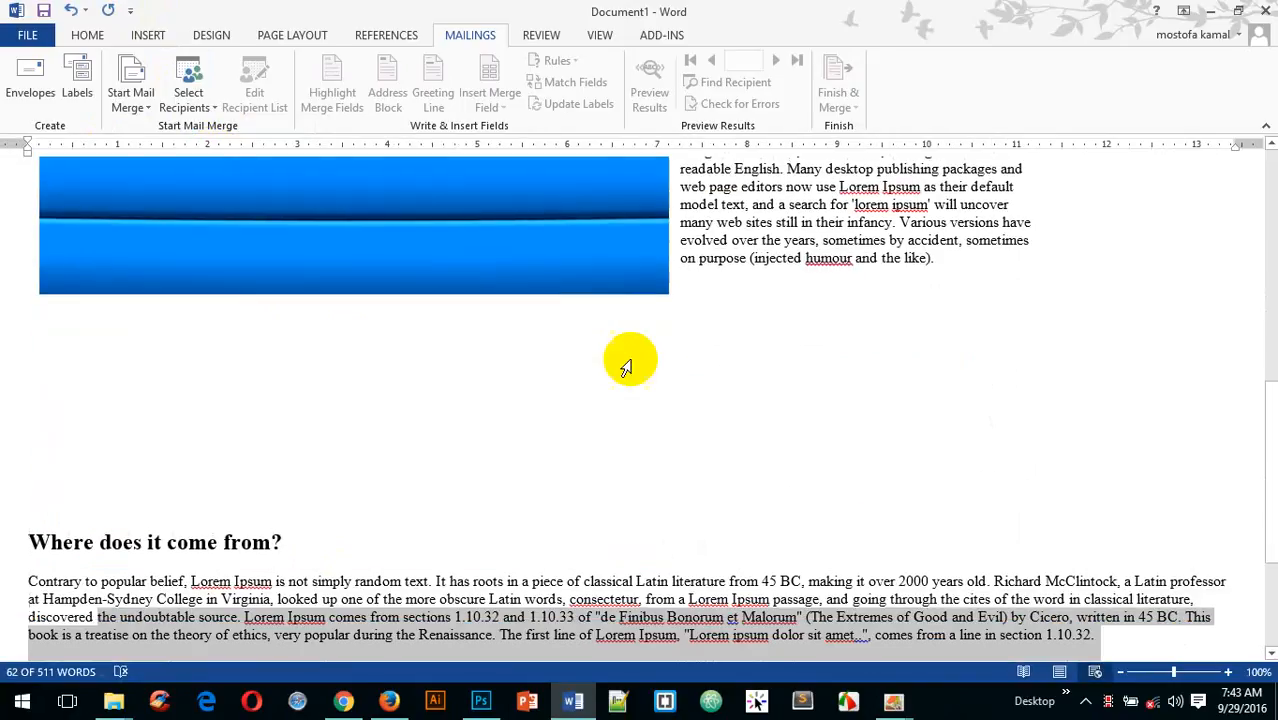
scroll(632, 365, "down", 3)
scroll(662, 479, "up", 10)
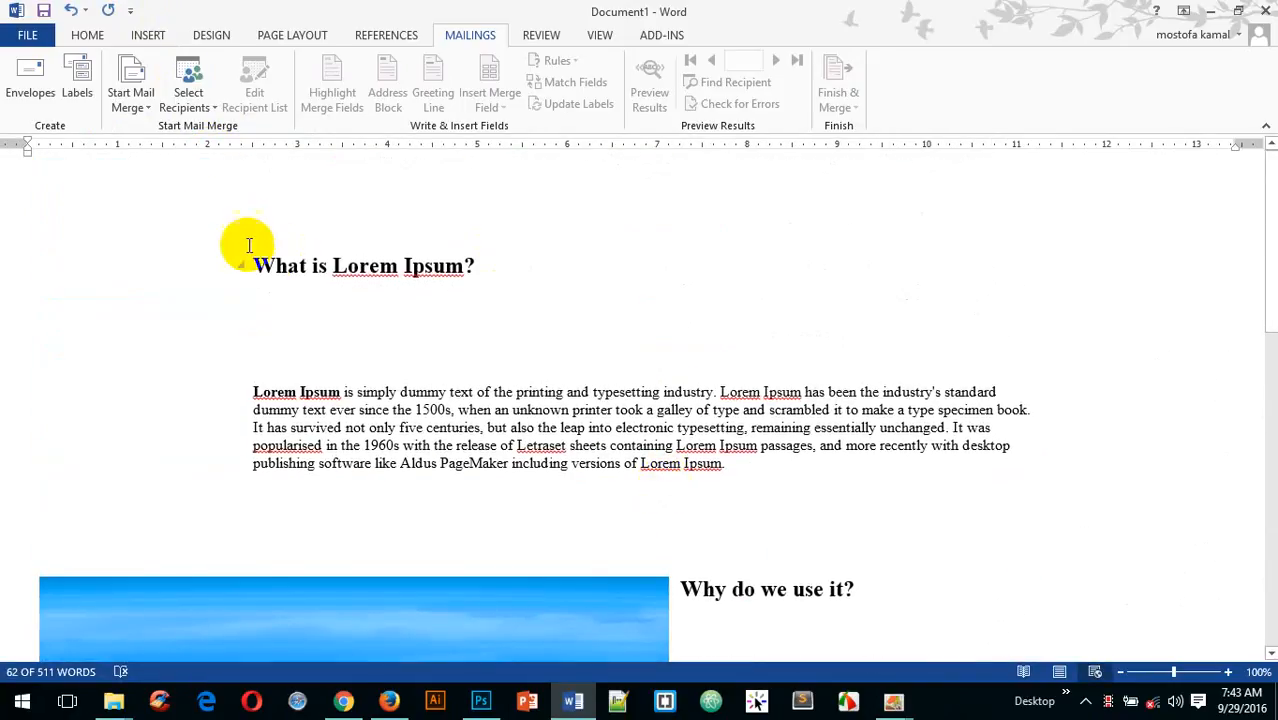
- Examine the mail merge recipient sources, look through the document, and place the cursor after the heading "What is Lorem Ipsum?"
left_click(188, 80)
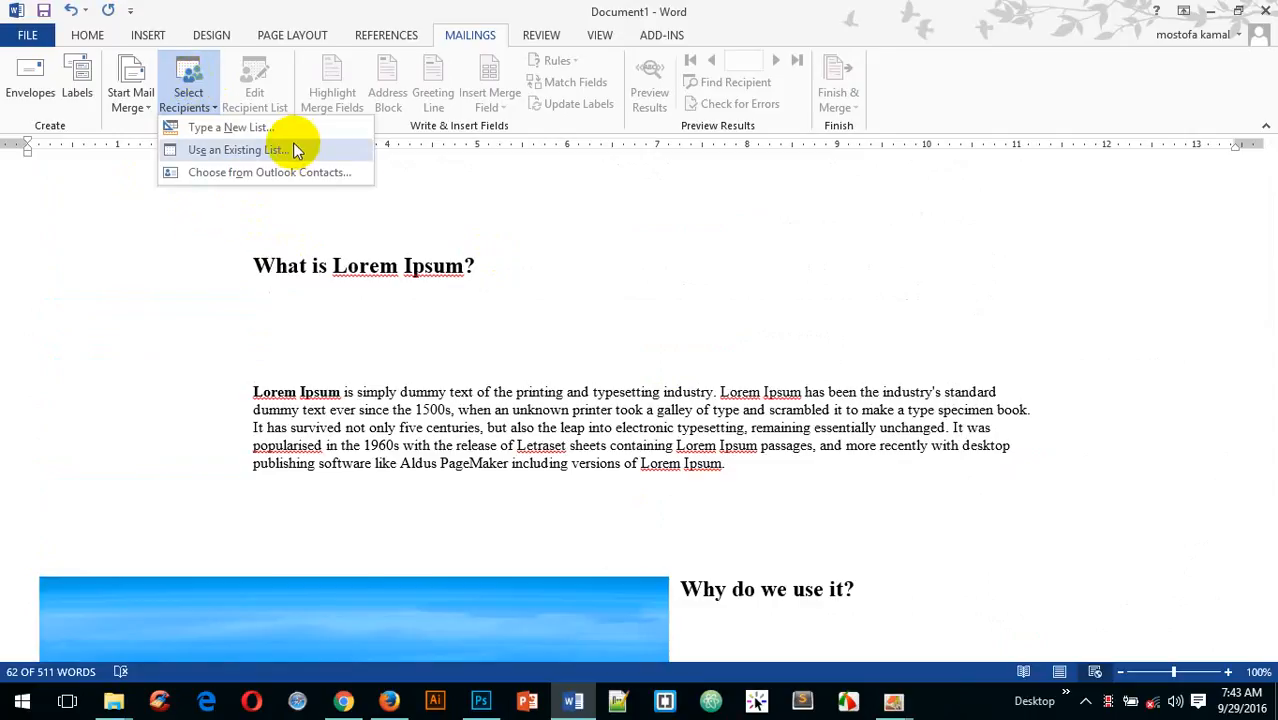
left_click(830, 288)
scroll(816, 308, "down", 8)
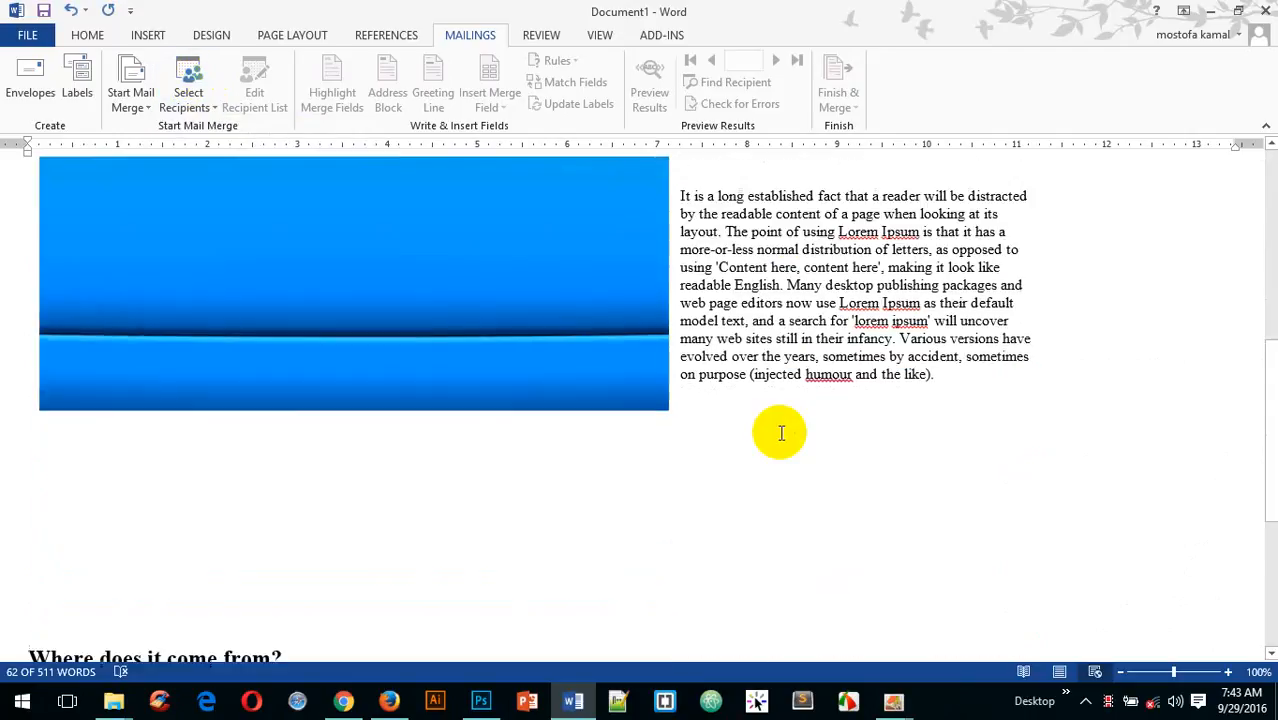
scroll(781, 432, "down", 5)
scroll(781, 432, "up", 12)
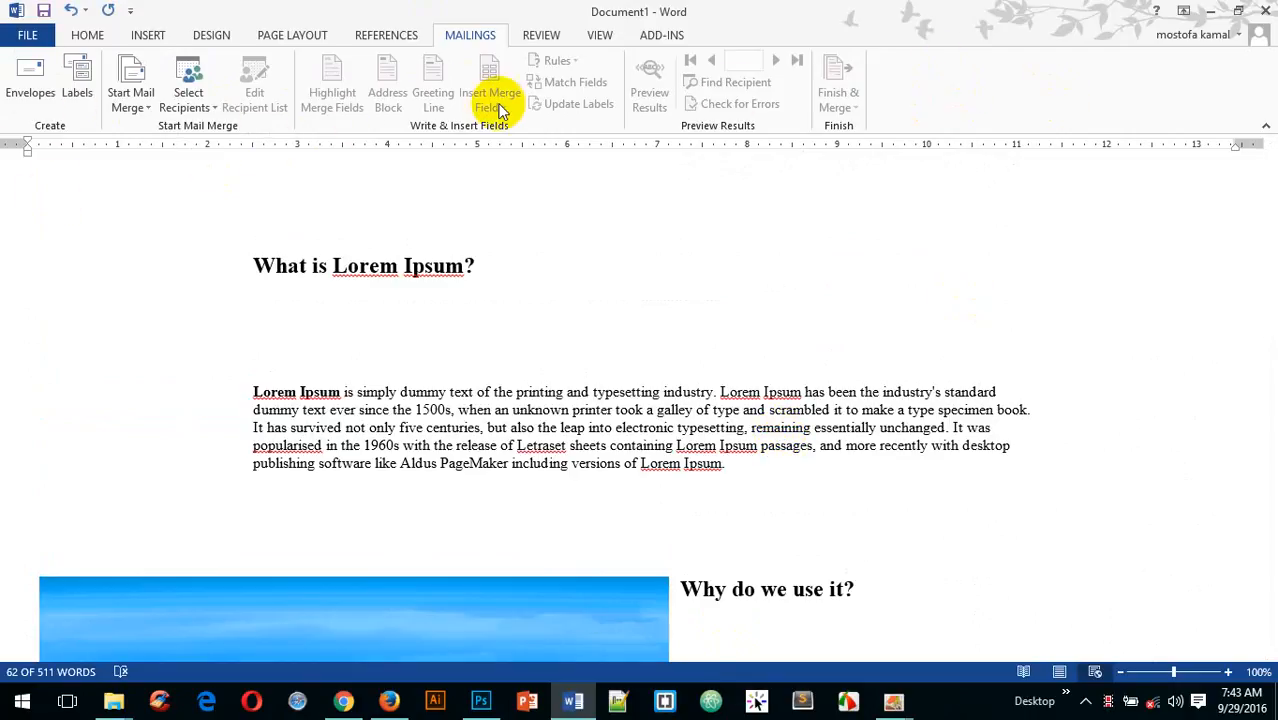
left_click(1032, 269)
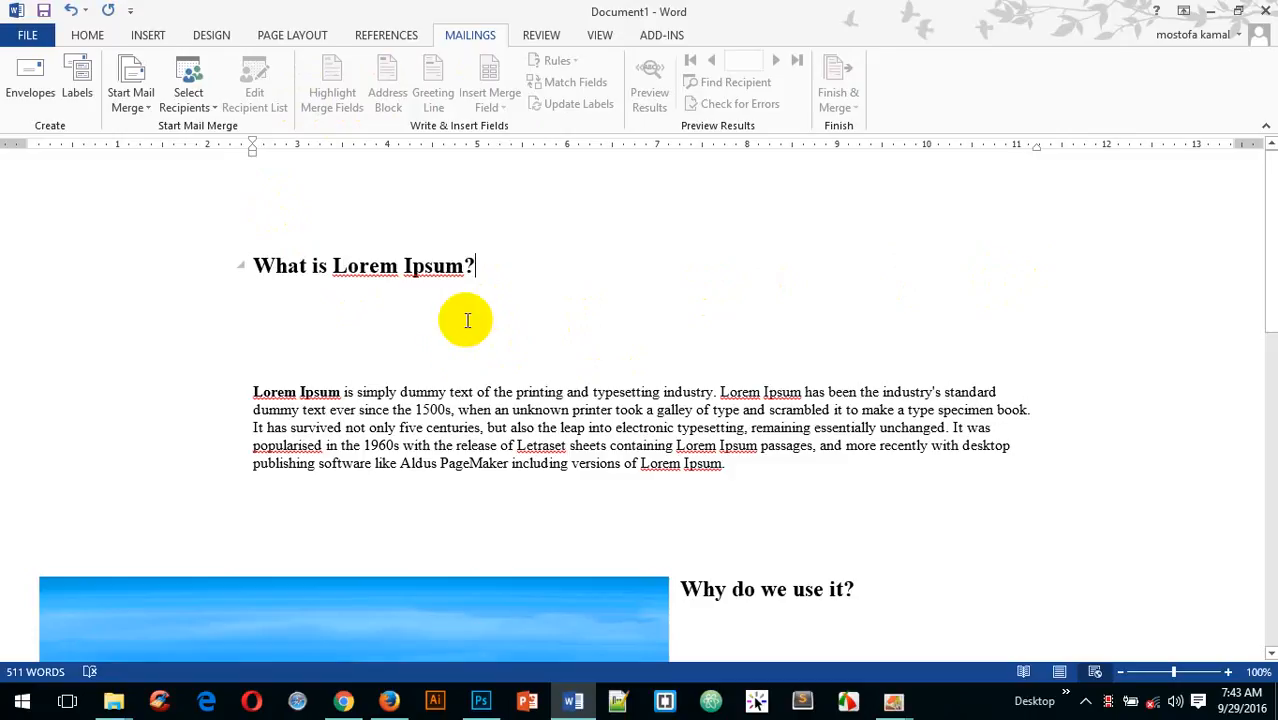
- Hide the ruler and show it again, and switch the document to Print Layout view
left_click(600, 36)
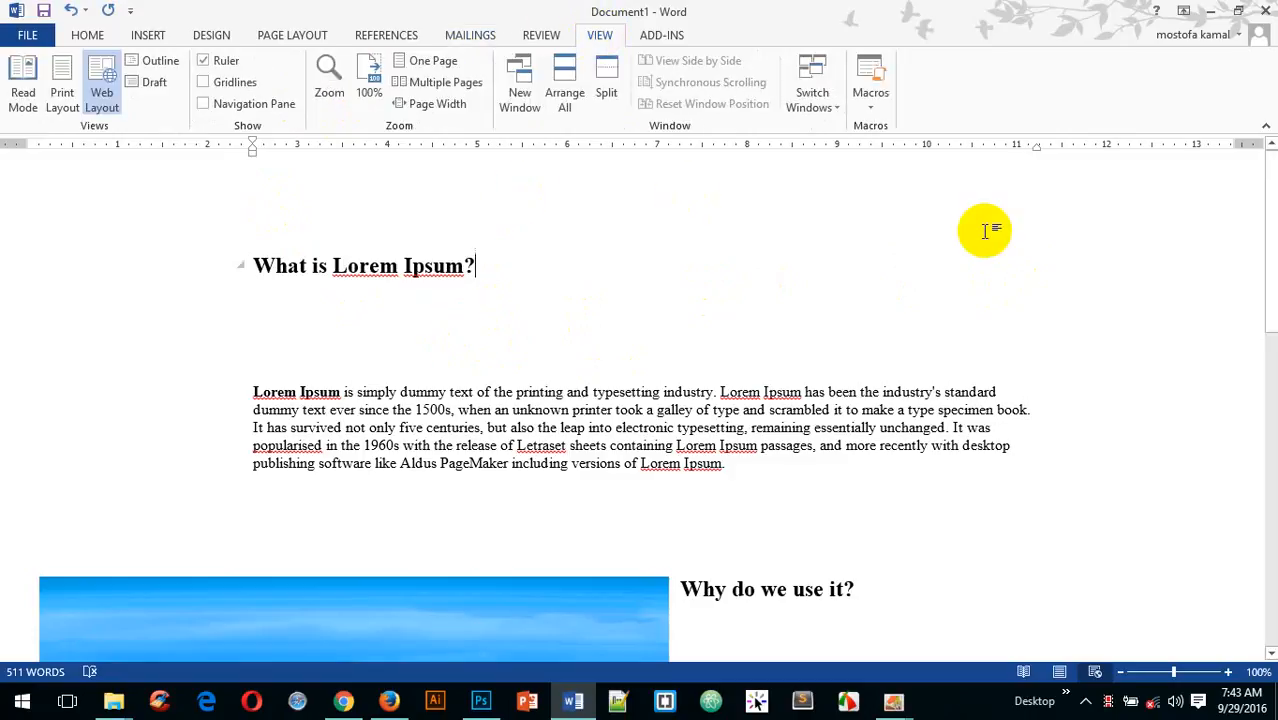
left_click(202, 61)
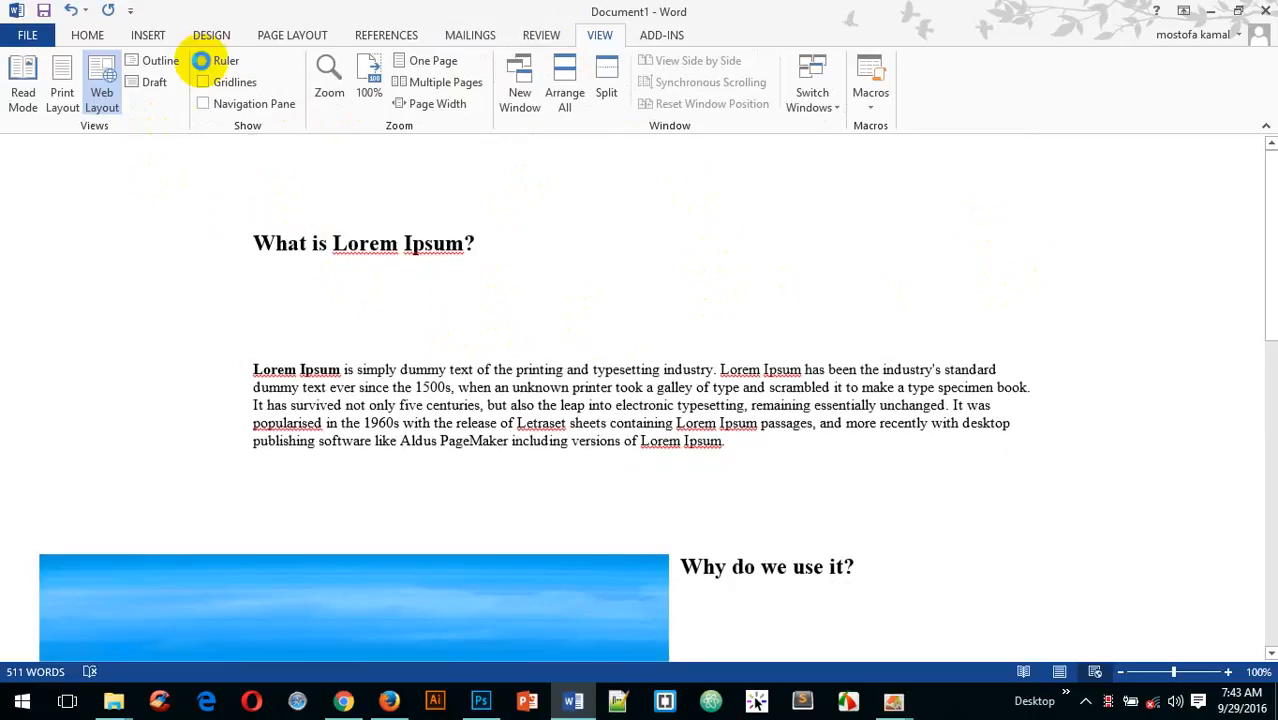
left_click(202, 61)
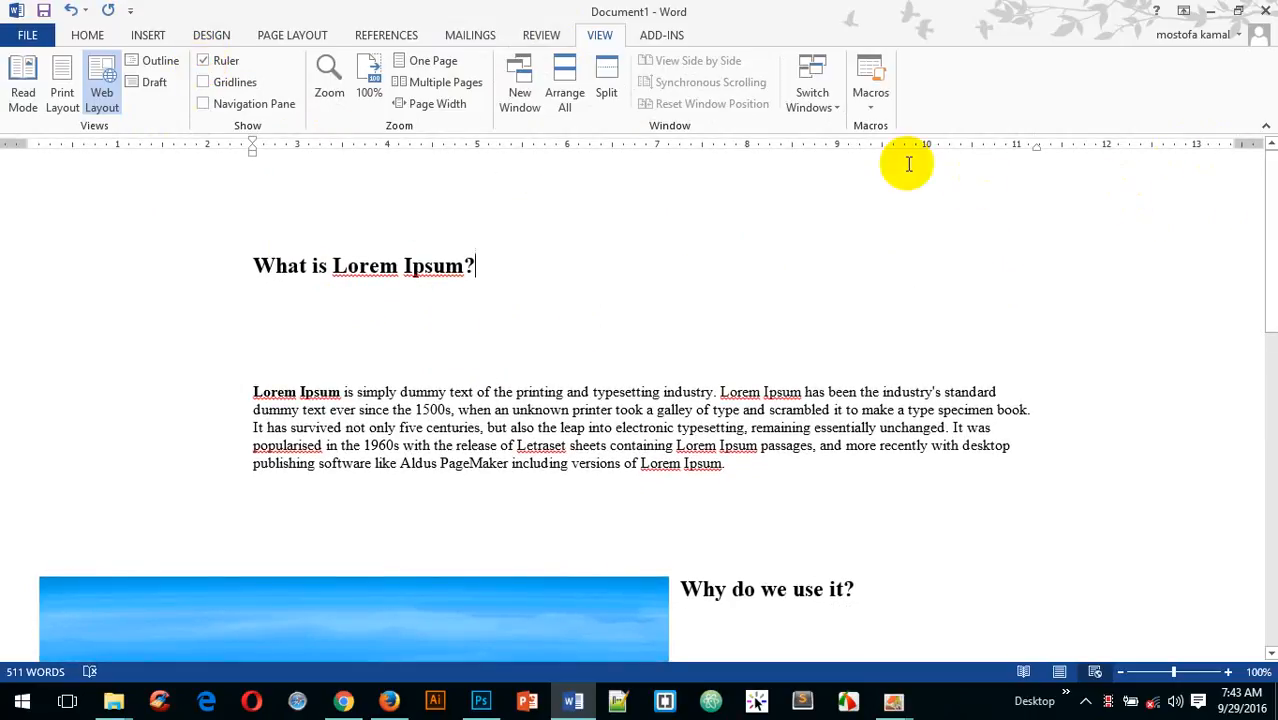
left_click(58, 80)
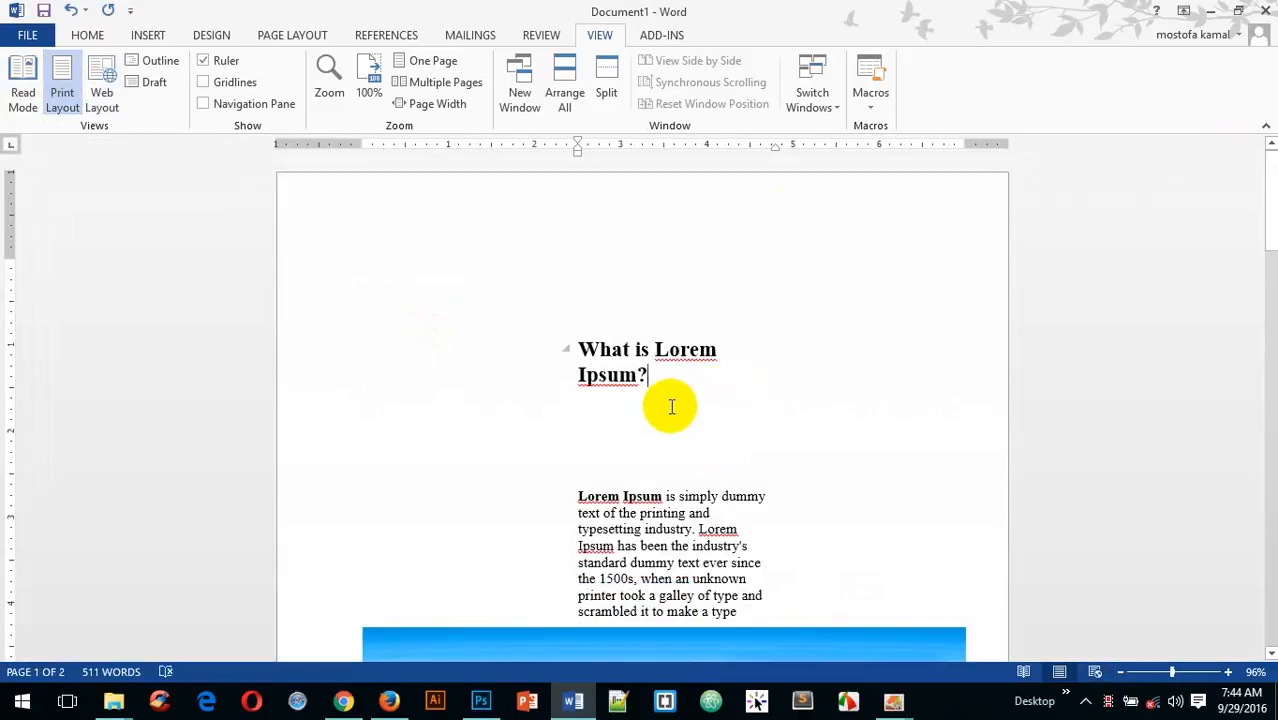
- Toggle the gridlines, the Navigation pane and the ruler in turn, leaving only the ruler shown
left_click(204, 84)
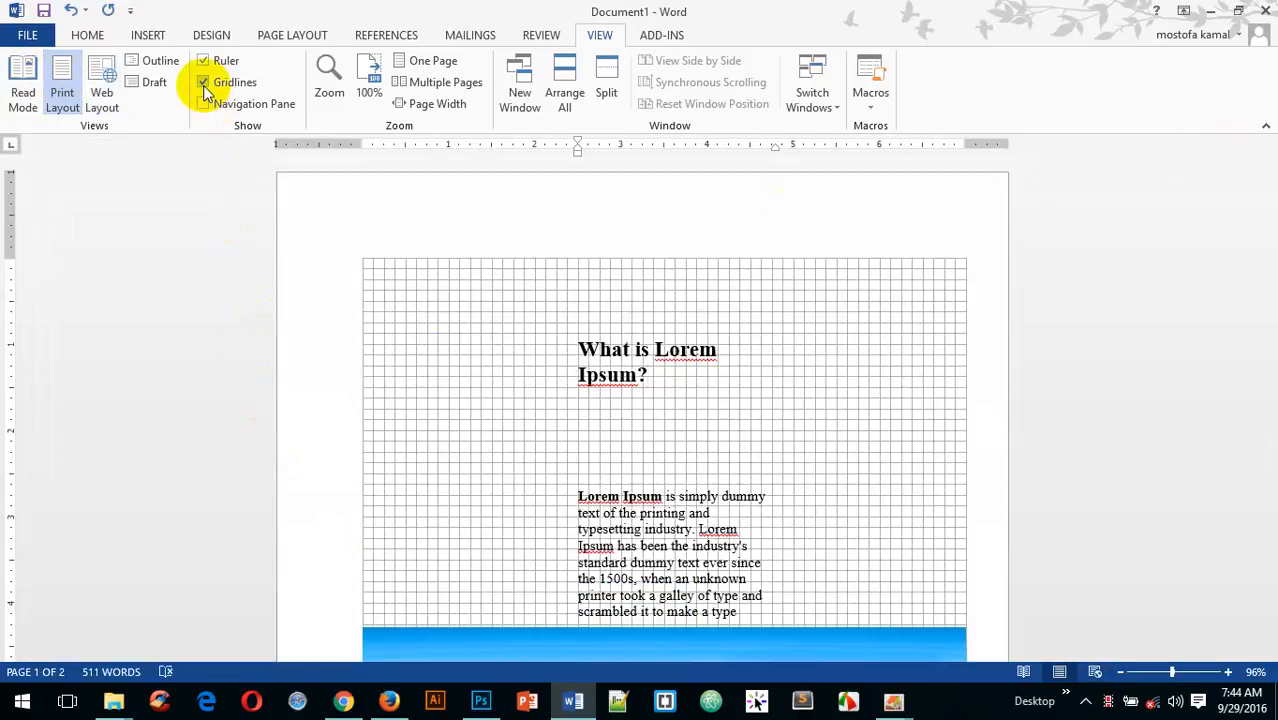
left_click(204, 84)
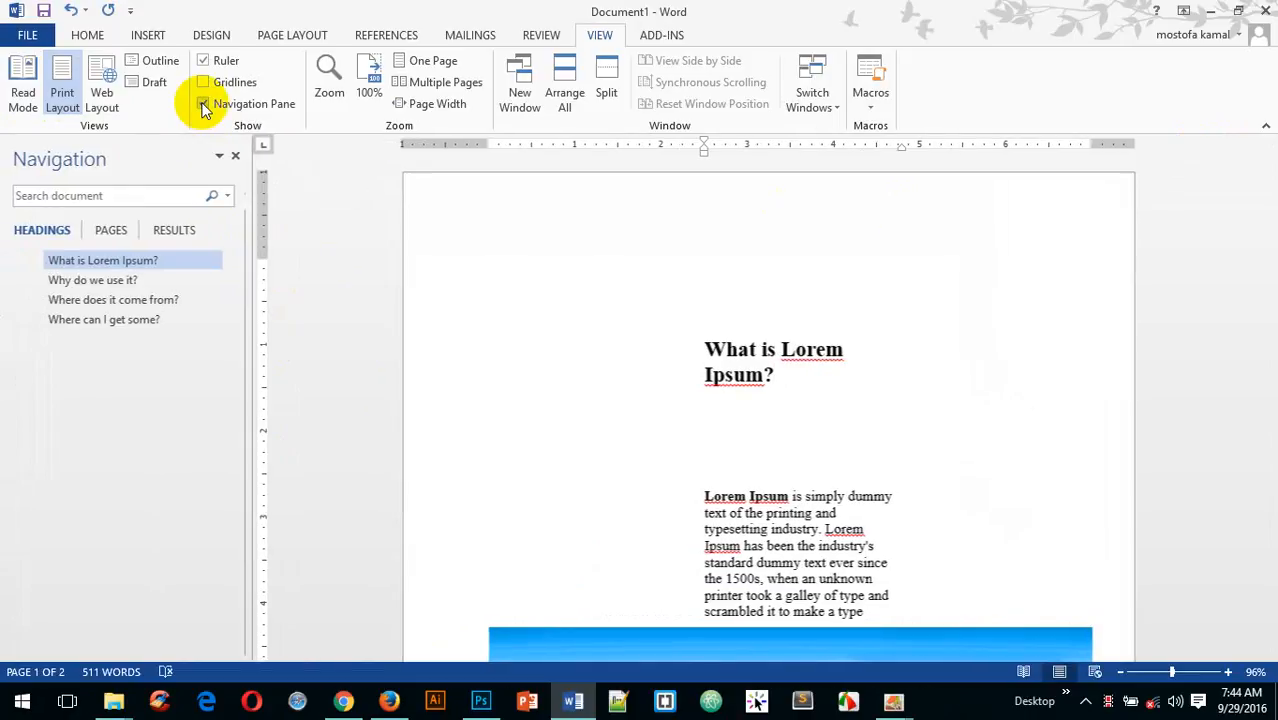
left_click(203, 104)
left_click(204, 62)
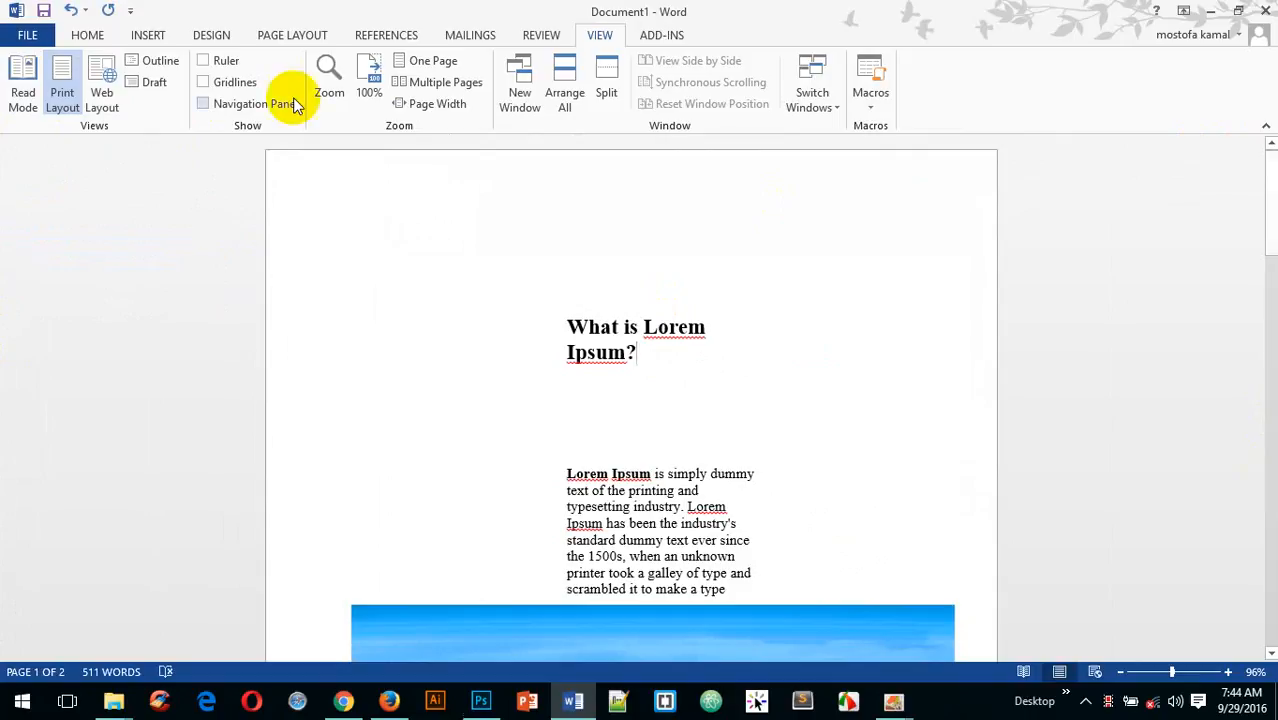
left_click(202, 62)
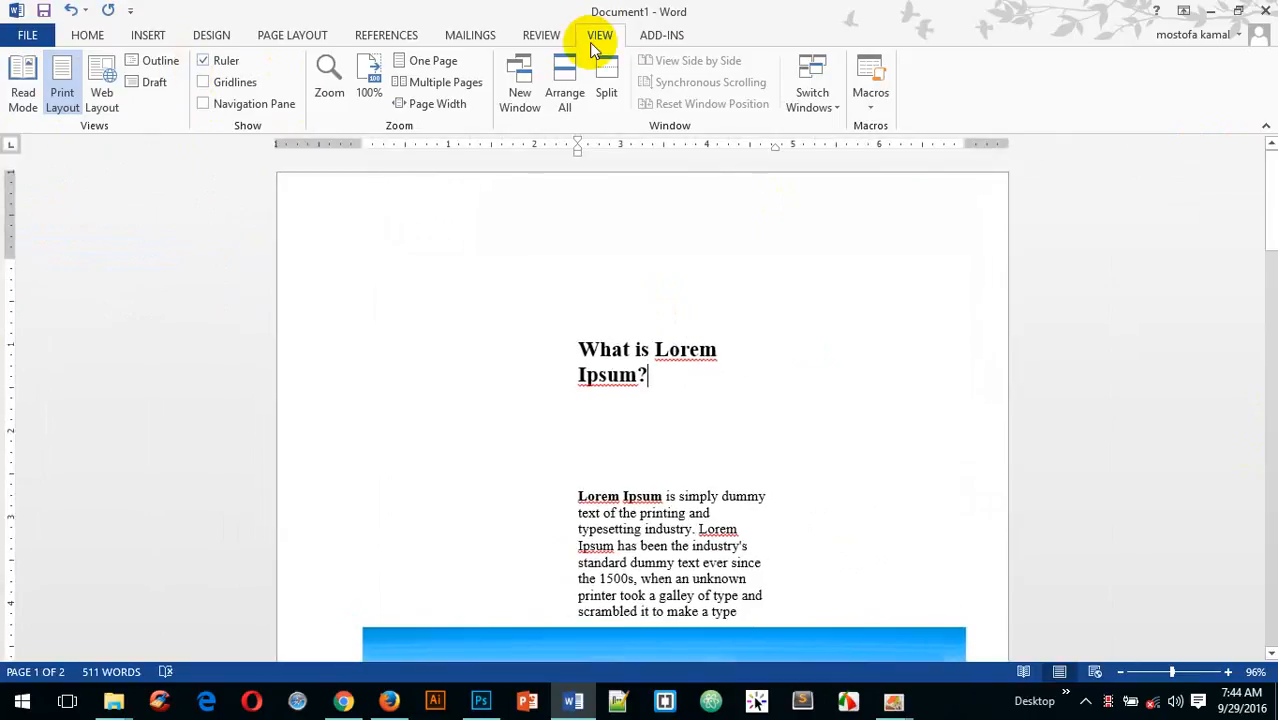
- Show the Bijoy Classic Converter add-in's commands and choose Bijoy2003 To Classic
left_click(655, 38)
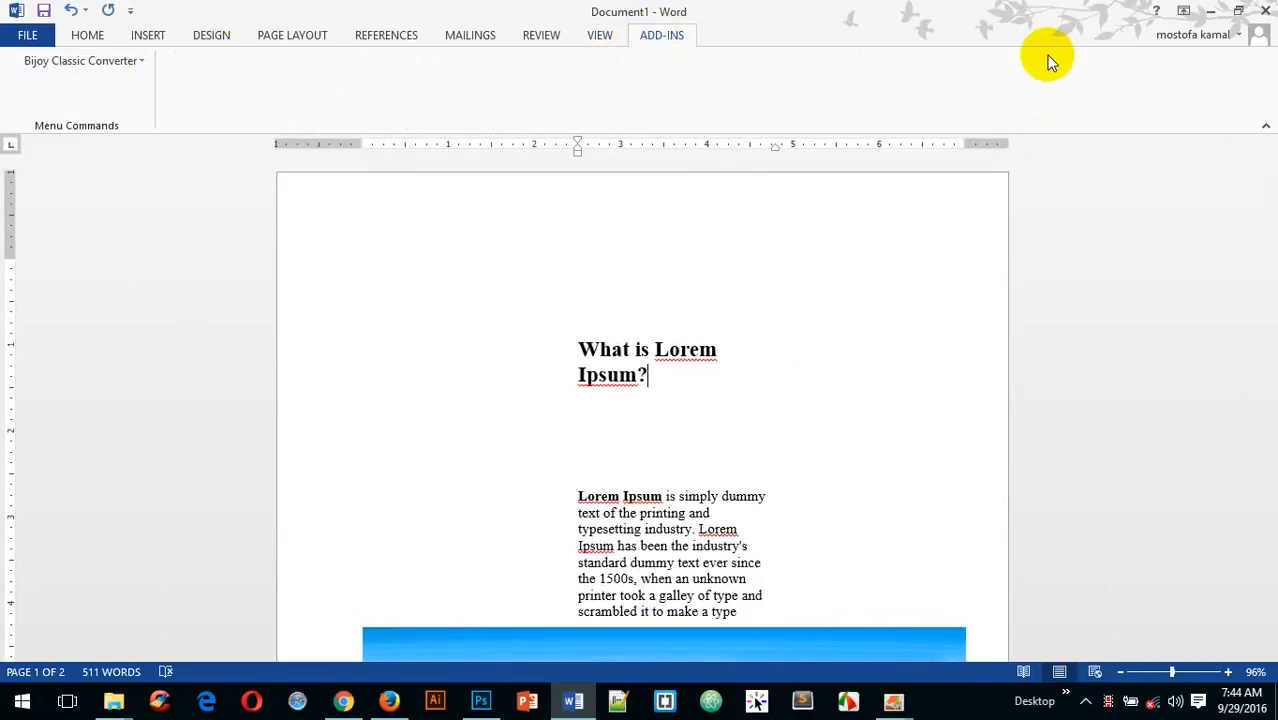
left_click(62, 65)
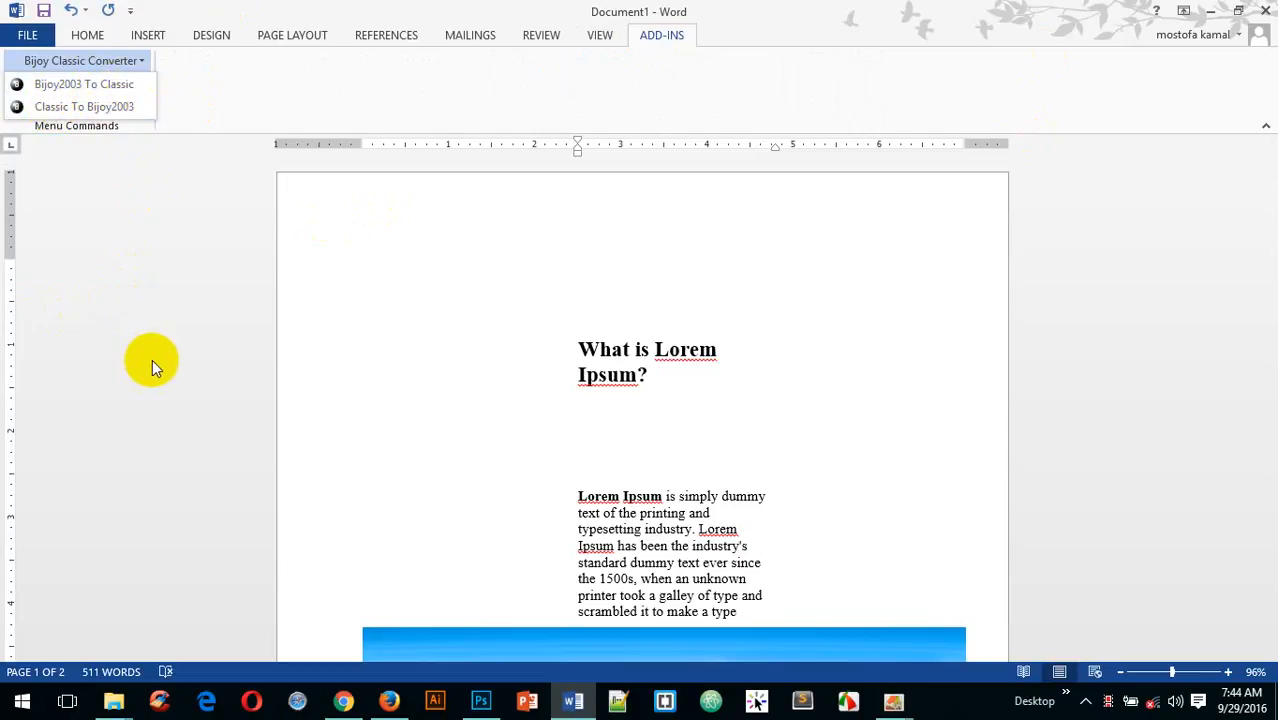
left_click(100, 84)
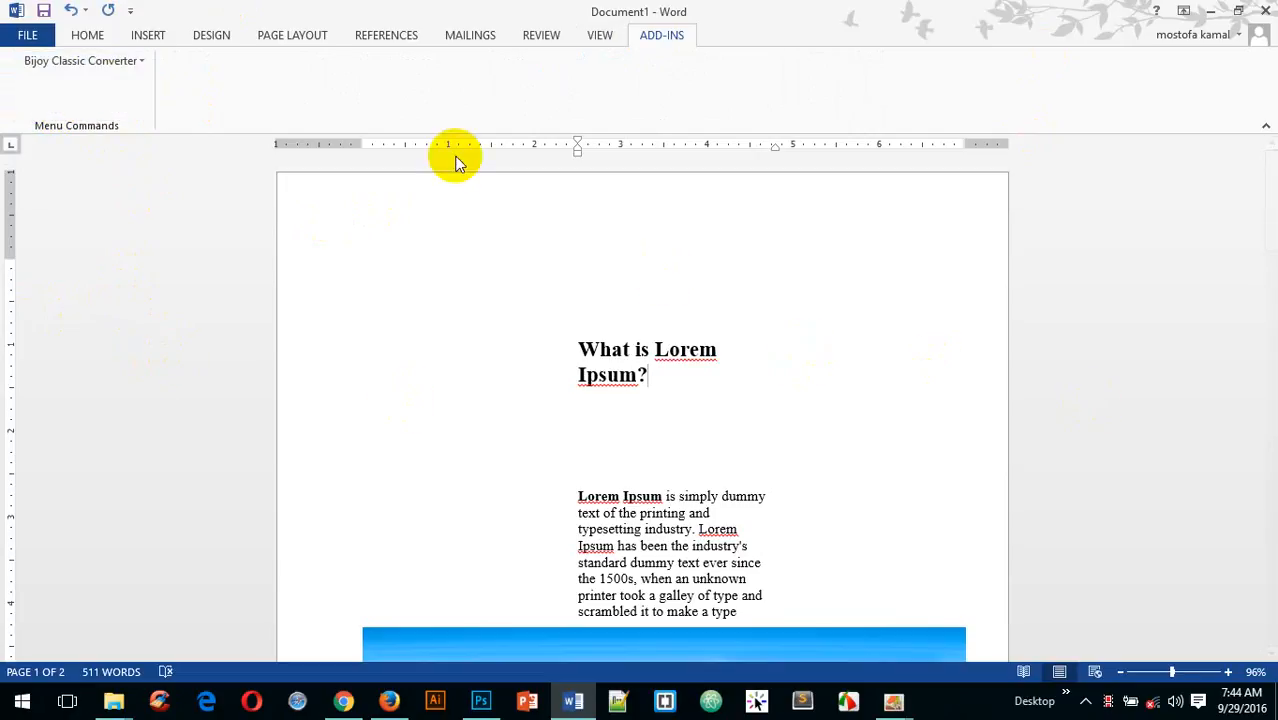
- Set the font to Aloucik for the empty paragraph above "Where does it come from?" on page 2
scroll(419, 416, "down", 10)
scroll(420, 422, "down", 10)
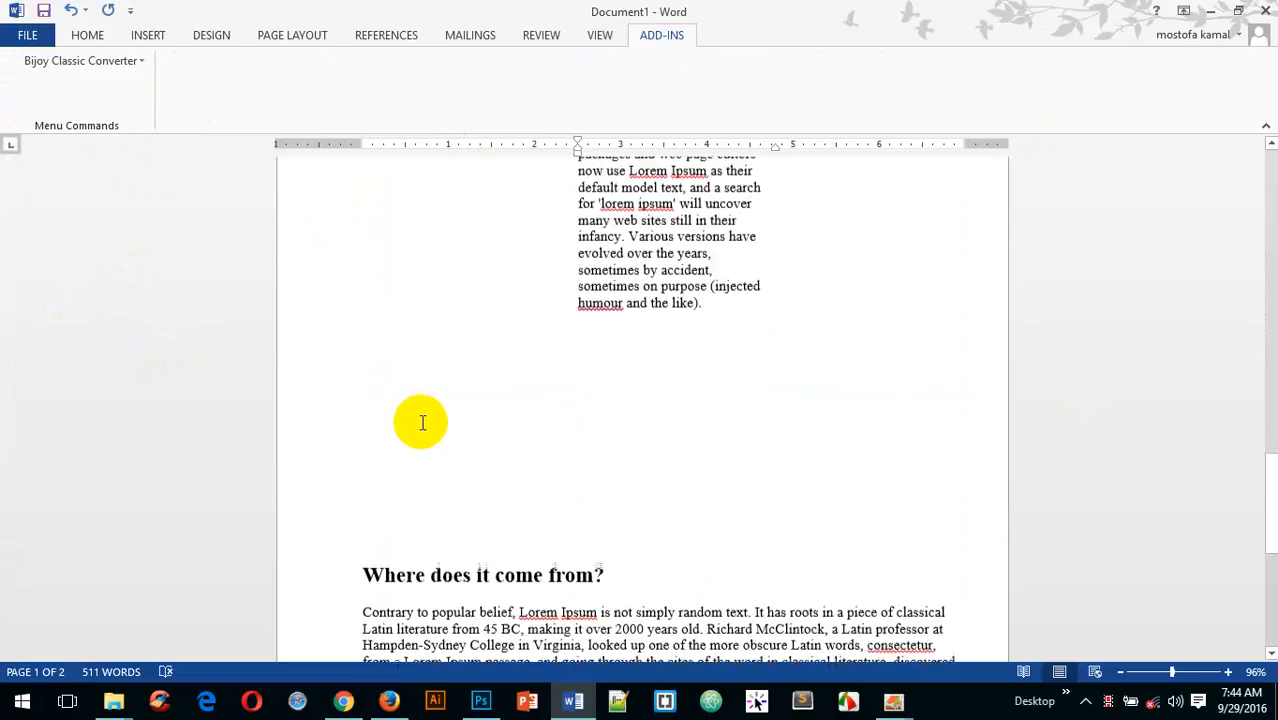
left_click(146, 36)
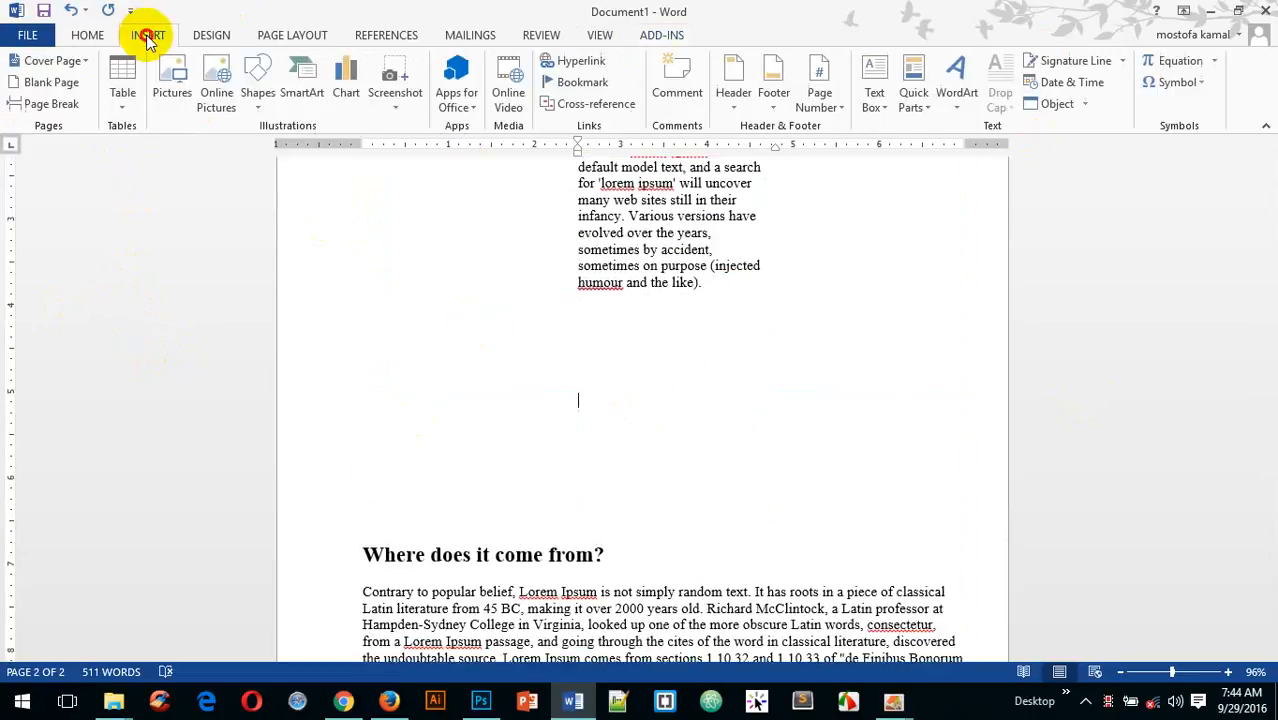
left_click(88, 35)
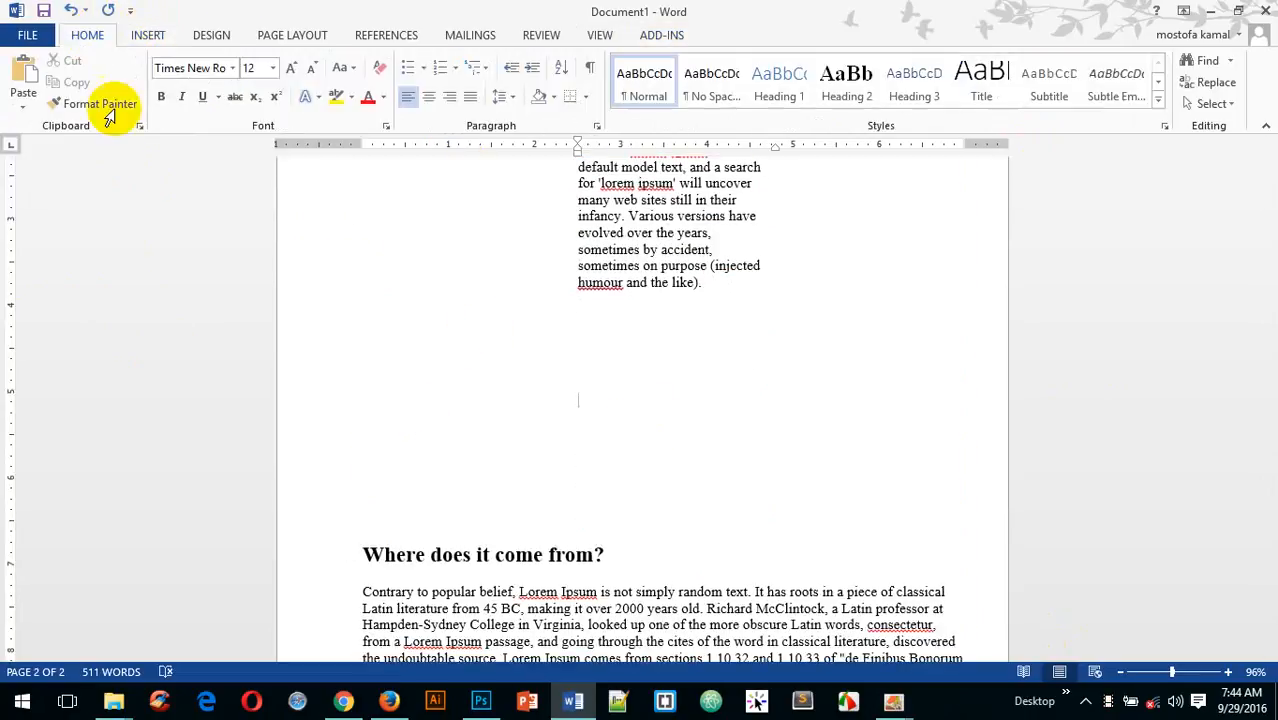
left_click(238, 70)
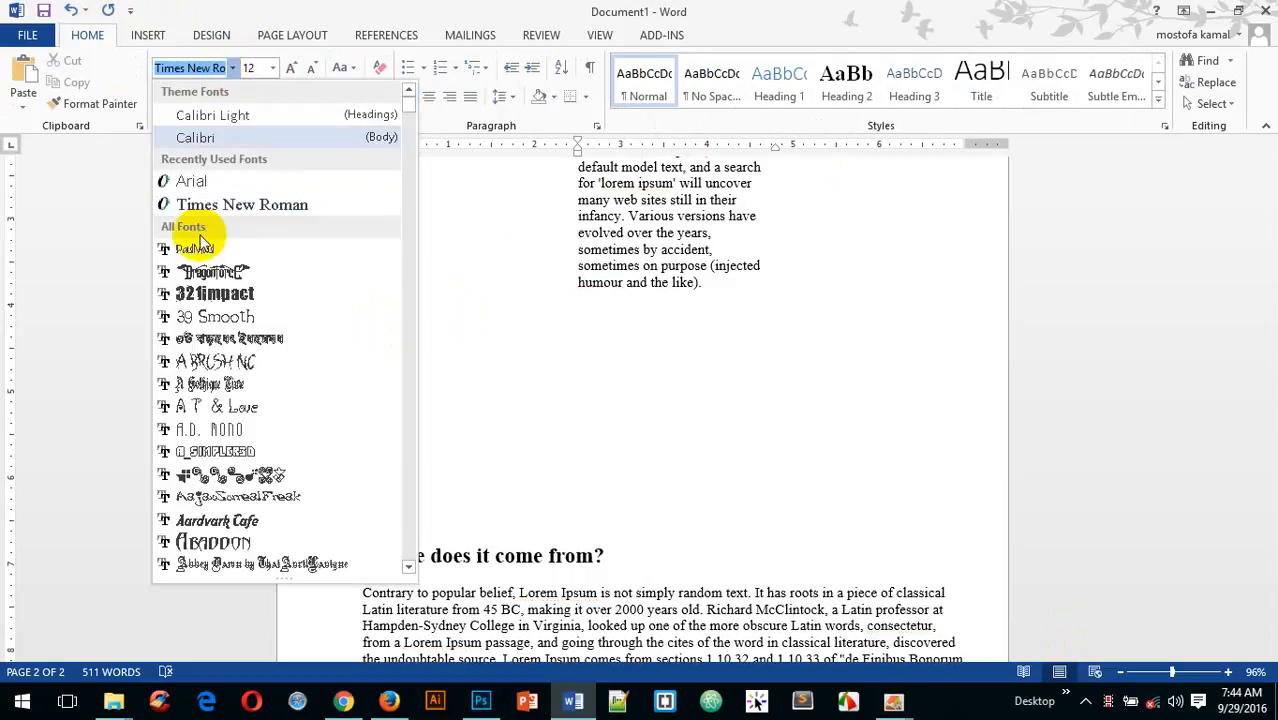
scroll(225, 441, "down", 5)
scroll(260, 475, "down", 10)
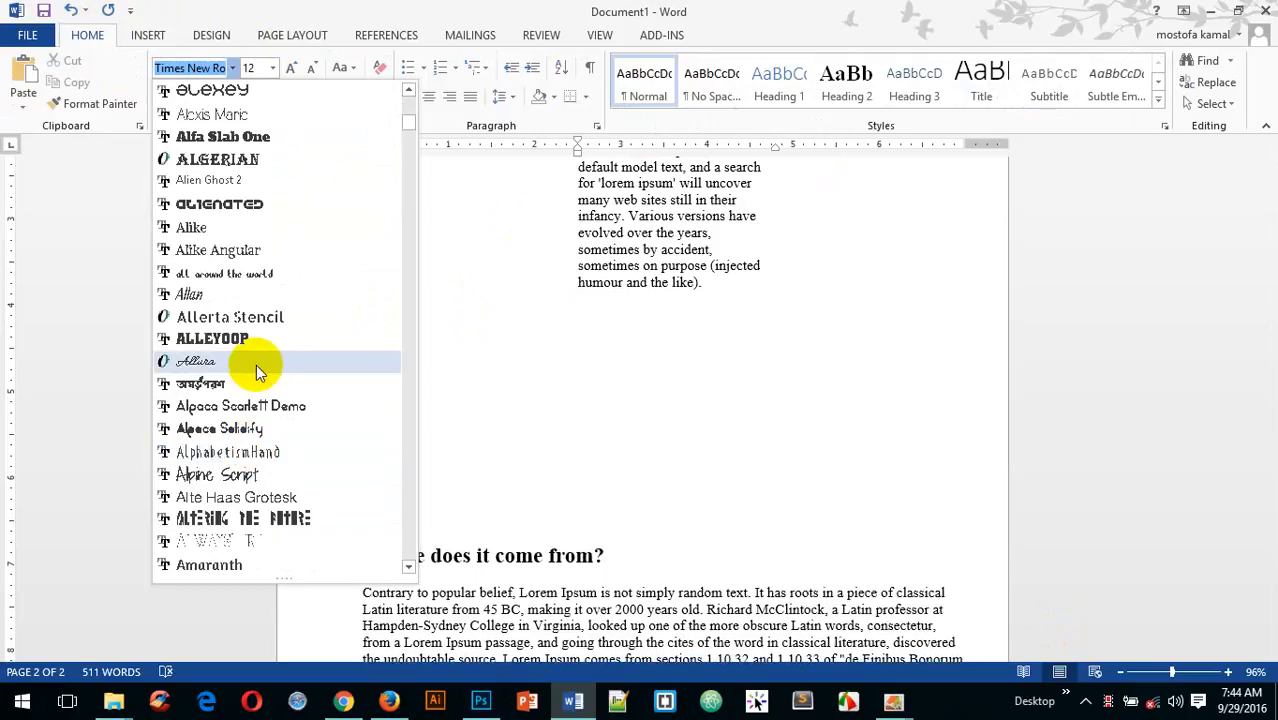
left_click(238, 390)
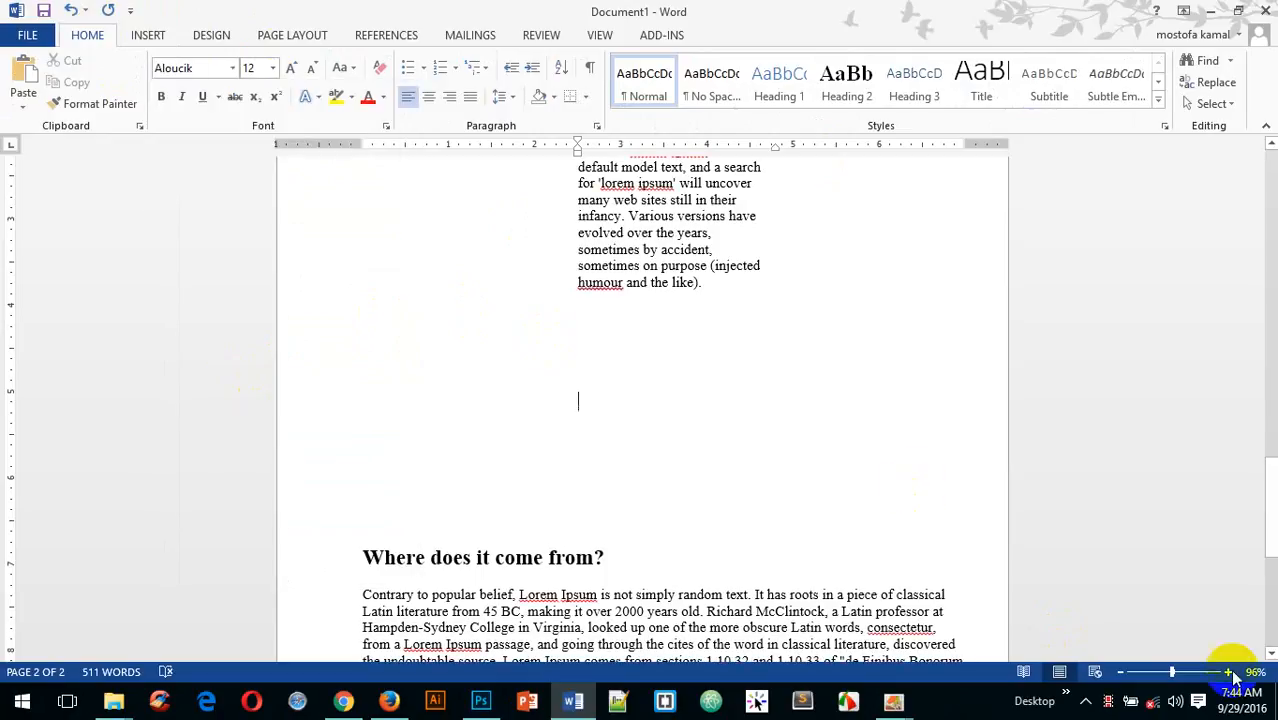
- Show the hidden system tray icons, return to the empty paragraph on page 2 and undo the font change
left_click(1085, 700)
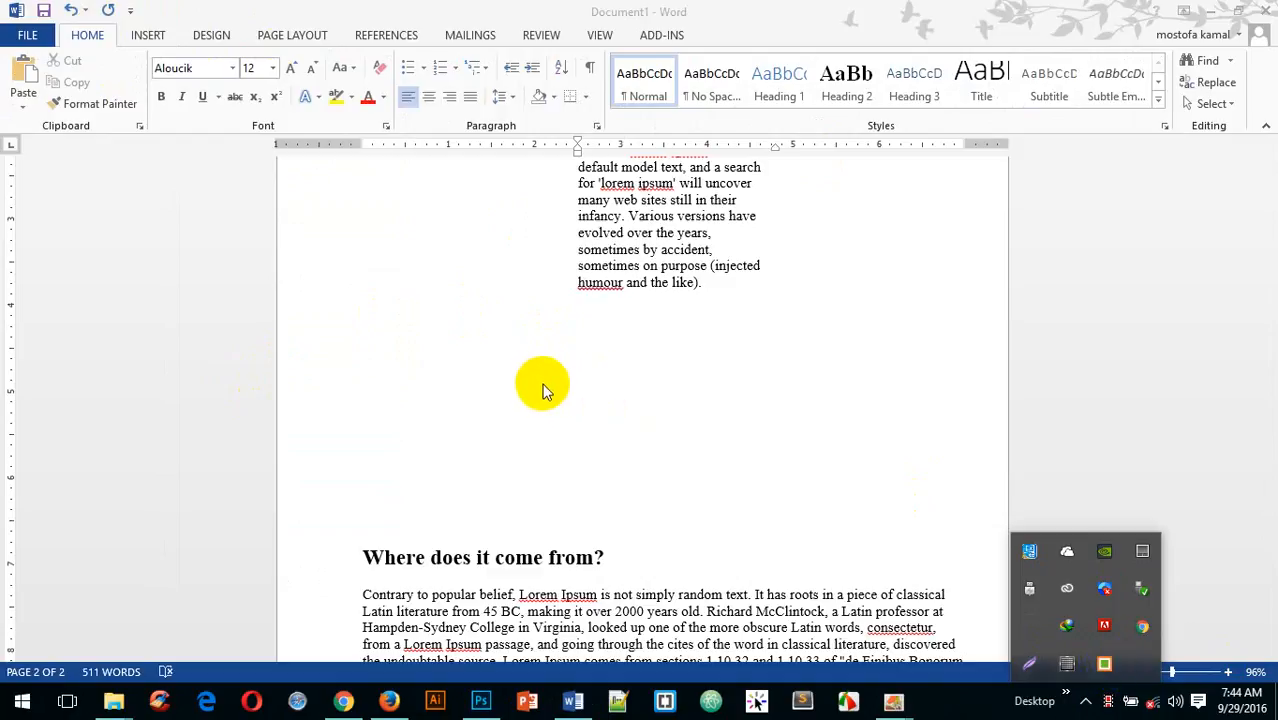
left_click(560, 420)
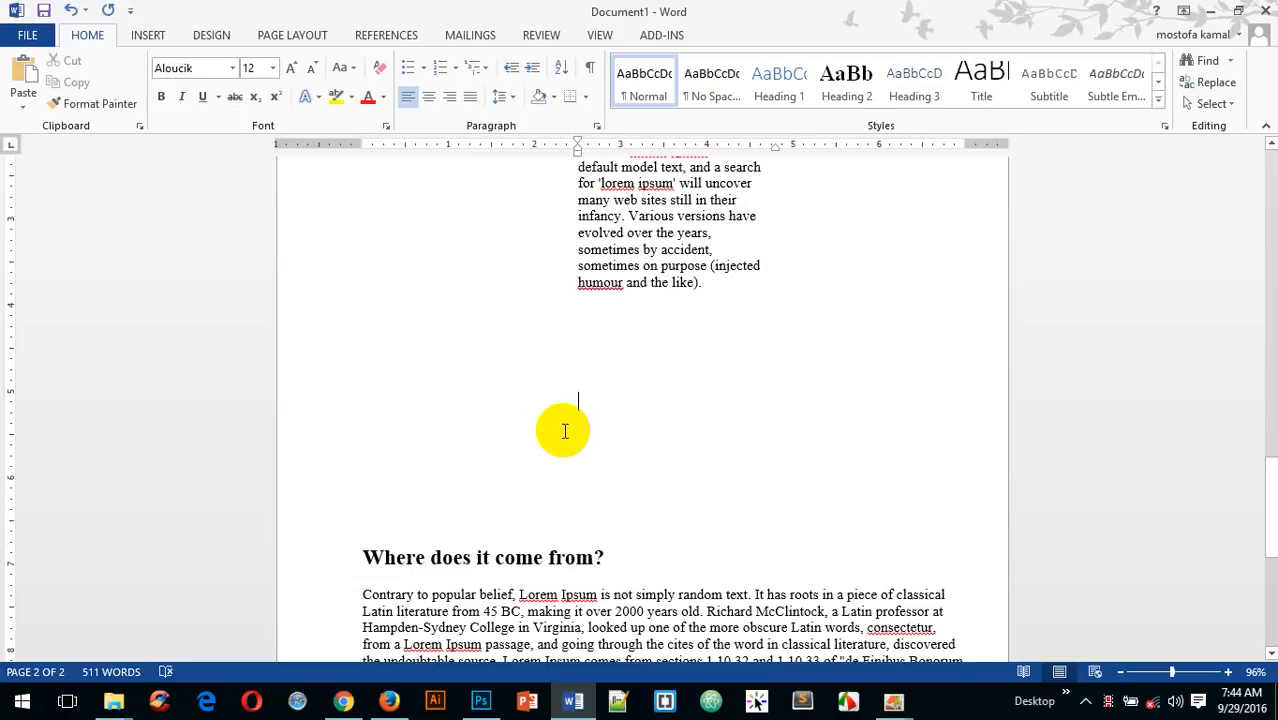
key("ctrl+z")
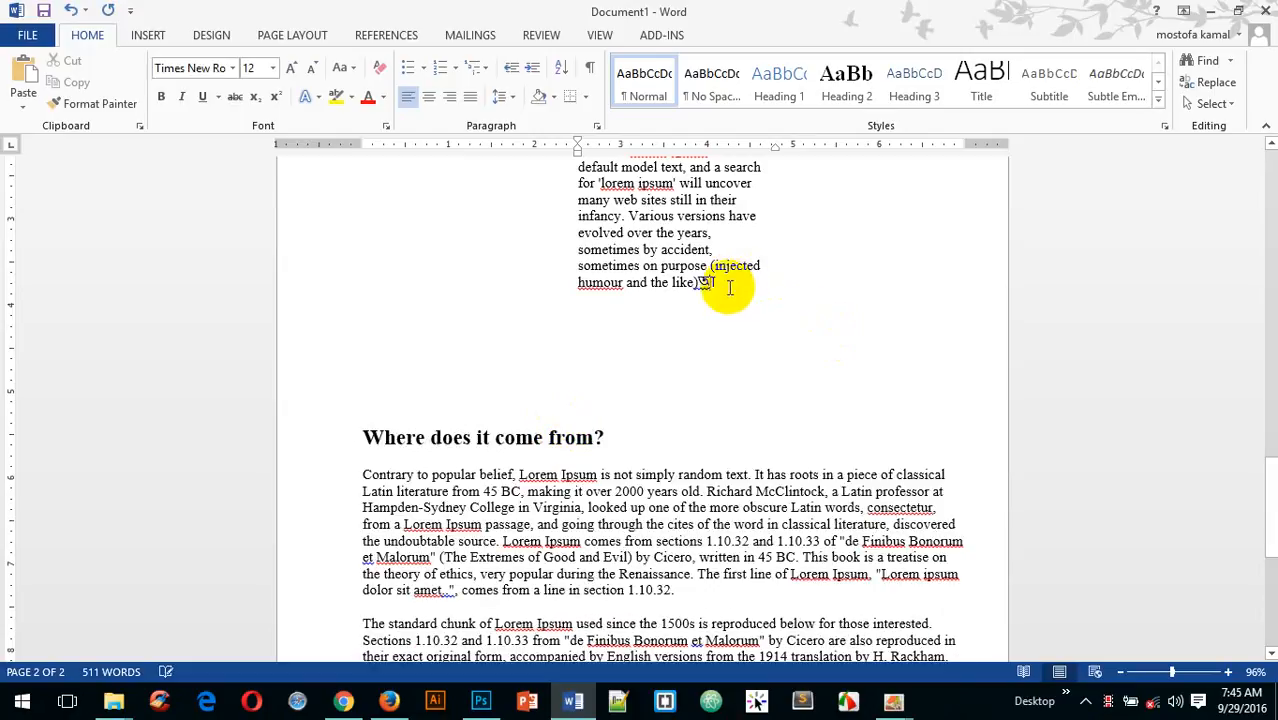
- Enter the Bengali text "আমার না" at the end of the paragraph ending with "humour and the like)"
type("র")
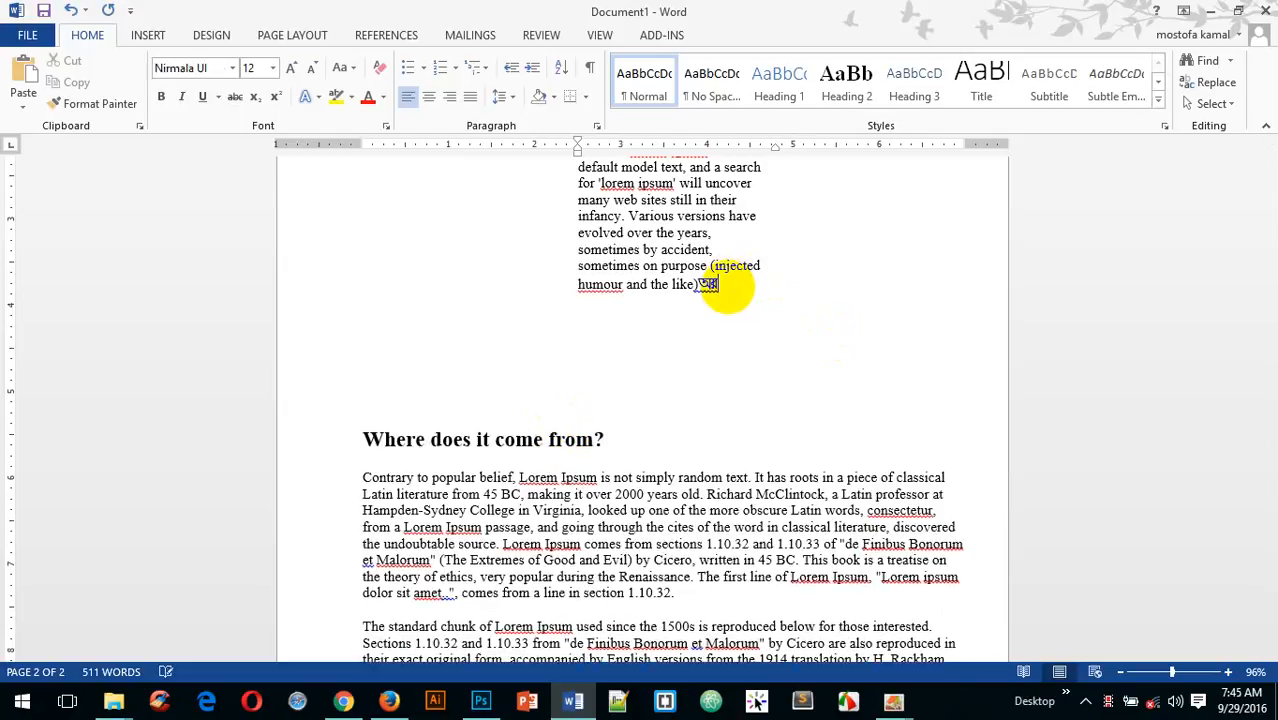
key("BackSpace")
key("BackSpace")
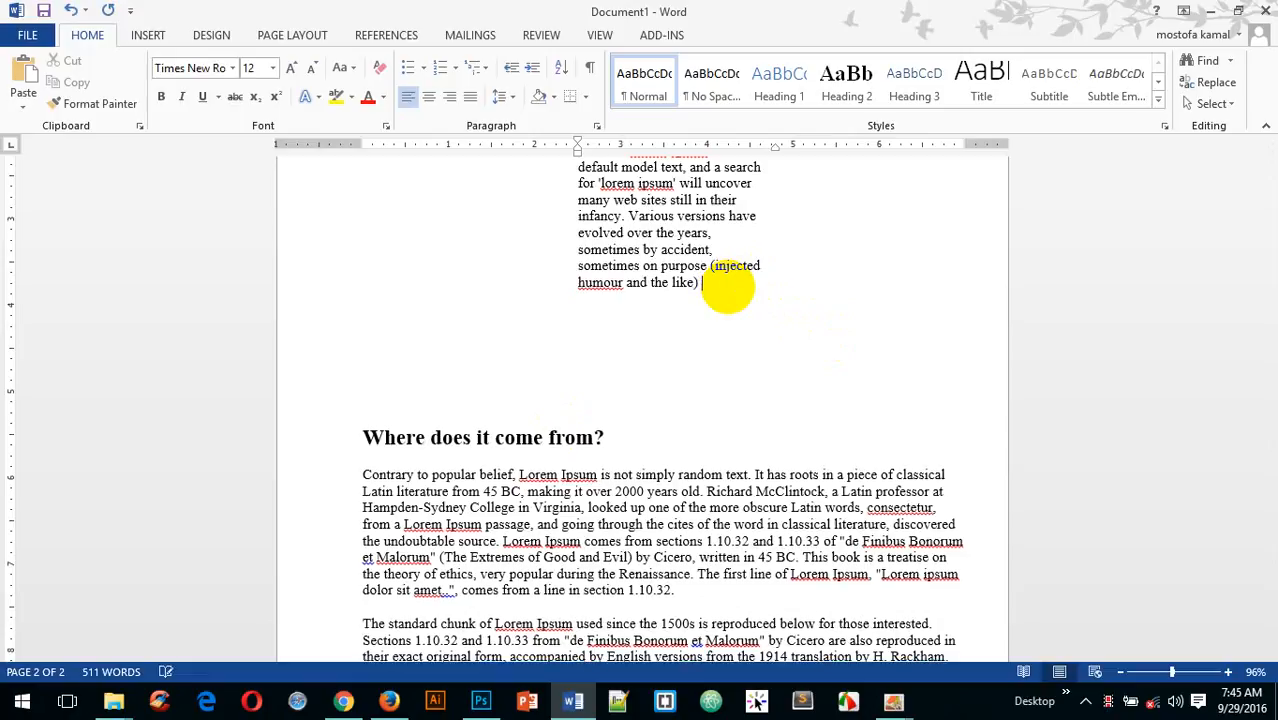
type("আমার না")
- Set the font to Bhrahmaputra after the Bengali text following "humour and the like)" and add two more Bengali characters there
left_click(234, 68)
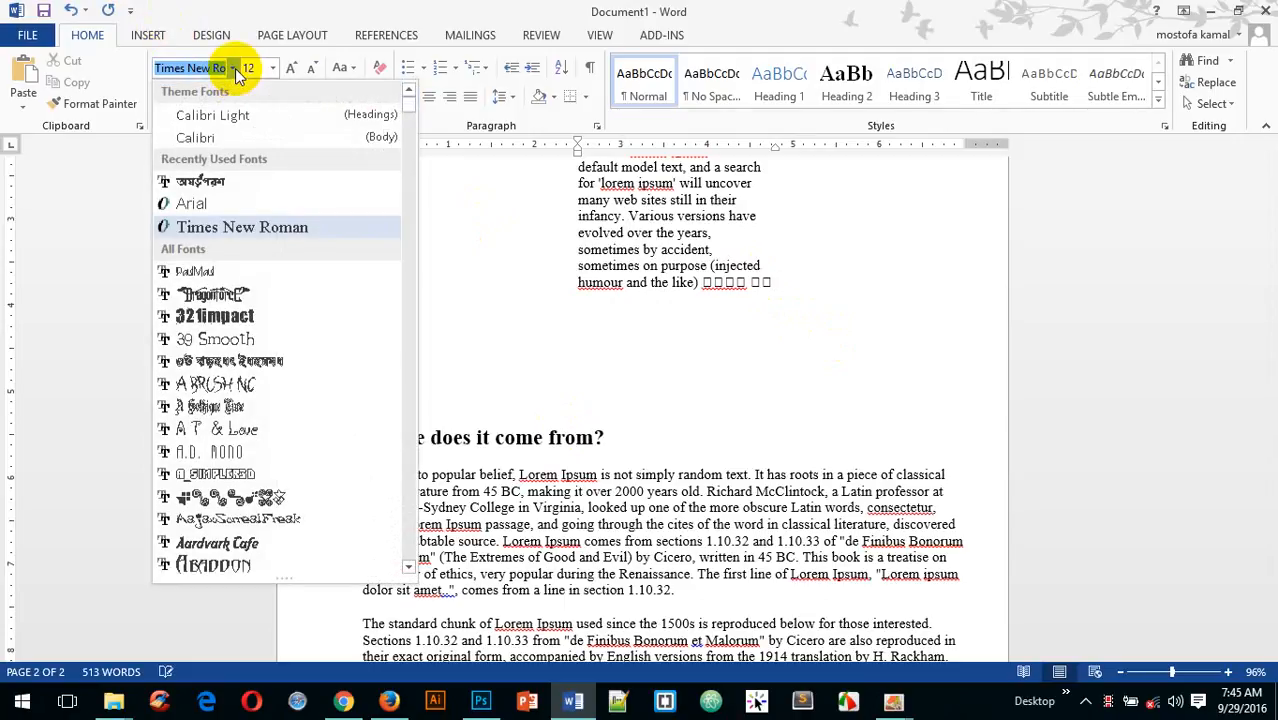
scroll(210, 480, "down", 5)
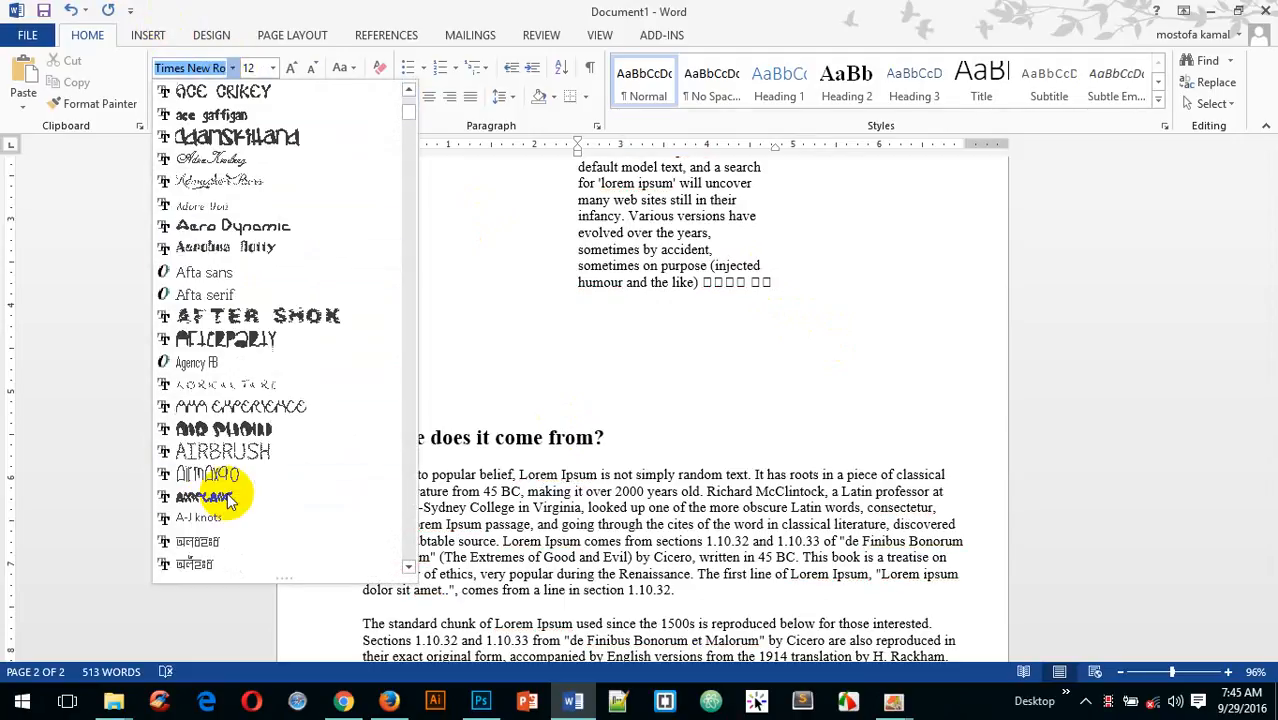
scroll(229, 502, "down", 10)
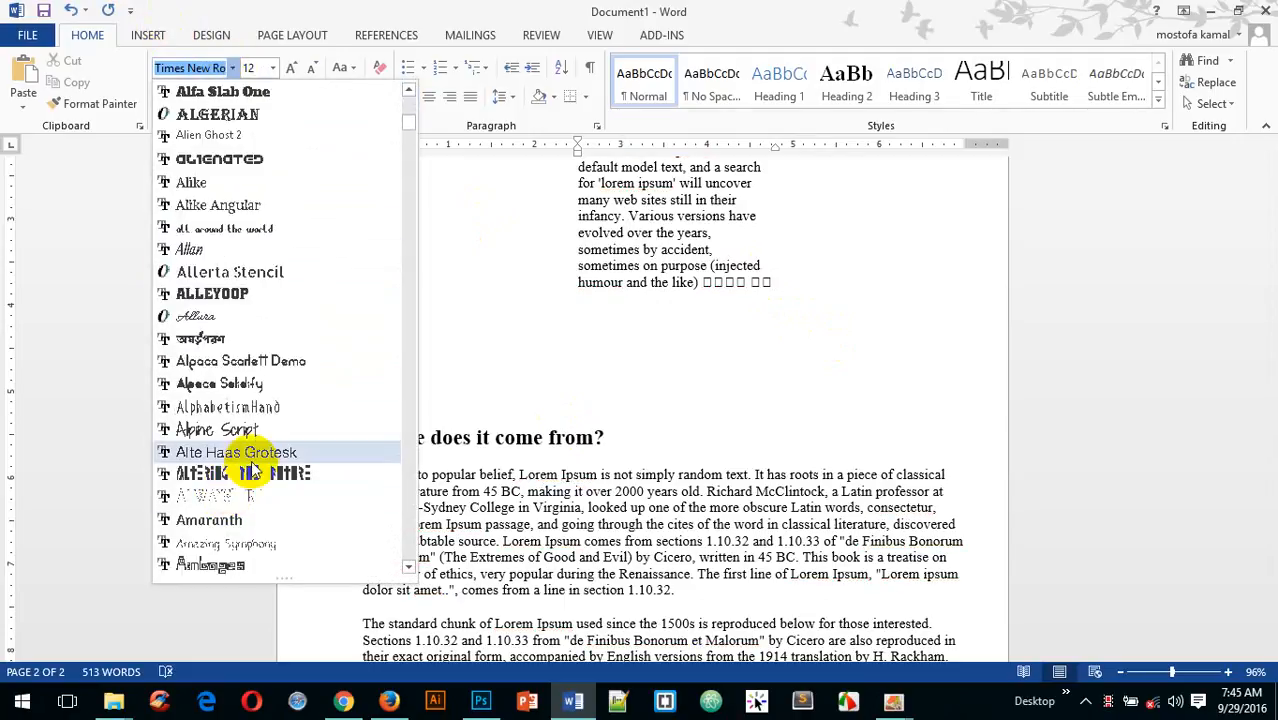
scroll(252, 460, "down", 10)
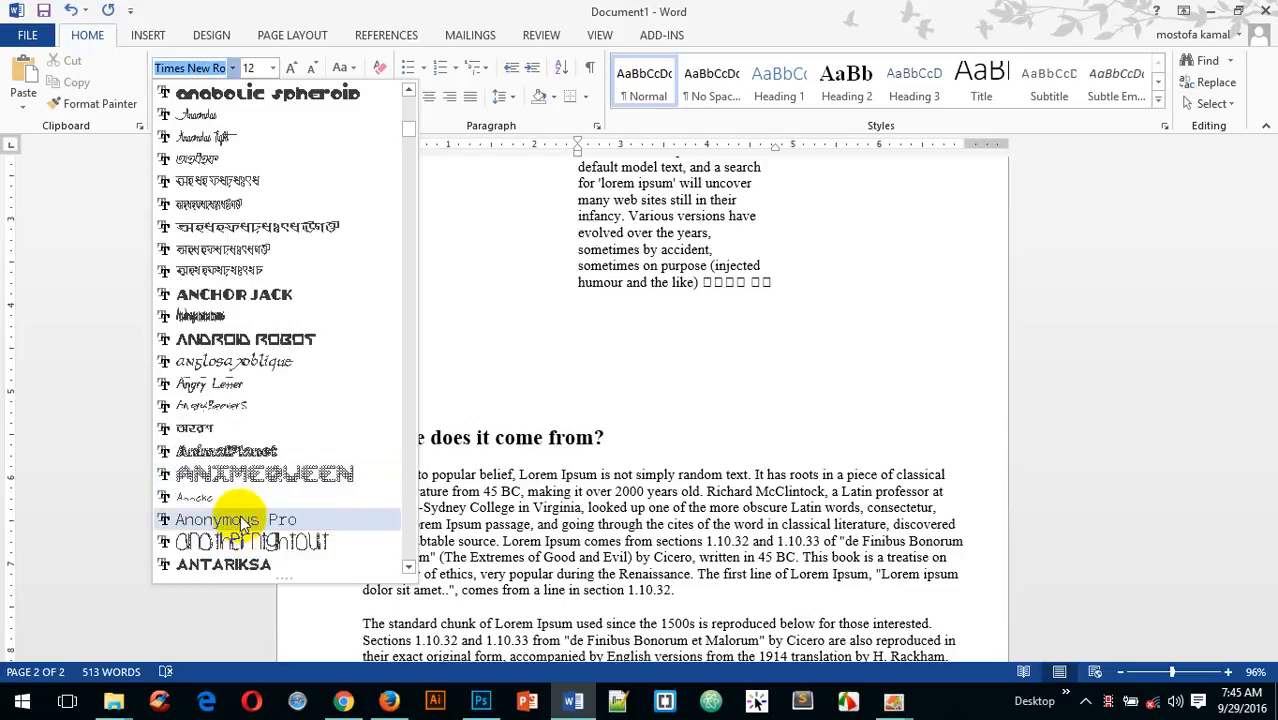
scroll(242, 522, "down", 10)
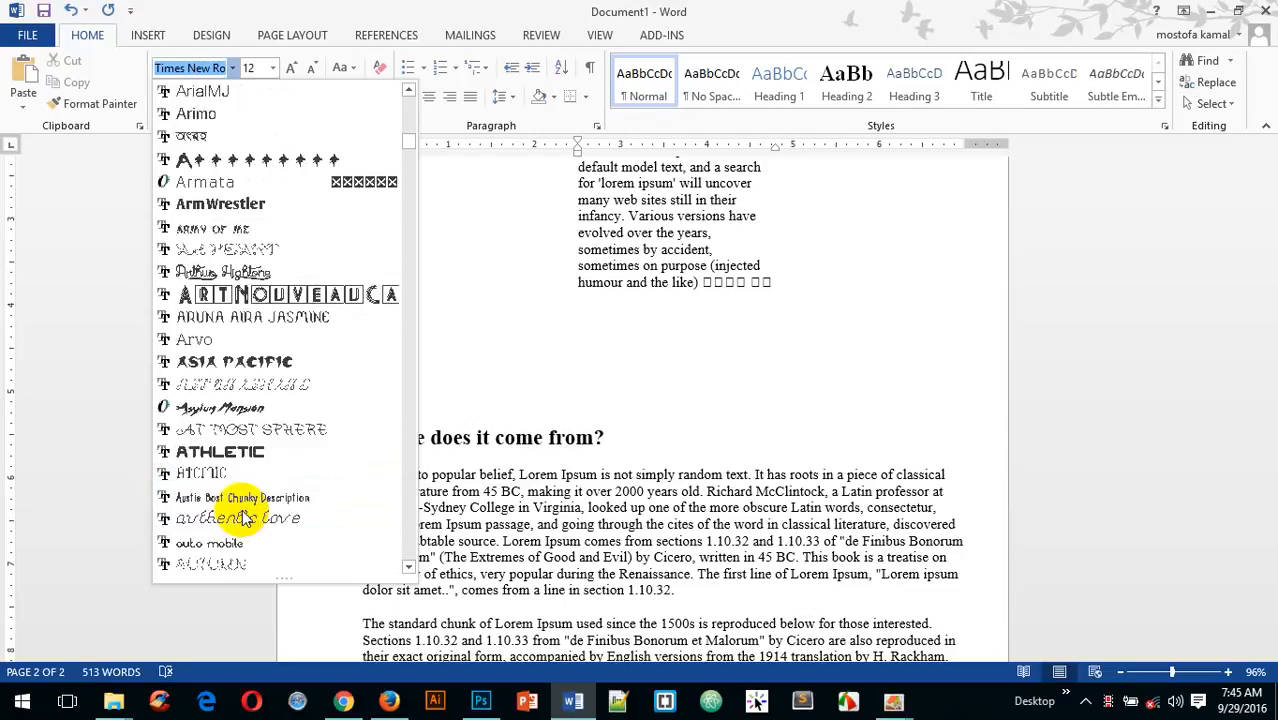
scroll(244, 518, "down", 10)
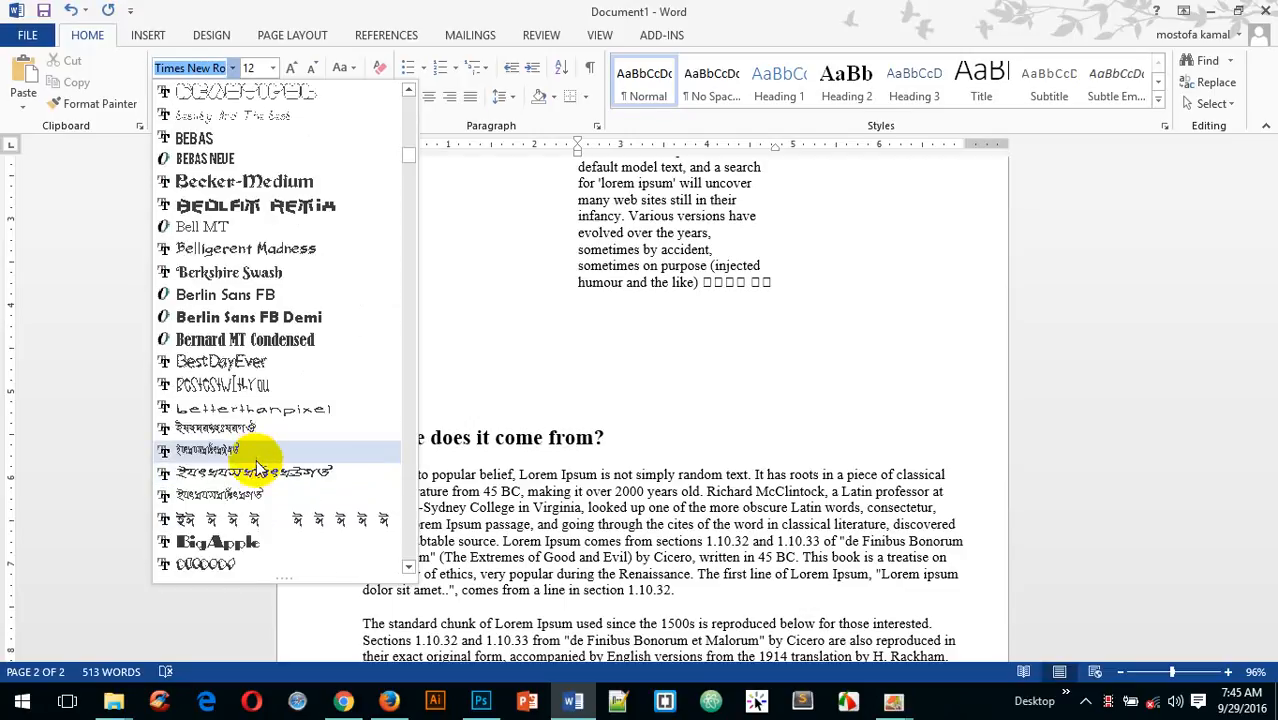
scroll(257, 468, "down", 4)
left_click(230, 222)
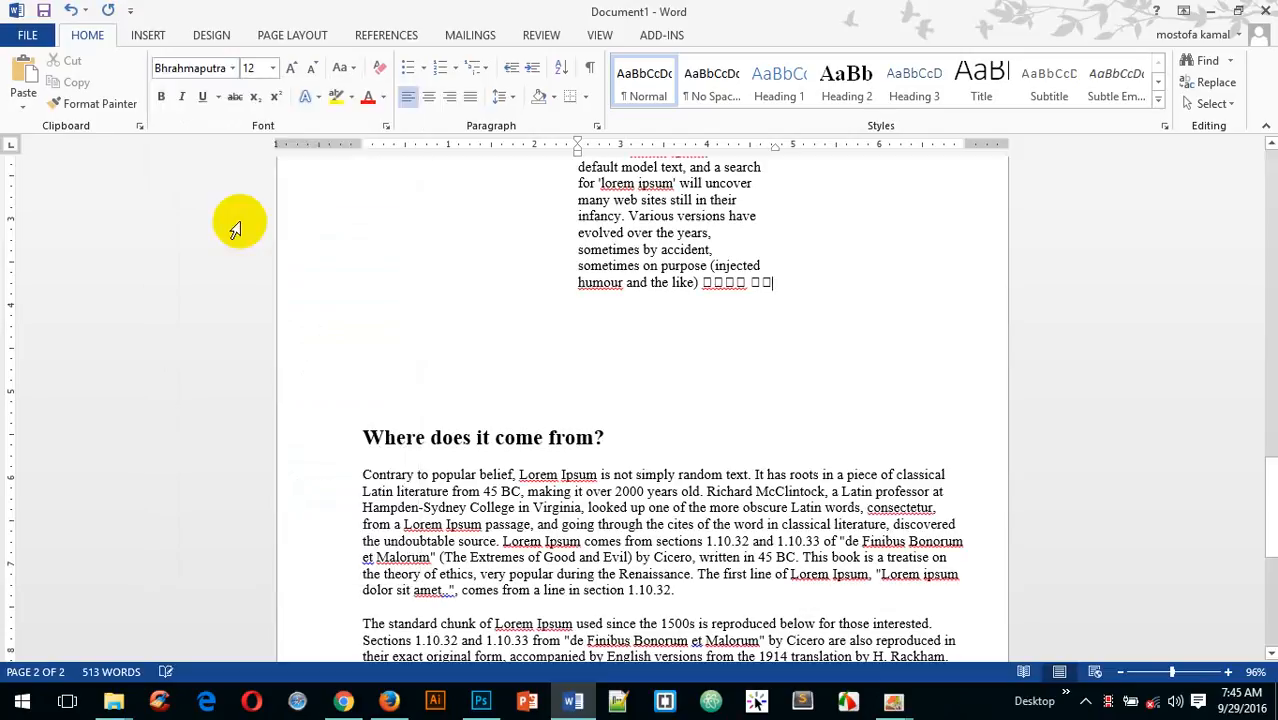
type("□□")
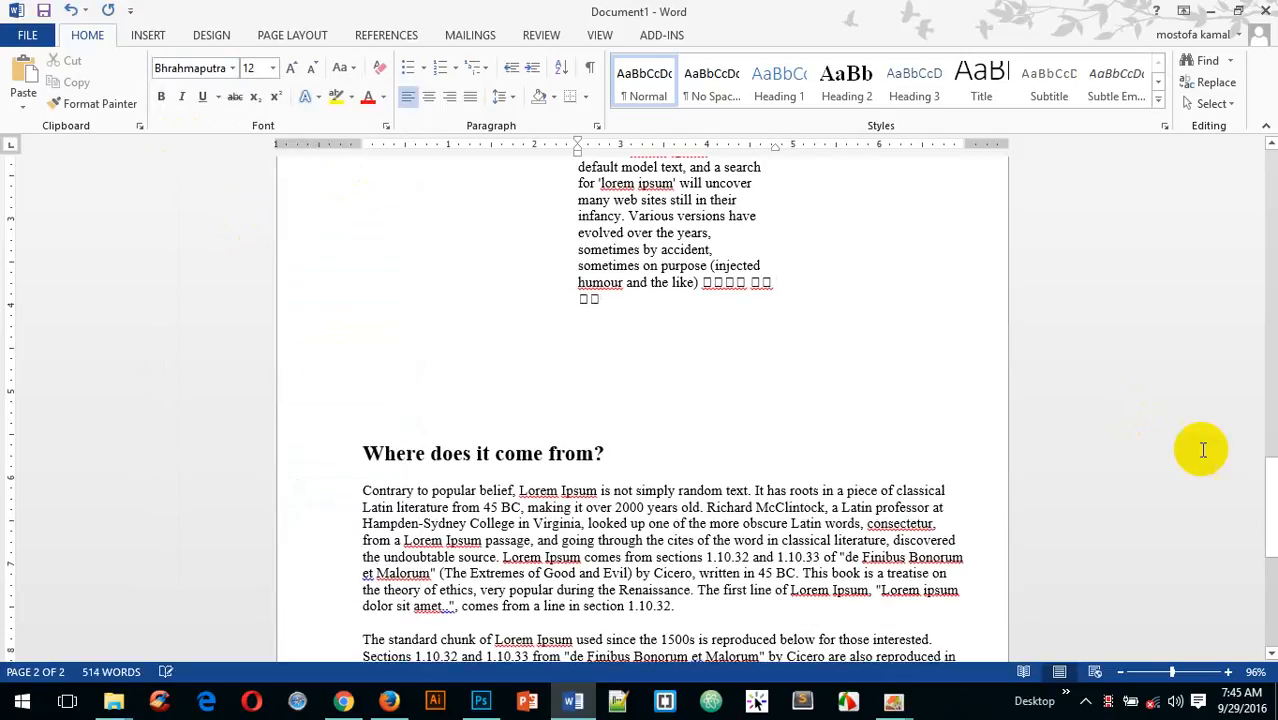
- Create a new blank document
left_click(1085, 703)
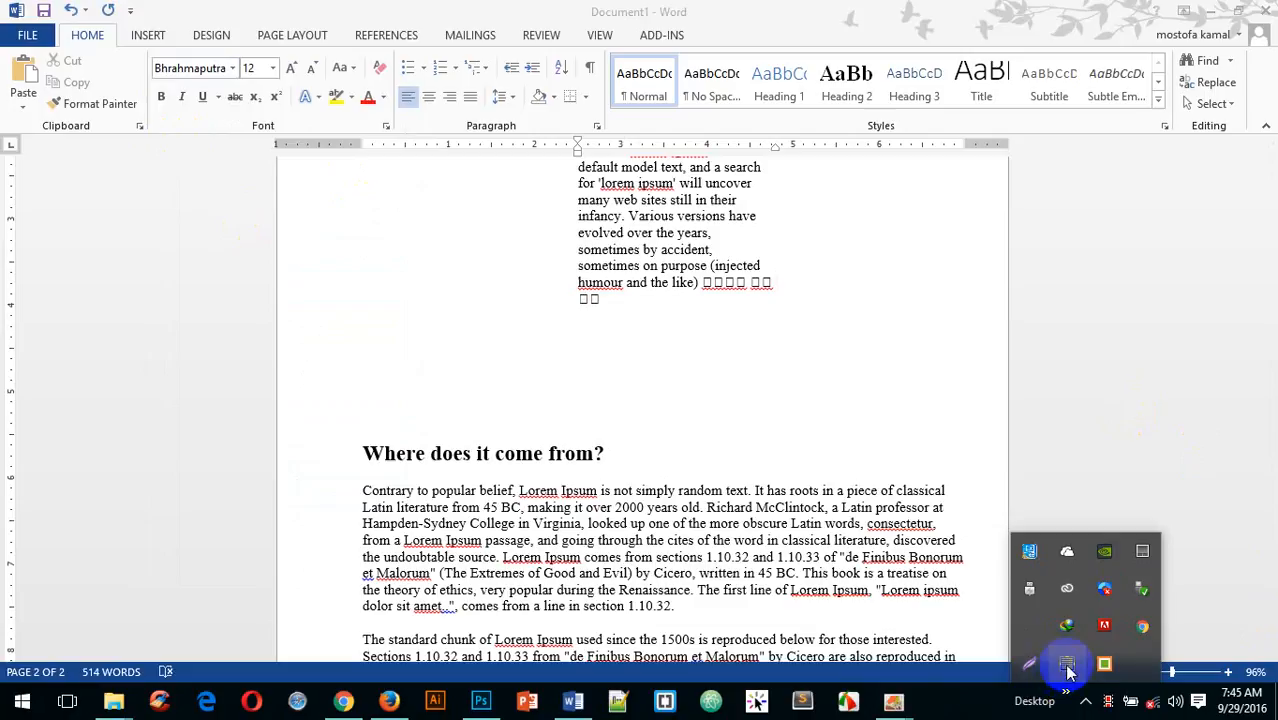
left_click(12, 40)
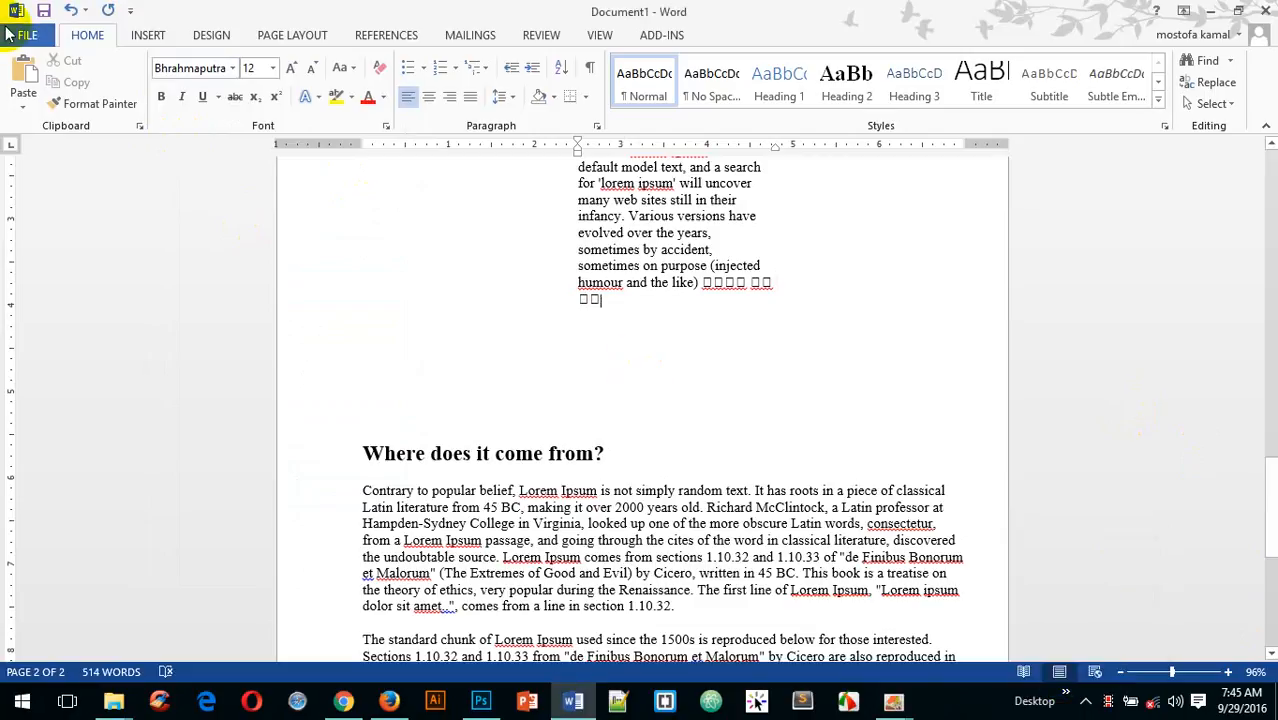
left_click(14, 38)
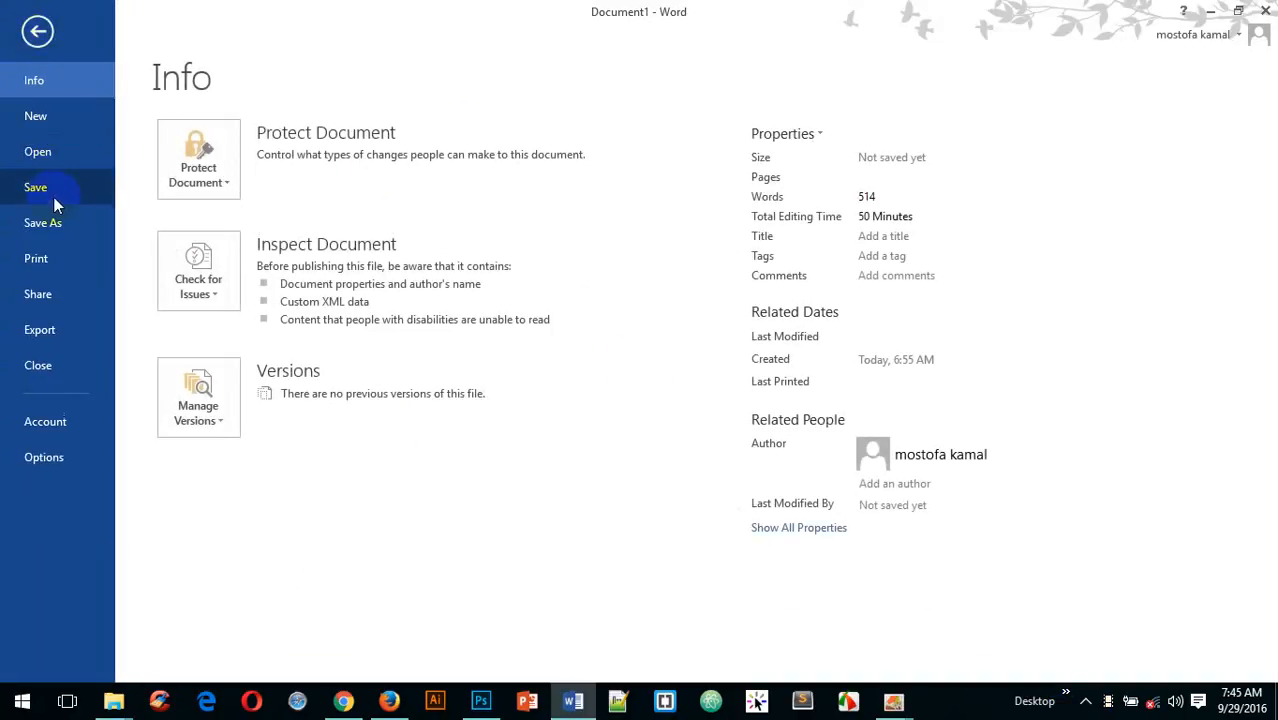
left_click(55, 117)
left_click(280, 290)
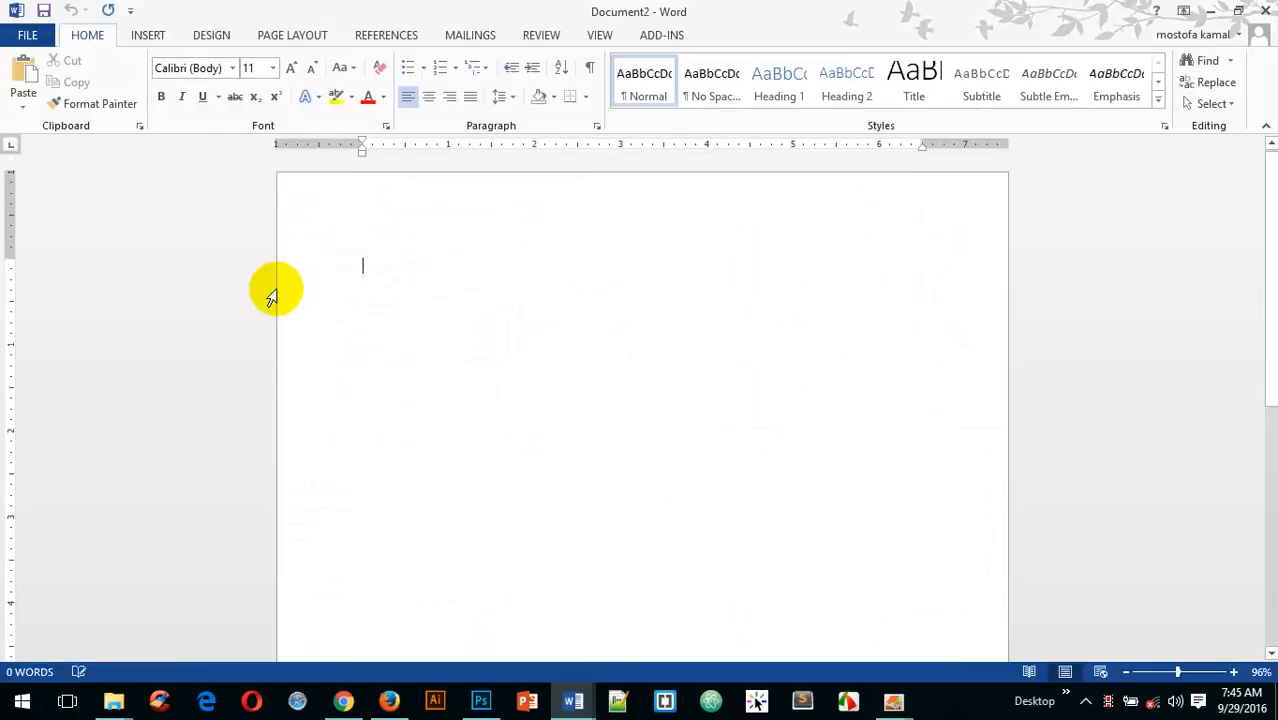
- Set the font to Bhrahmaputra in the blank document and enter the Bengali text "োমার" on the first line
left_click(214, 67)
left_click(232, 68)
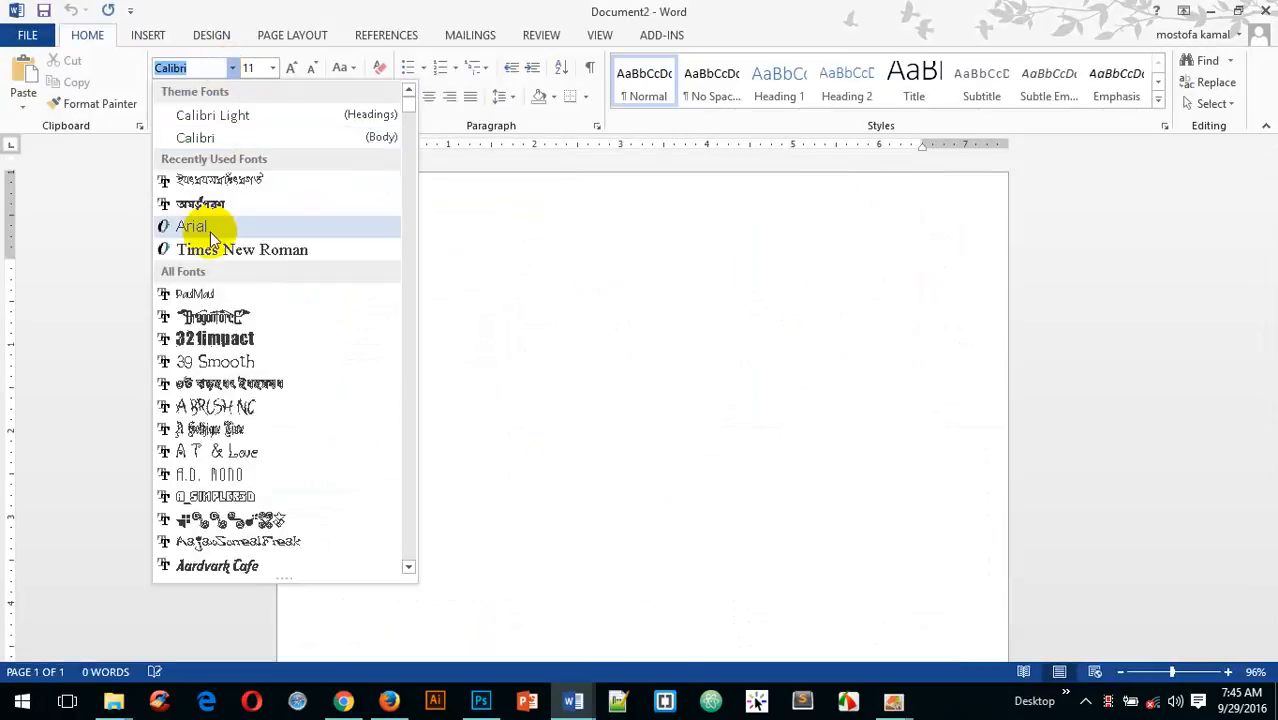
left_click(226, 181)
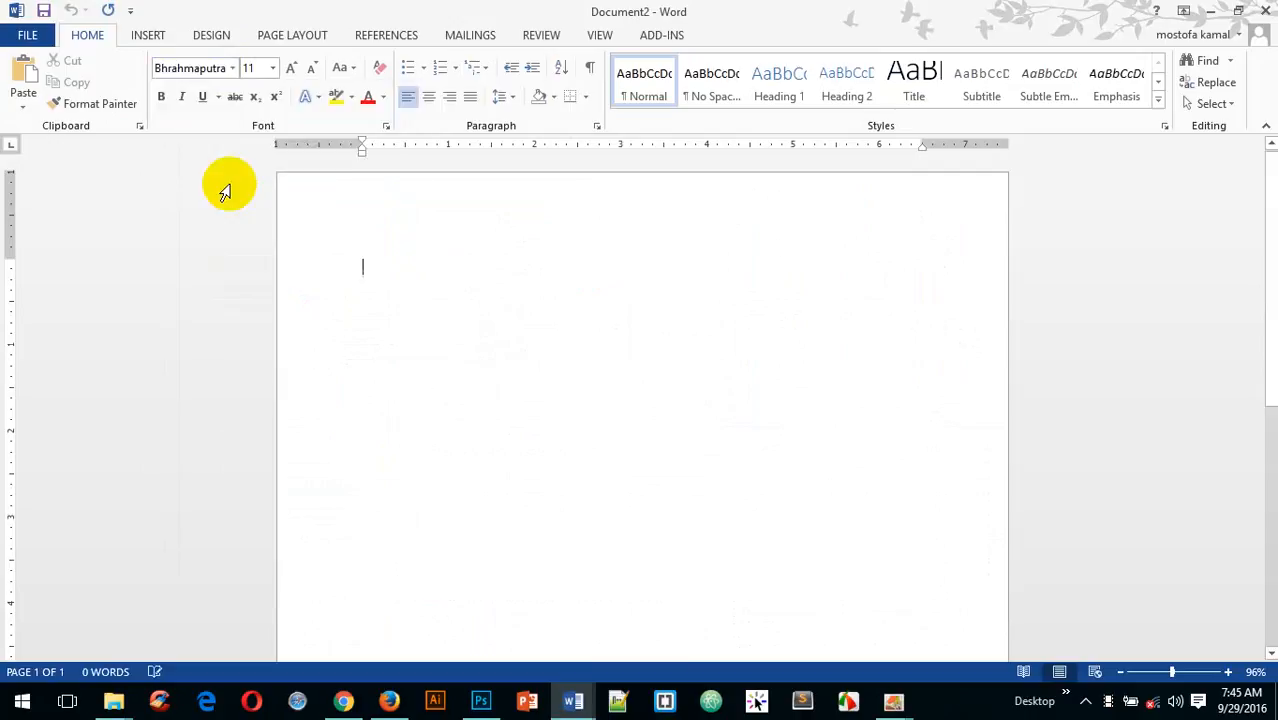
left_click(1068, 692)
left_click(585, 348)
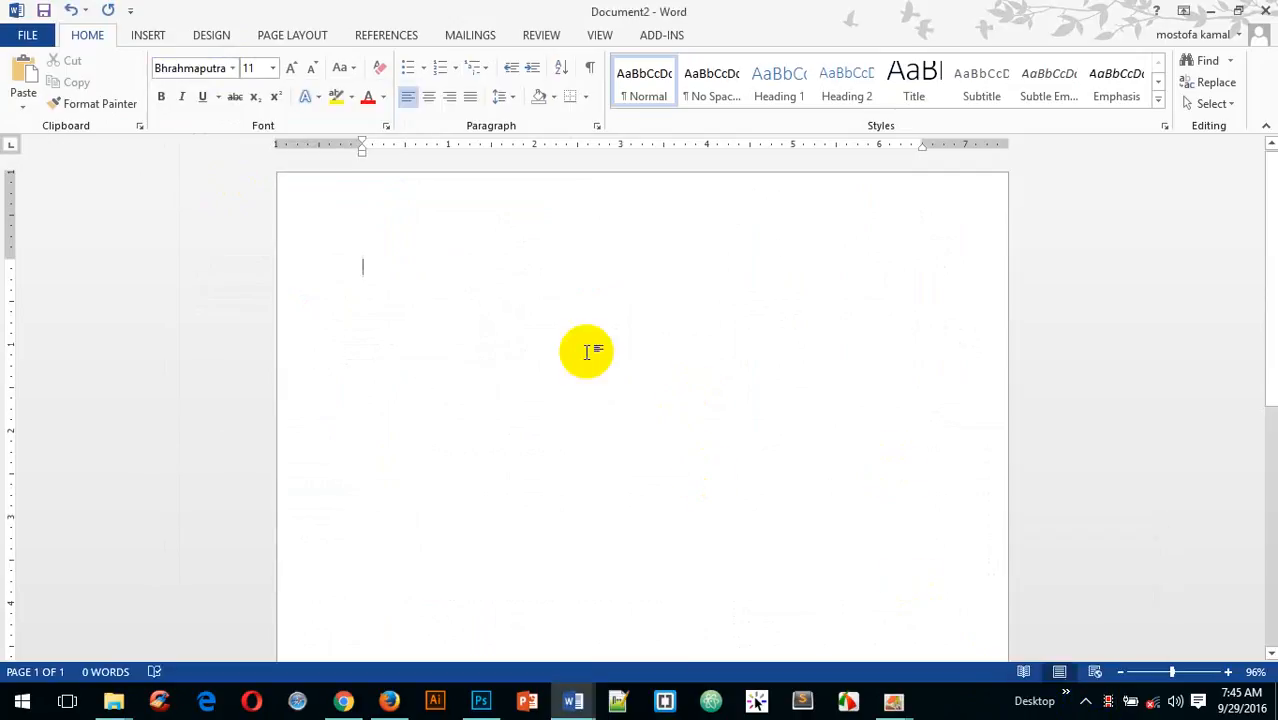
type("োমার")
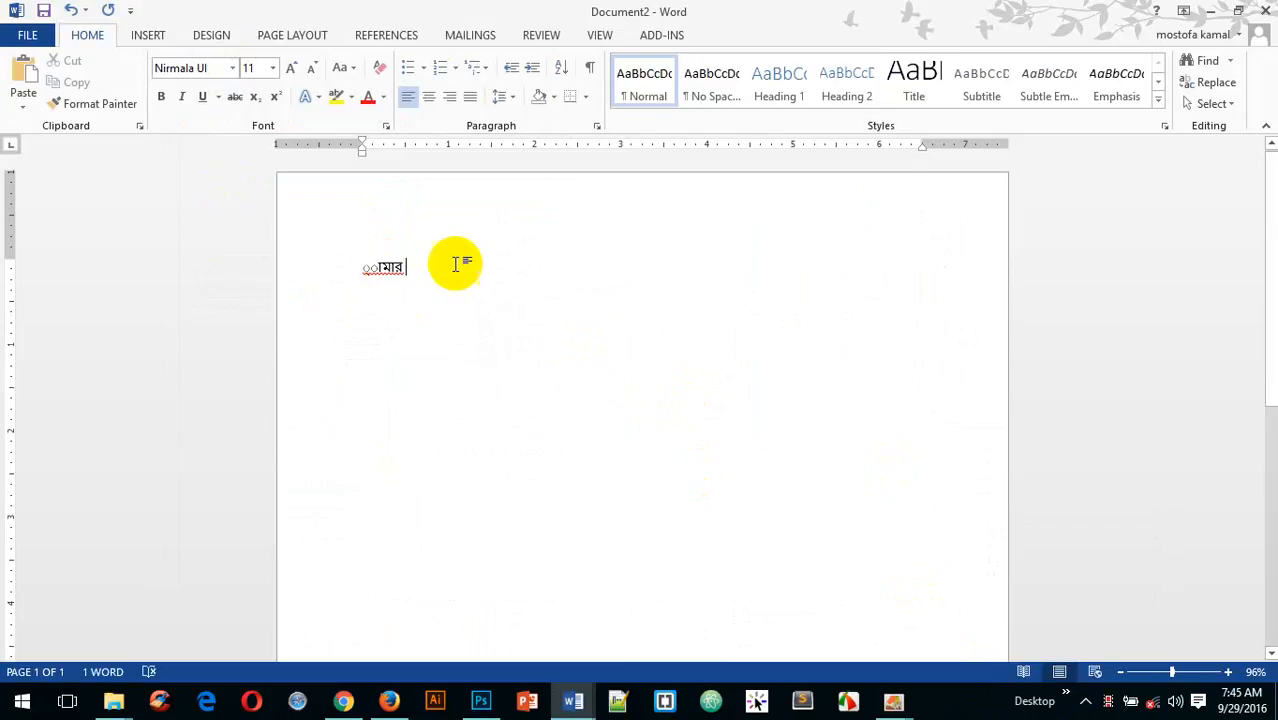
- Select the Bengali text on the first line and look through the installed fonts for a suitable Bengali font
left_click_drag(456, 262, 361, 248)
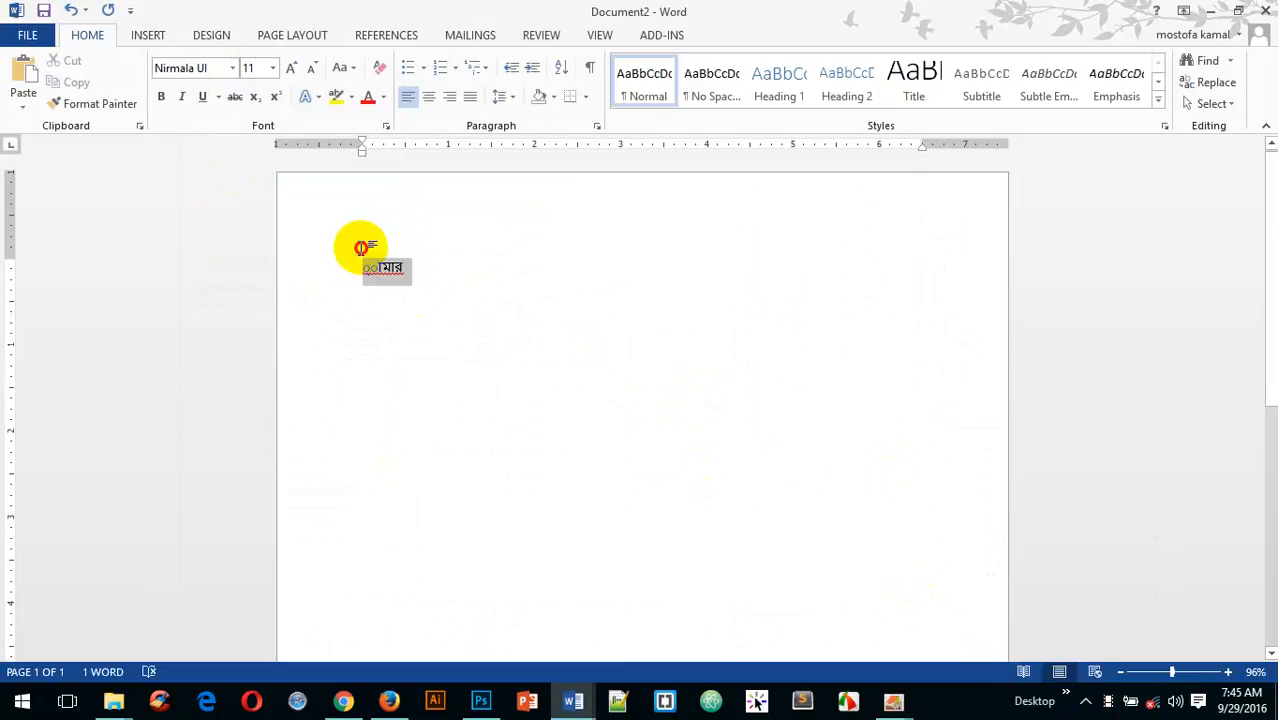
left_click(231, 68)
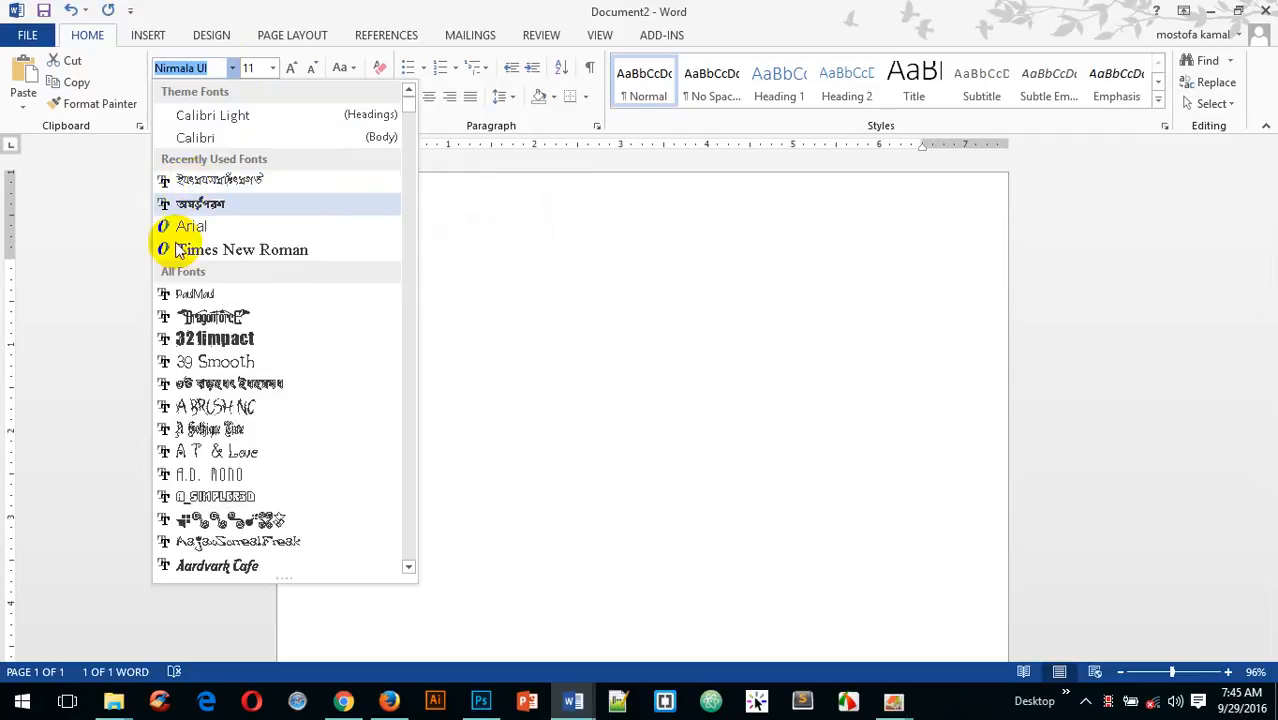
scroll(200, 490, "down", 20)
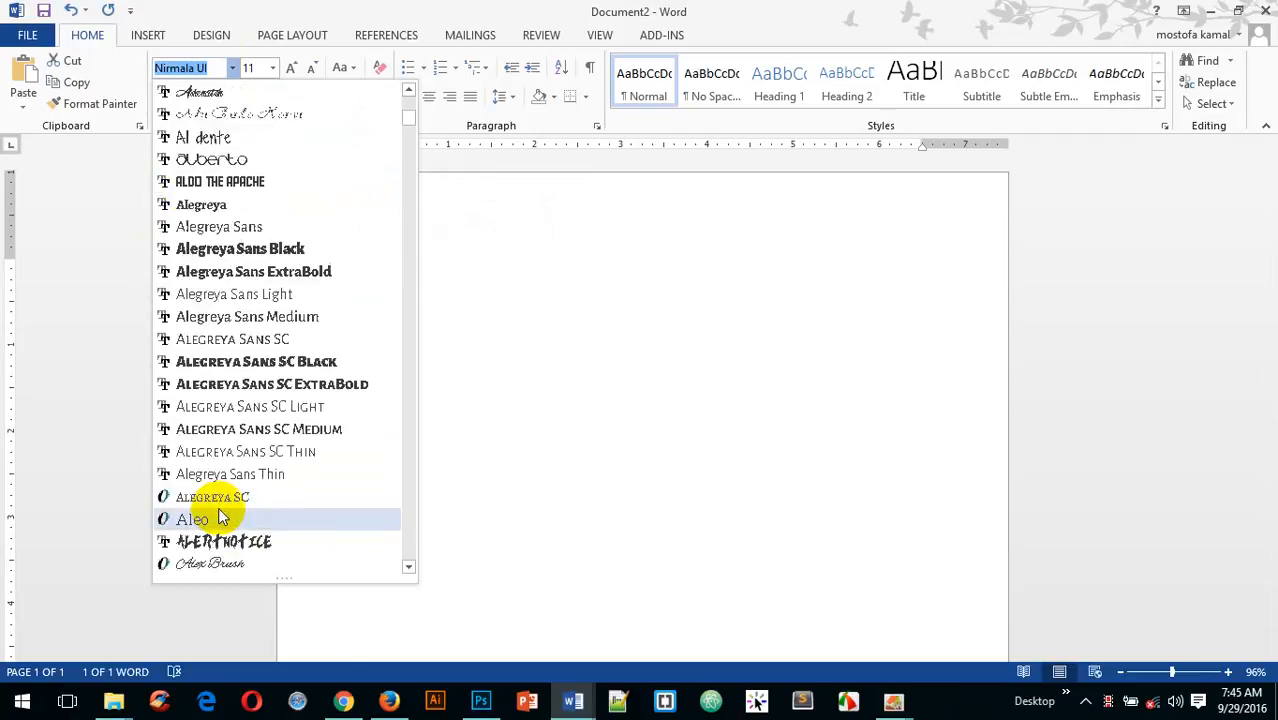
scroll(222, 512, "down", 20)
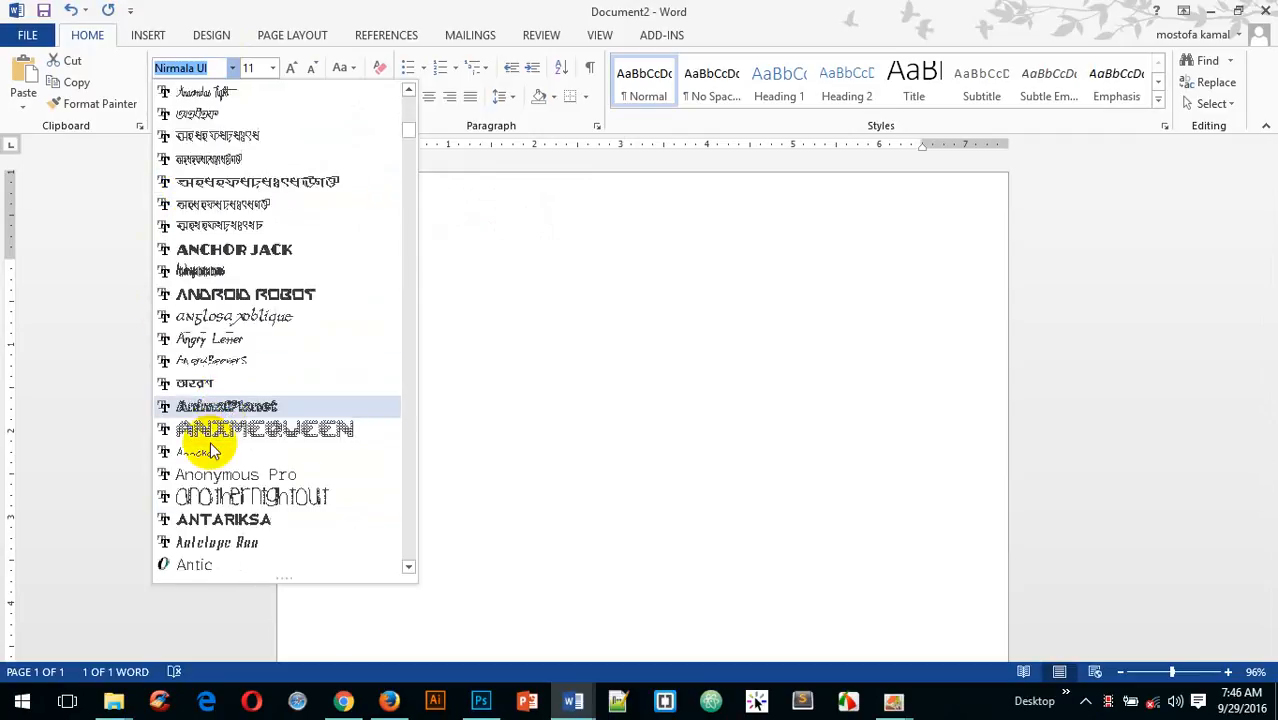
scroll(215, 429, "down", 20)
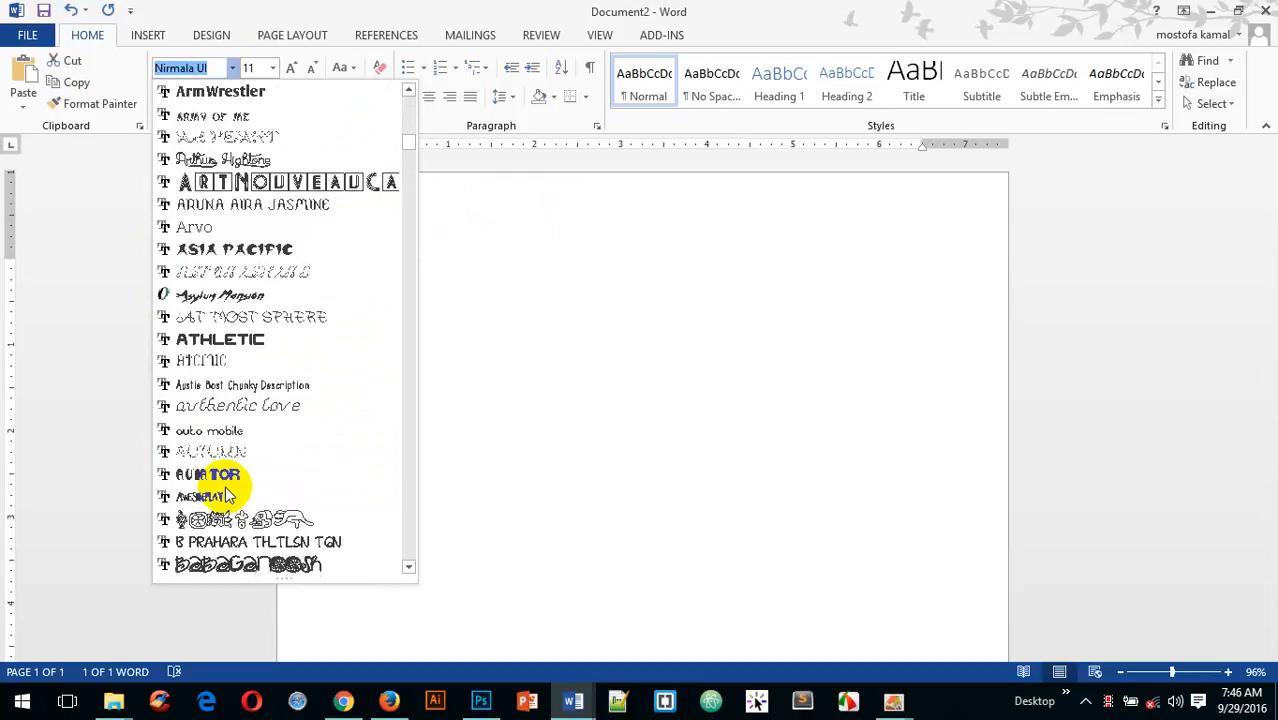
scroll(226, 494, "down", 20)
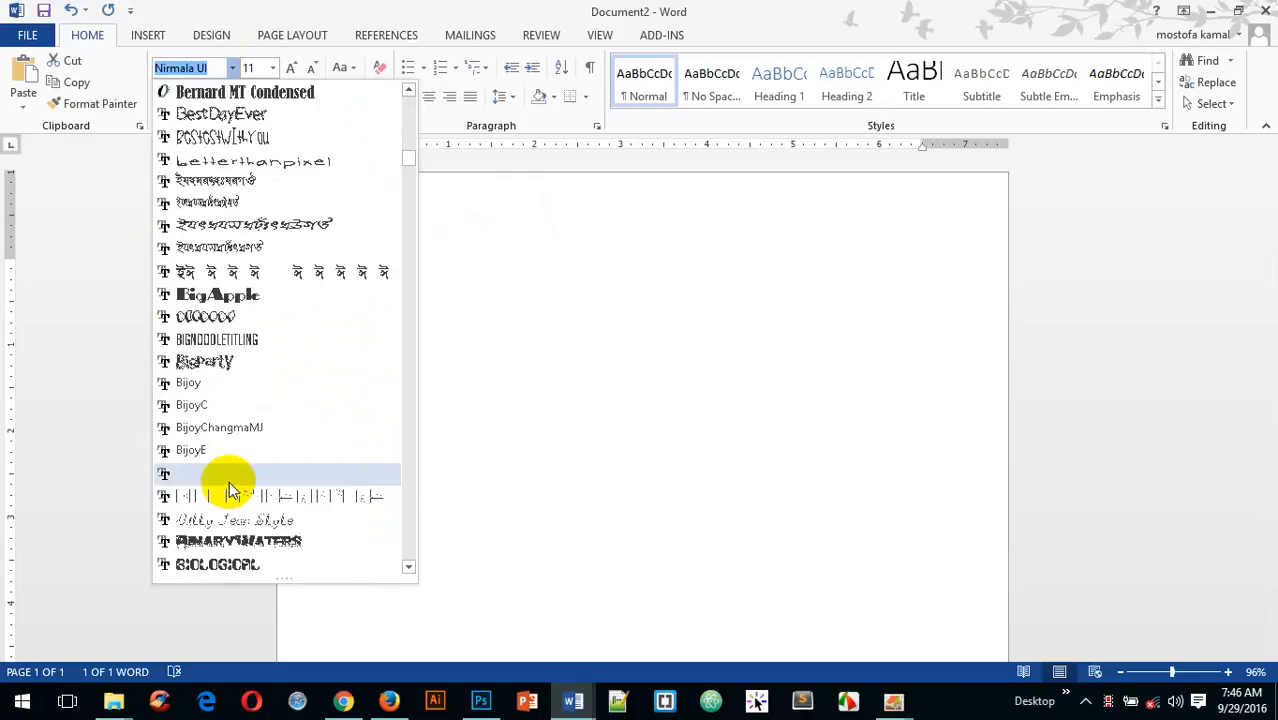
scroll(232, 487, "down", 10)
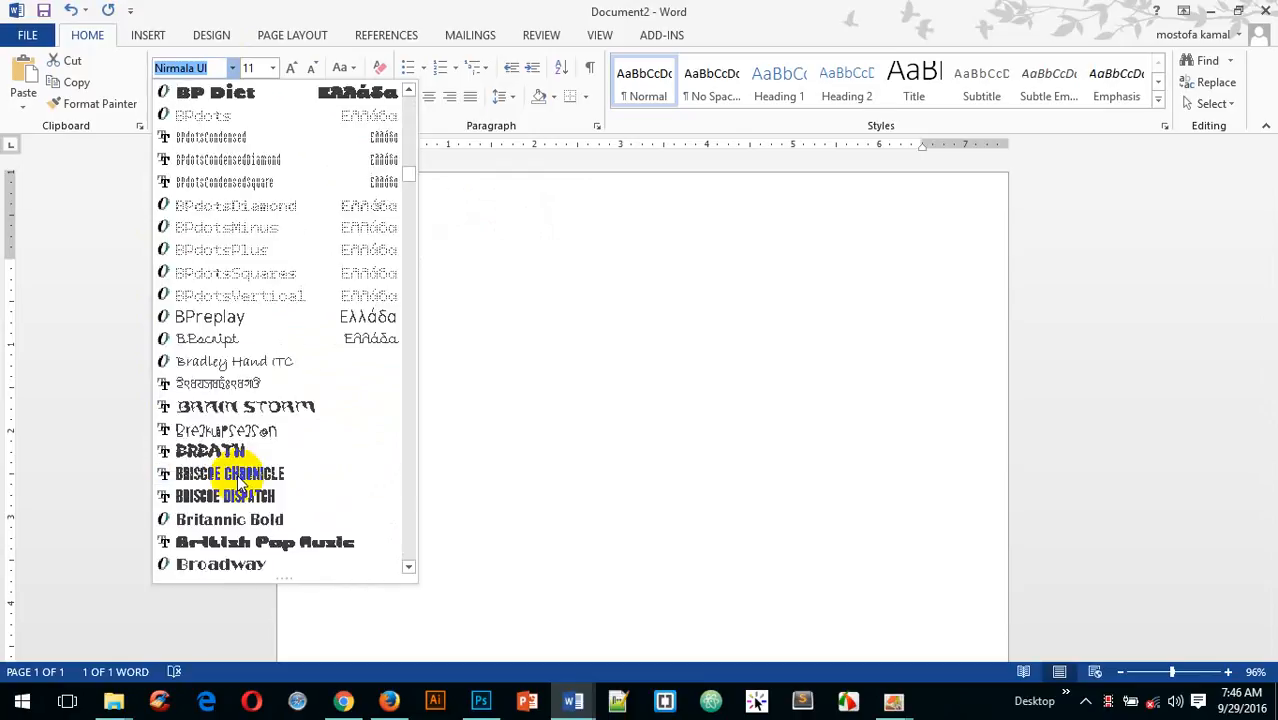
scroll(240, 484, "down", 10)
scroll(240, 480, "down", 20)
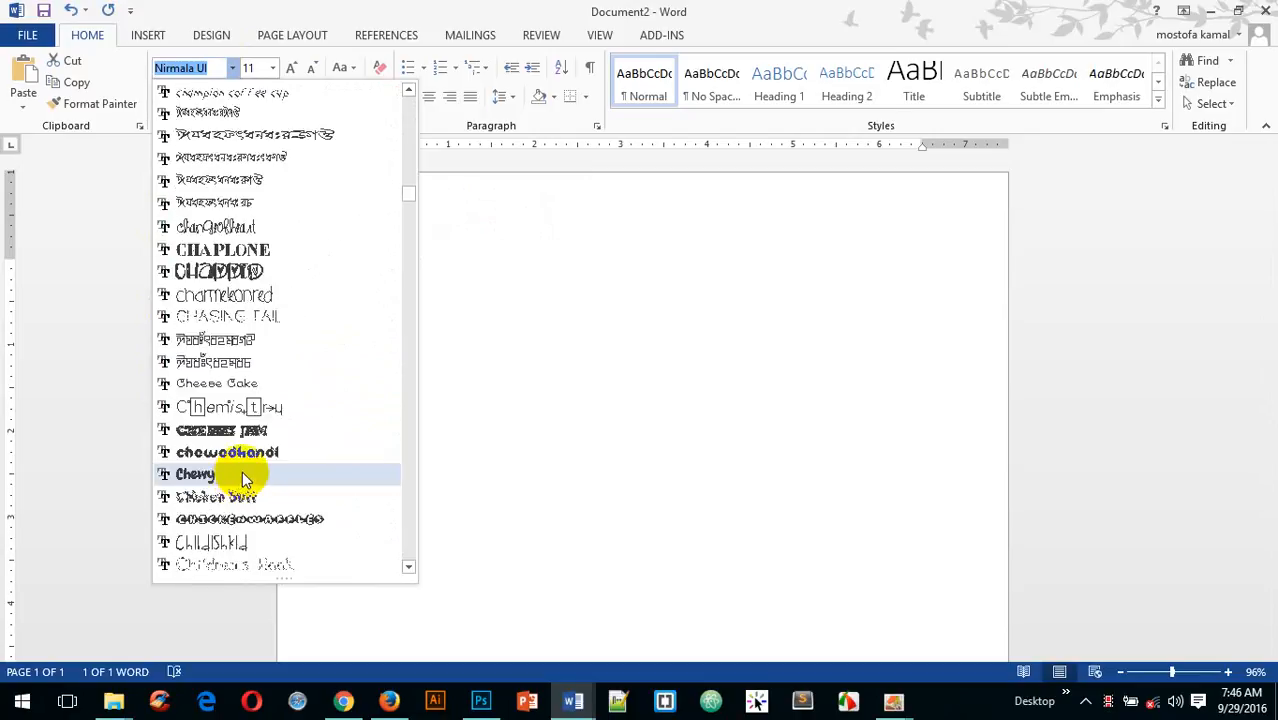
scroll(242, 471, "down", 6)
scroll(245, 470, "down", 20)
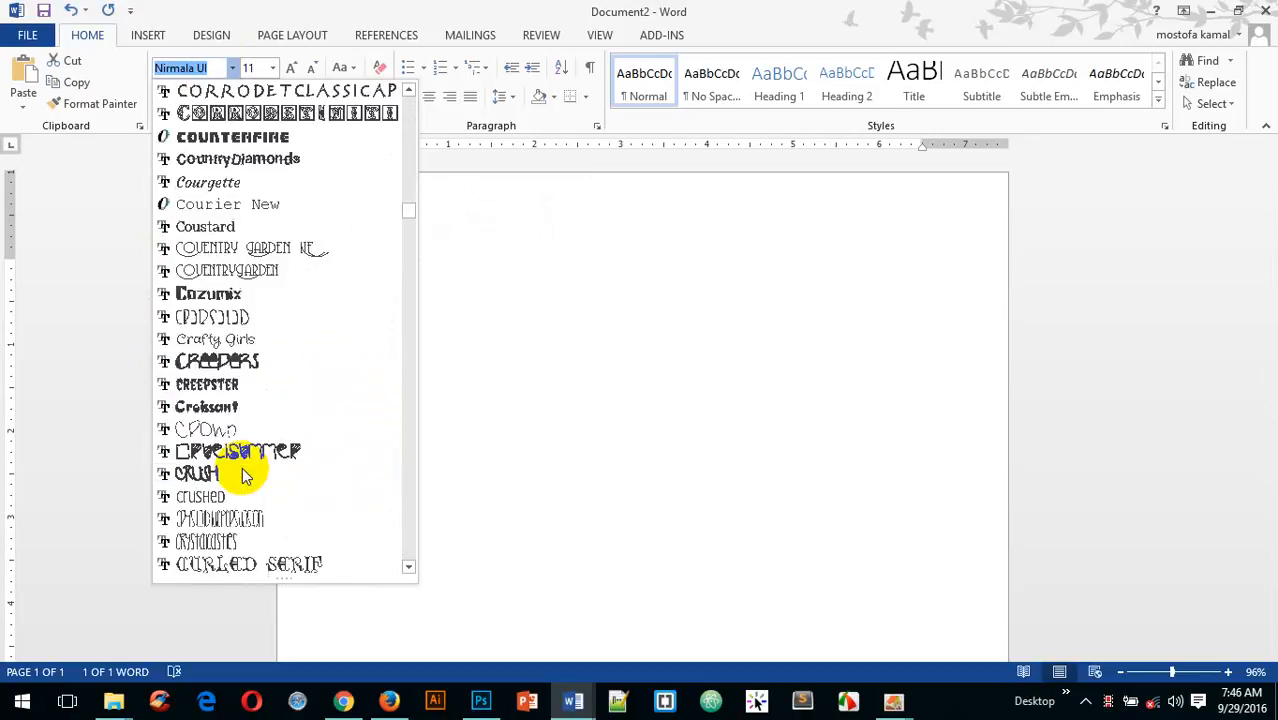
scroll(243, 462, "down", 20)
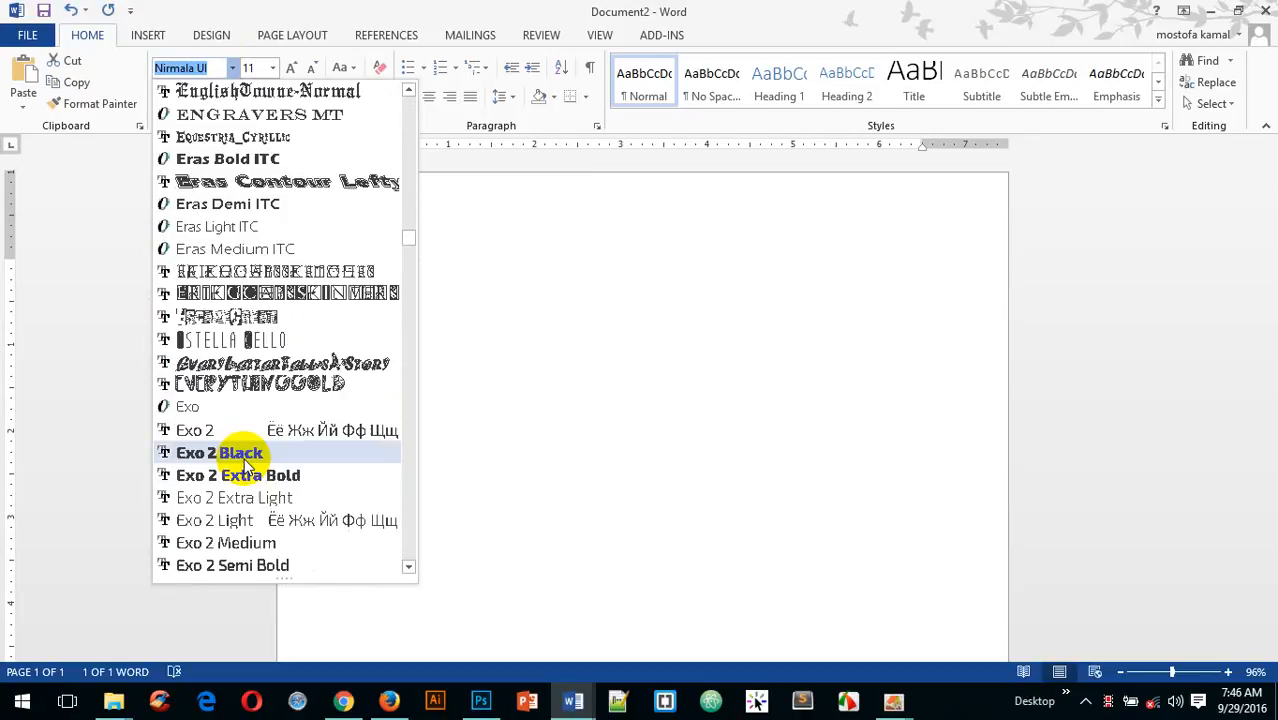
scroll(244, 462, "down", 12)
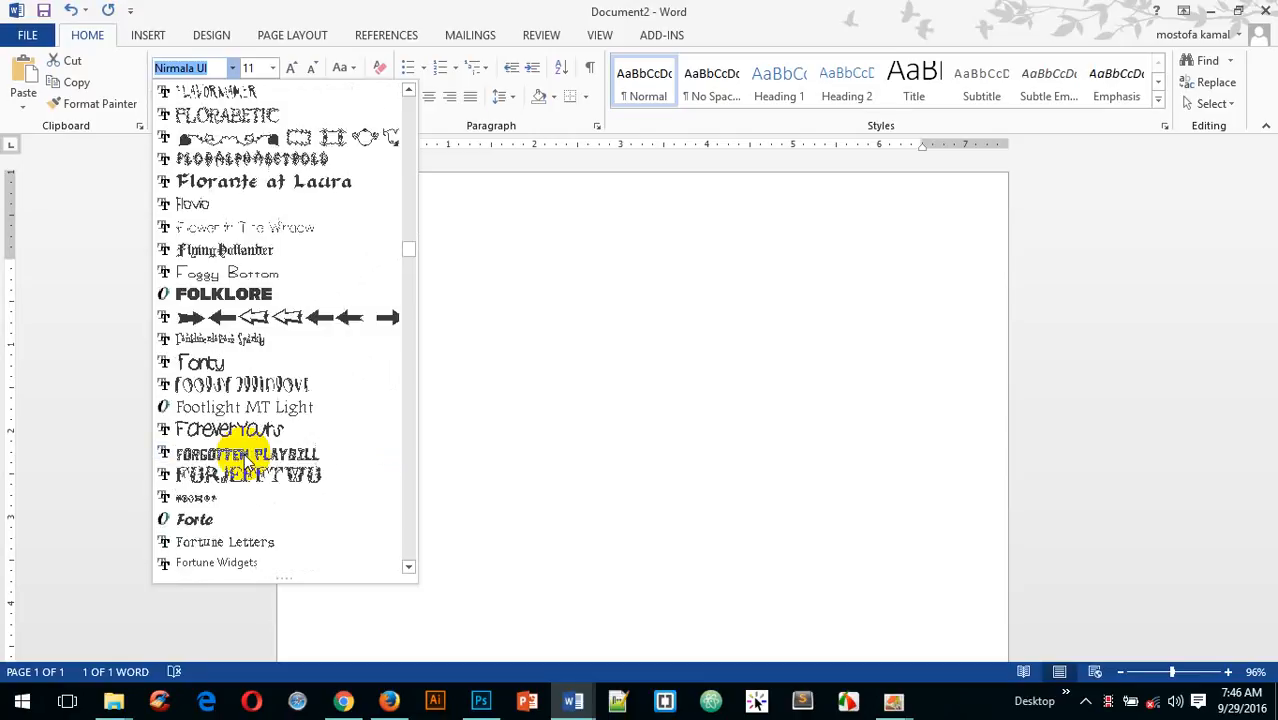
scroll(244, 462, "down", 20)
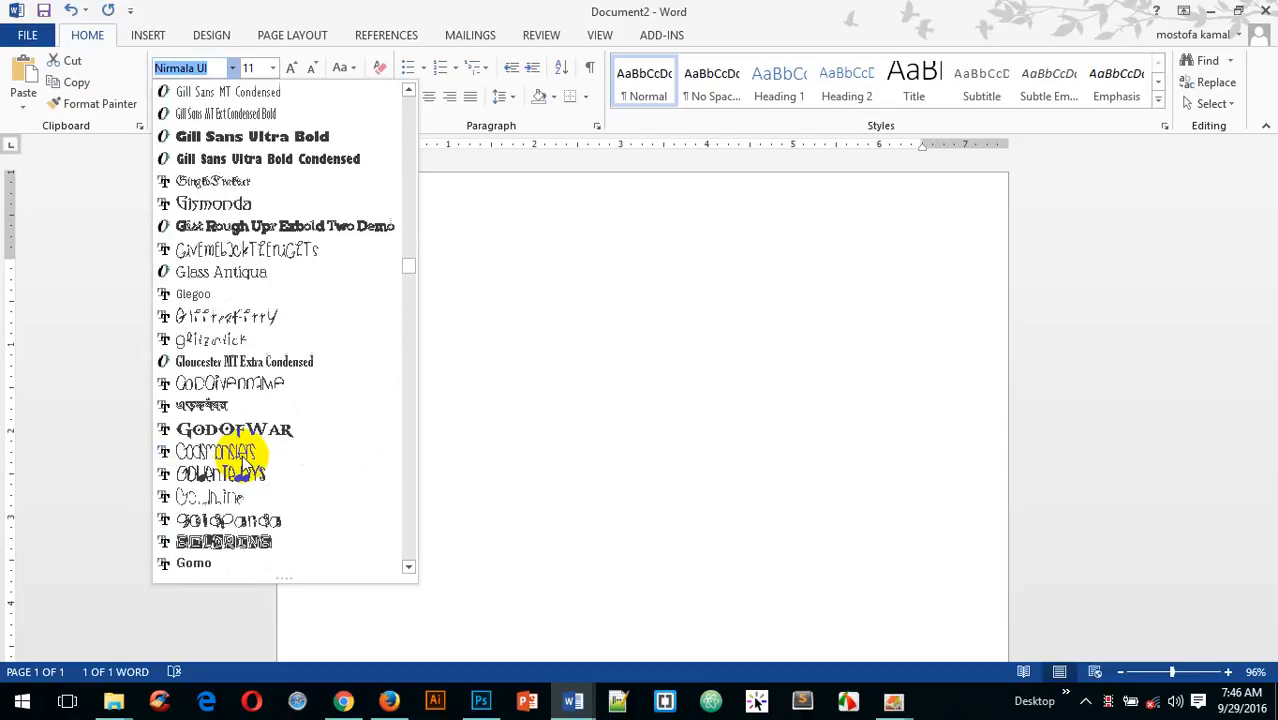
key("BackSpace")
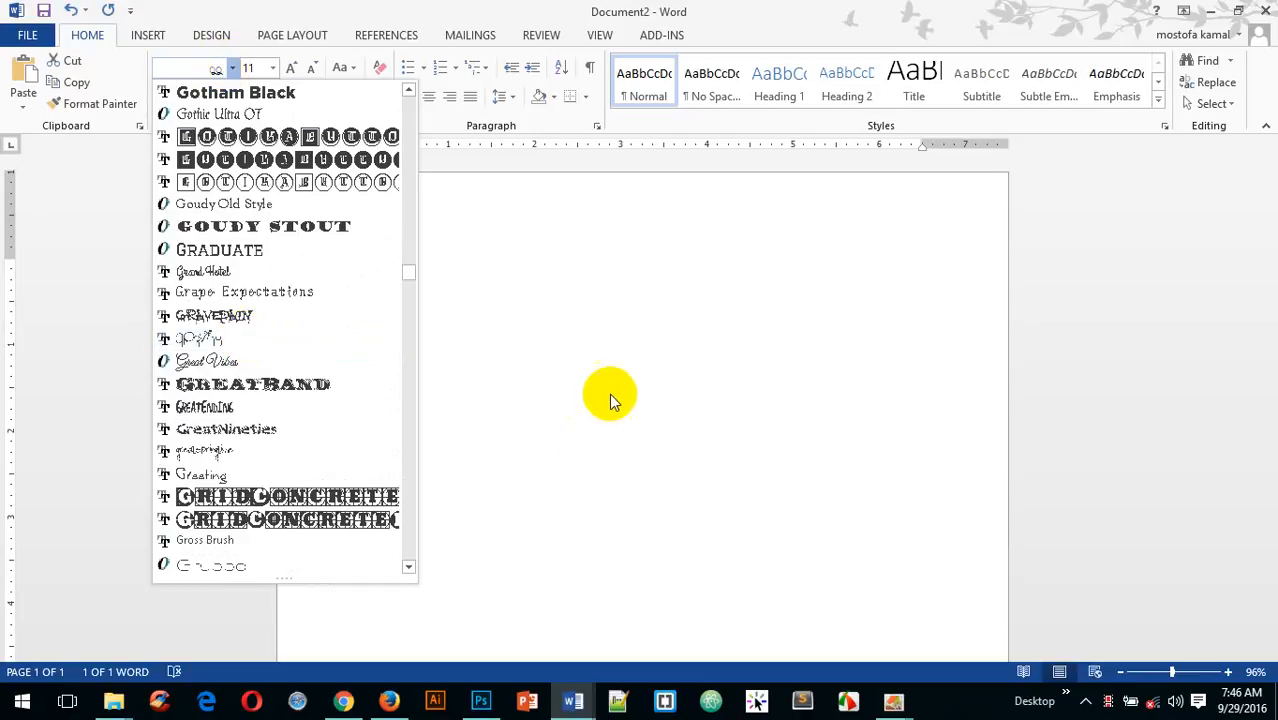
key("Return")
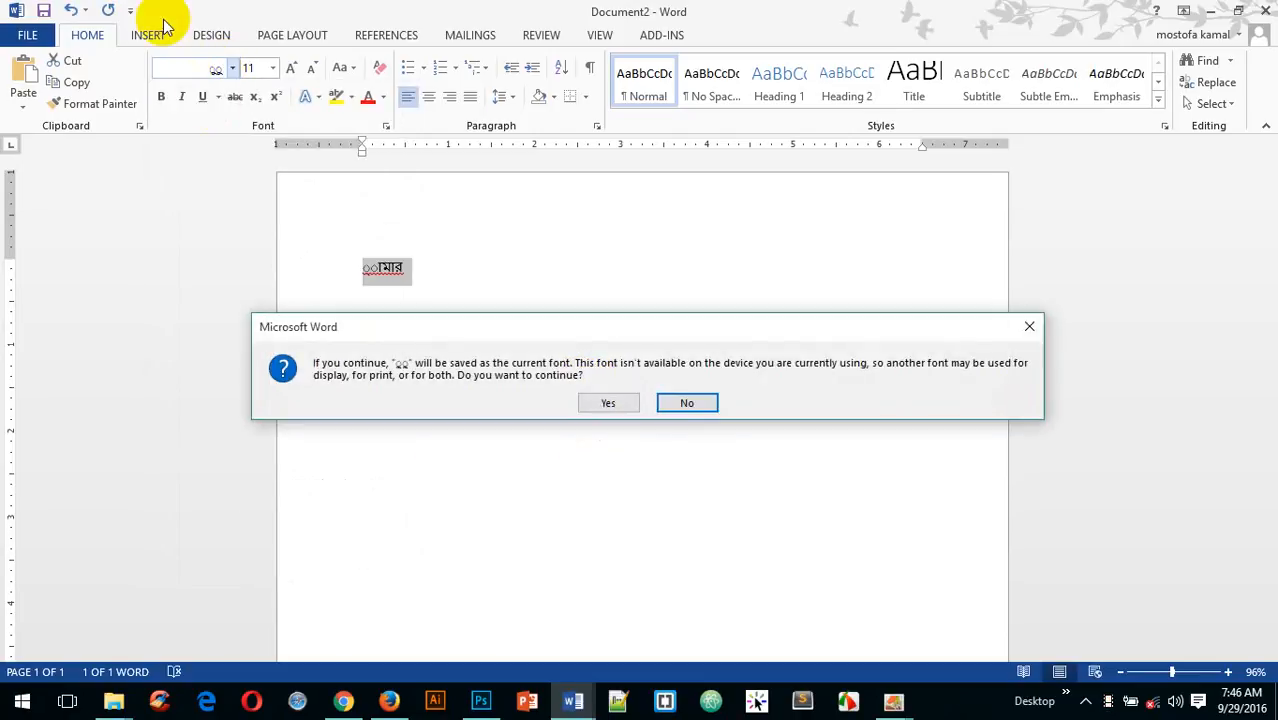
left_click(690, 410)
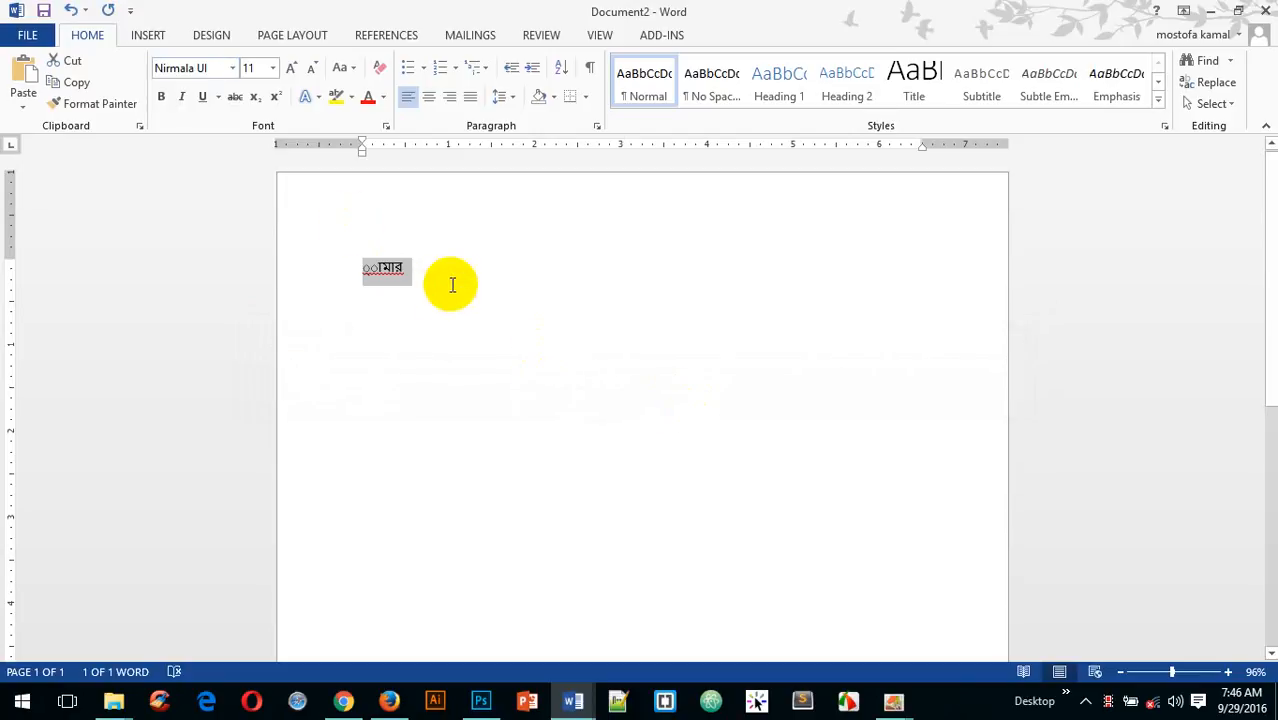
- Choose a Sutonny Bengali font for the selected text on the first line and replace that text with "আমার"
left_click(232, 68)
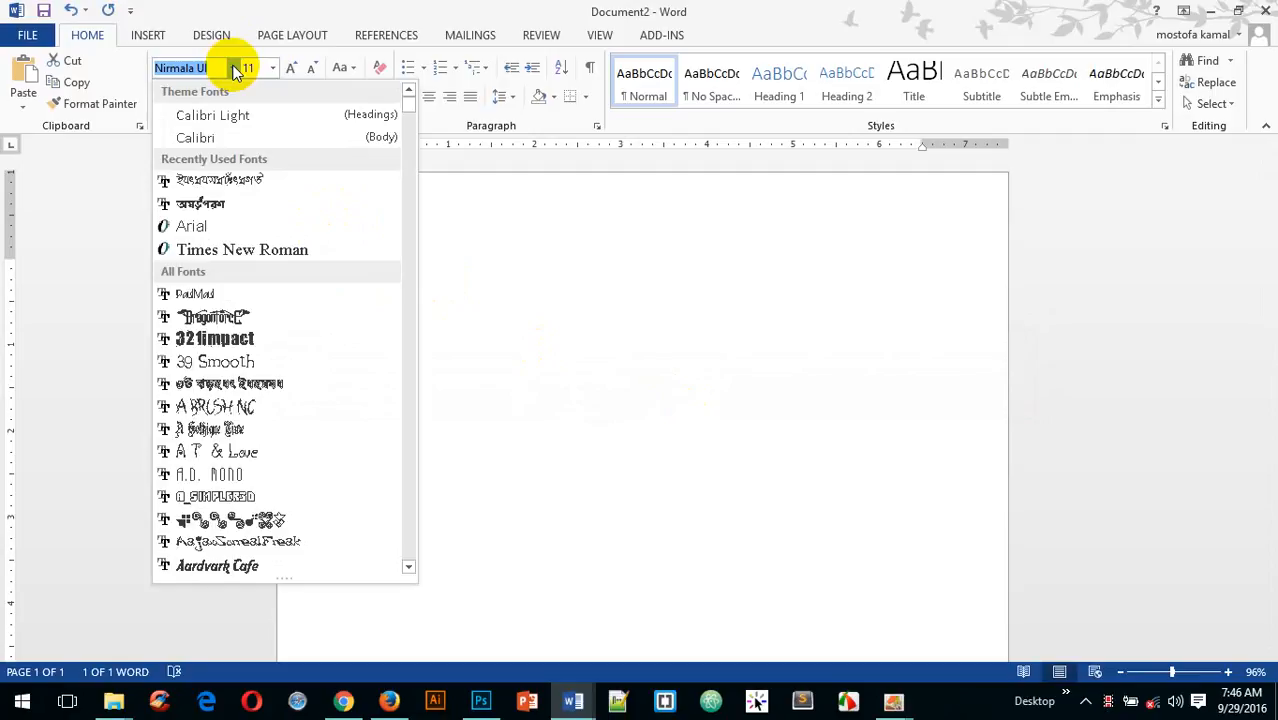
type("Sycamore San")
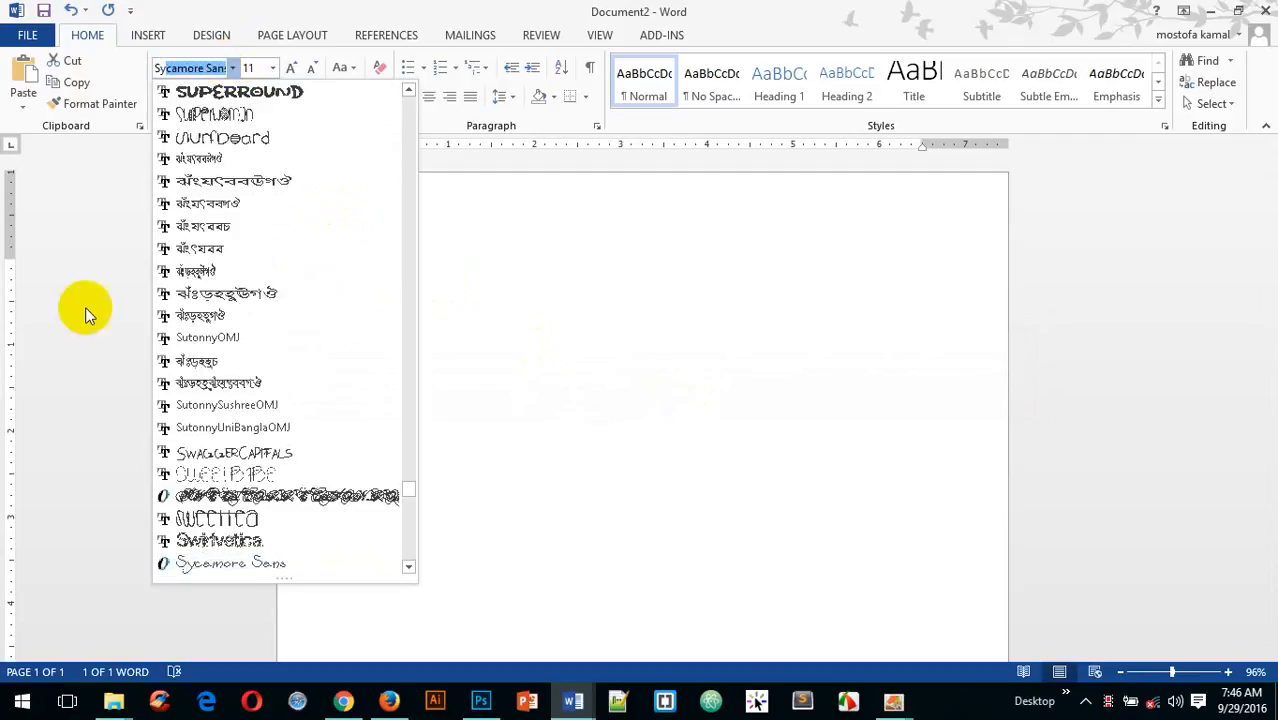
left_click(228, 300)
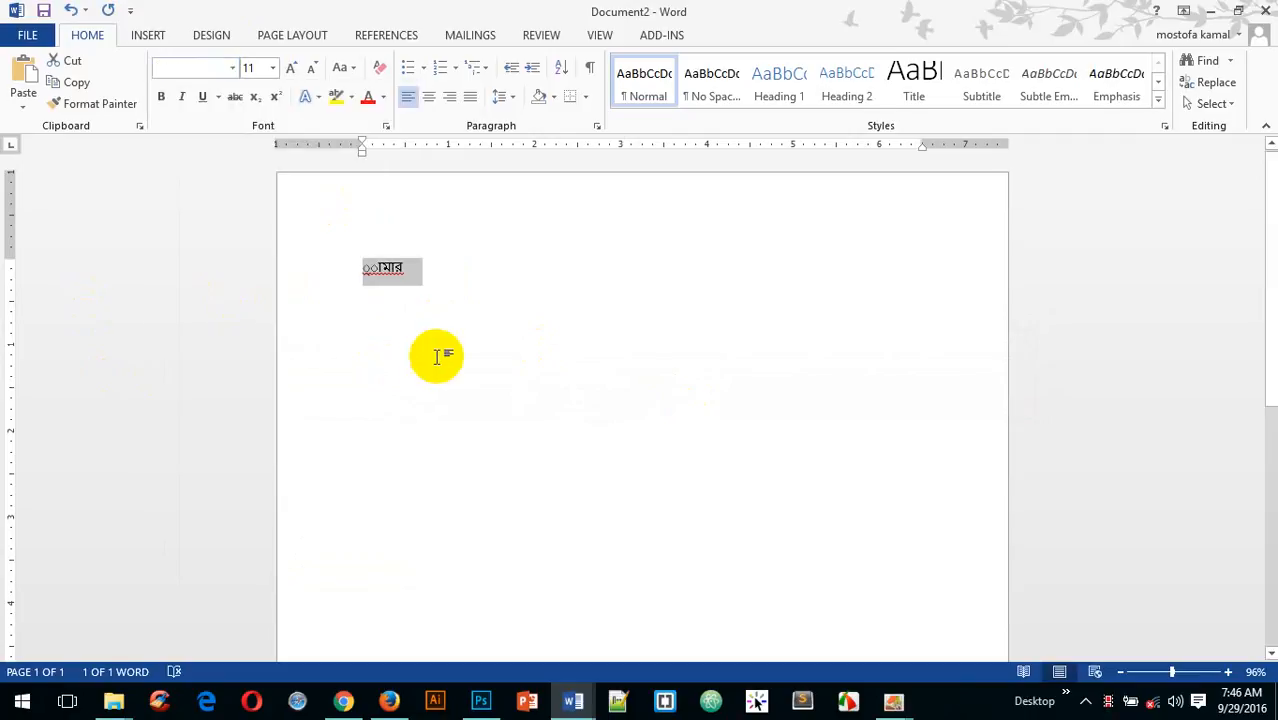
type("আমার ")
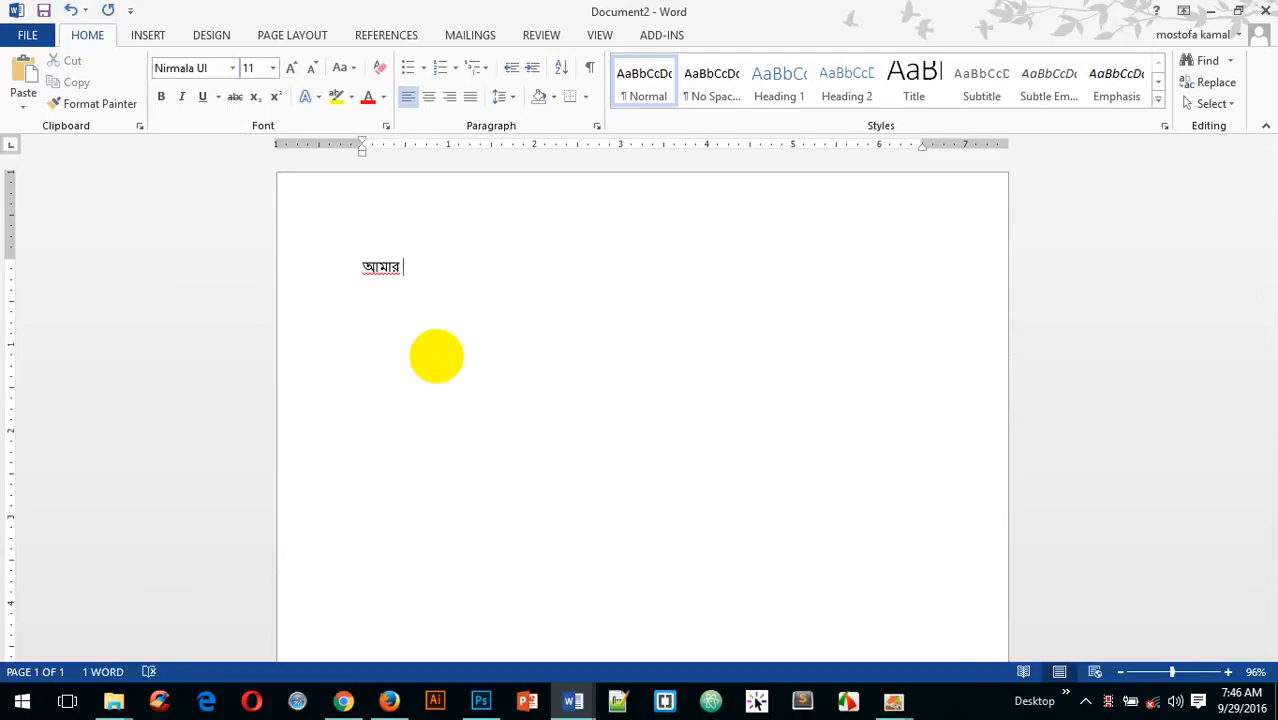
- Continue the first line after "আমার" with the Bengali words "দেশ বাংলাদেশ"
type("দেশ")
type("বাংল")
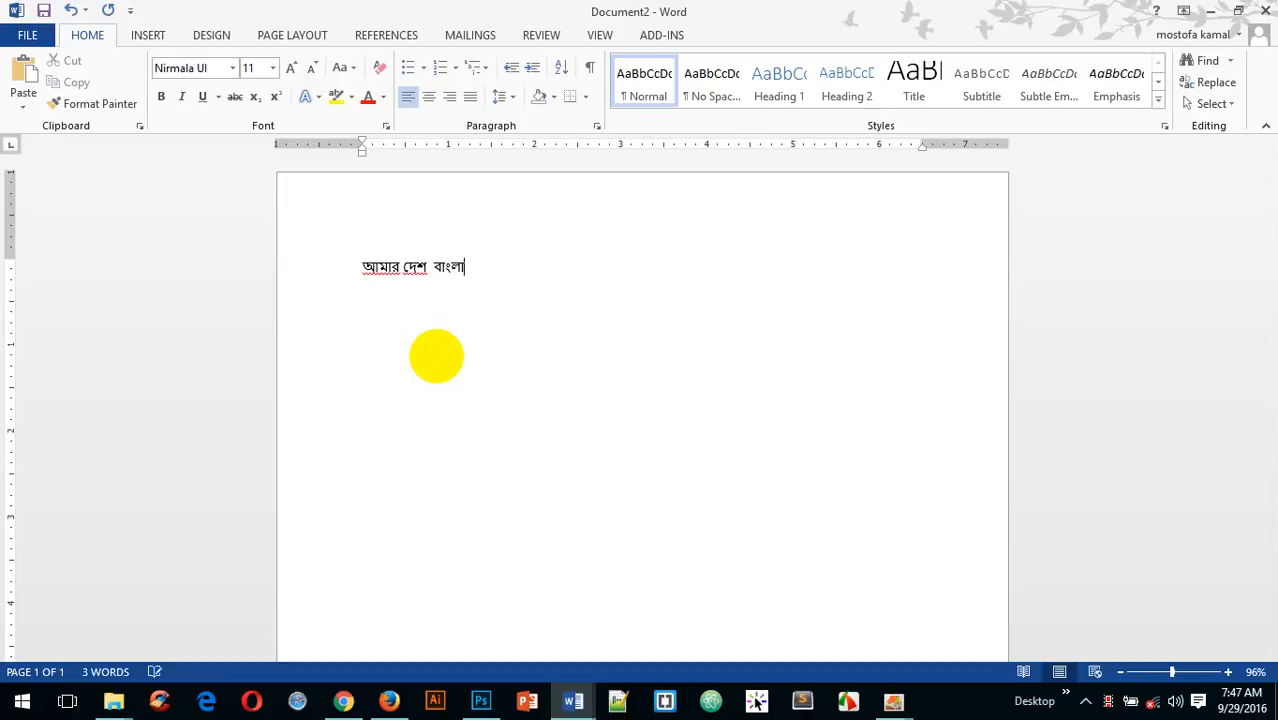
type("াদে")
key("BackSpace")
type("দেশ")
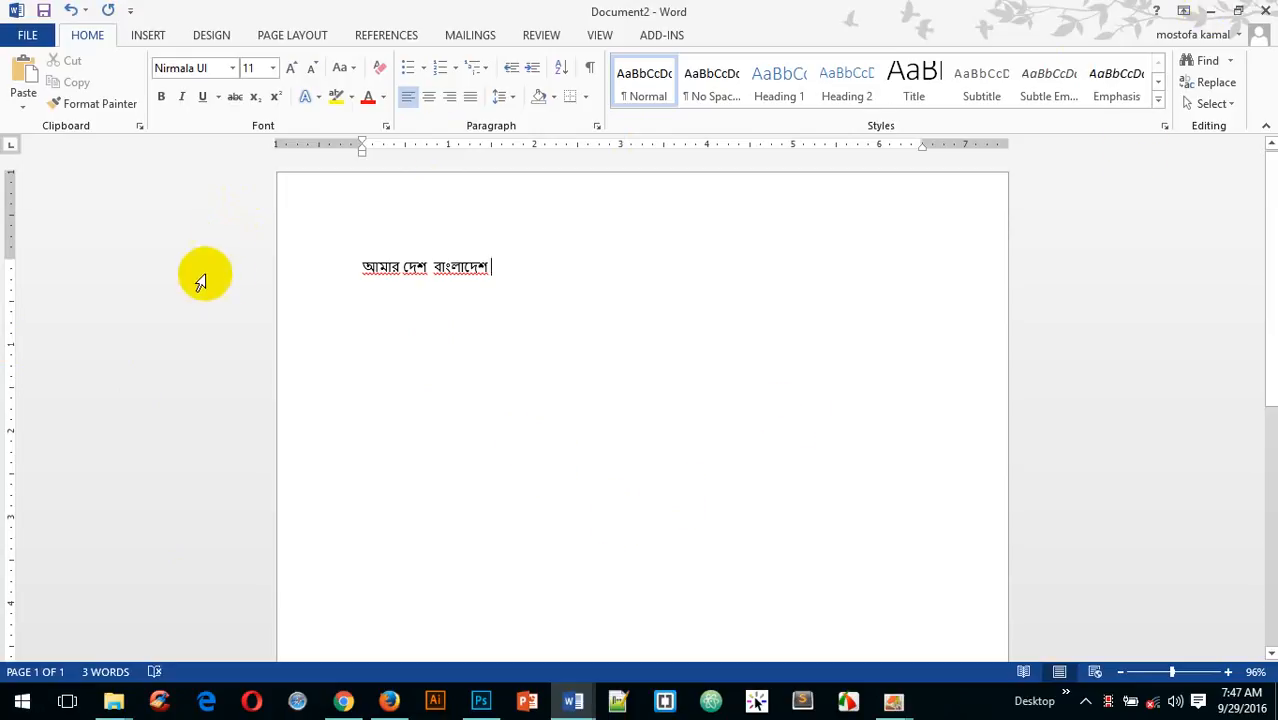
- Switch to Document1 and delete the unreadable box characters after "humour and the like)" at the end of the narrow paragraph
left_click(547, 707)
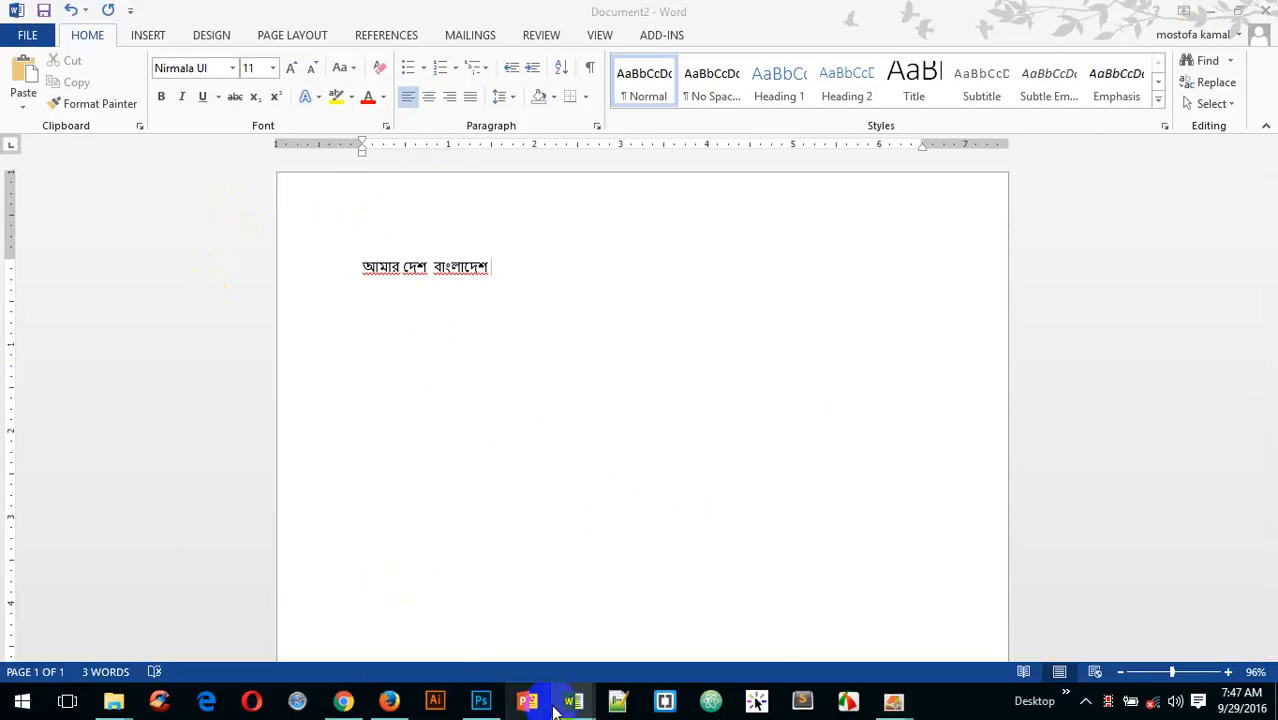
left_click(500, 630)
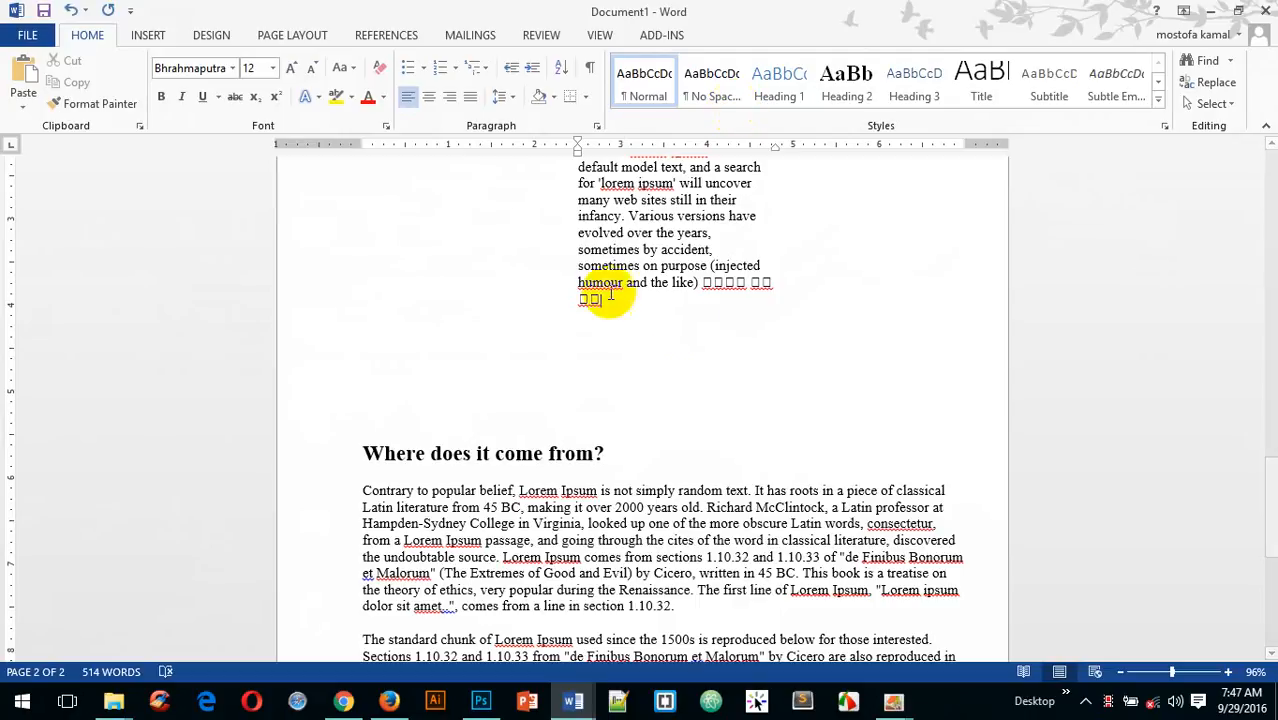
double_click(731, 286)
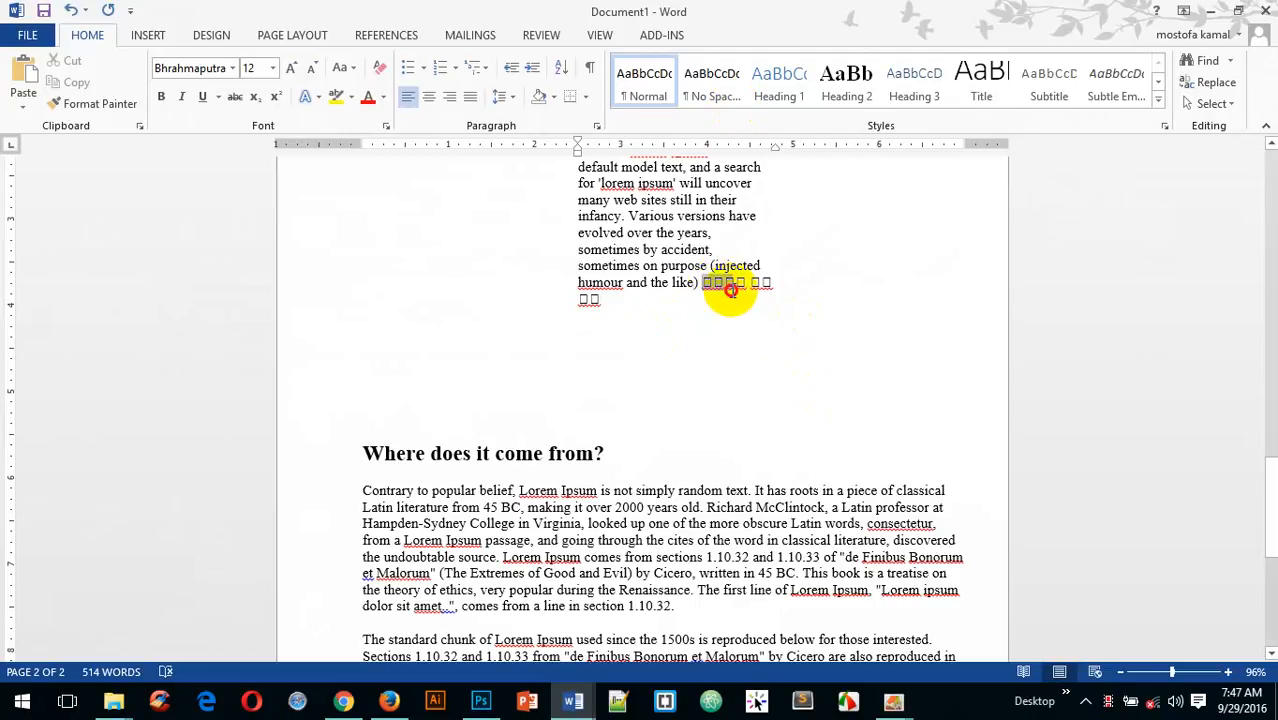
left_click_drag(731, 288, 762, 308)
key("Delete")
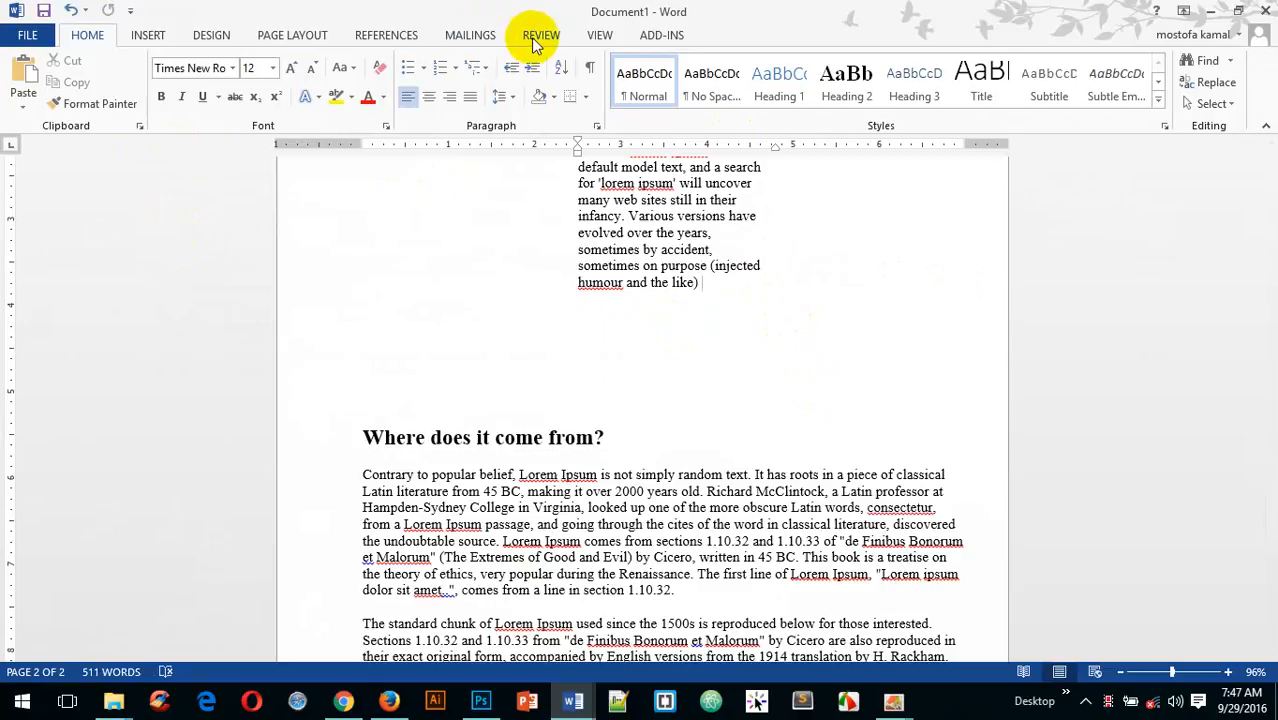
- Display the mailing tools in Document1, minimize it, and try to load gmail.com in Chrome's new tab
left_click(470, 40)
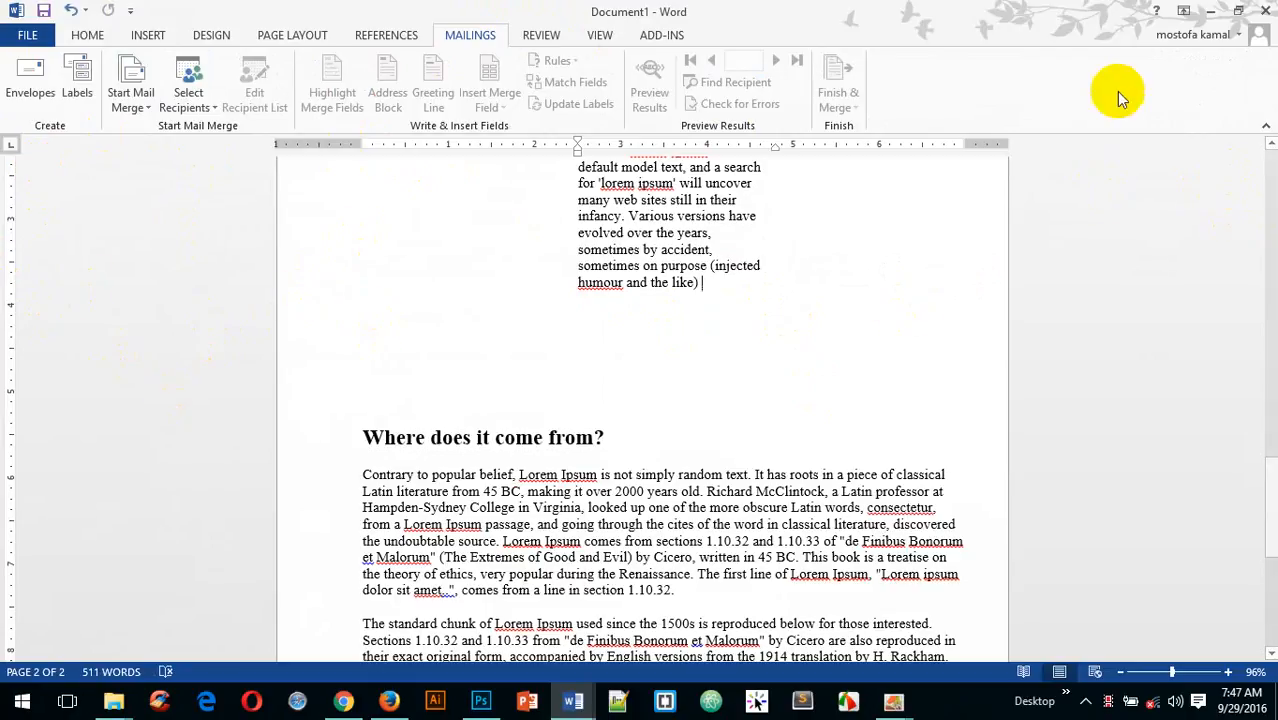
left_click(1218, 10)
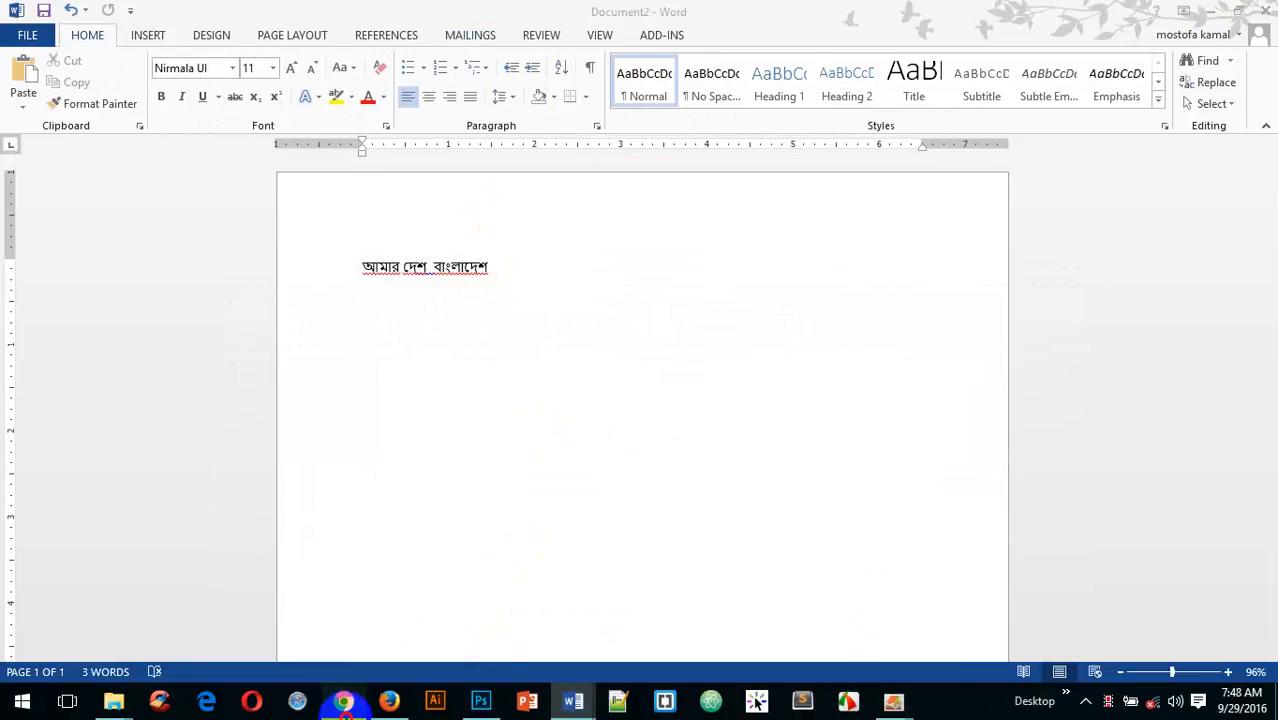
left_click(343, 701)
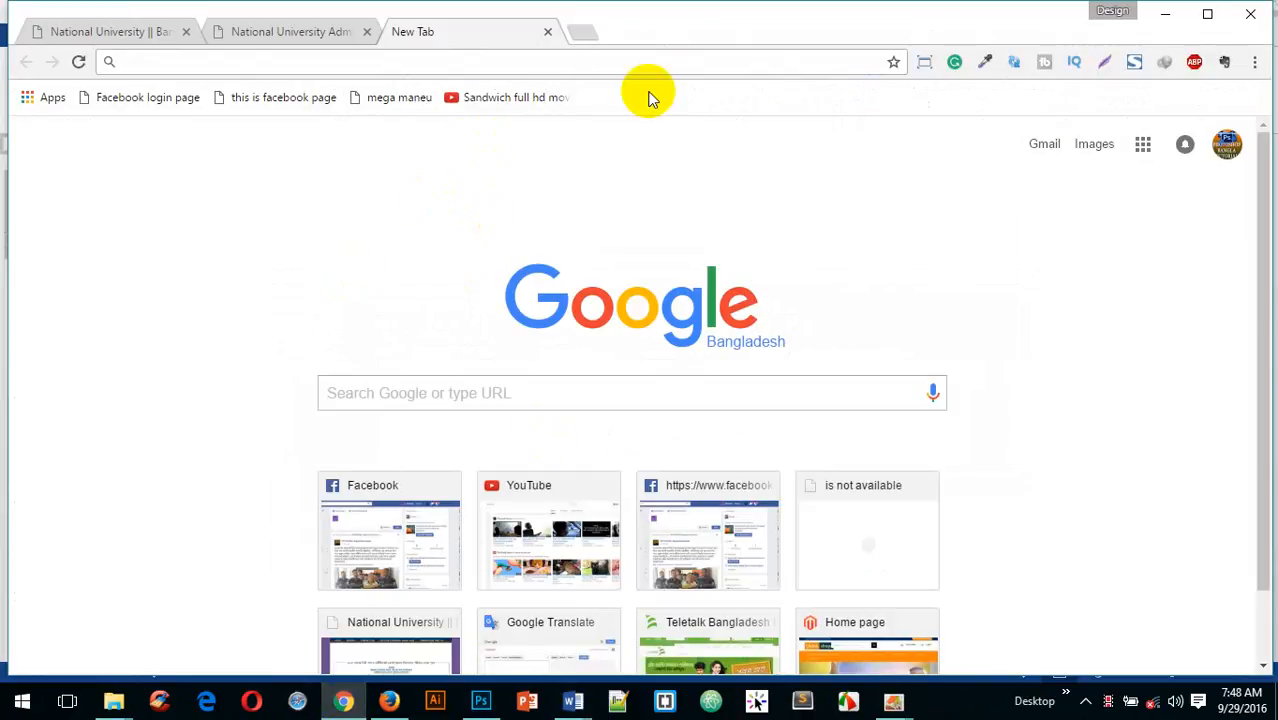
type("ম")
key("BackSpace")
type("gmail.com")
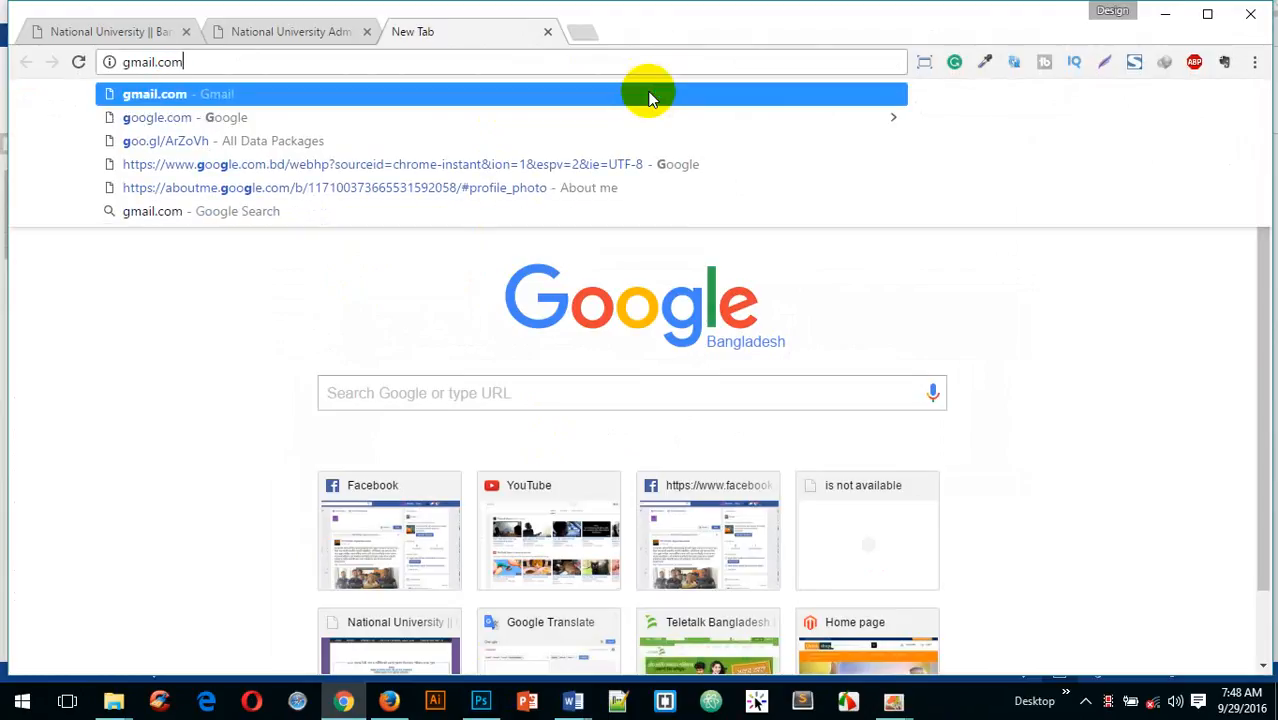
key("Return")
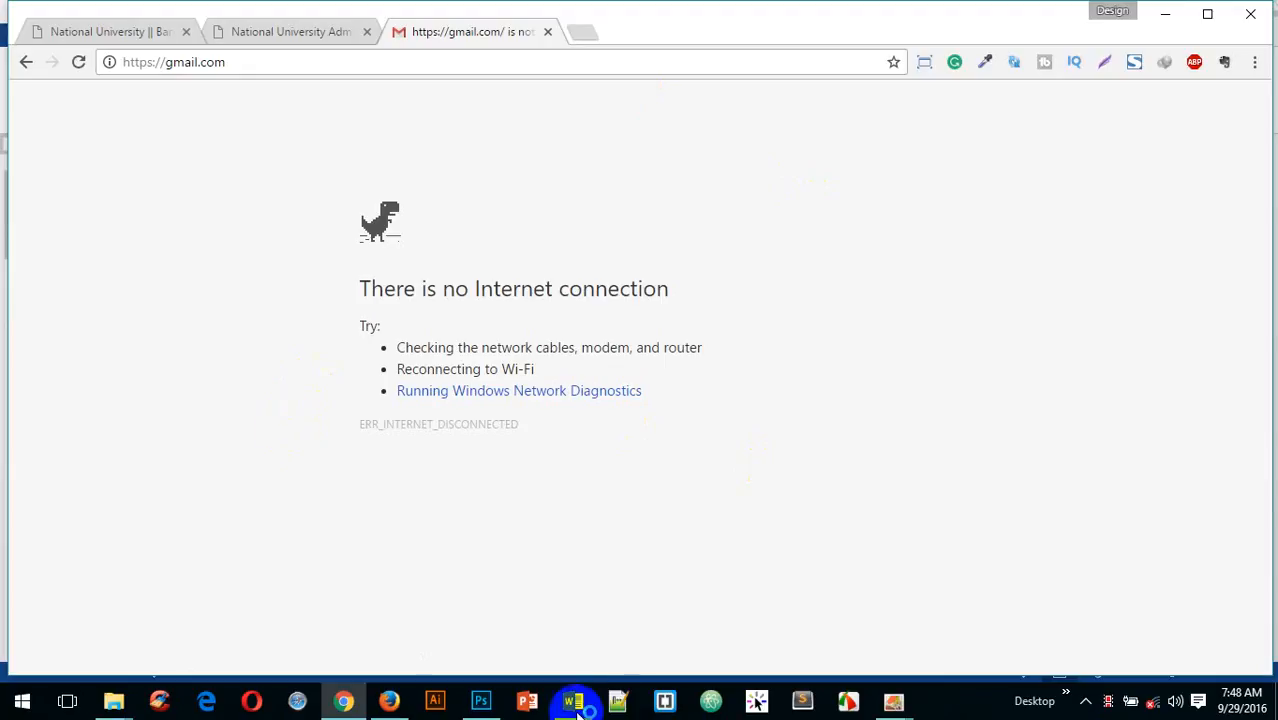
- Minimize the open windows and connect to GP-Internet with the Teletalk 3G Connection program
left_click(1178, 18)
left_click(1208, 18)
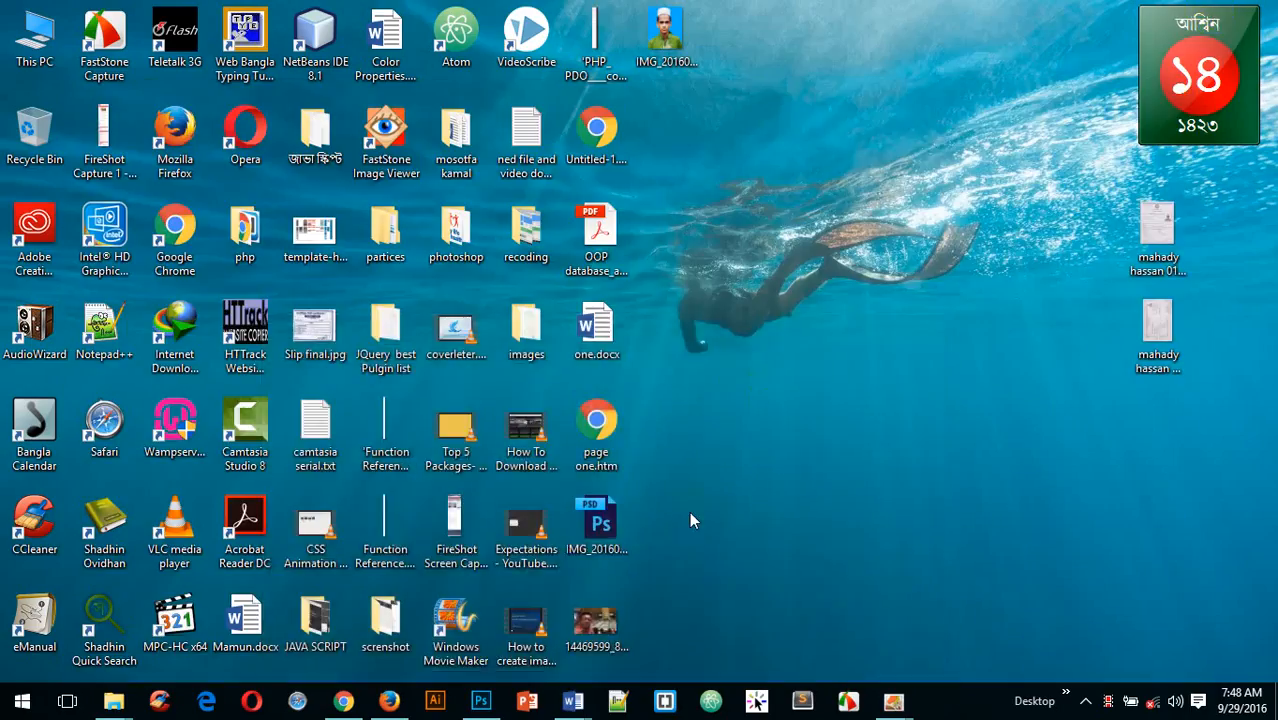
left_click(1085, 700)
left_click(1031, 628)
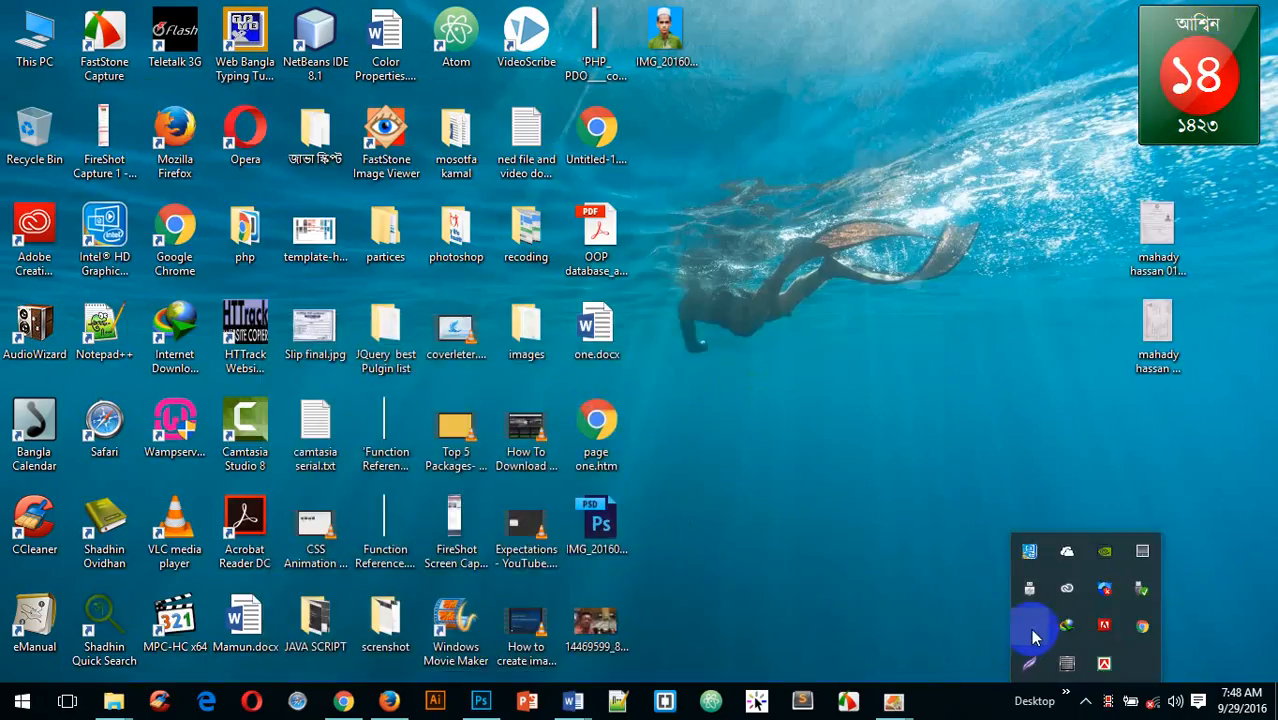
left_click(384, 193)
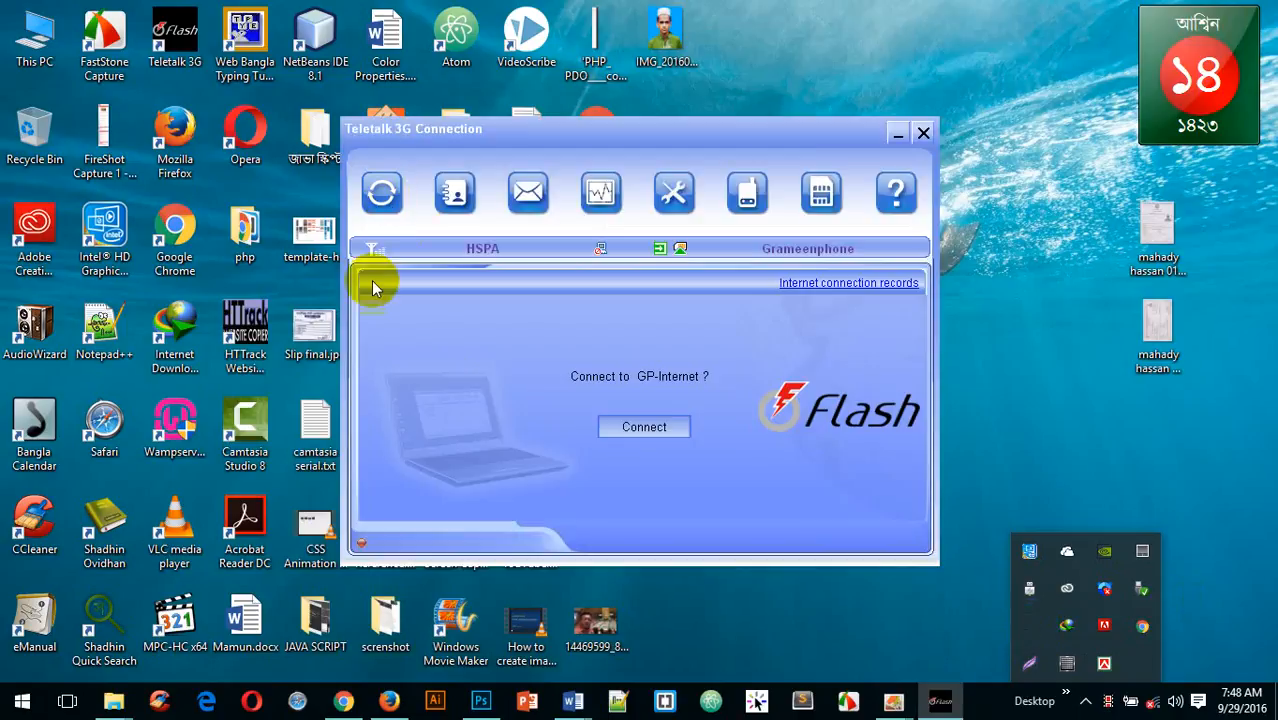
left_click(641, 428)
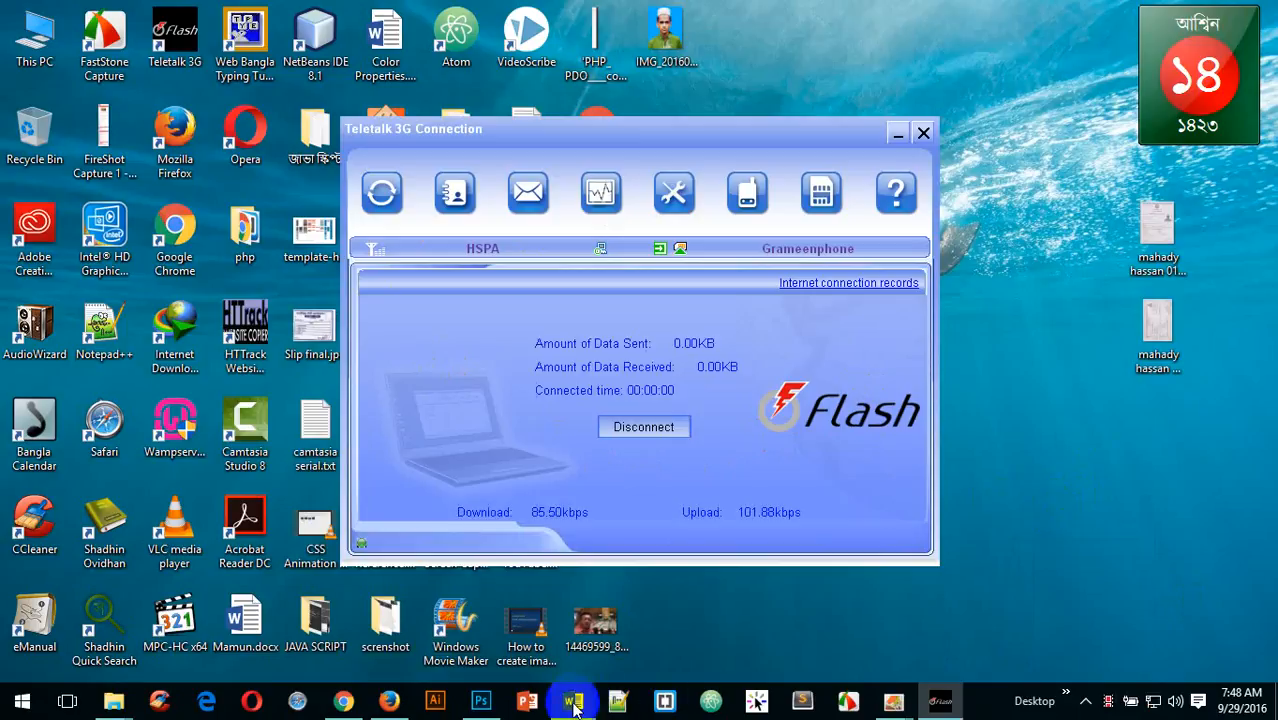
- Return to Chrome and load gmail.com again in the same tab
mouse_move(573, 700)
left_click(632, 598)
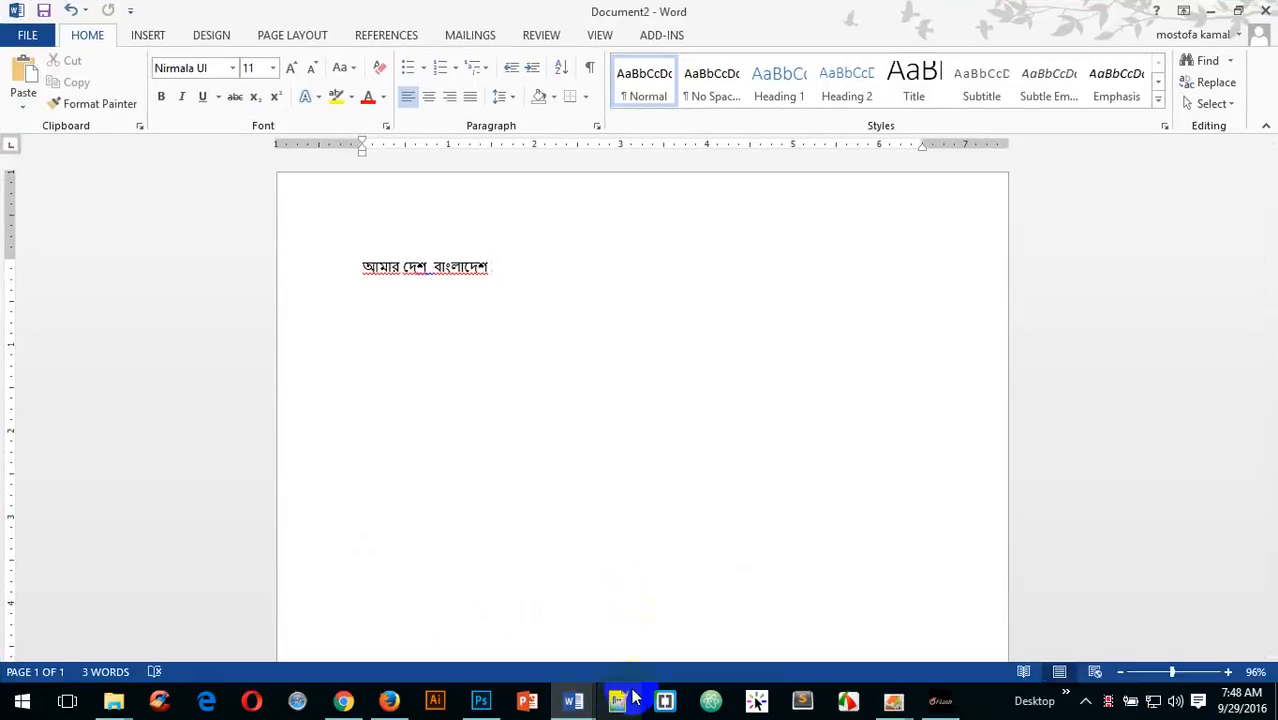
left_click(341, 702)
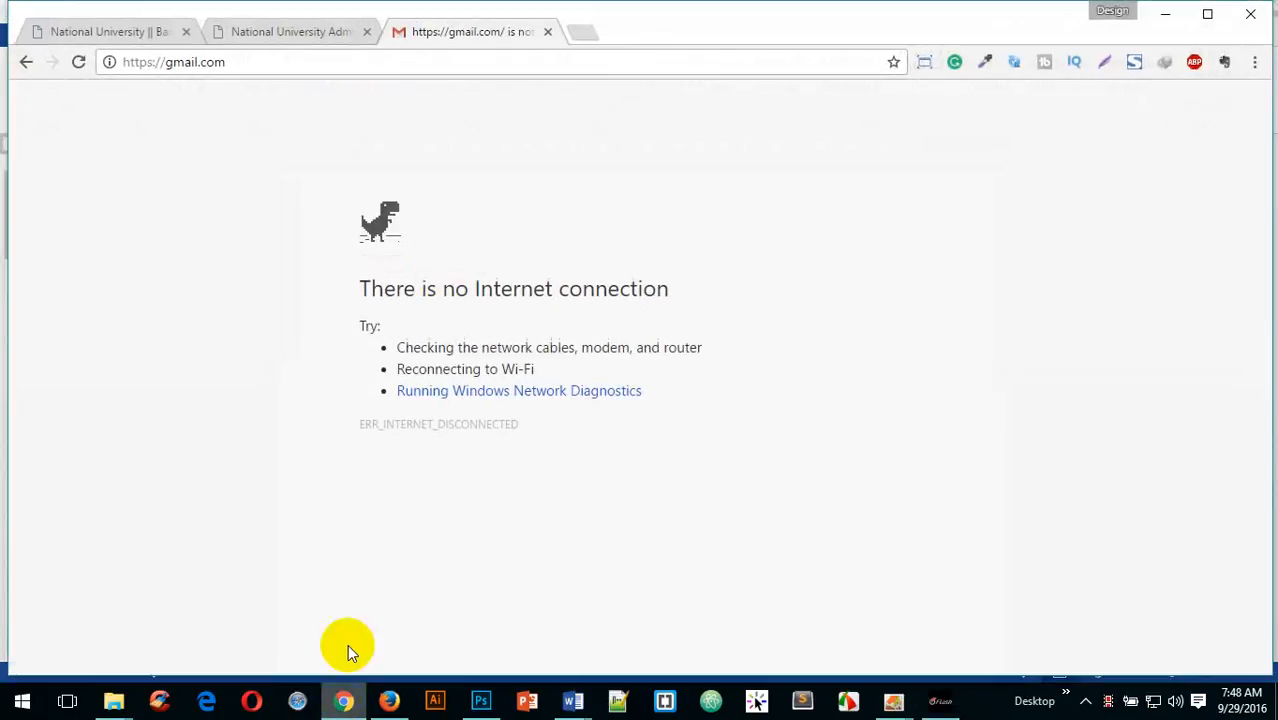
left_click(309, 60)
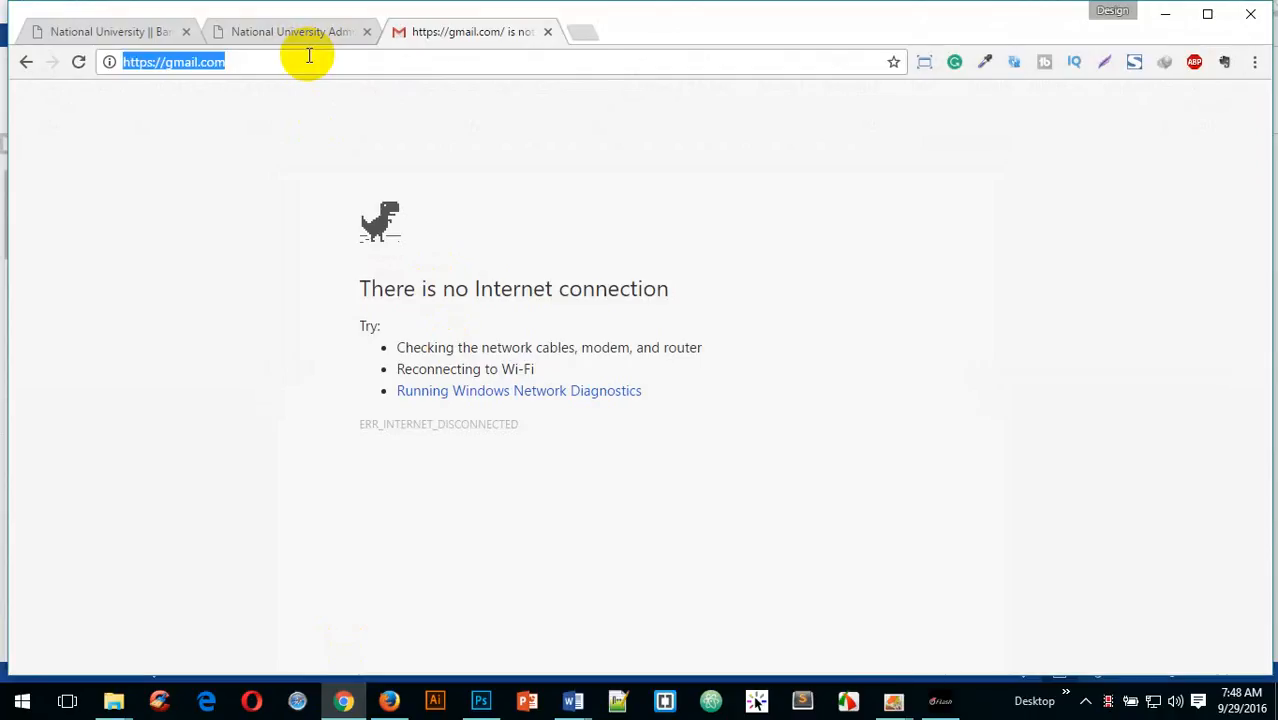
key("Return")
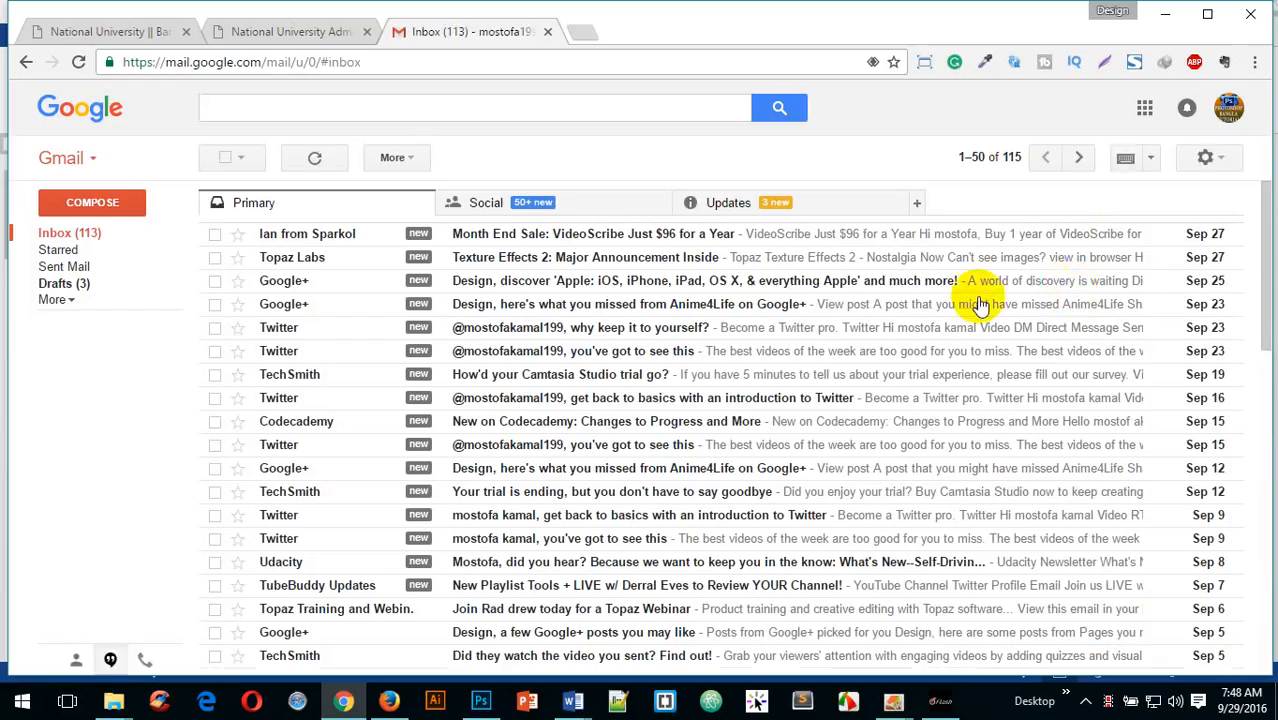
- Look through the Primary and Updates categories of the Gmail inbox and expand the full folder list
scroll(435, 313, "down", 1)
scroll(500, 322, "down", 6)
scroll(558, 333, "up", 8)
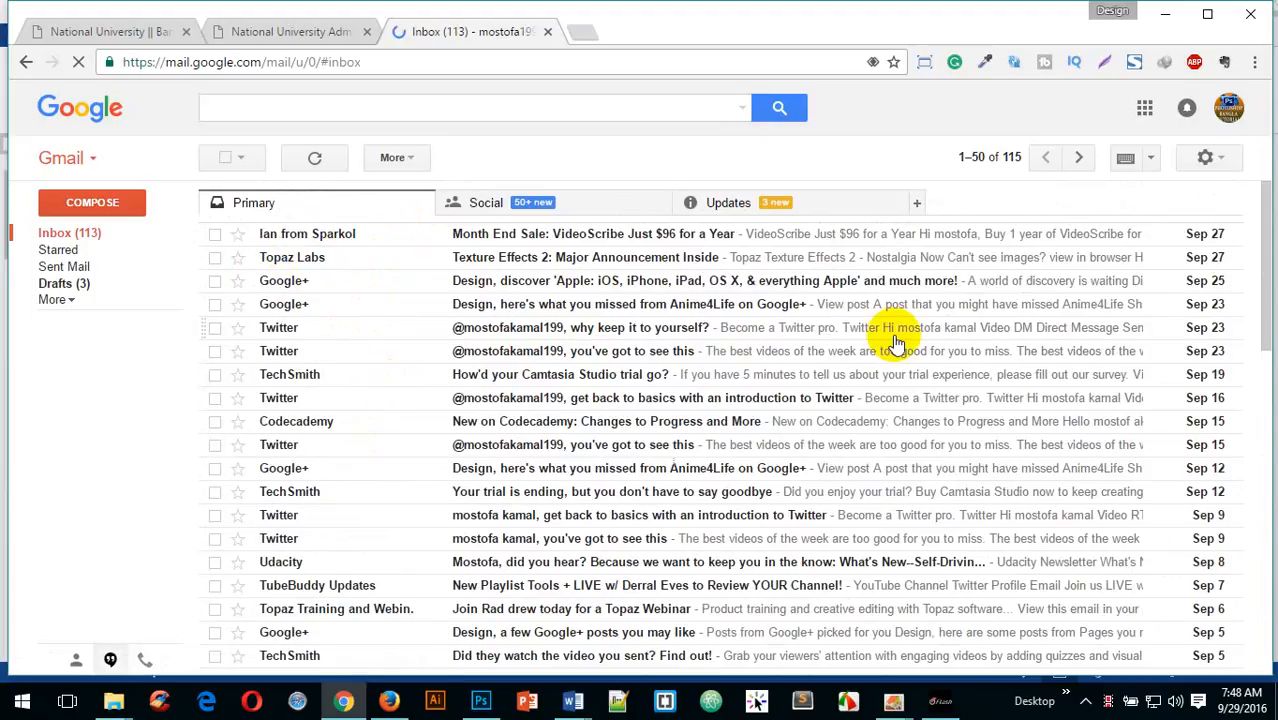
left_click(714, 206)
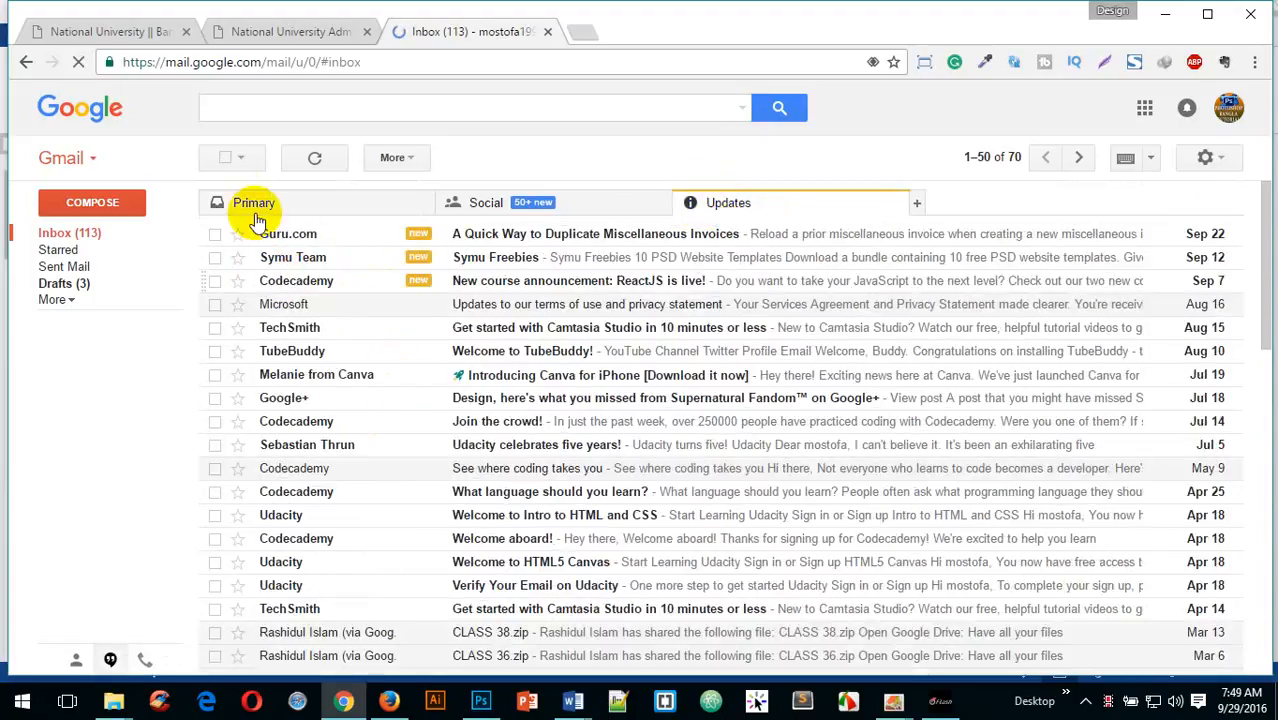
scroll(414, 362, "down", 10)
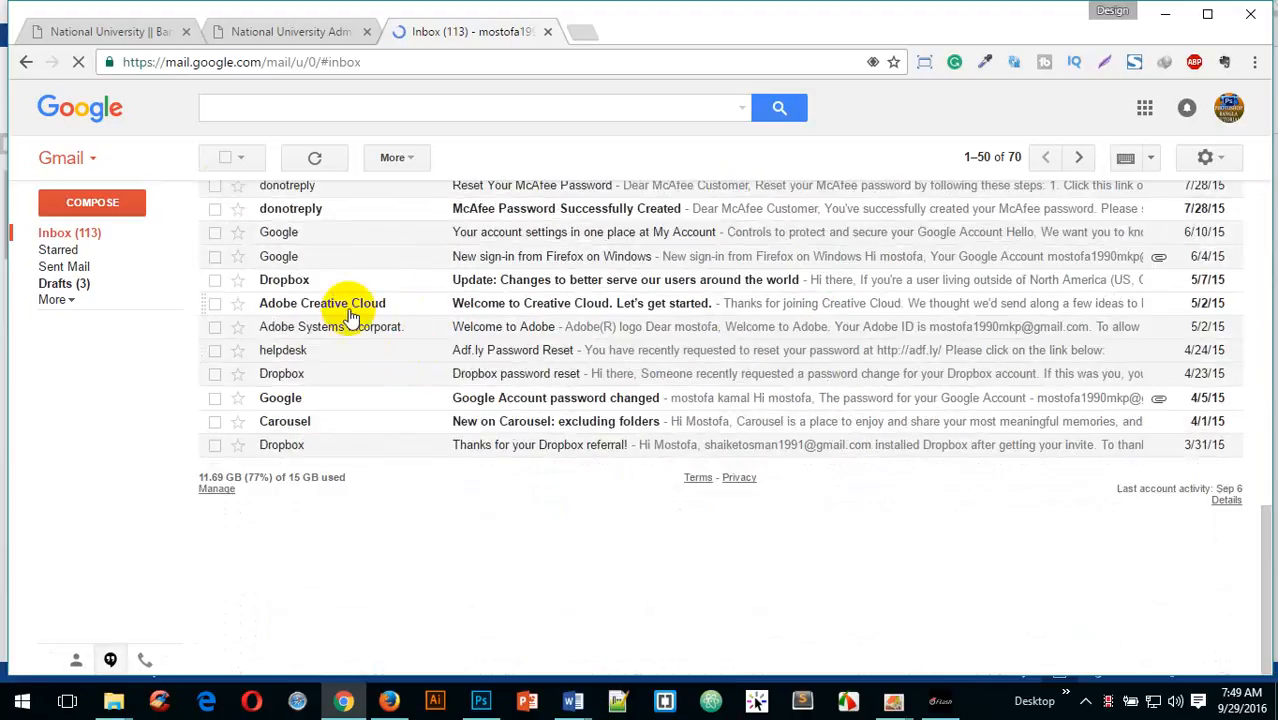
scroll(359, 334, "up", 10)
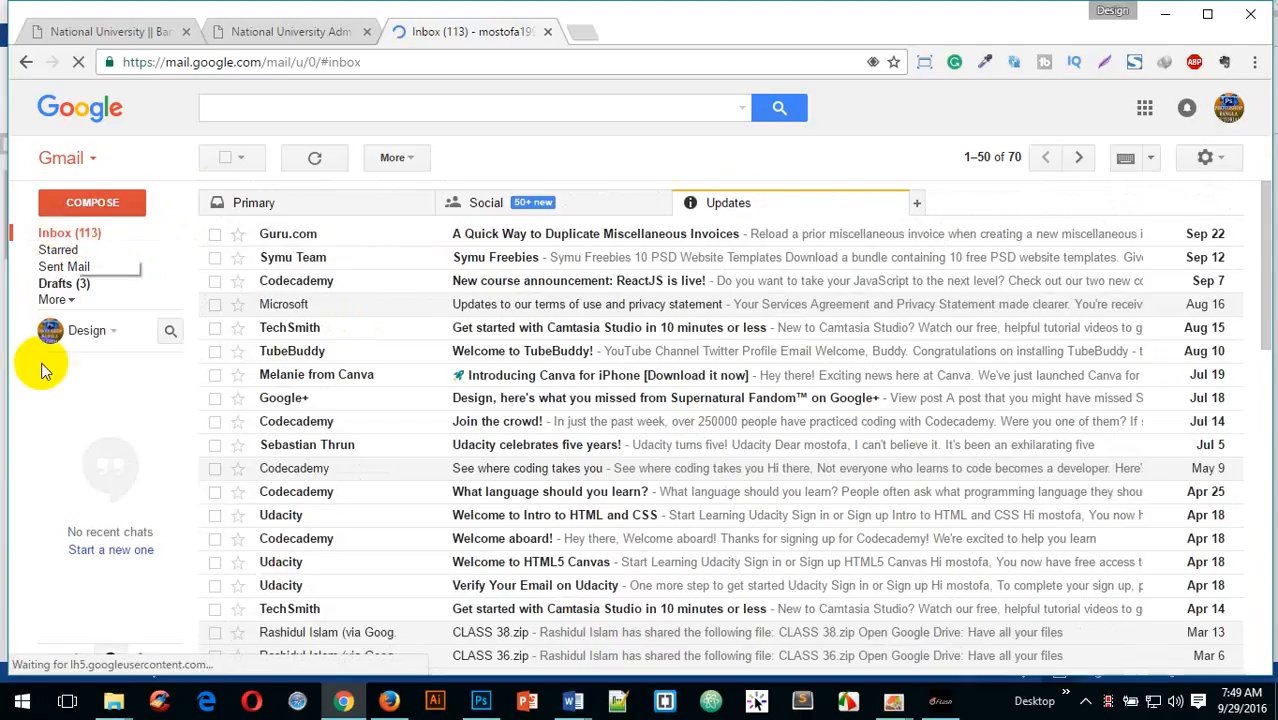
left_click(62, 300)
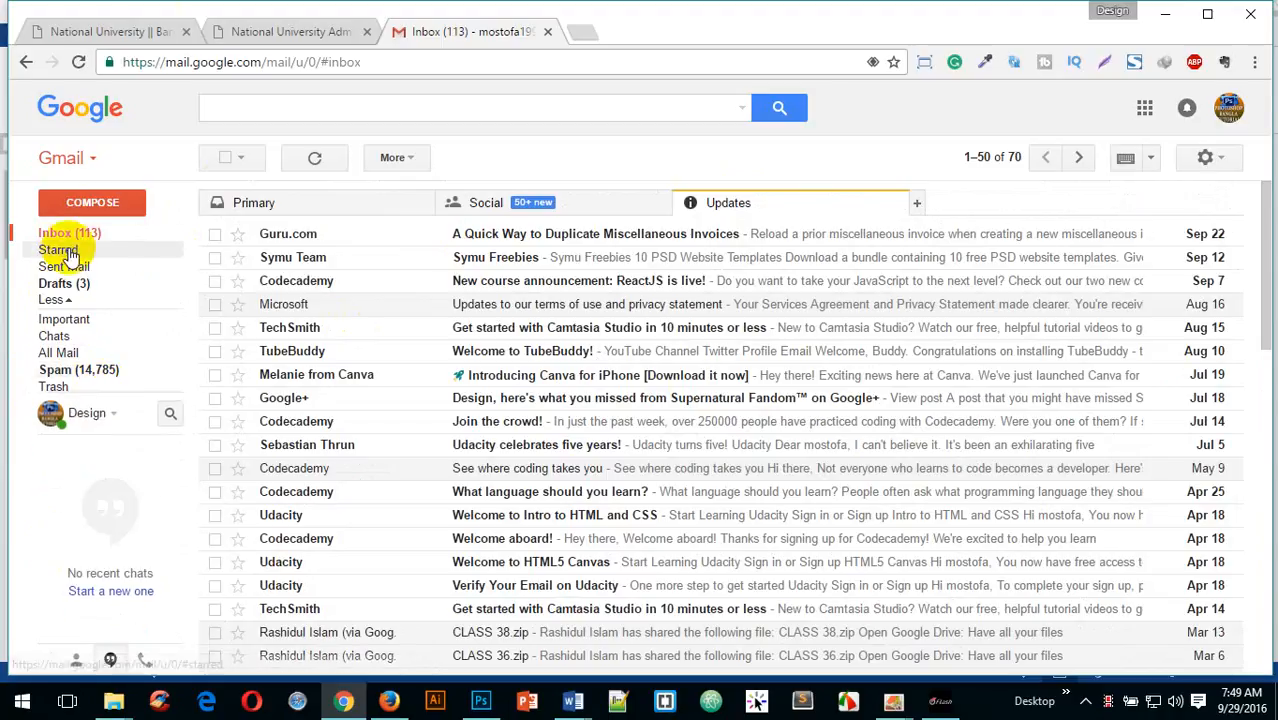
- Start a new Gmail message and place the cursor in its recipient field
left_click(96, 222)
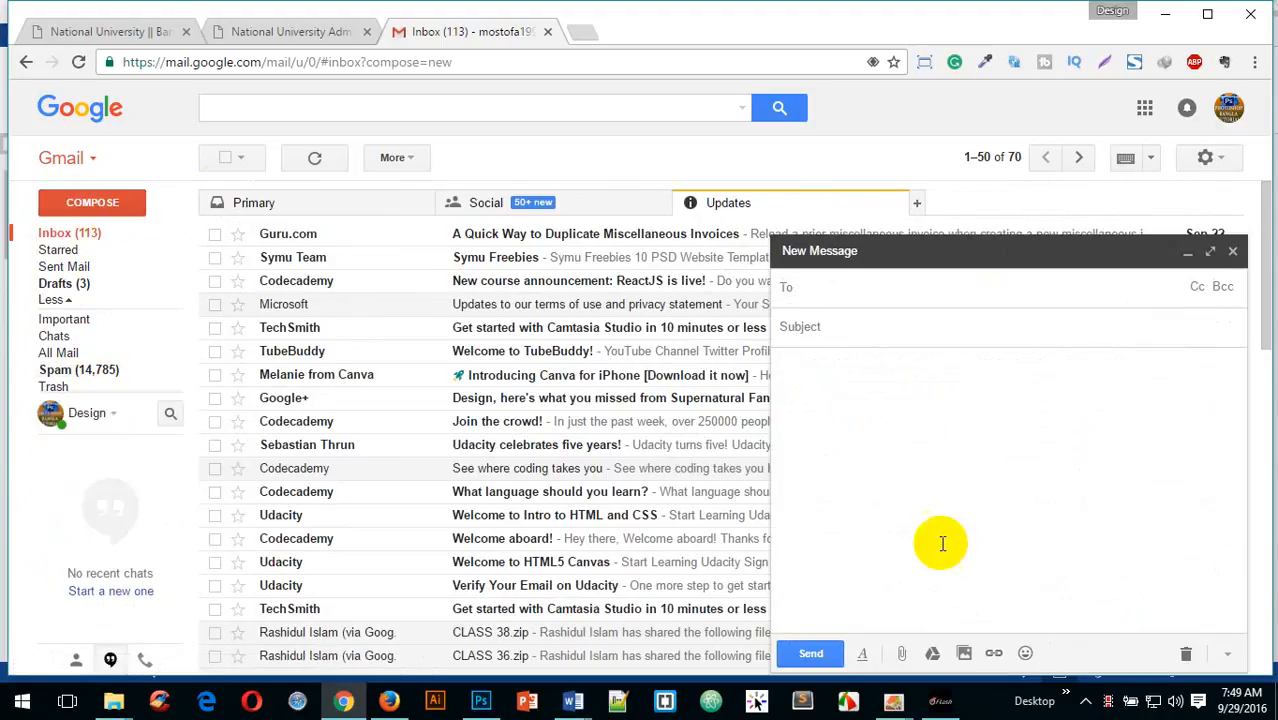
left_click(973, 519)
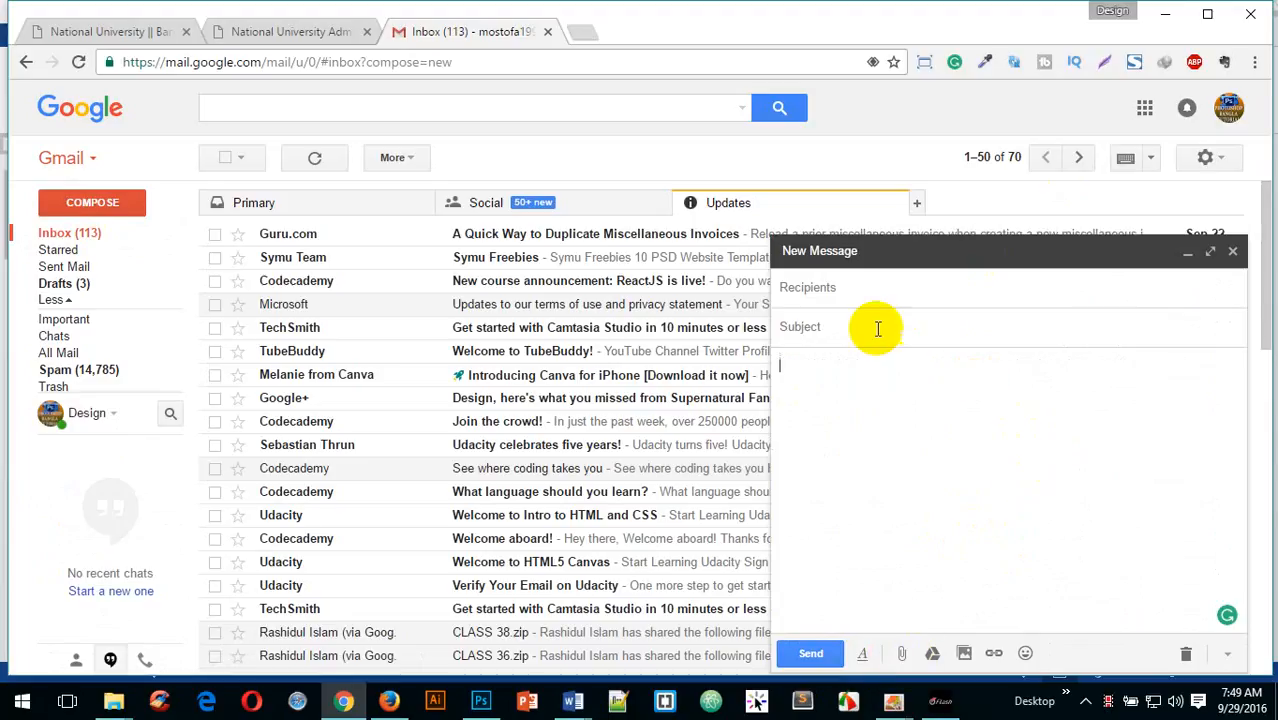
left_click(903, 283)
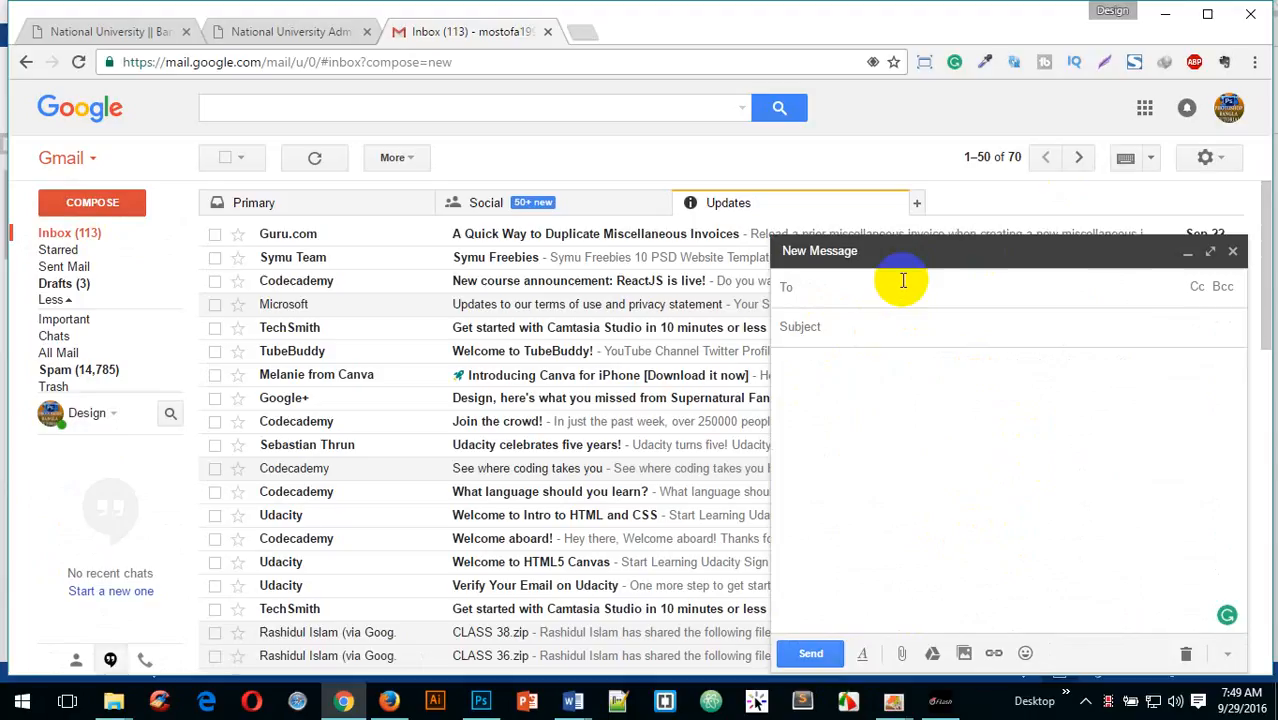
- Switch to Document2 in Word, display the insert tools, and view the lower part of the blank page
left_click(572, 701)
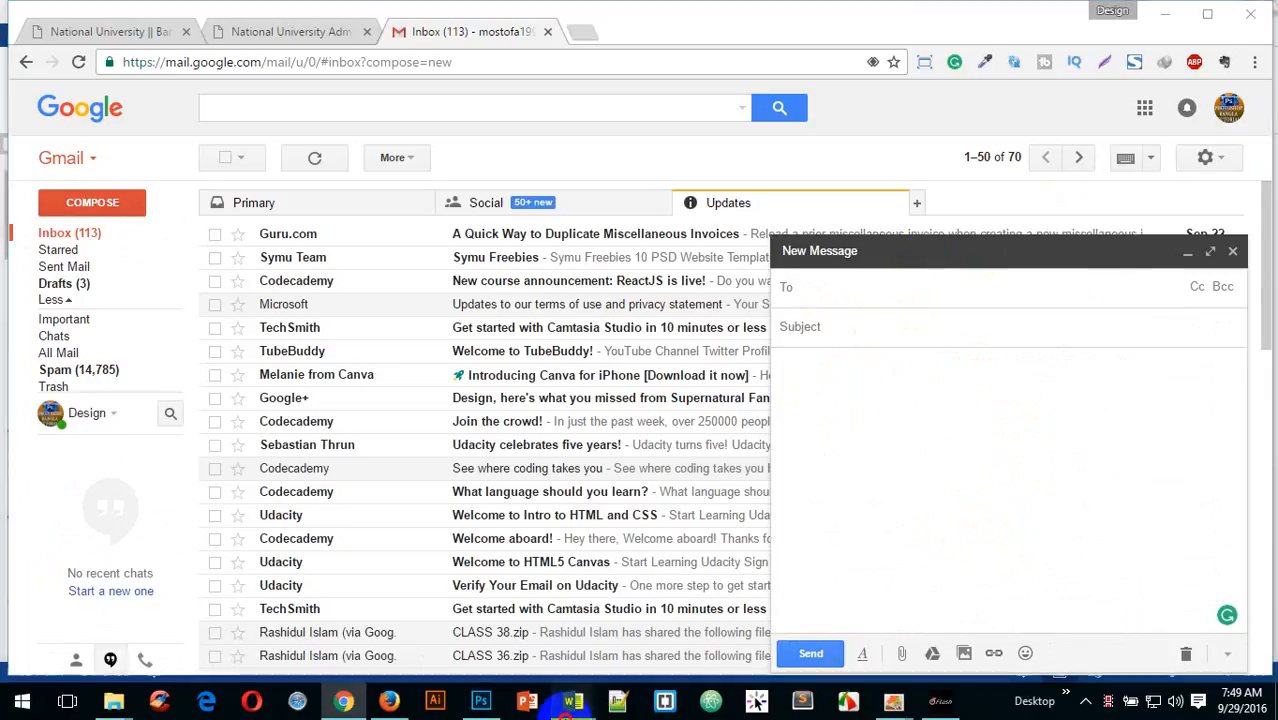
mouse_move(631, 622)
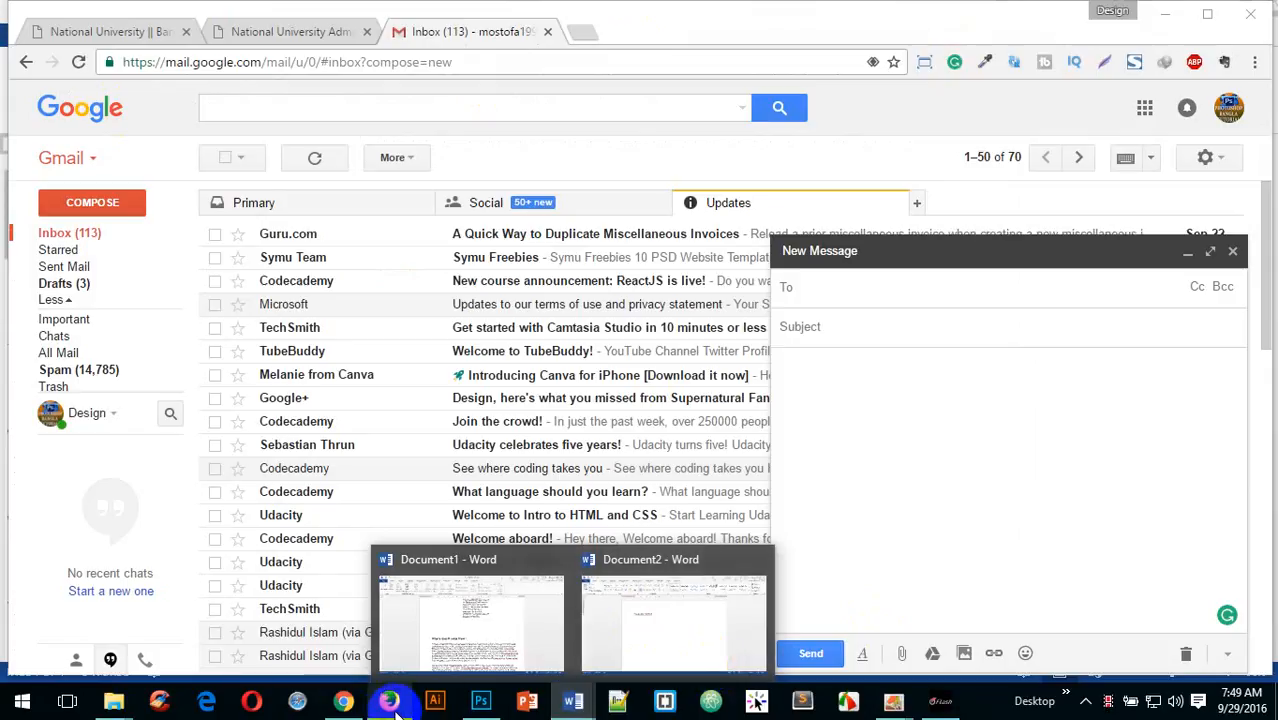
left_click(581, 714)
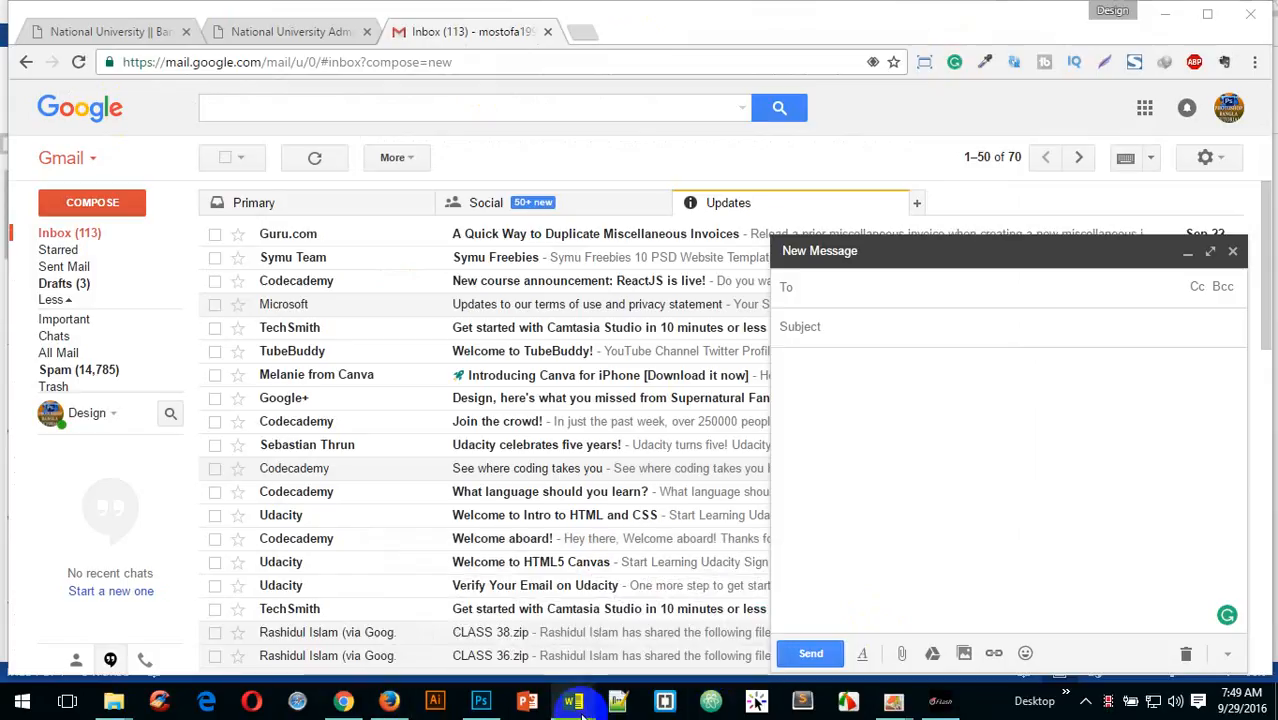
mouse_move(583, 708)
left_click(651, 655)
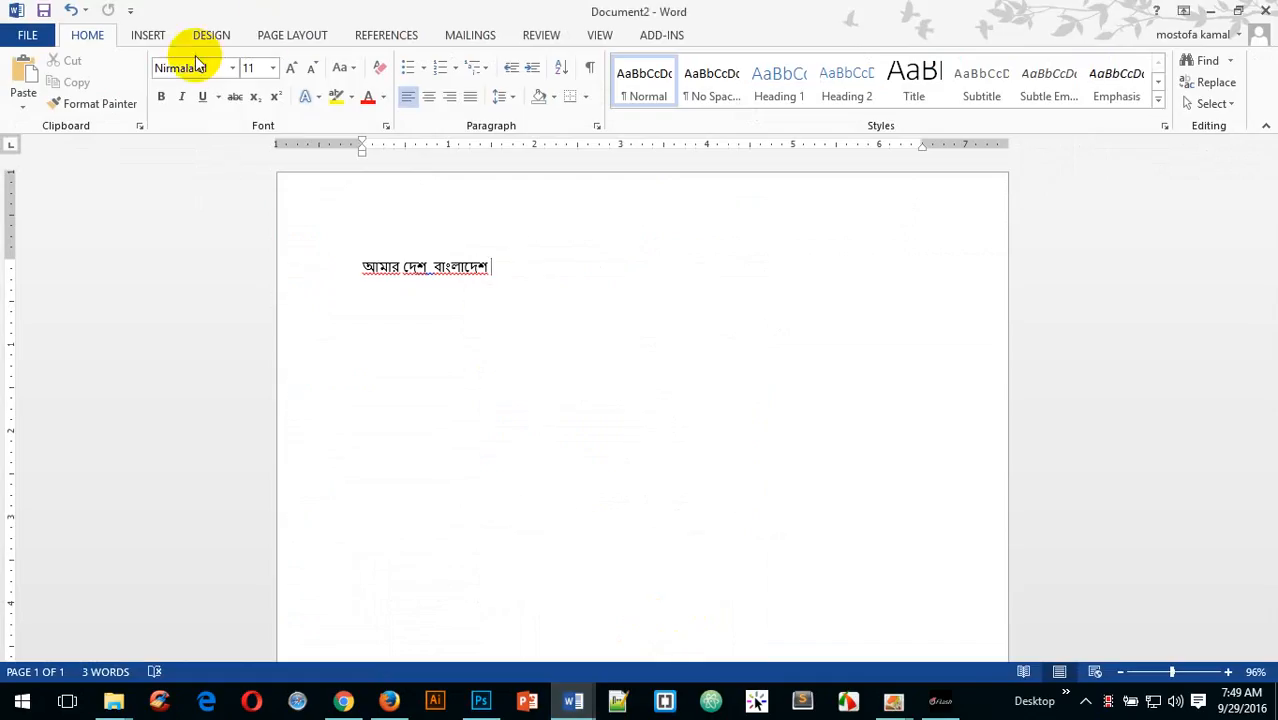
left_click(148, 35)
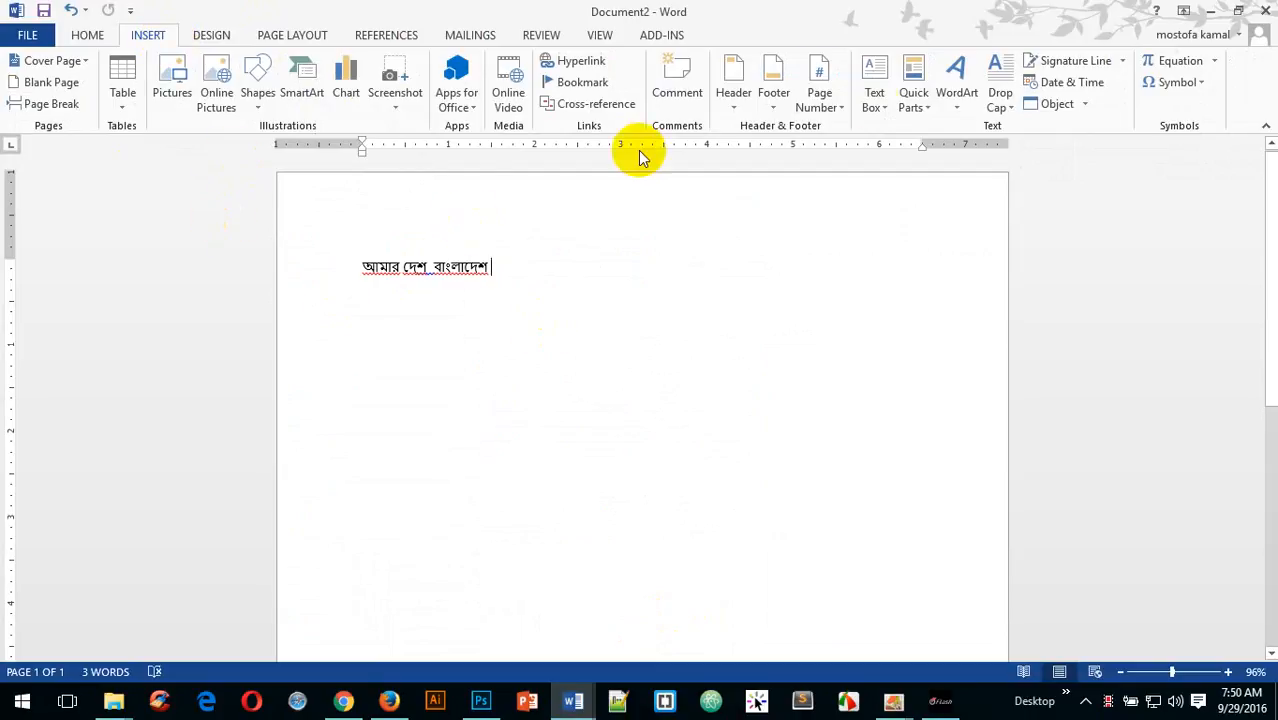
scroll(610, 364, "down", 5)
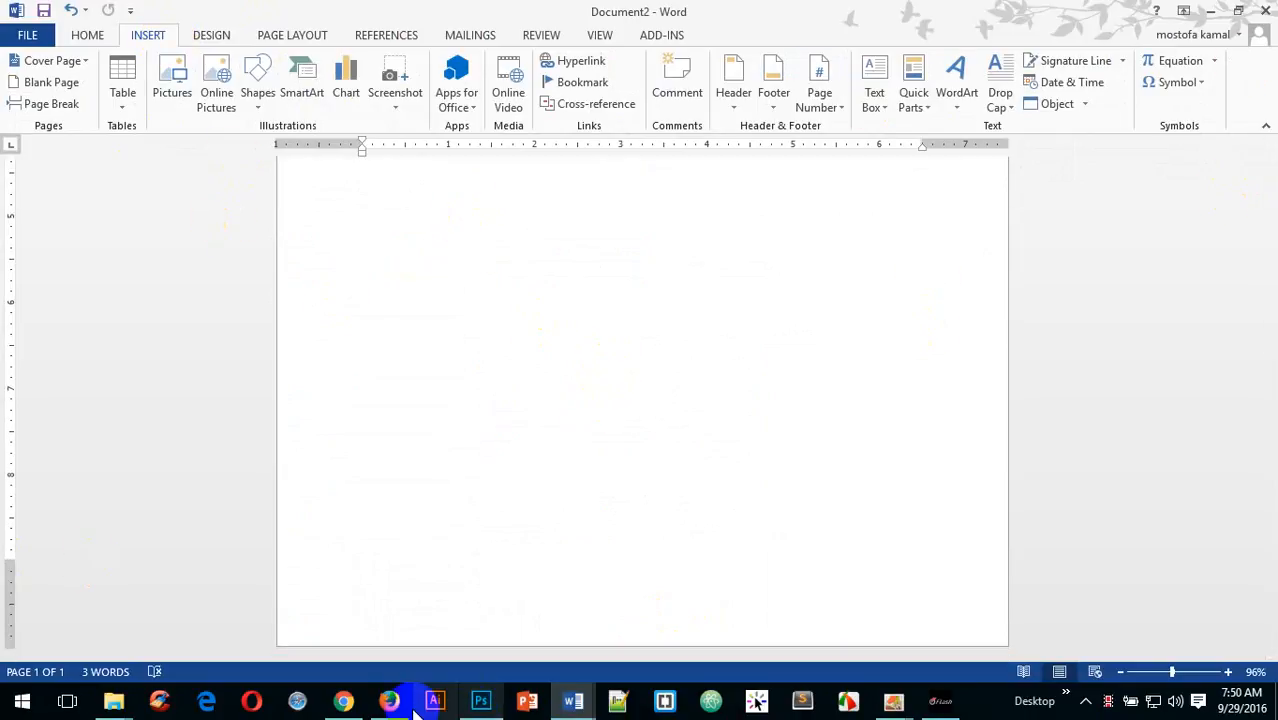
- View the new Gmail message in Chrome briefly, and return to Document2 in Word with the review tools displayed
left_click(344, 701)
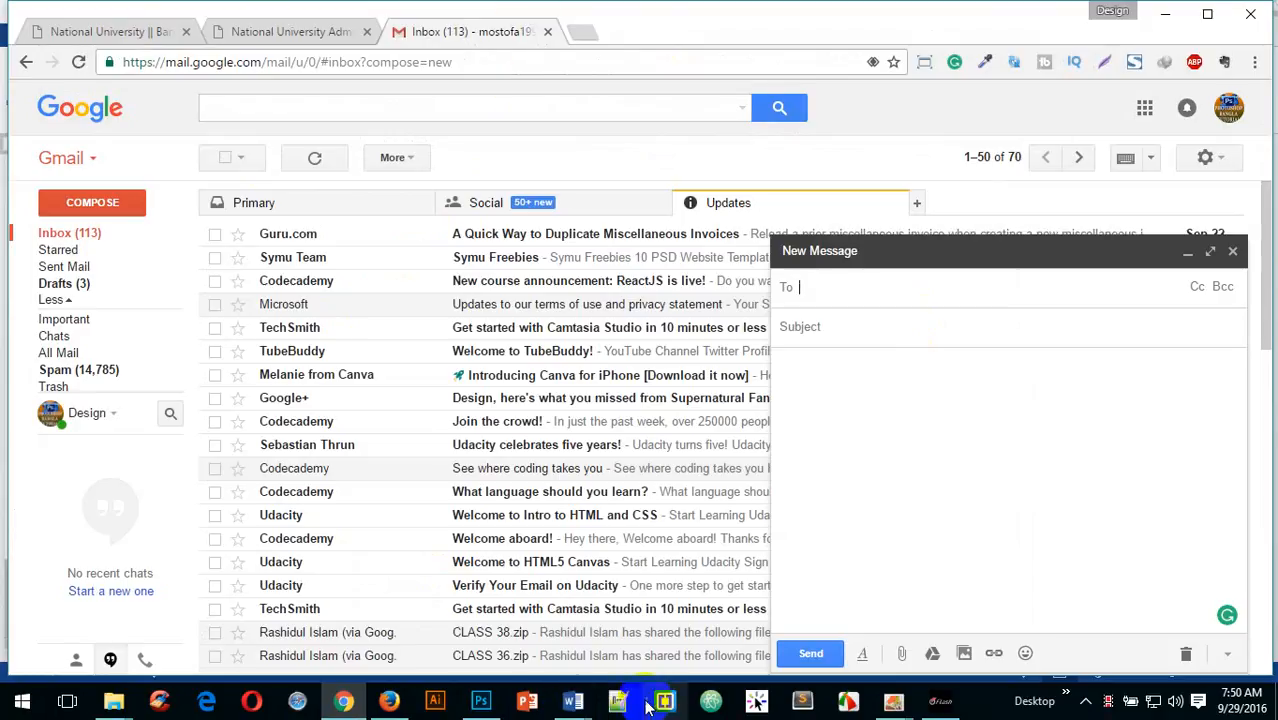
left_click(572, 703)
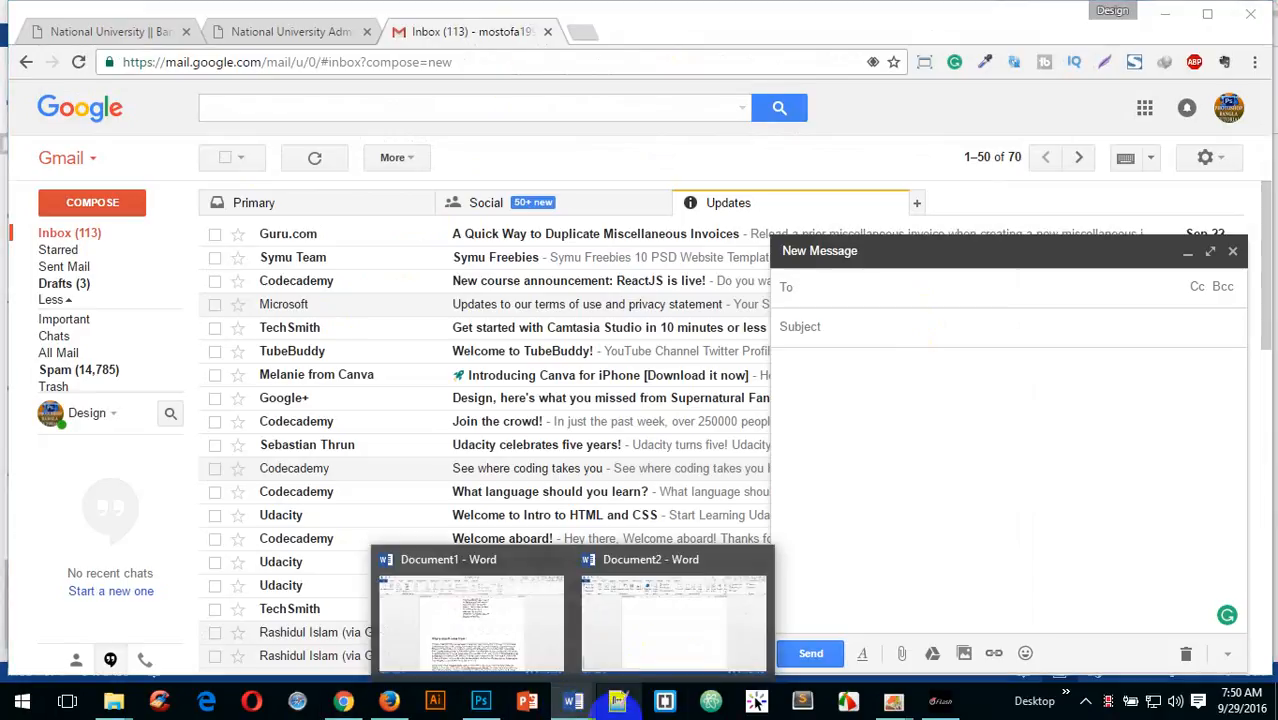
left_click(633, 616)
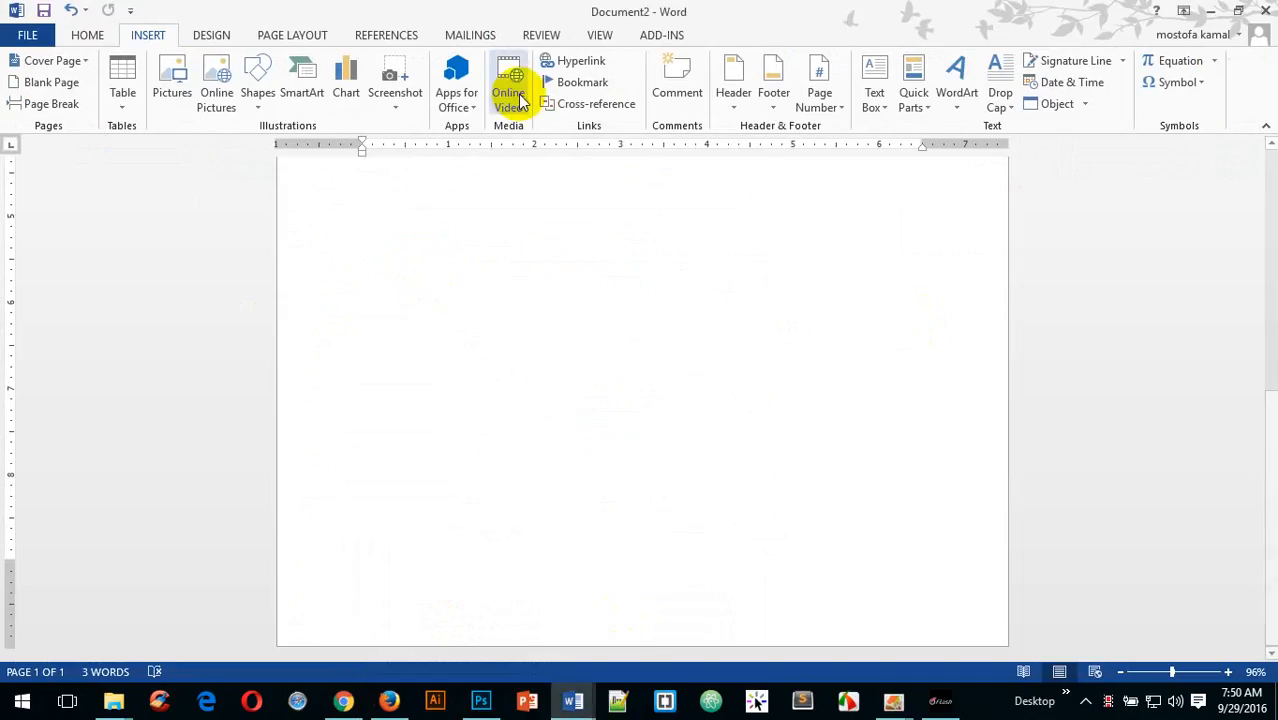
left_click(541, 40)
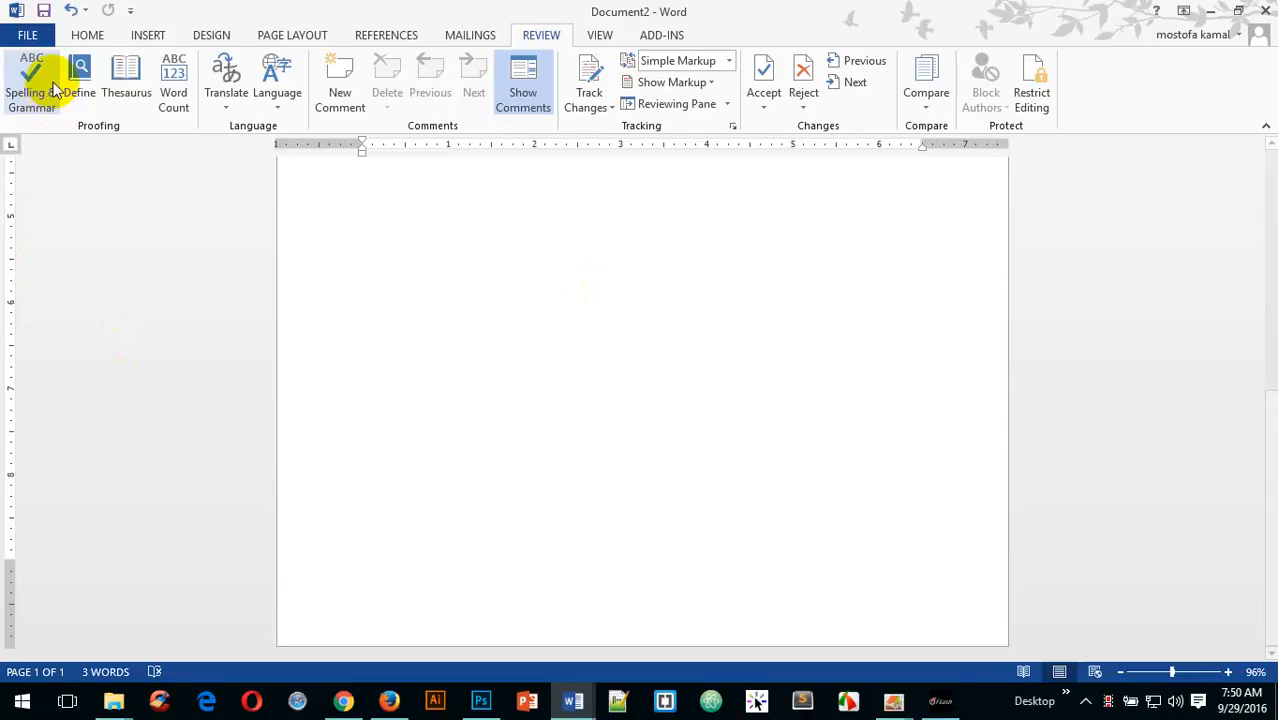
- Delete the Bengali text line at the start of the document
left_click(329, 274)
left_click(456, 219)
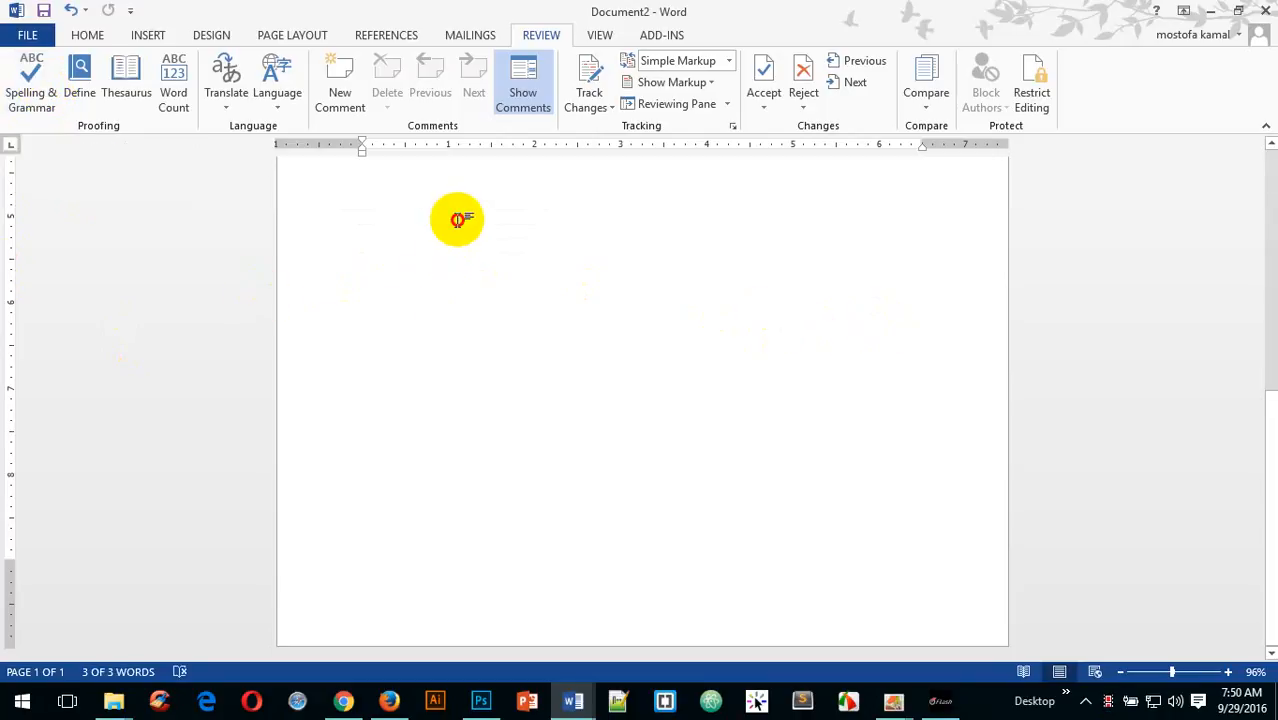
left_click_drag(519, 180, 199, 148)
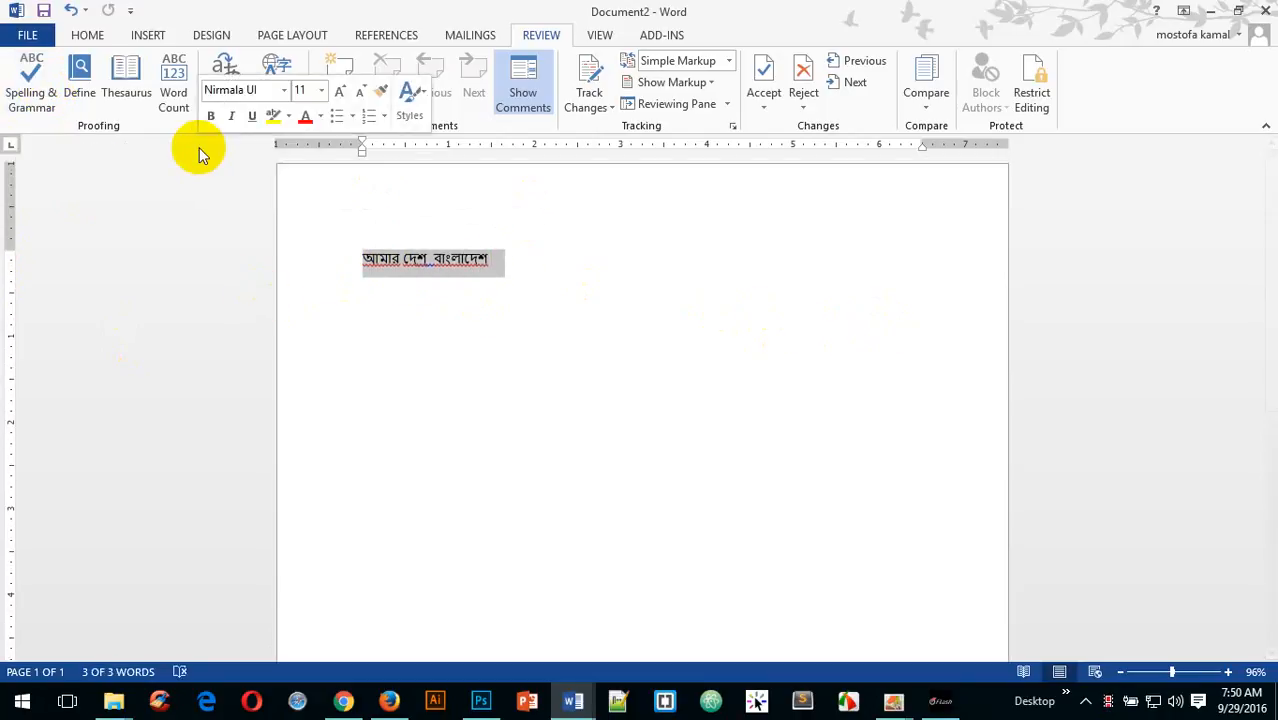
key("Delete")
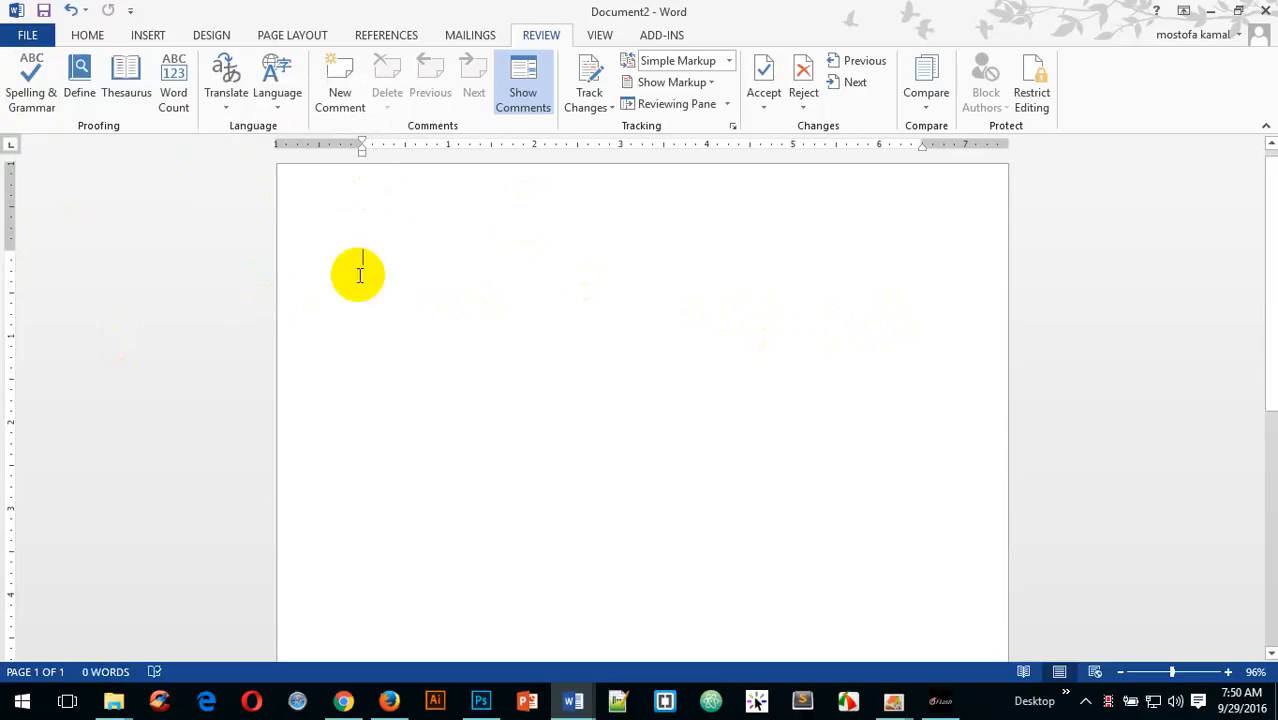
- Set the font to Calibri (Body) and write "Bangladesh cot" on the empty page
left_click(88, 35)
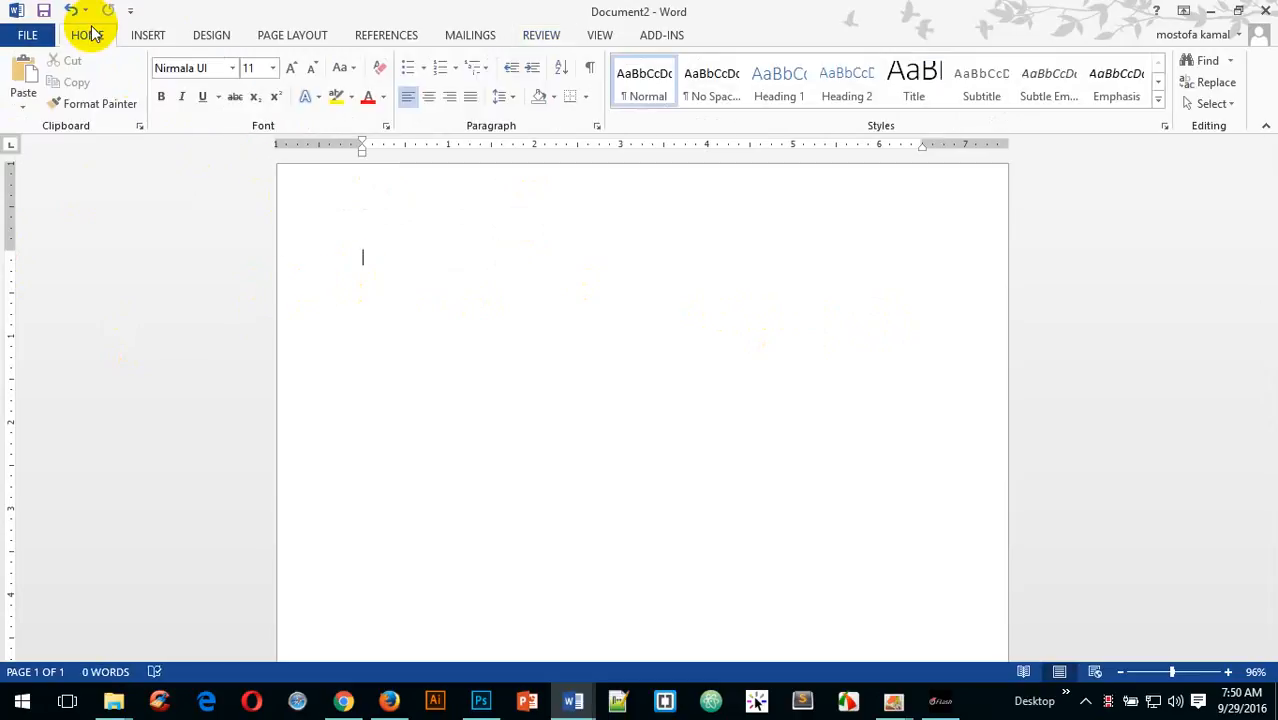
left_click(233, 68)
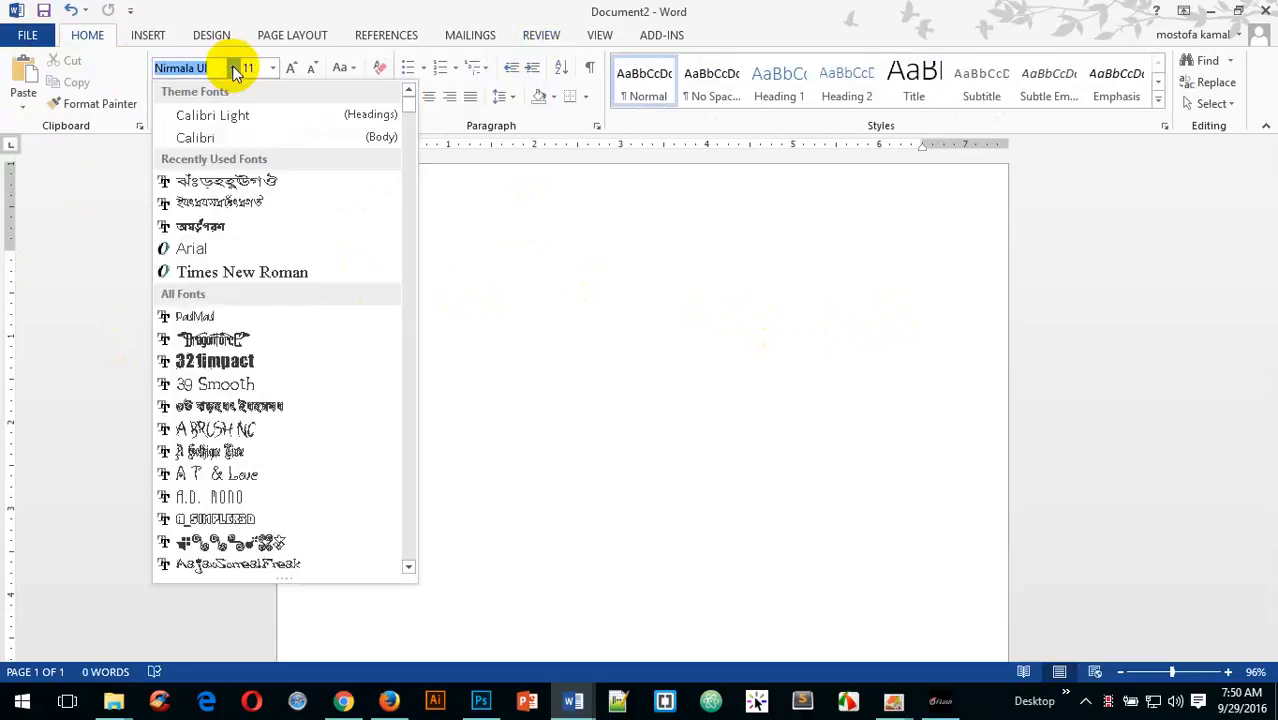
left_click(242, 134)
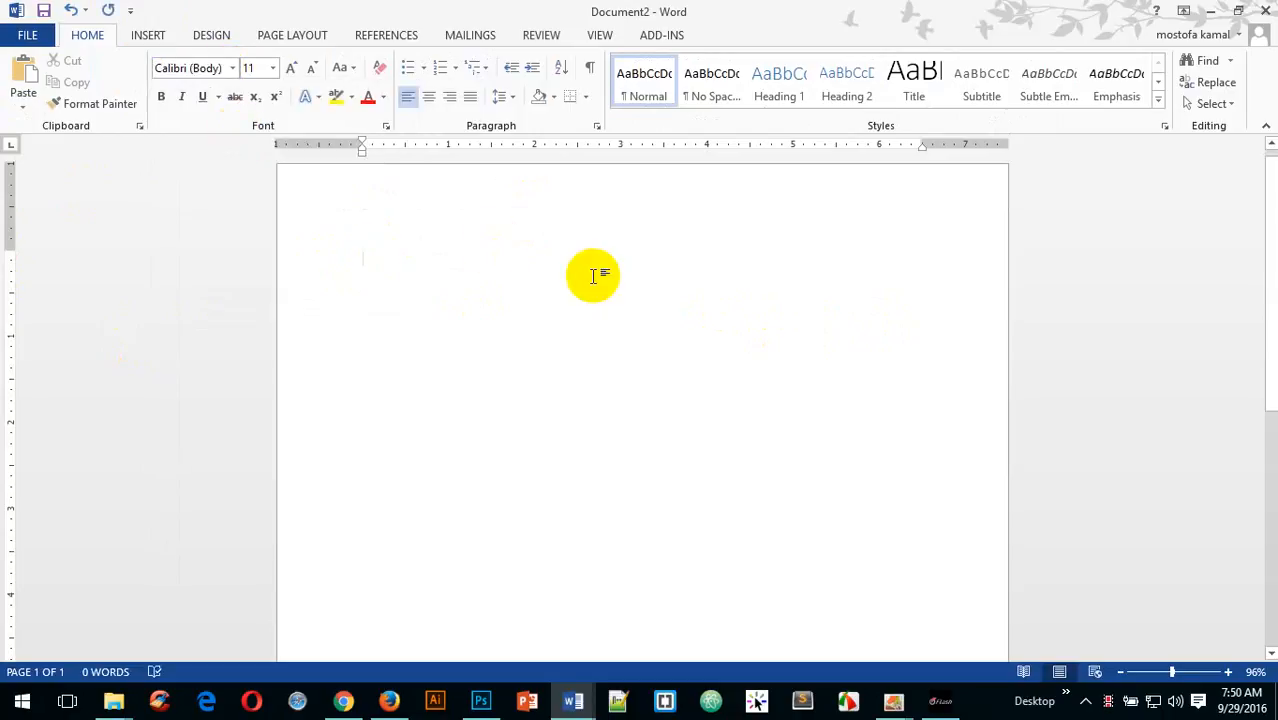
type("B")
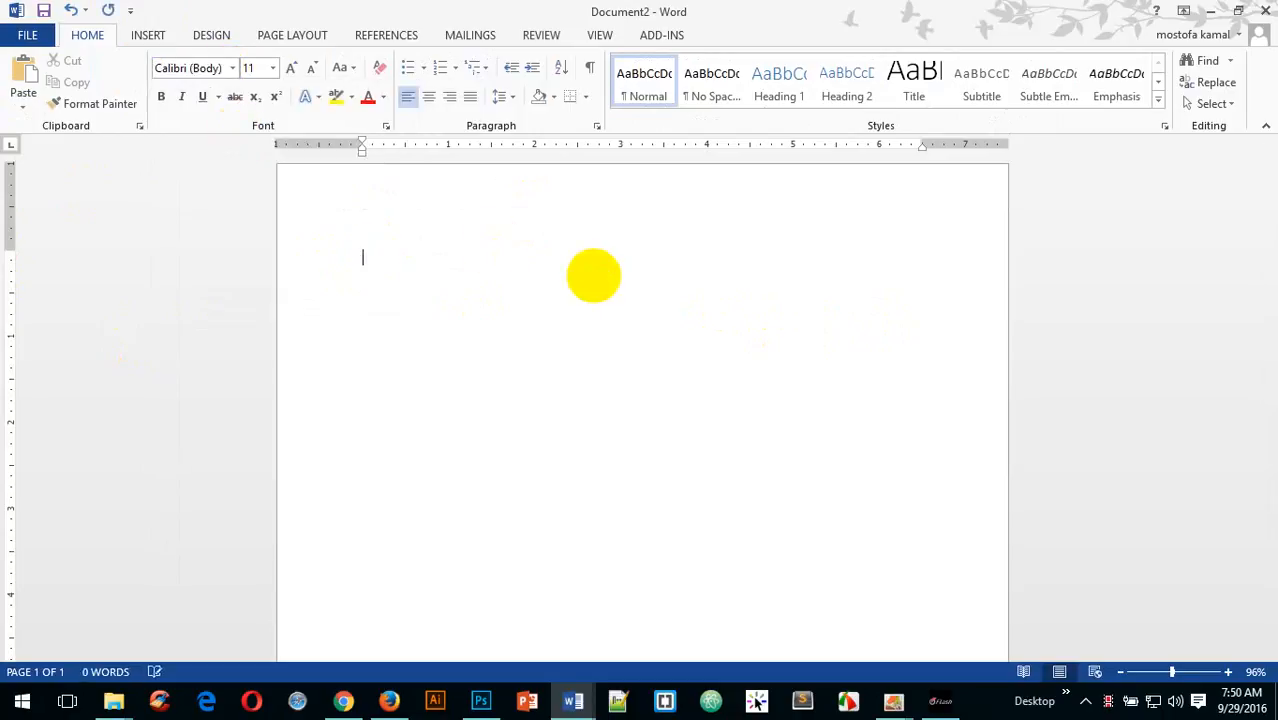
type("angladesh cot")
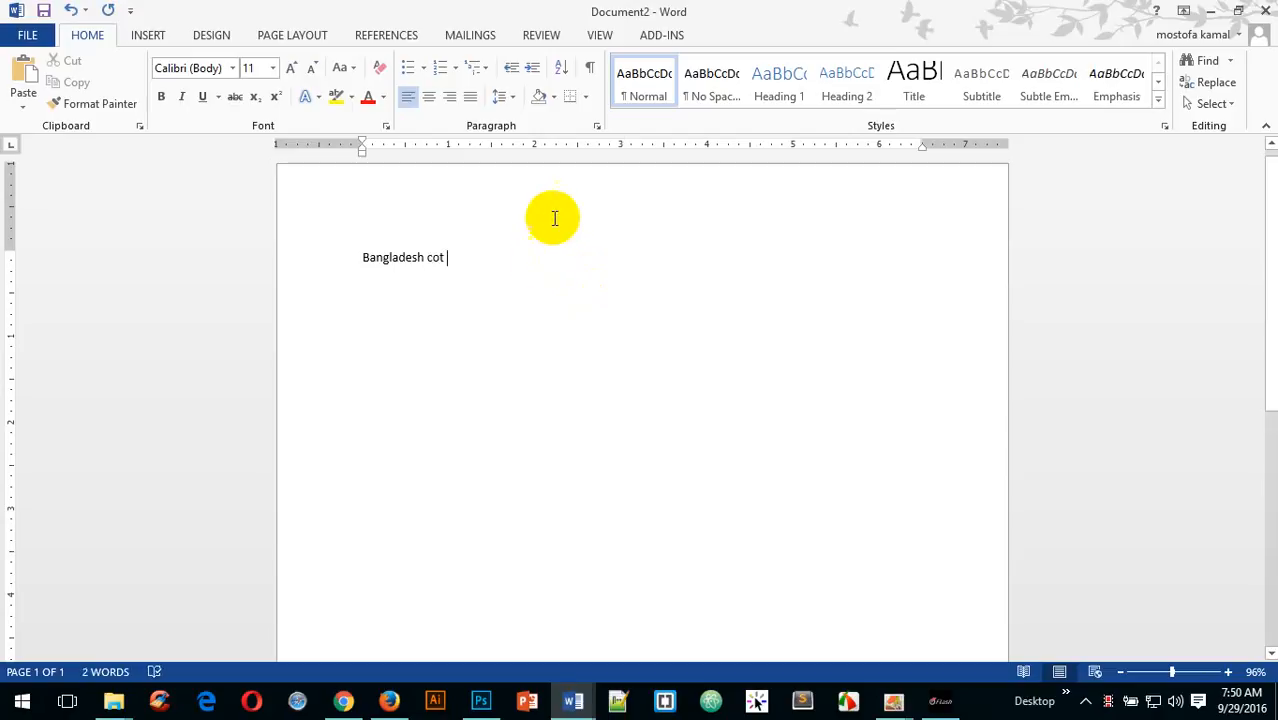
- Run a spelling and grammar check on the word "cot" and decline checking the rest of the document
double_click(430, 257)
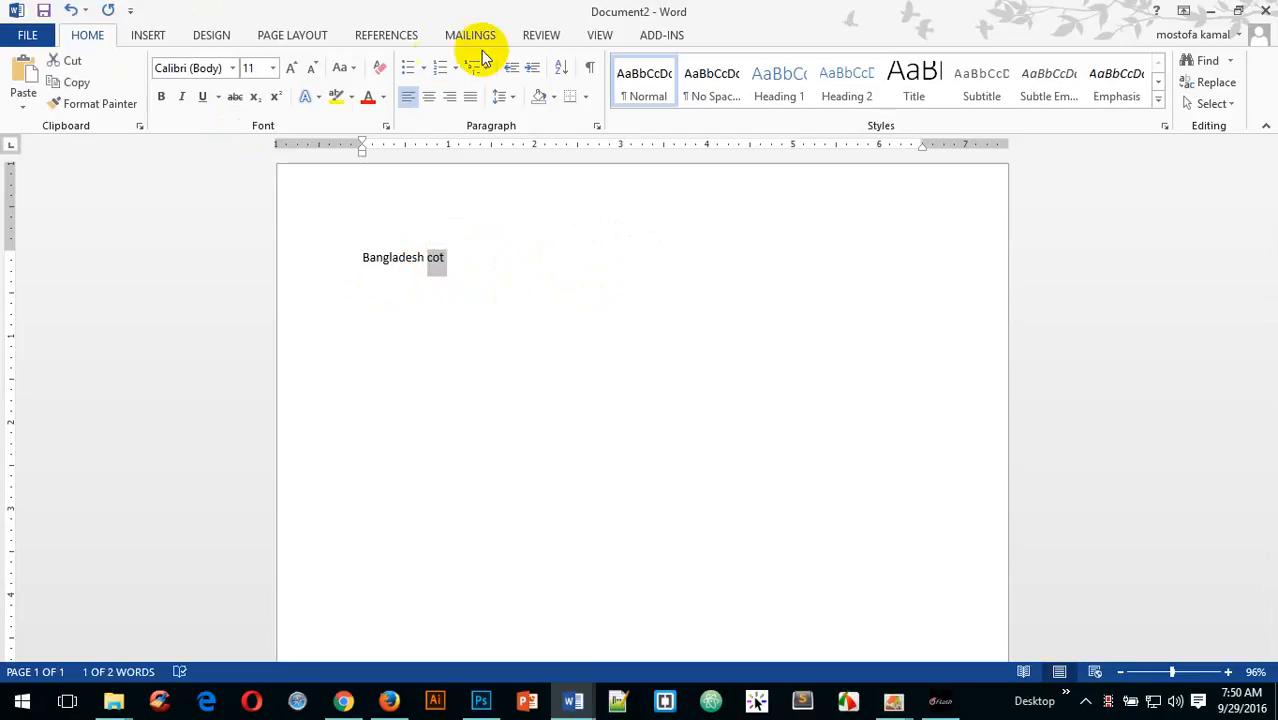
left_click(541, 35)
left_click(33, 100)
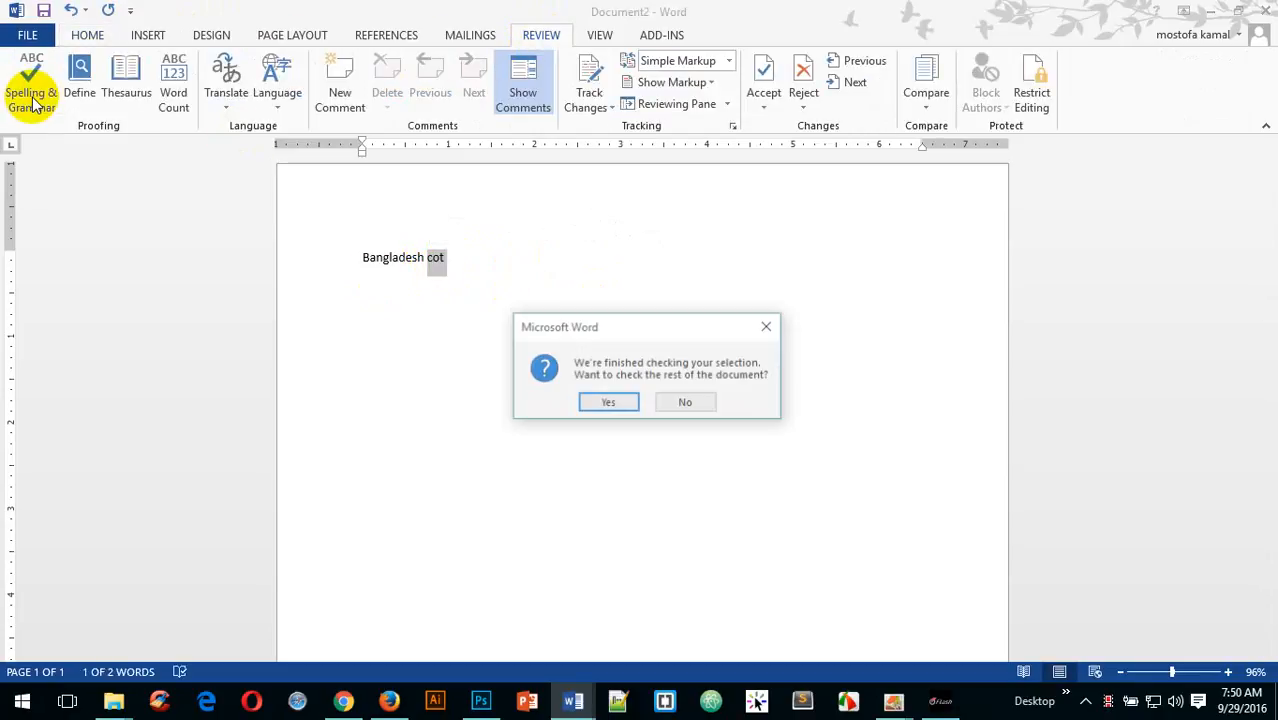
left_click_drag(642, 322, 758, 222)
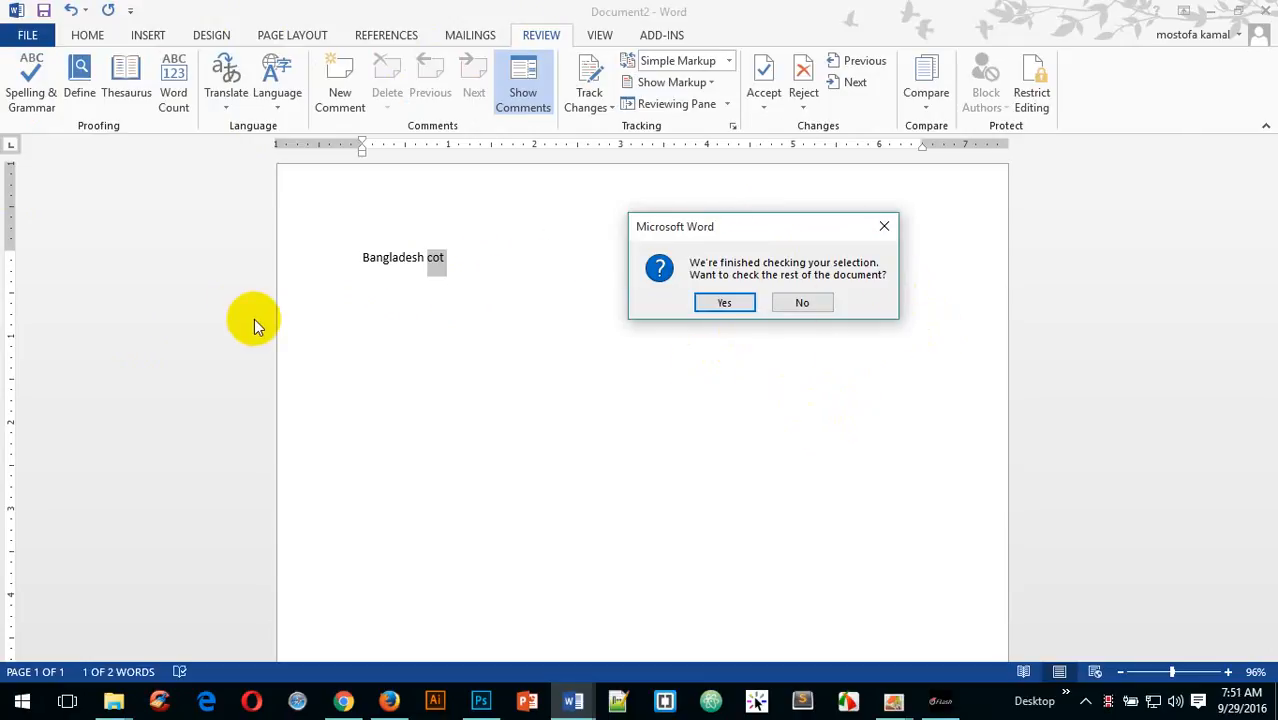
left_click(806, 302)
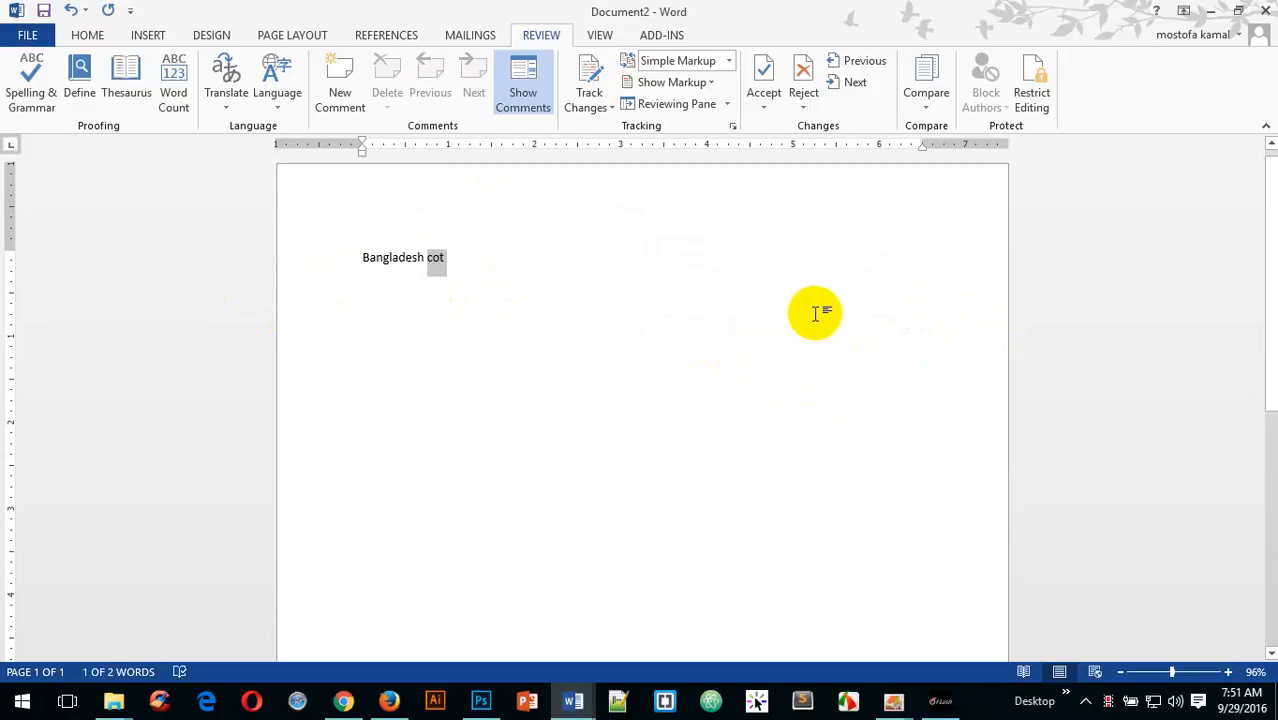
- Replace "cot" with the misspelling "rong" and correct it to "wrong" using the spelling check
type("voo")
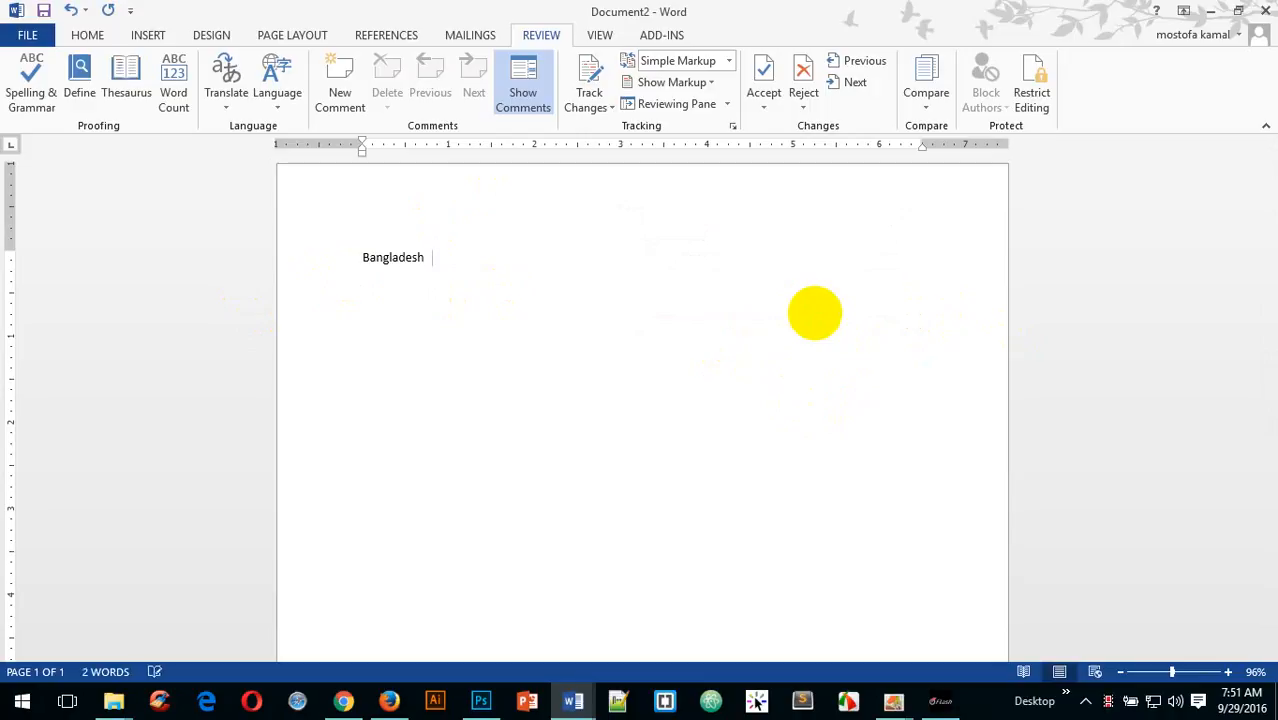
type("b")
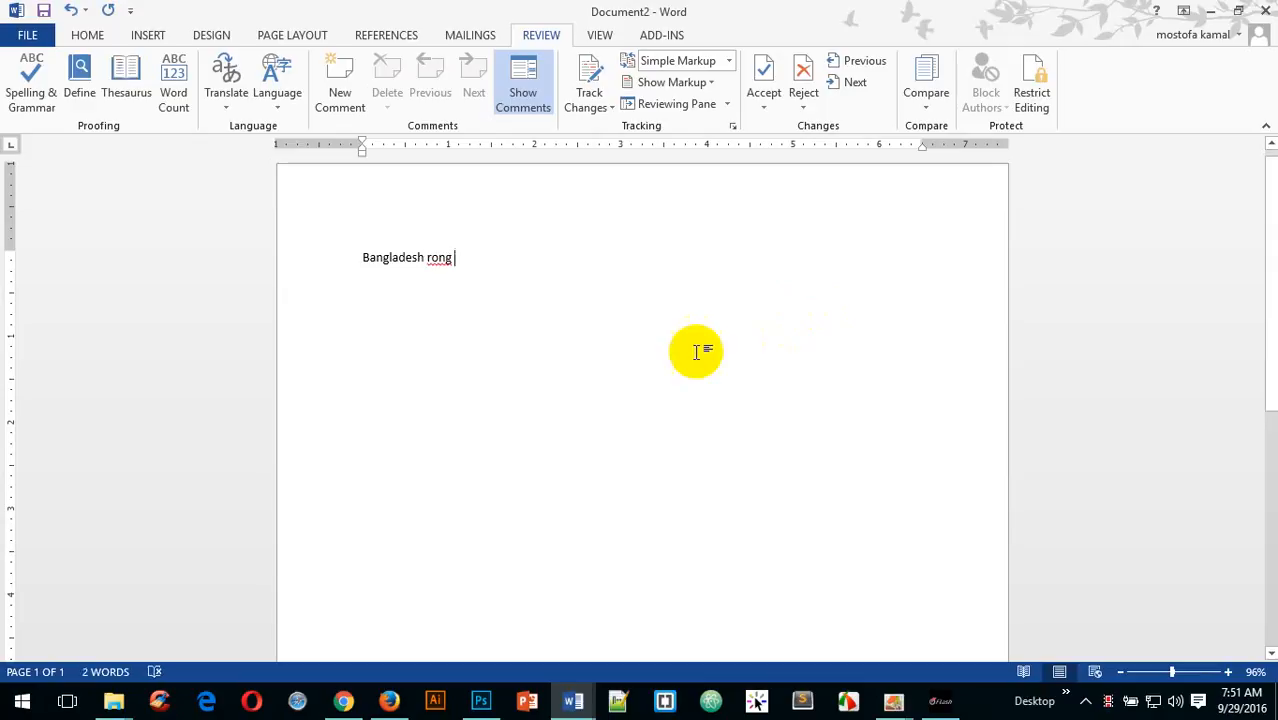
left_click(444, 260)
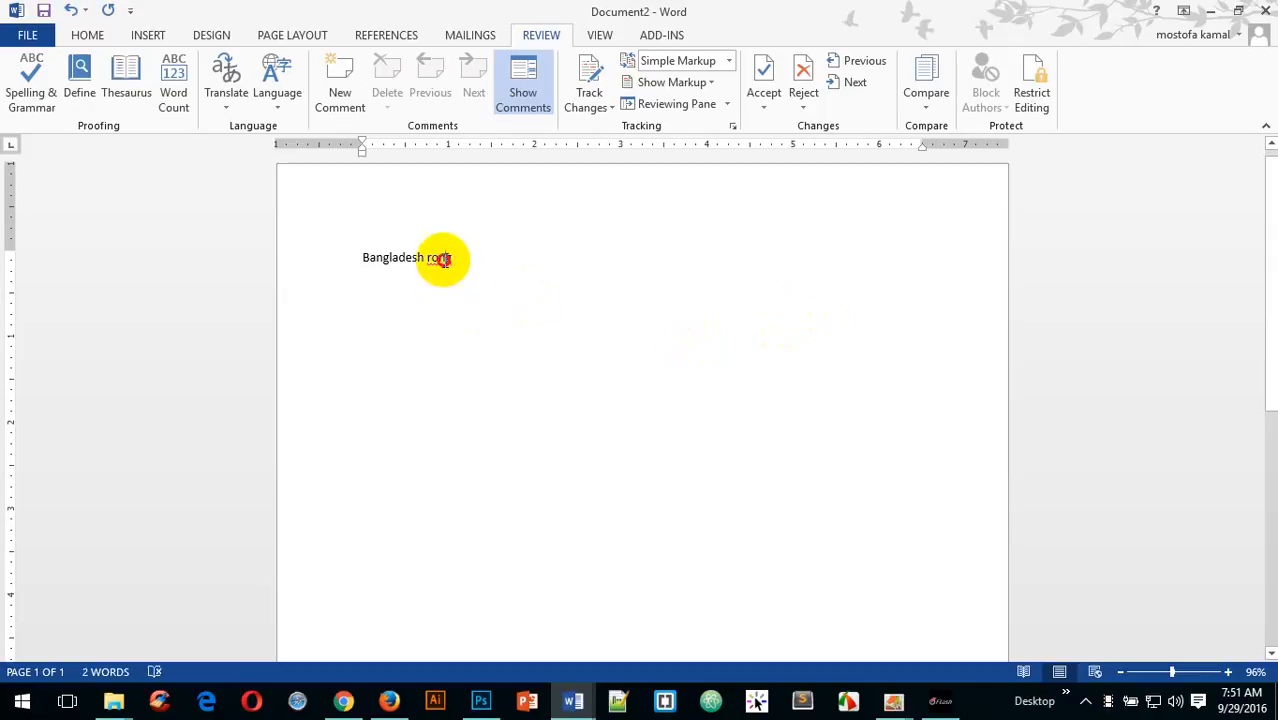
left_click(31, 85)
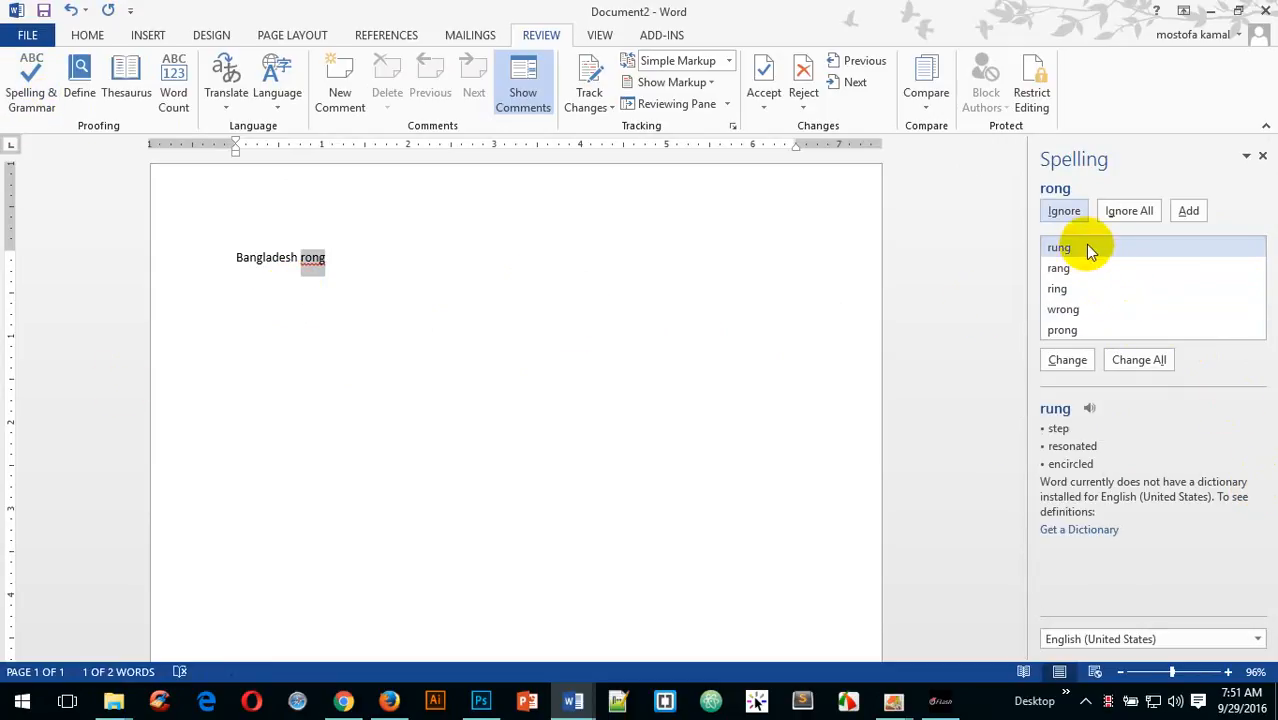
left_click(1065, 318)
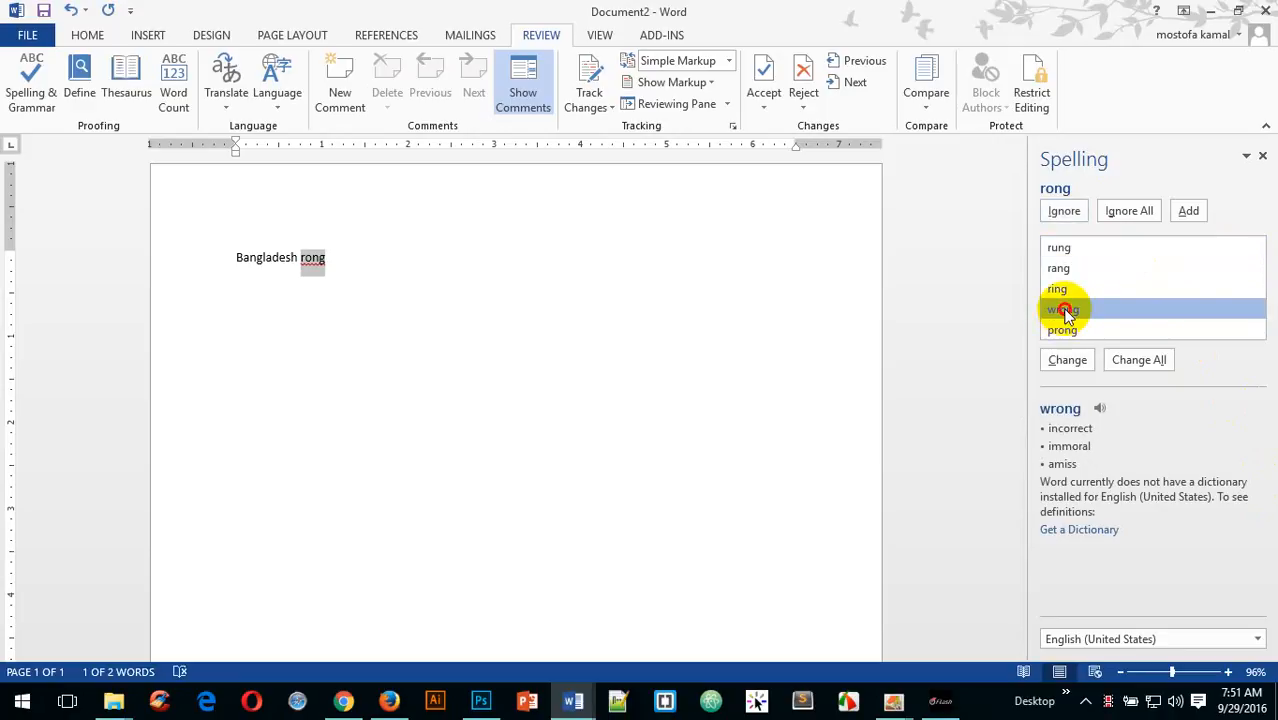
left_click(1066, 314)
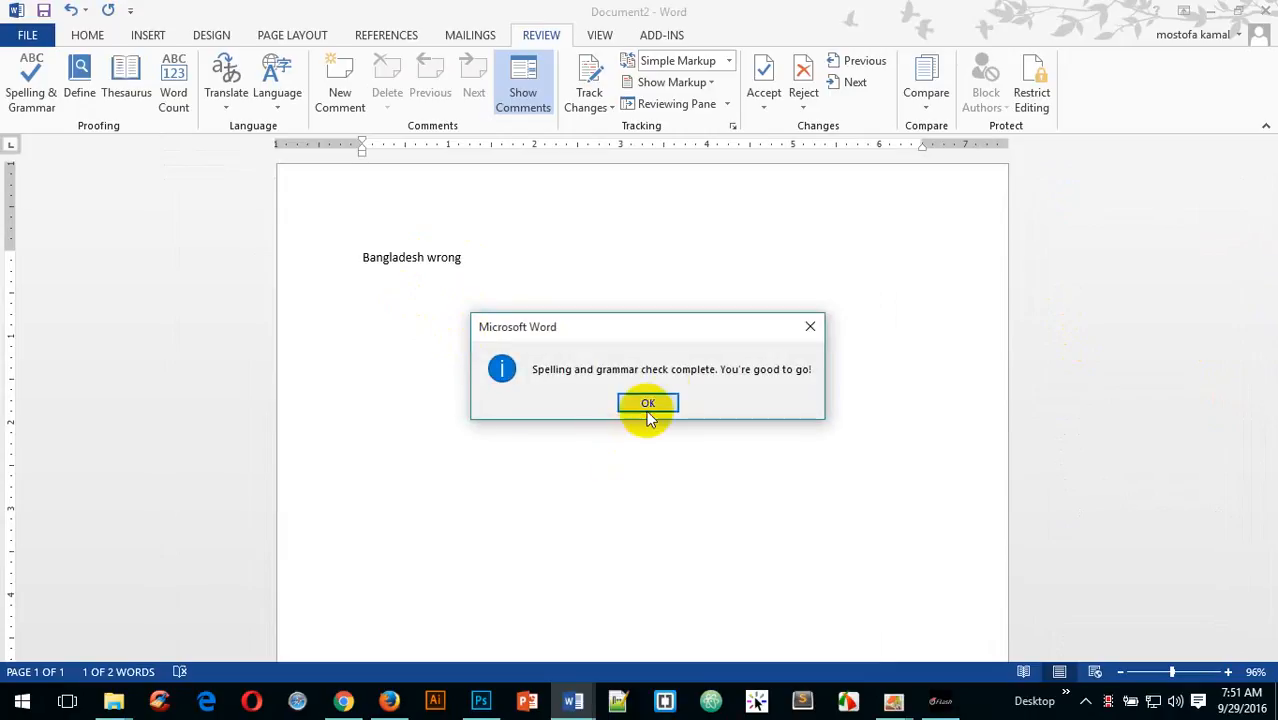
left_click(634, 399)
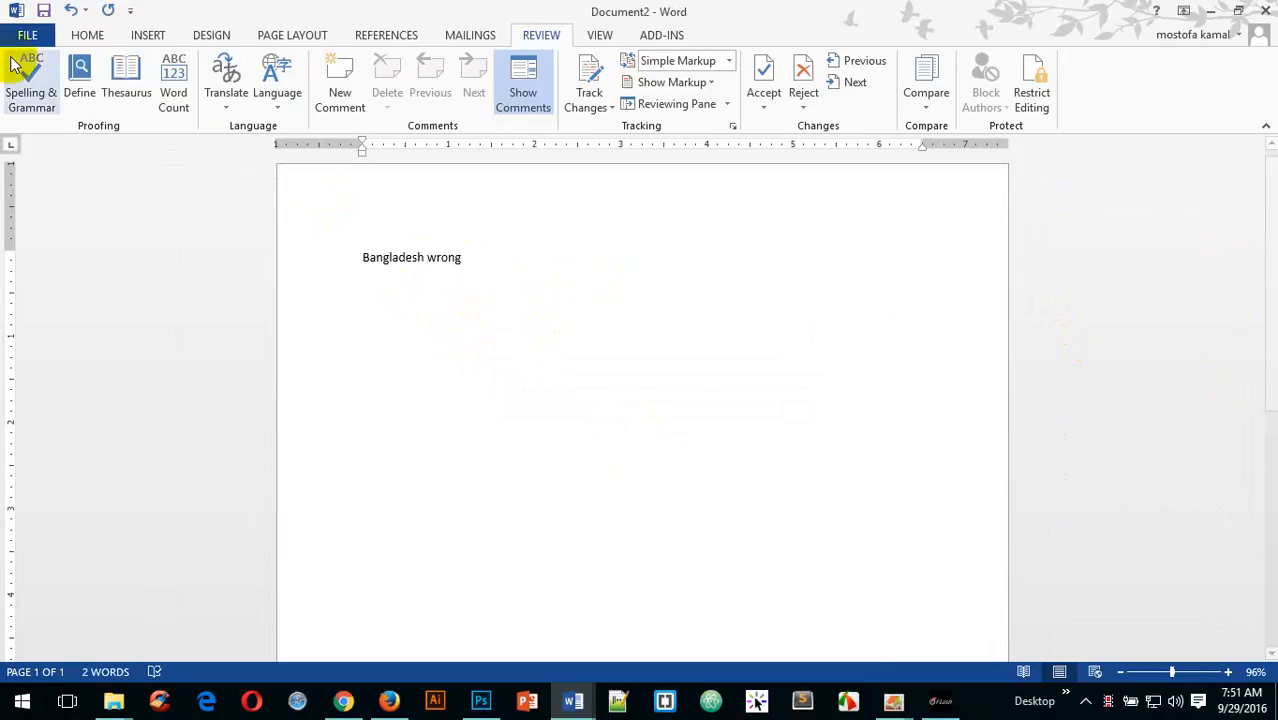
- Review the document's word count statistics, moving the dialog clear of the text, and close them
left_click(172, 95)
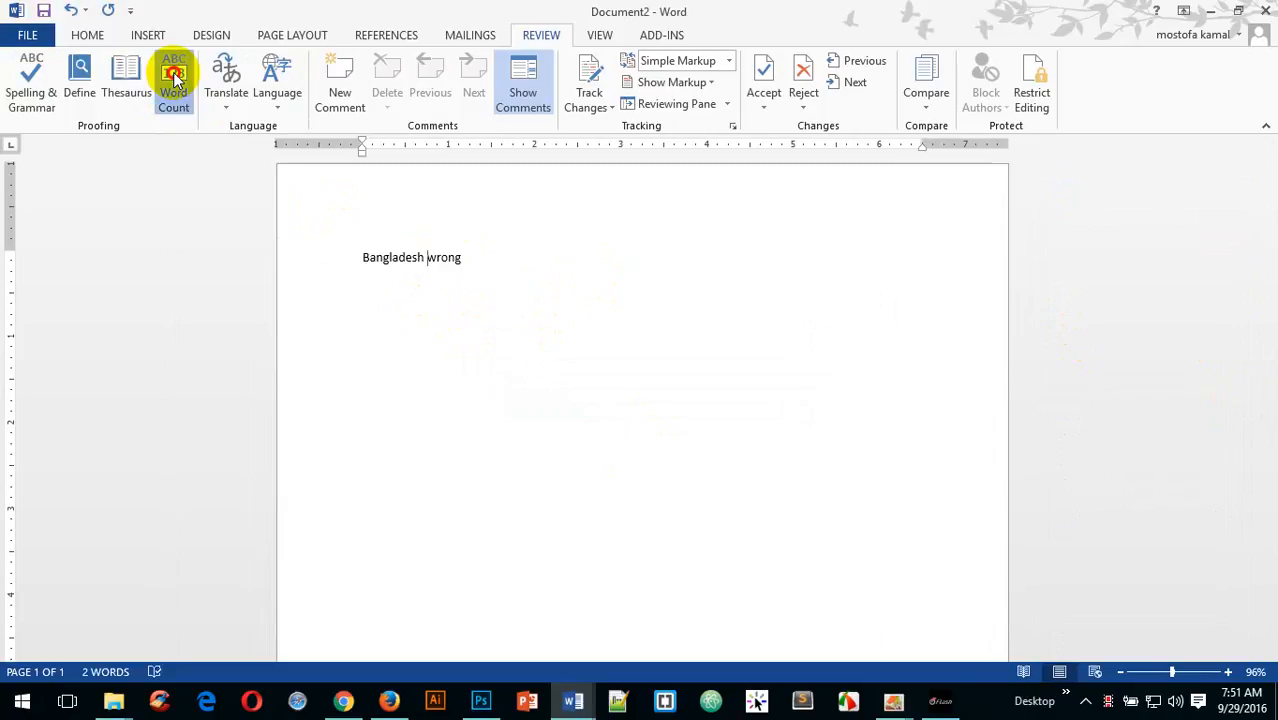
left_click_drag(559, 240, 877, 192)
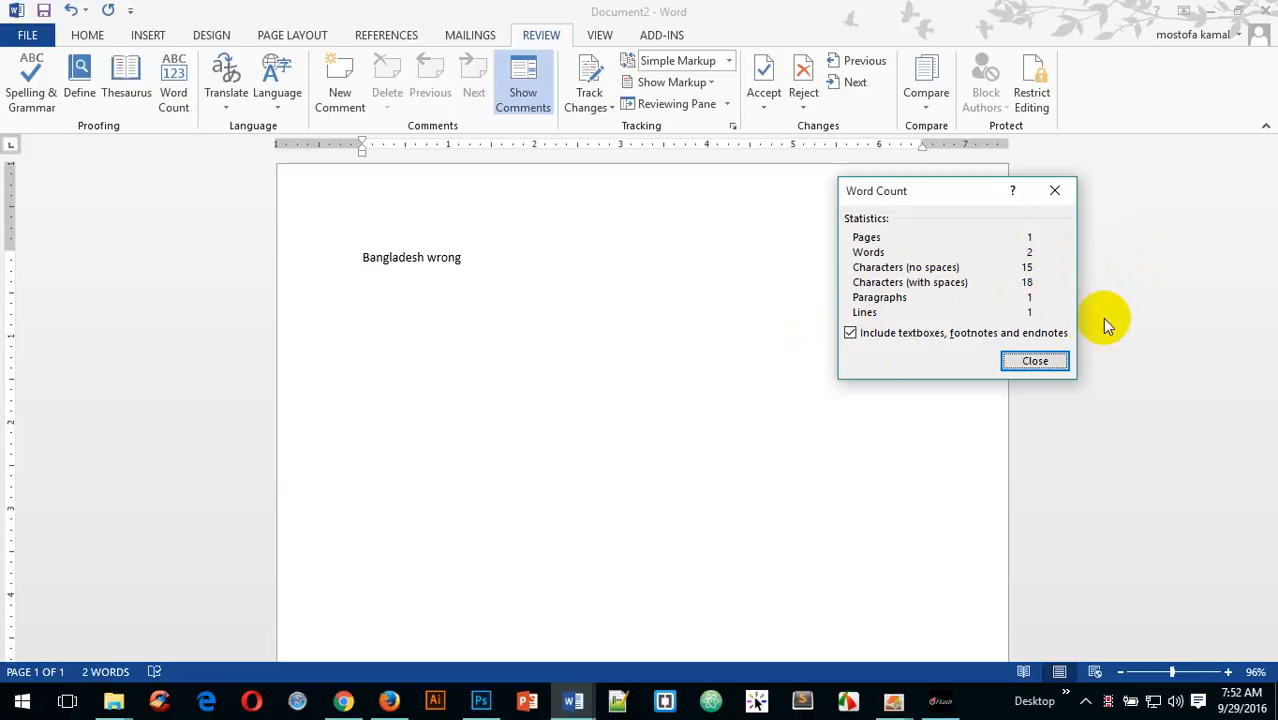
left_click(1036, 362)
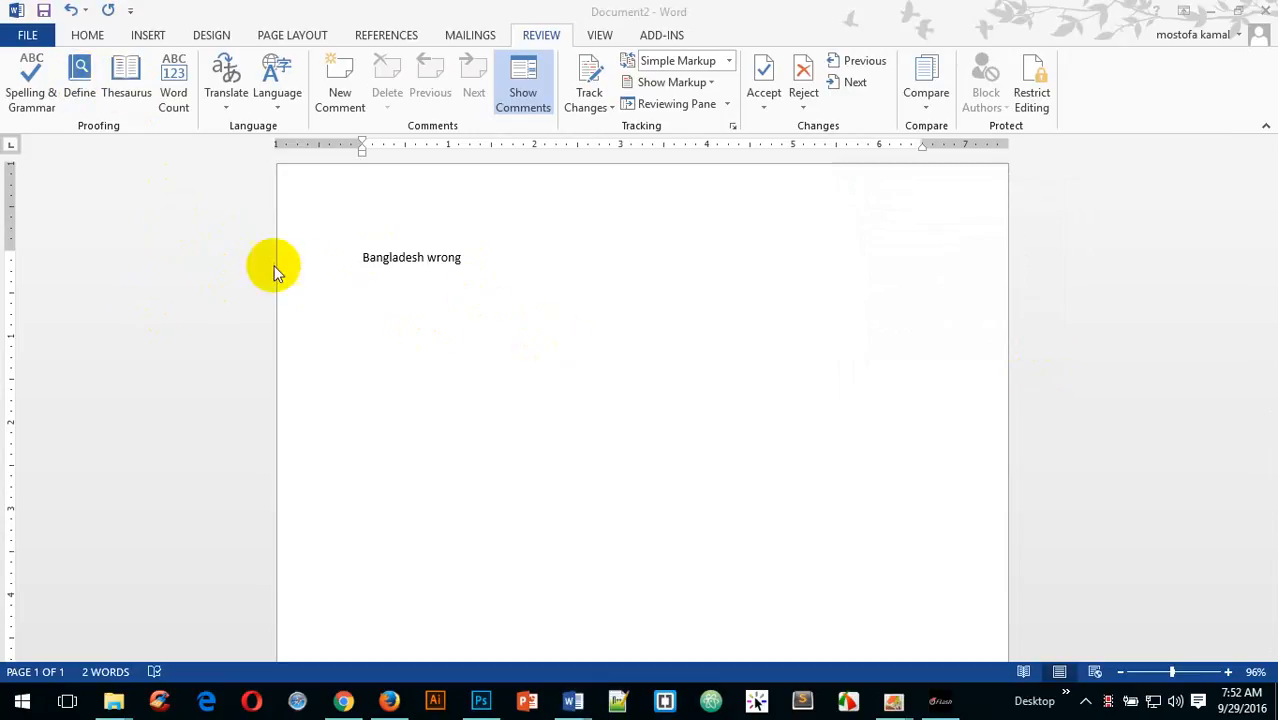
- Request a definition of the word "wrong" and download the free English Dictionary for it
left_click(81, 75)
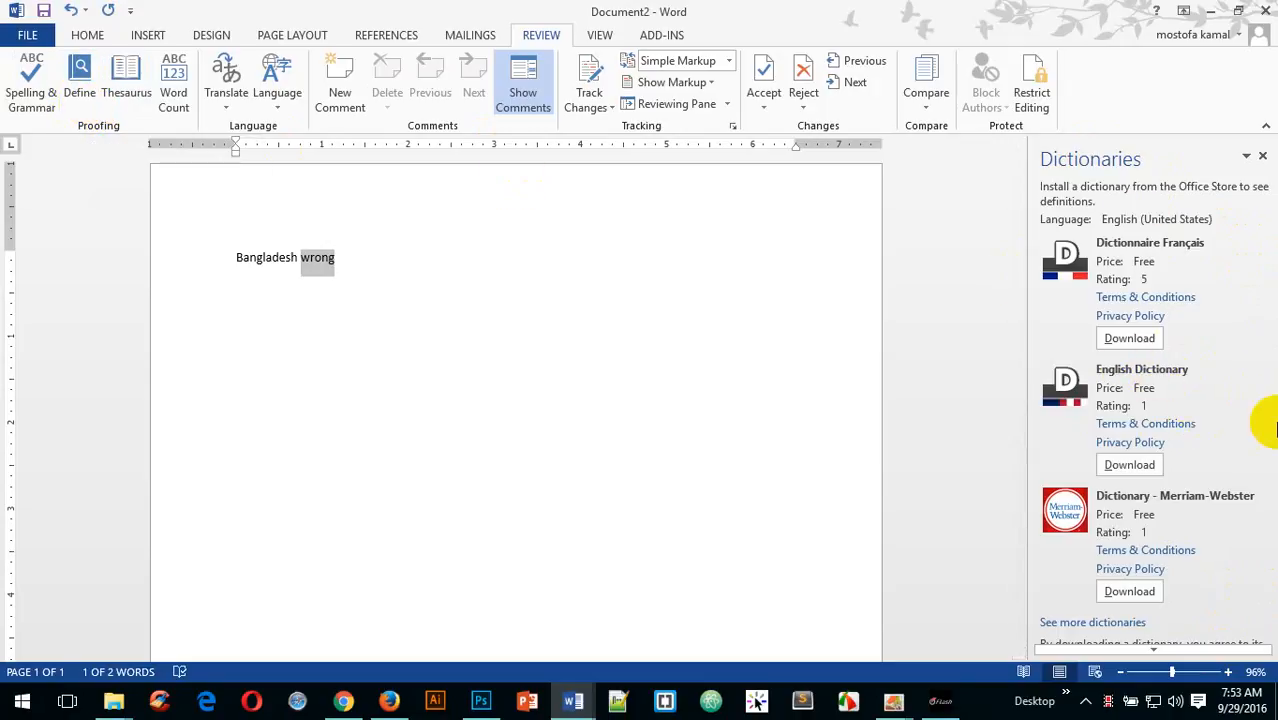
left_click(1136, 465)
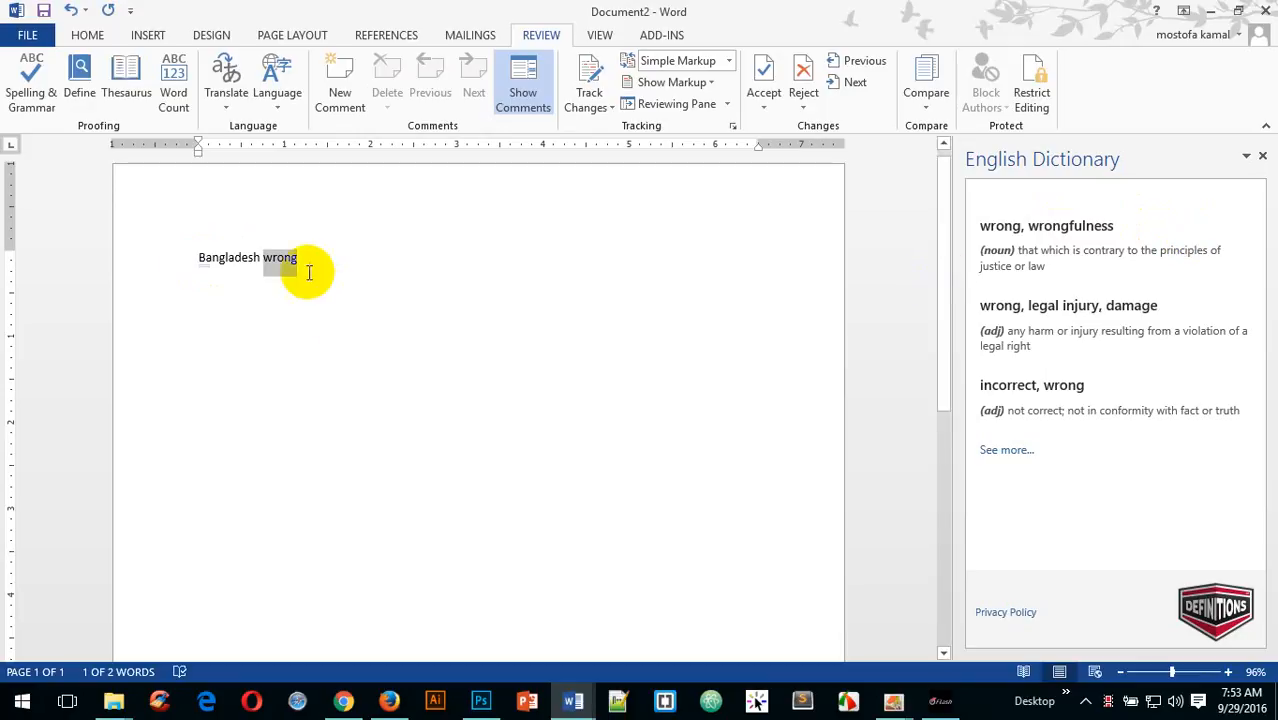
- Select the word "Bangladesh" and read through its definitions in the English Dictionary
left_click(272, 258)
left_click_drag(198, 265, 257, 258)
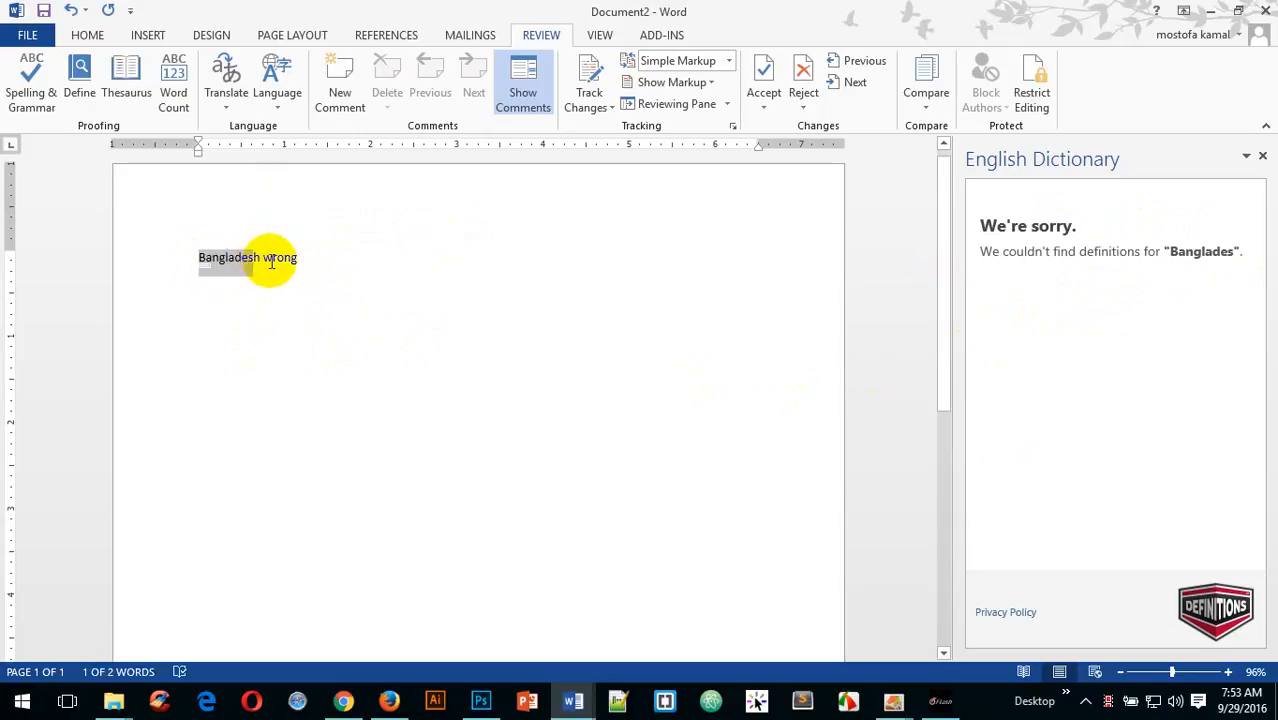
left_click_drag(260, 257, 198, 257)
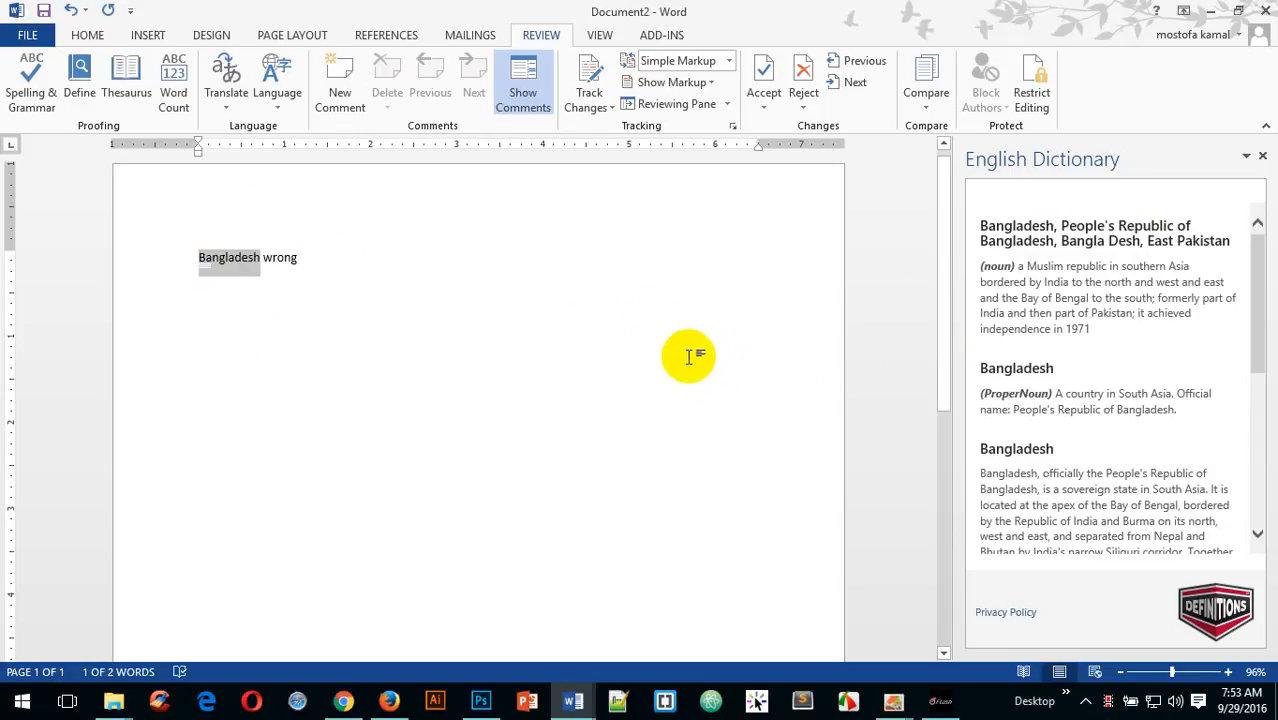
scroll(499, 297, "down", 2)
scroll(528, 374, "up", 3)
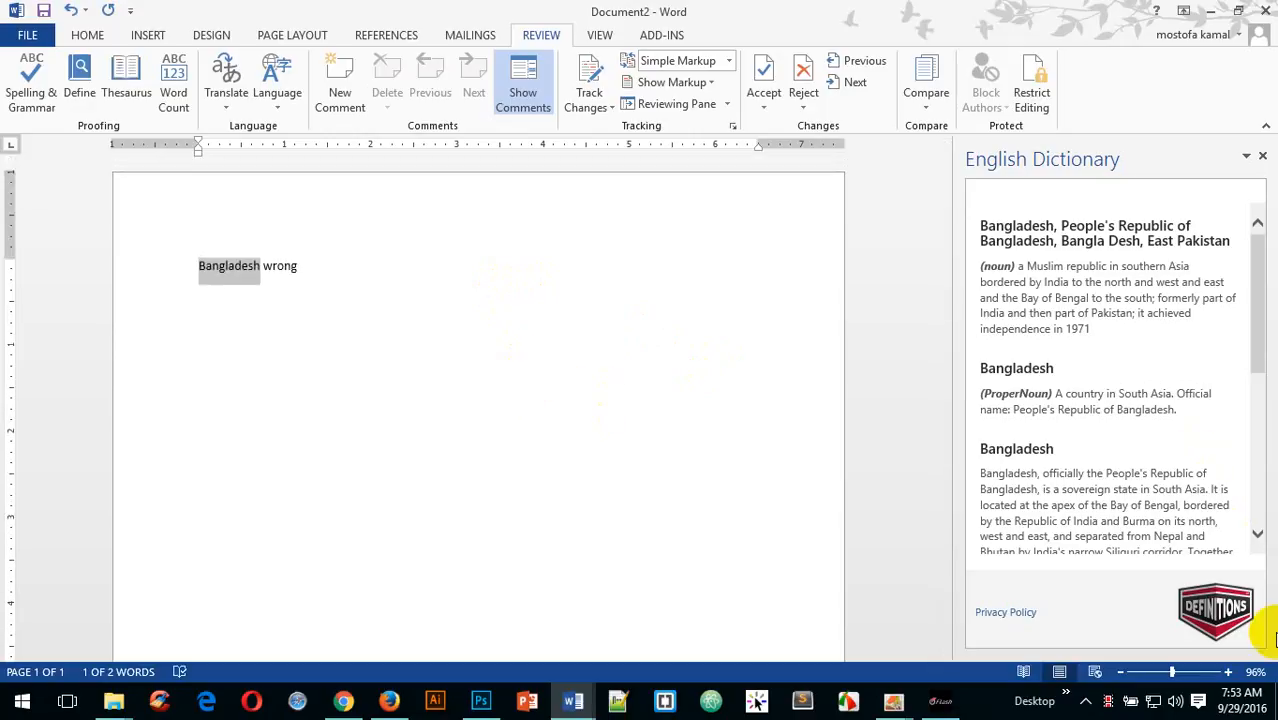
scroll(1141, 485, "down", 8)
scroll(1025, 461, "up", 5)
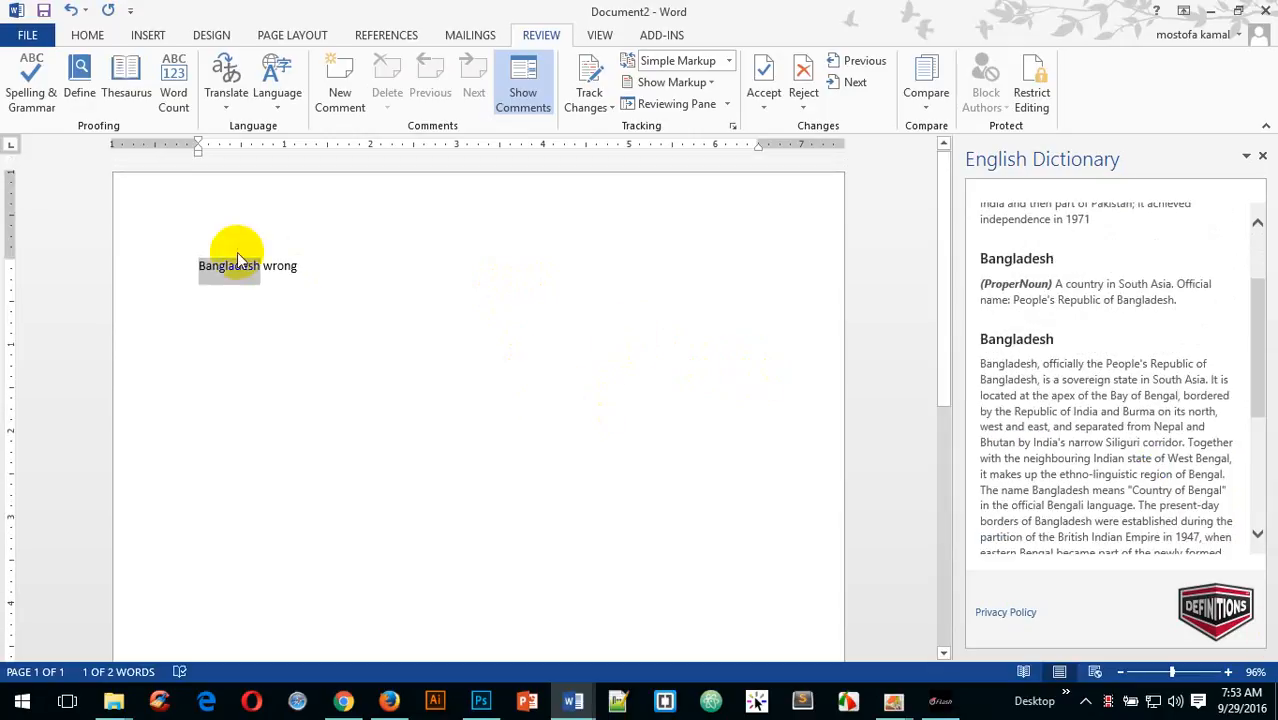
- Look up a translation of the selected word "Bangladesh" from English (United States) and review the available reference sources and source languages
left_click(226, 112)
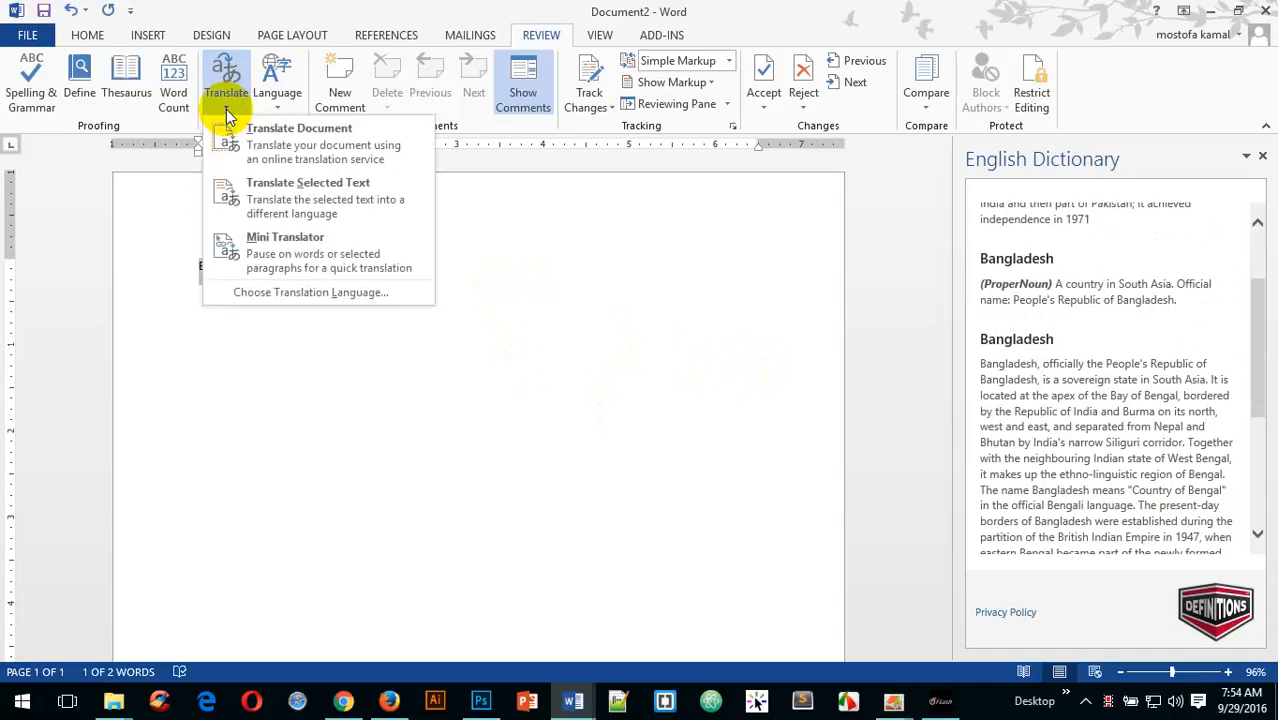
left_click(358, 193)
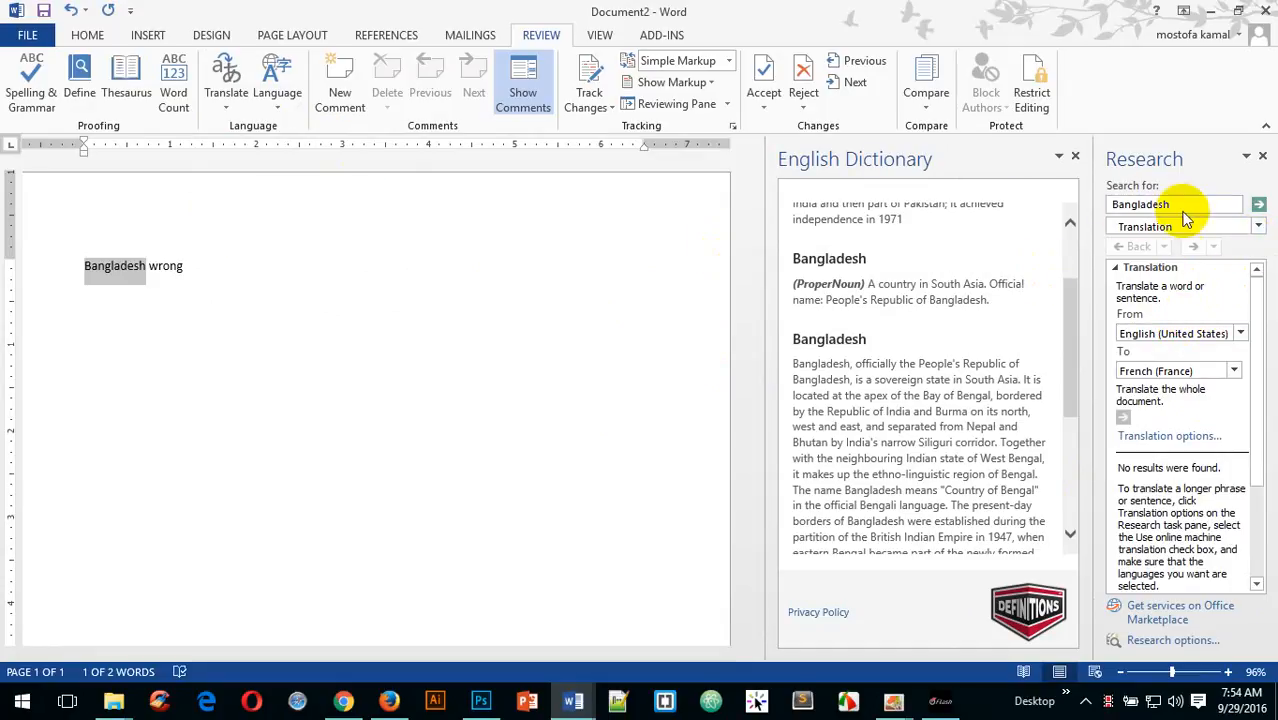
left_click(1258, 227)
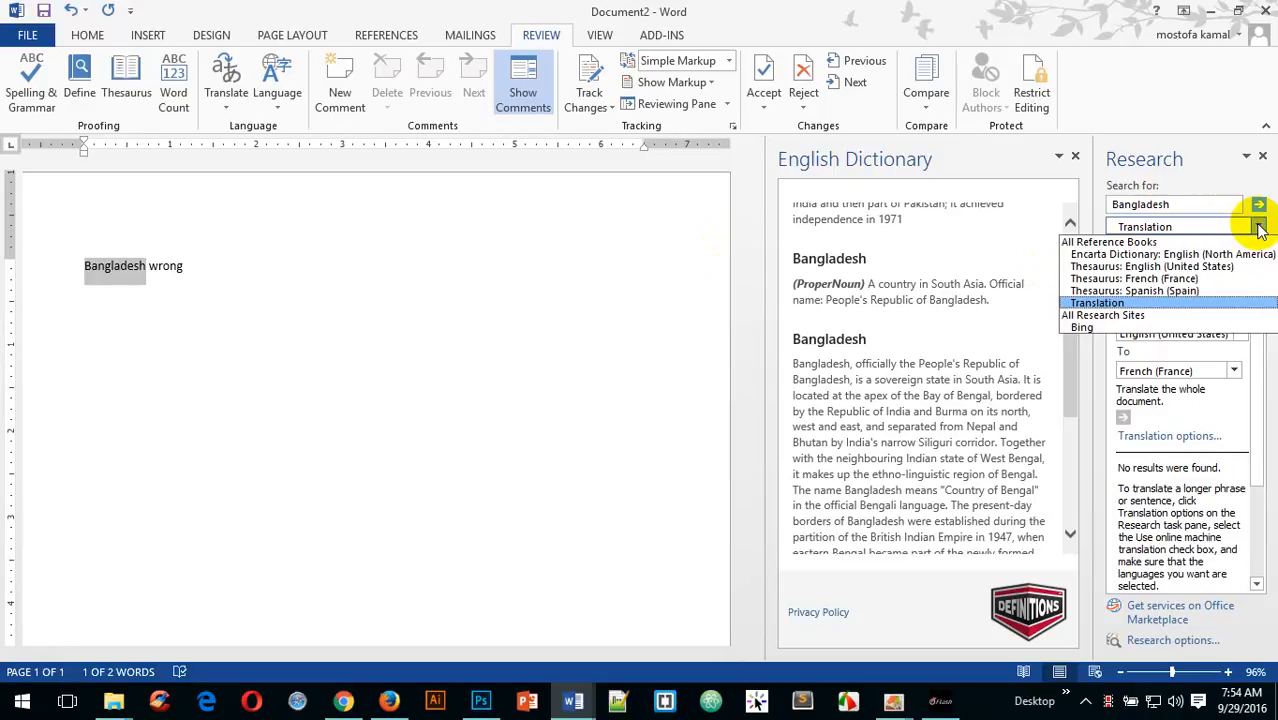
left_click(1258, 227)
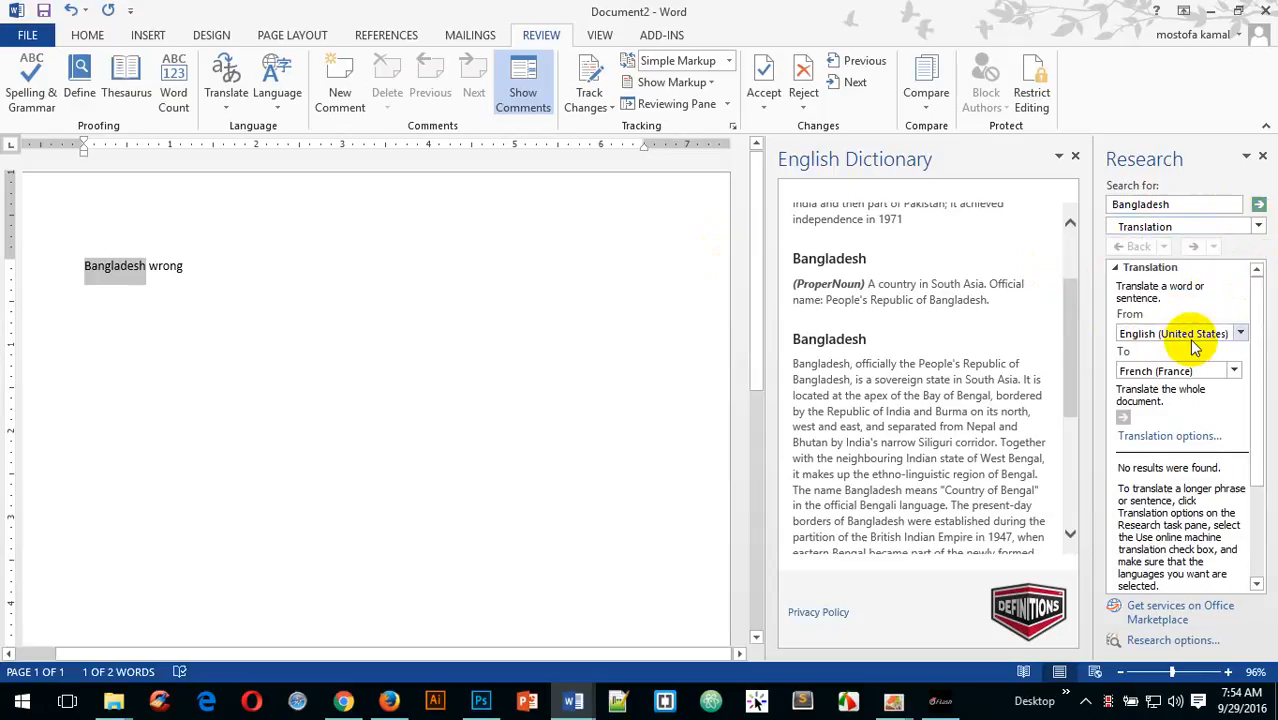
left_click(1240, 335)
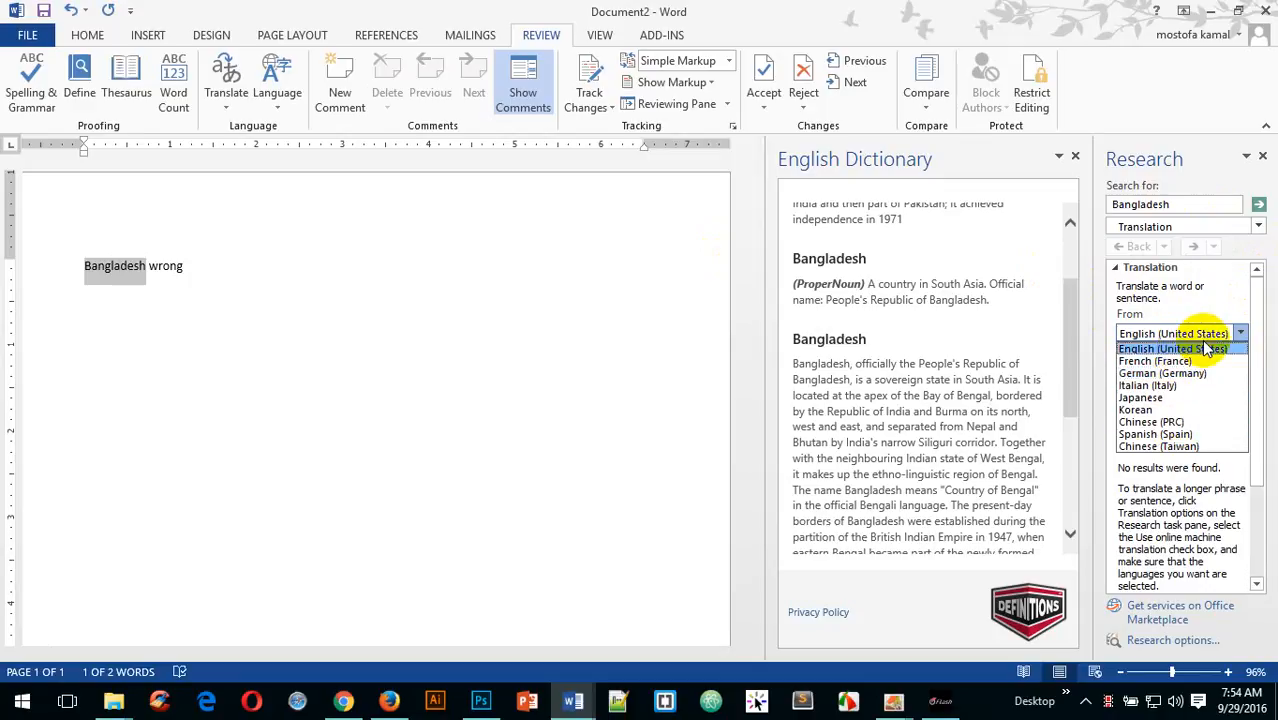
left_click(1207, 348)
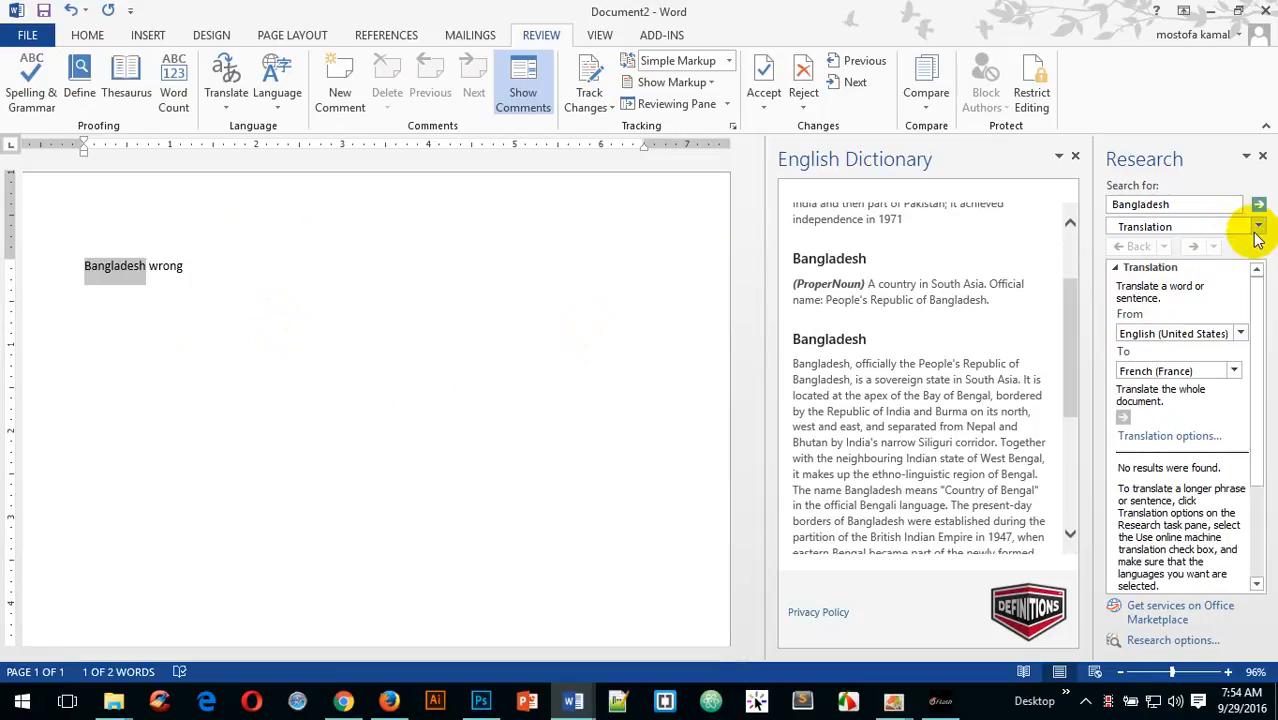
left_click(1240, 334)
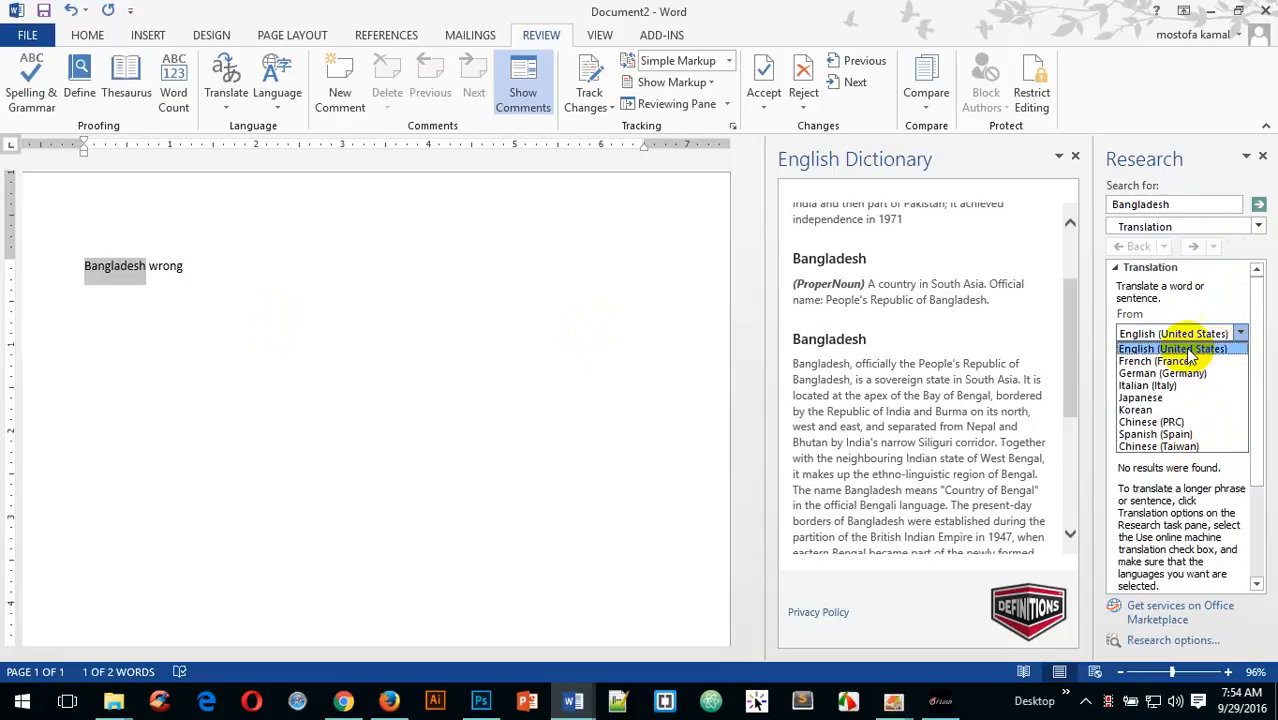
left_click(1217, 295)
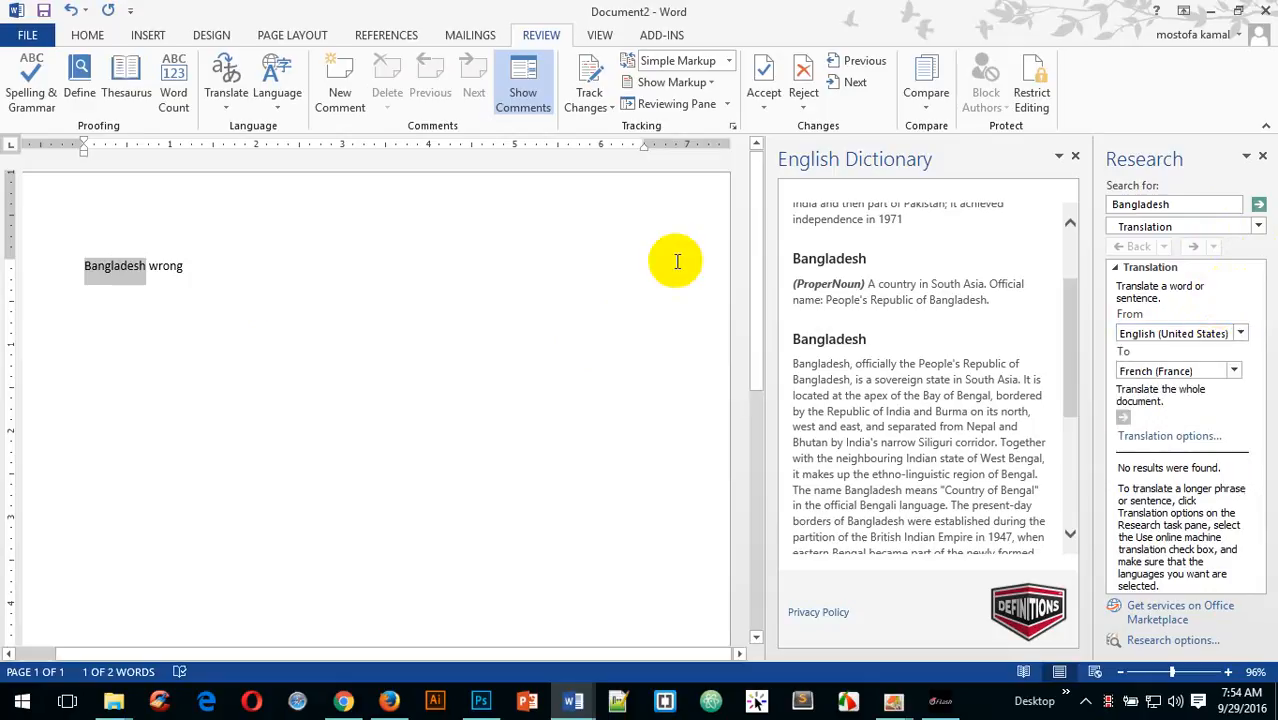
left_click(440, 354)
- Set the proofing language at the end of the text to Bangla (Bangladesh)
left_click(277, 85)
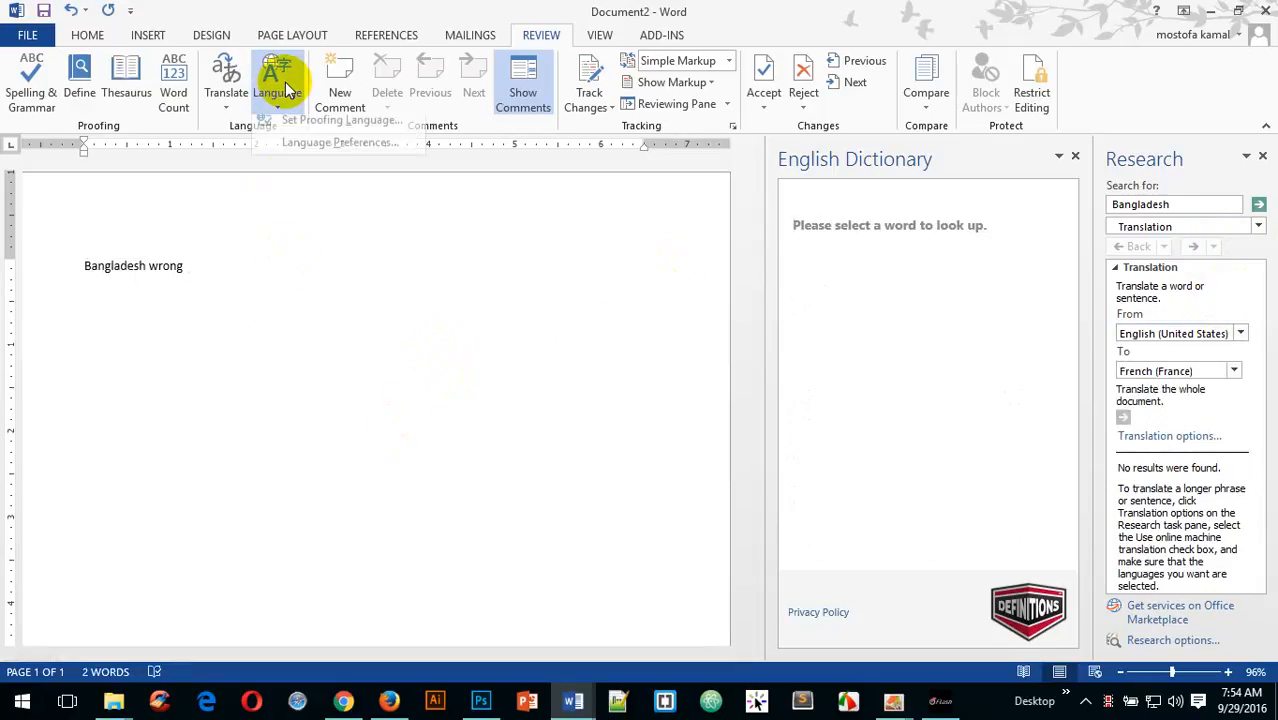
left_click(354, 127)
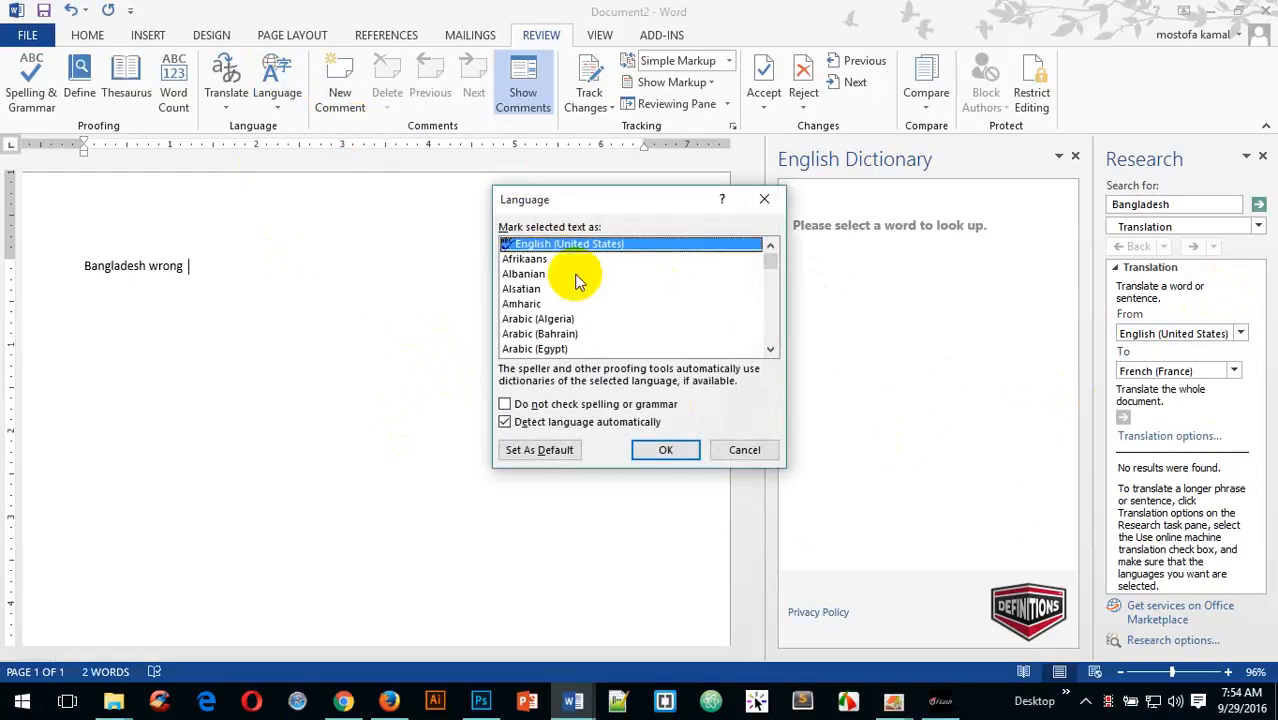
scroll(575, 295, "down", 20)
scroll(580, 305, "down", 20)
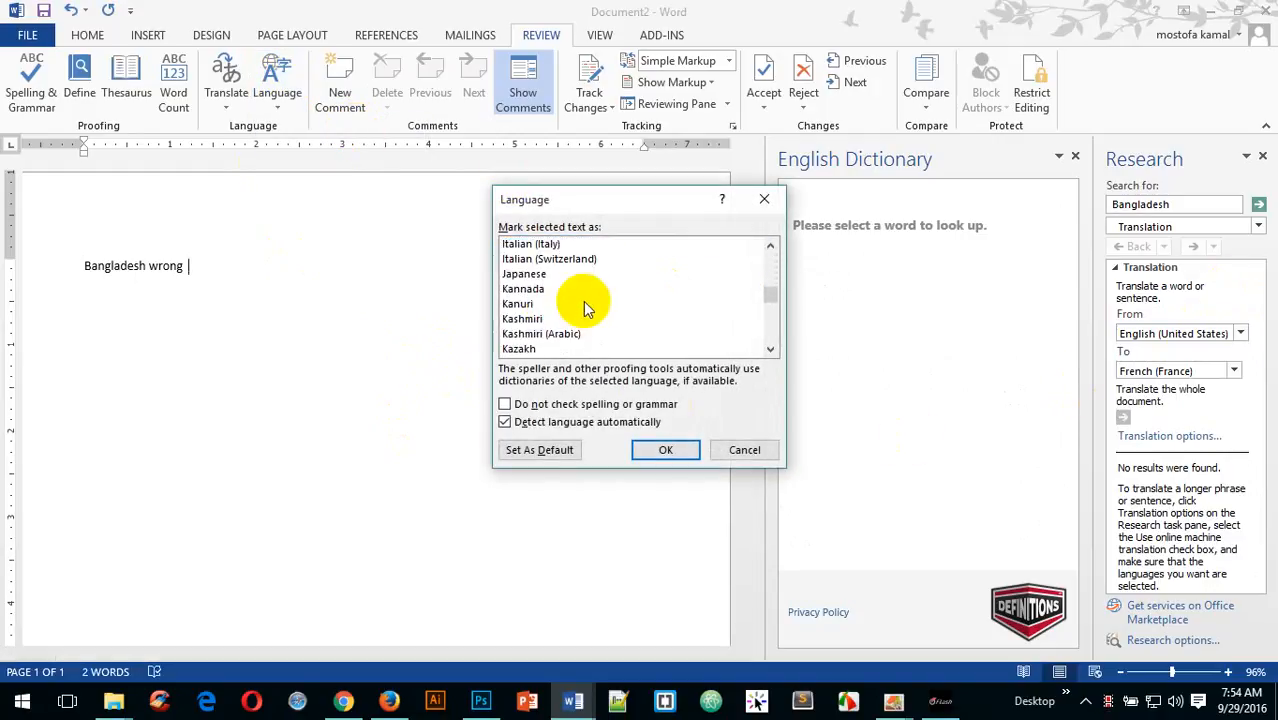
key("b")
key("Down")
key("Down")
key("Down")
key("Down")
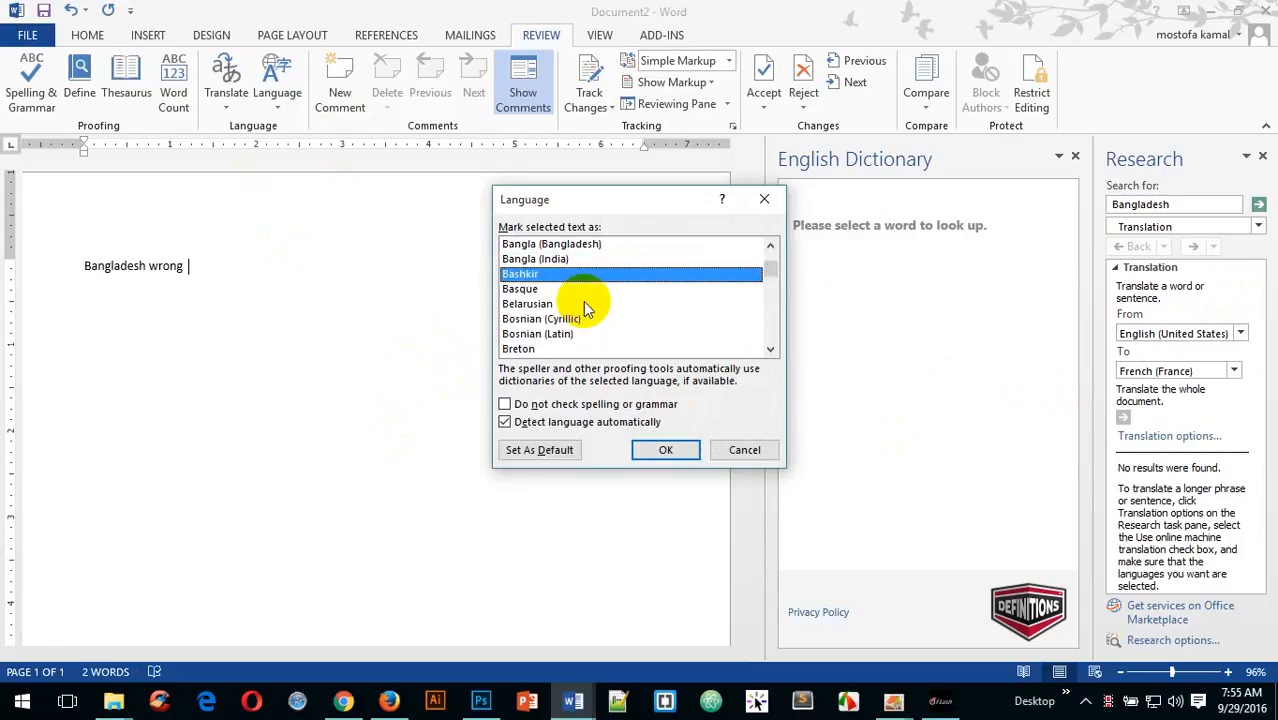
key("Down")
left_click(588, 246)
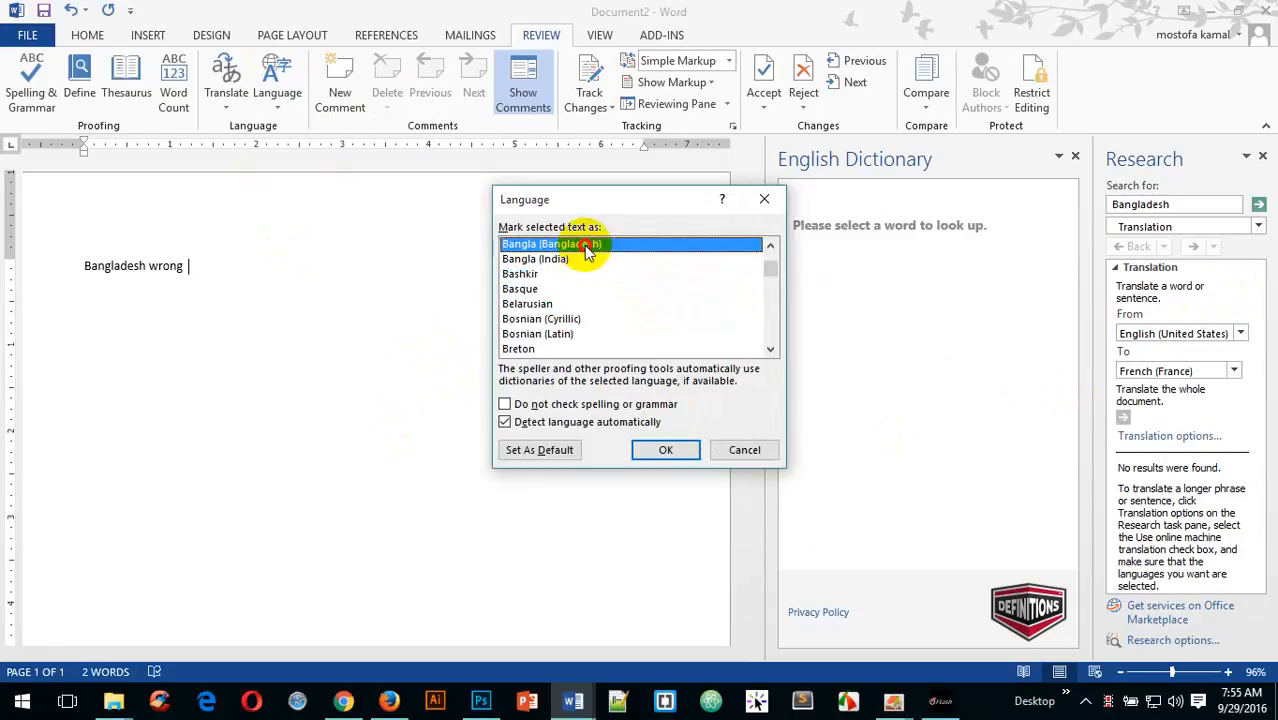
left_click(665, 450)
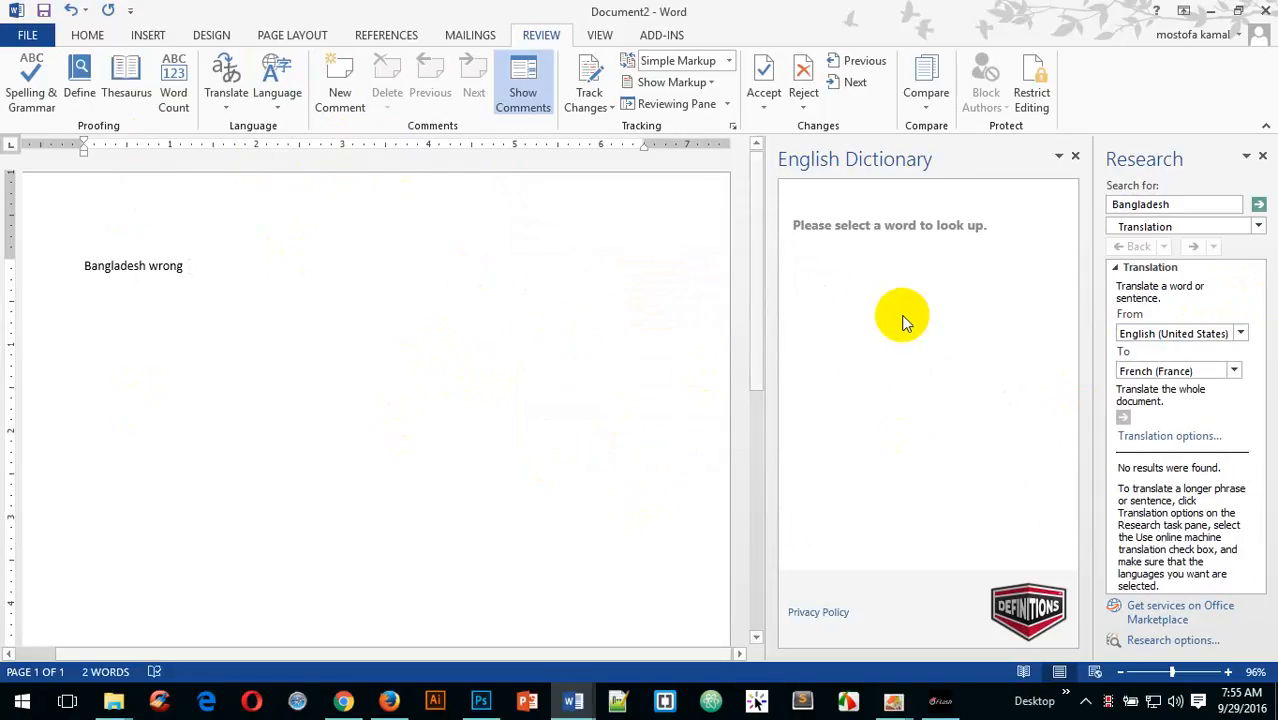
- Close the Research and English Dictionary panes
left_click(1262, 157)
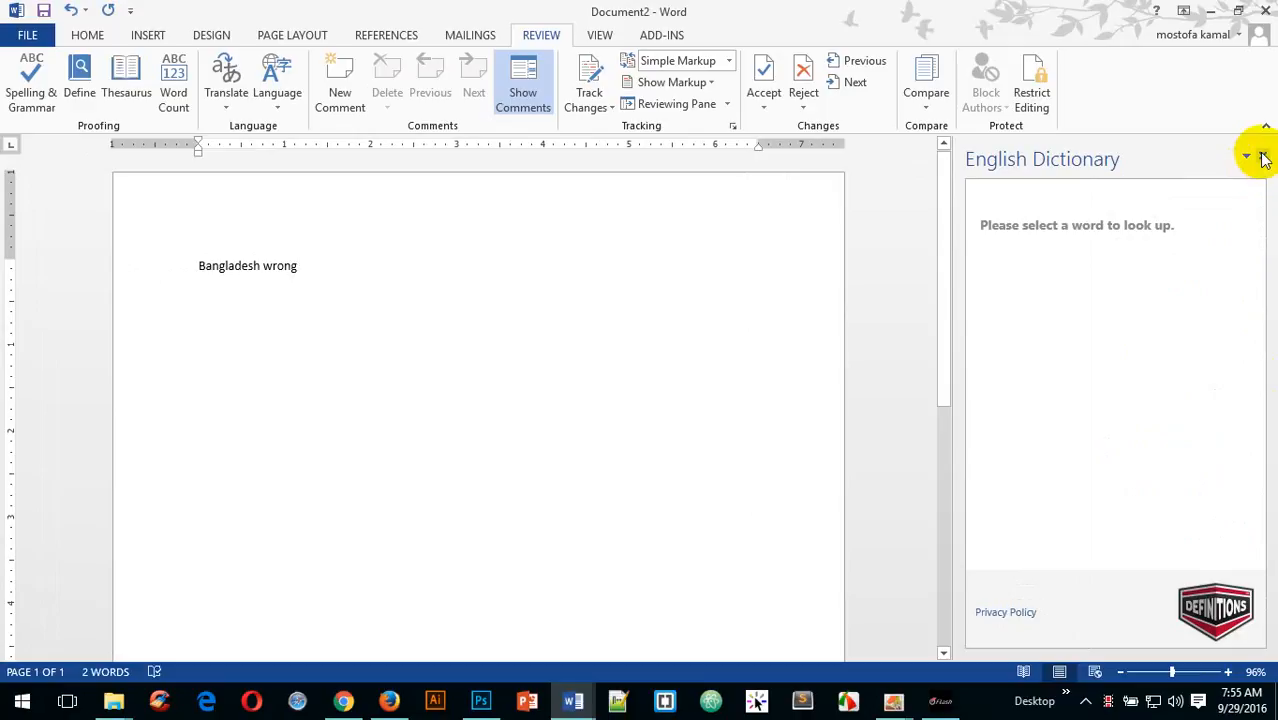
left_click(1262, 157)
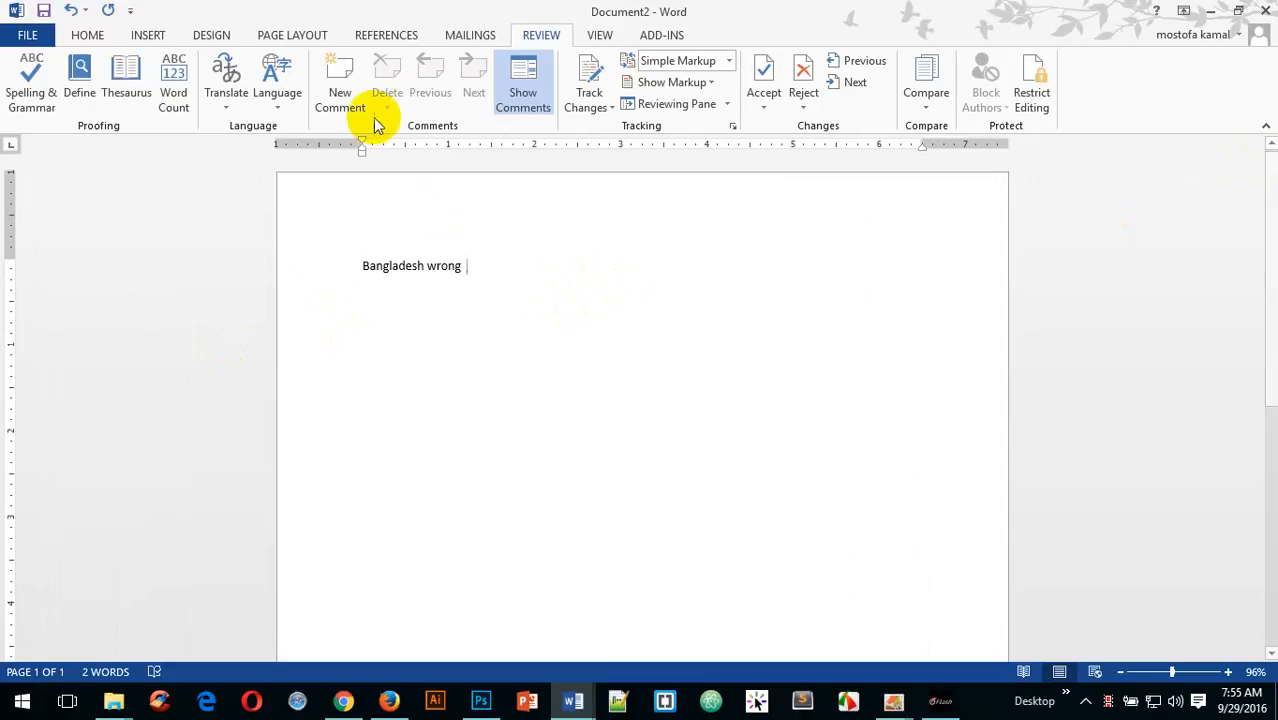
left_click_drag(469, 266, 430, 266)
left_click(740, 338)
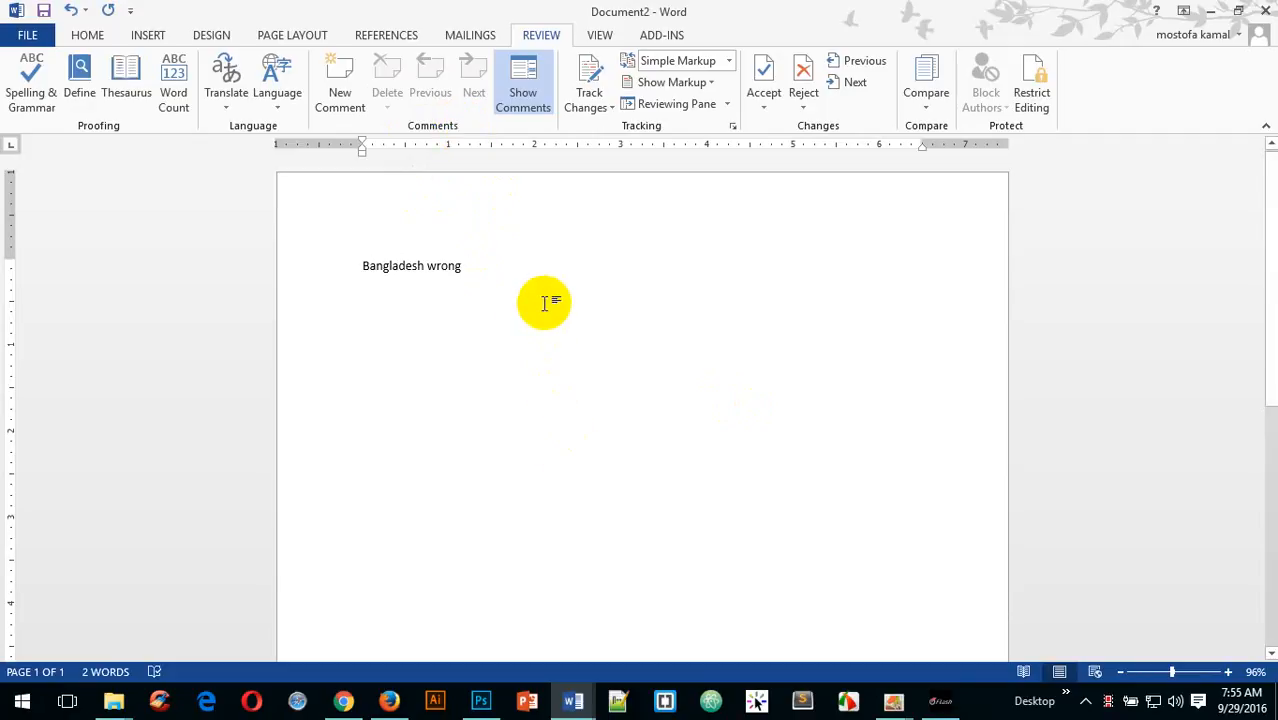
- Attach an empty comment to the word "wrong", reopen it and delete it
left_click(338, 80)
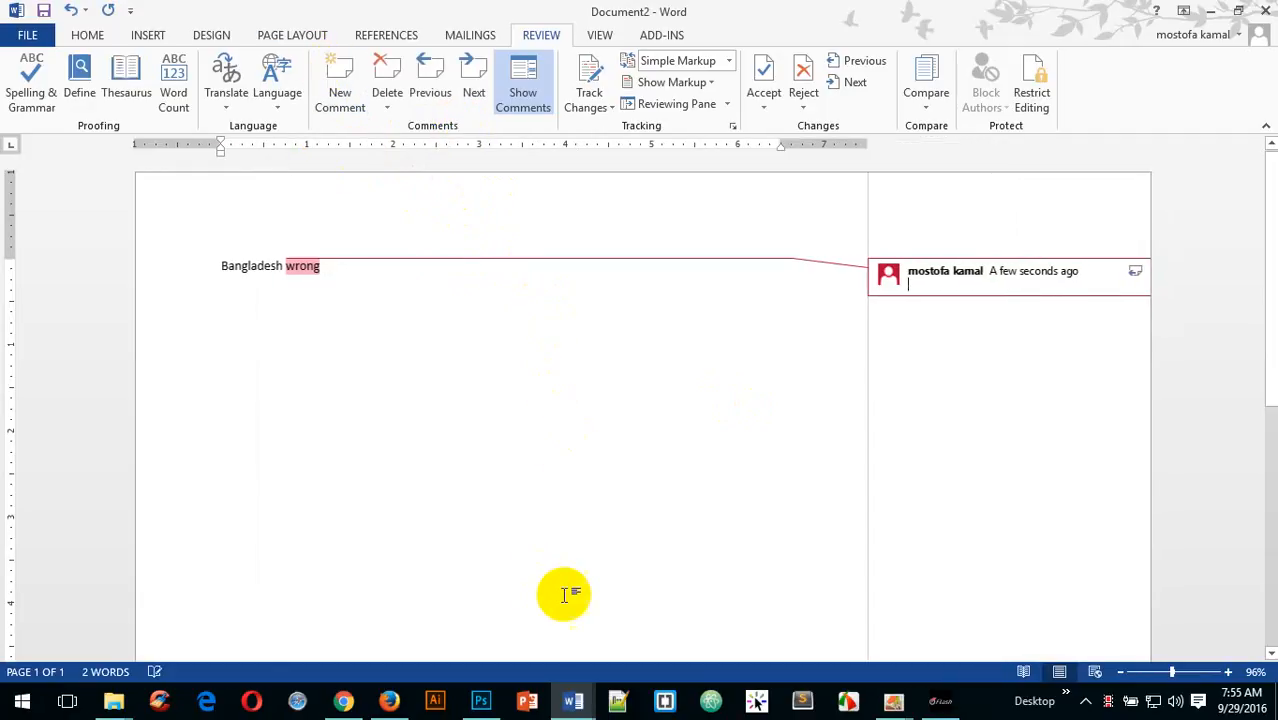
left_click(670, 318)
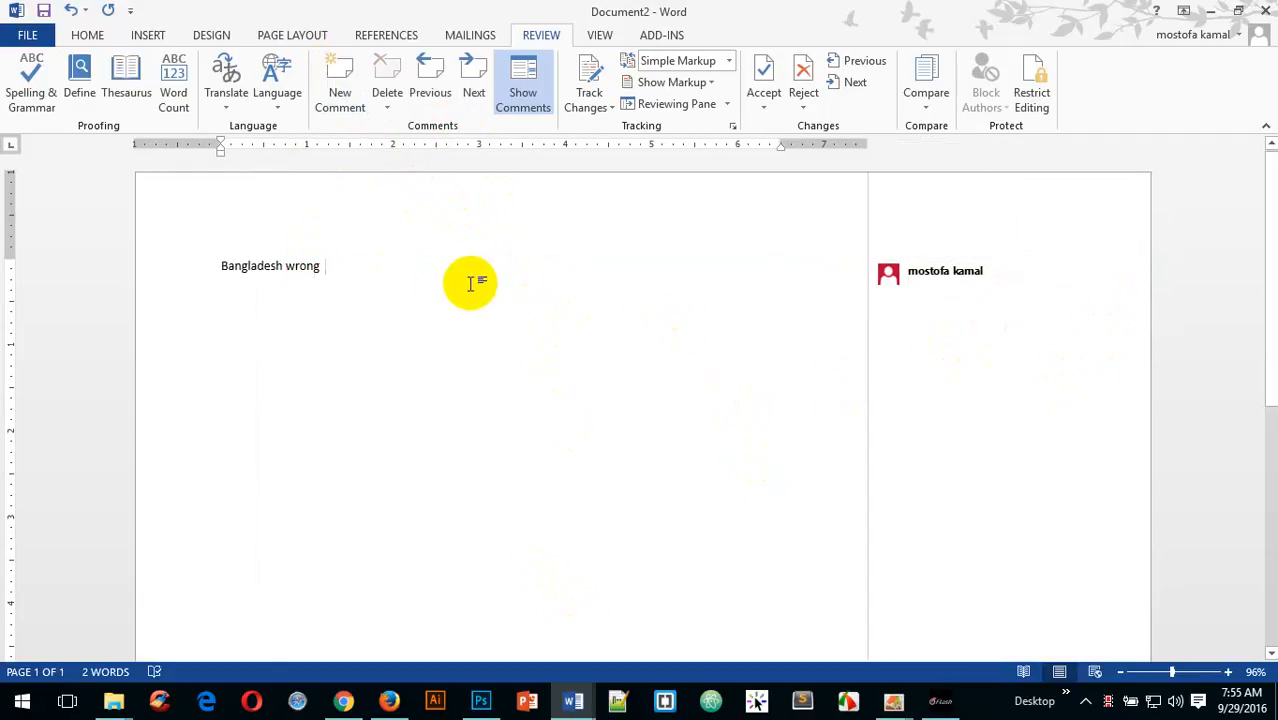
left_click(948, 278)
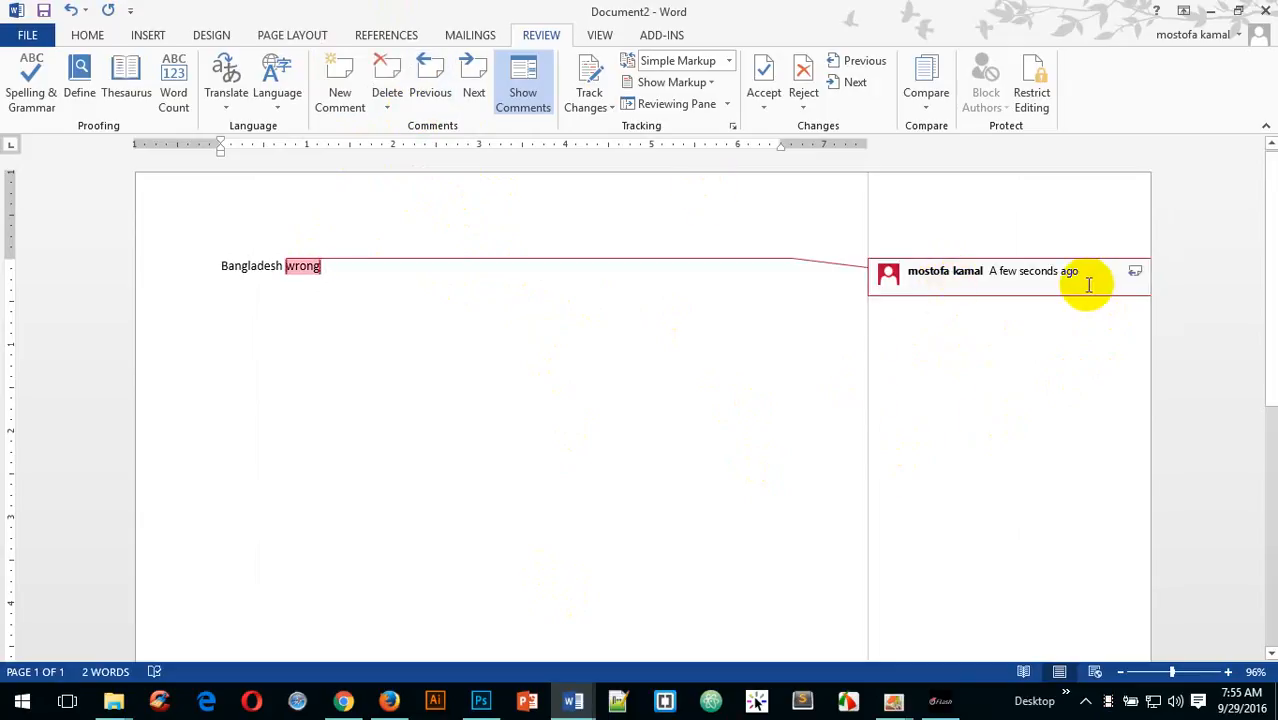
left_click(385, 85)
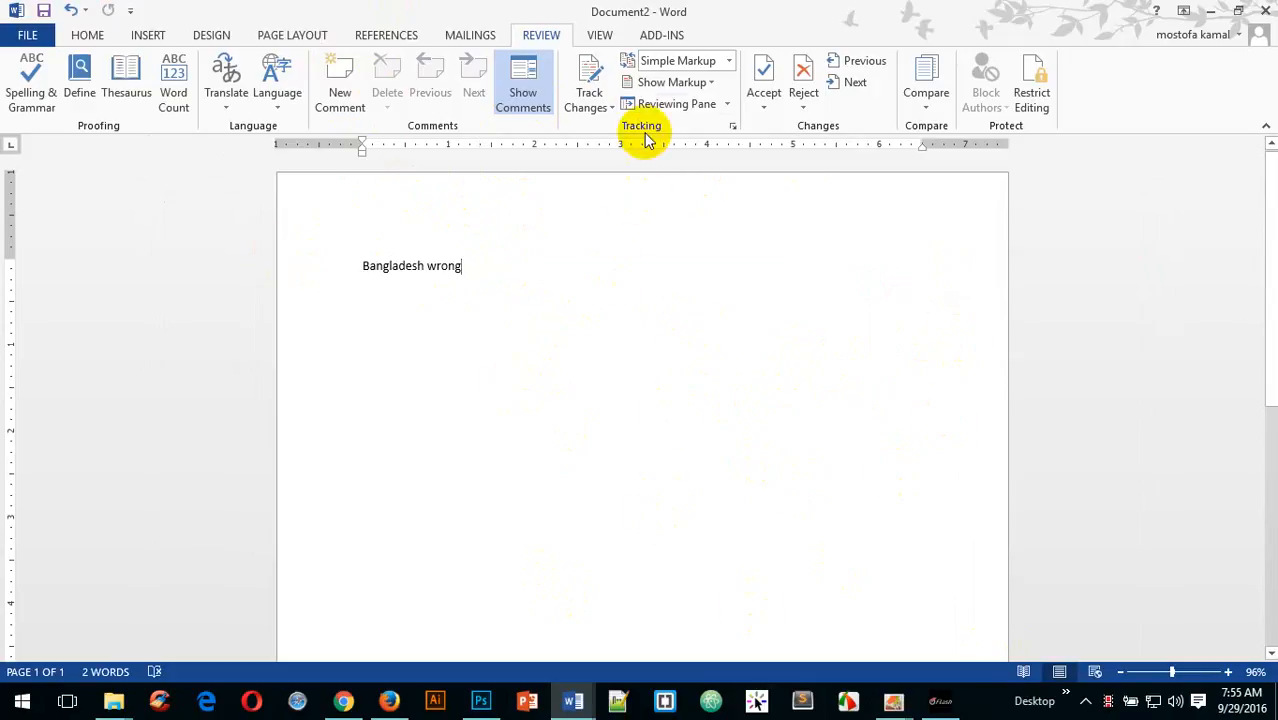
- Turn on Track Changes for the document
left_click(590, 110)
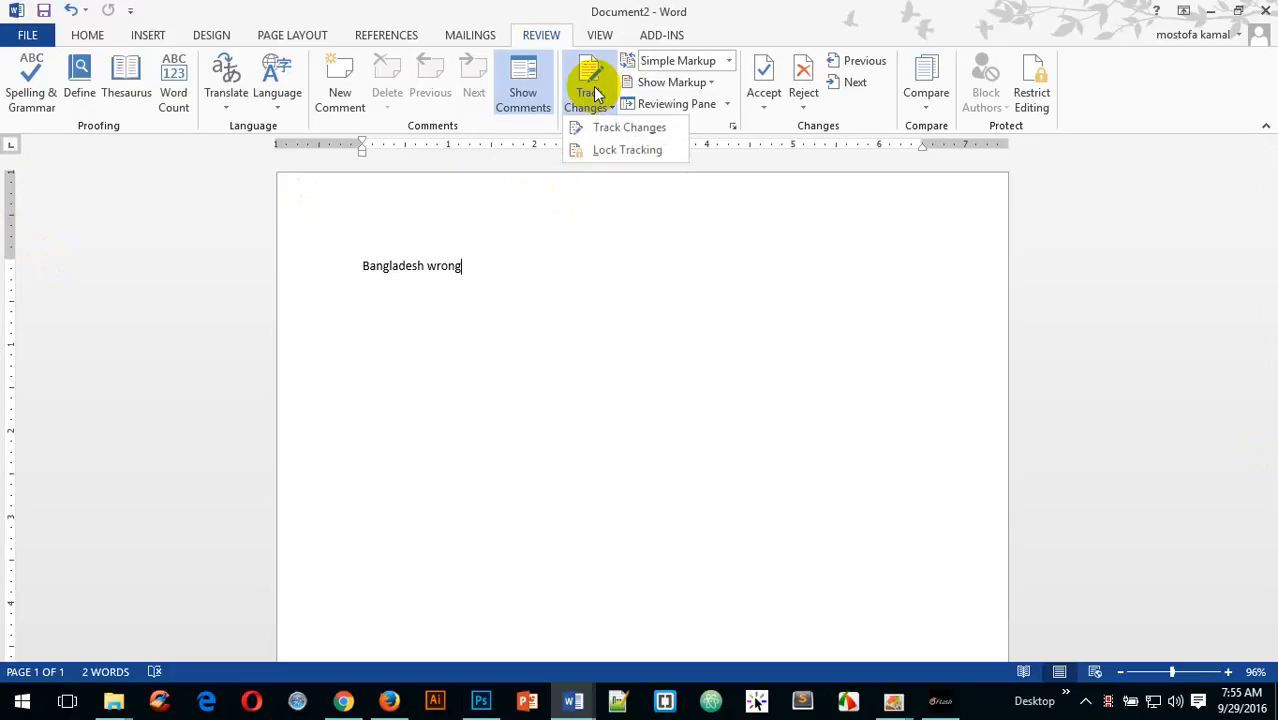
left_click(640, 137)
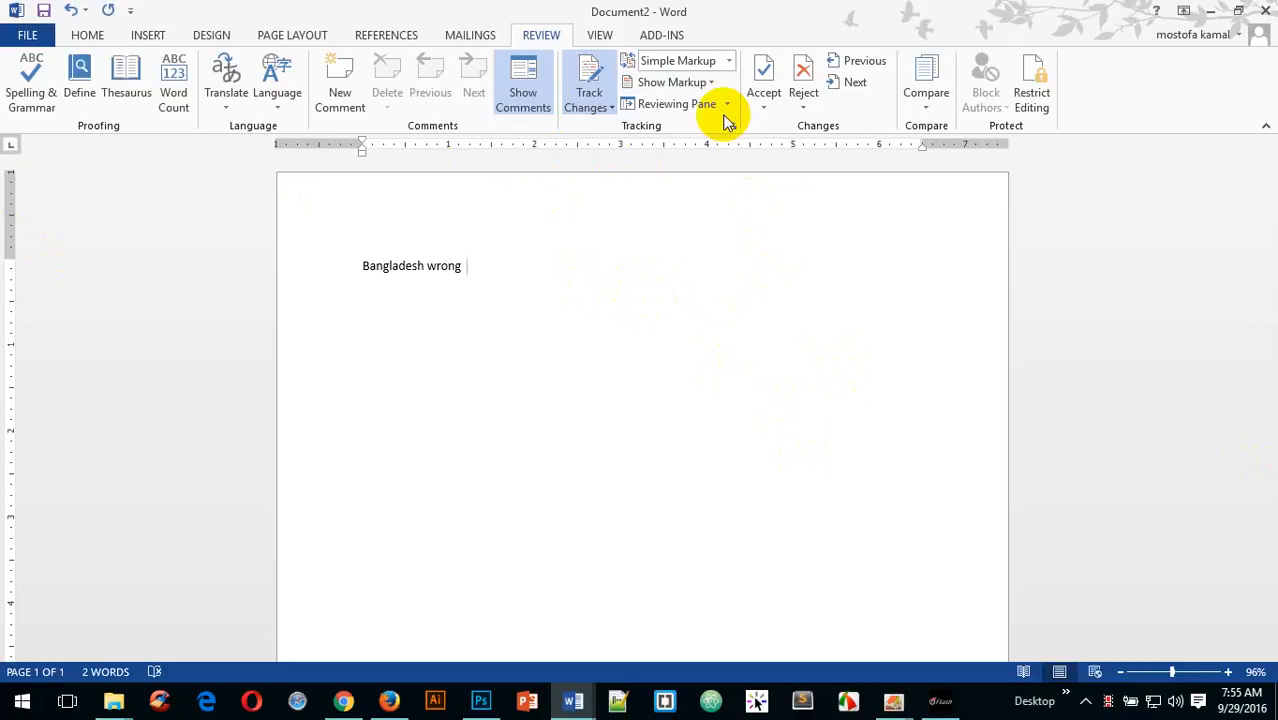
left_click(82, 34)
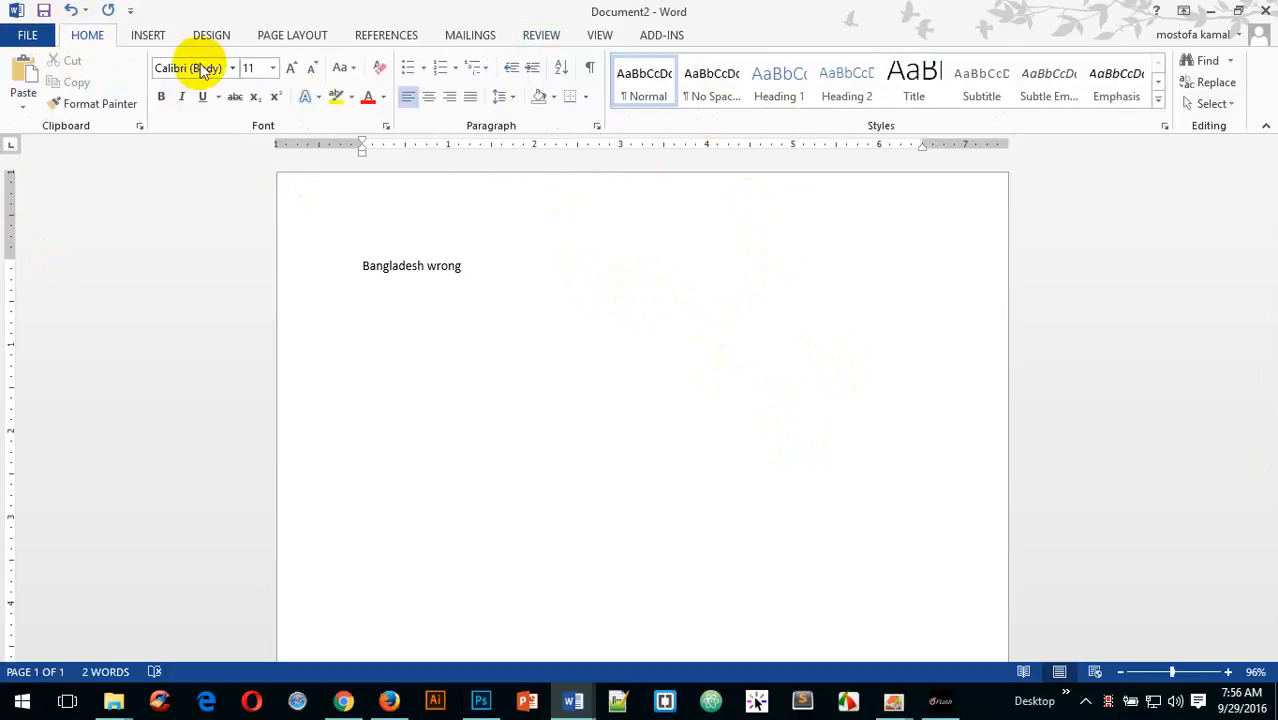
left_click(541, 35)
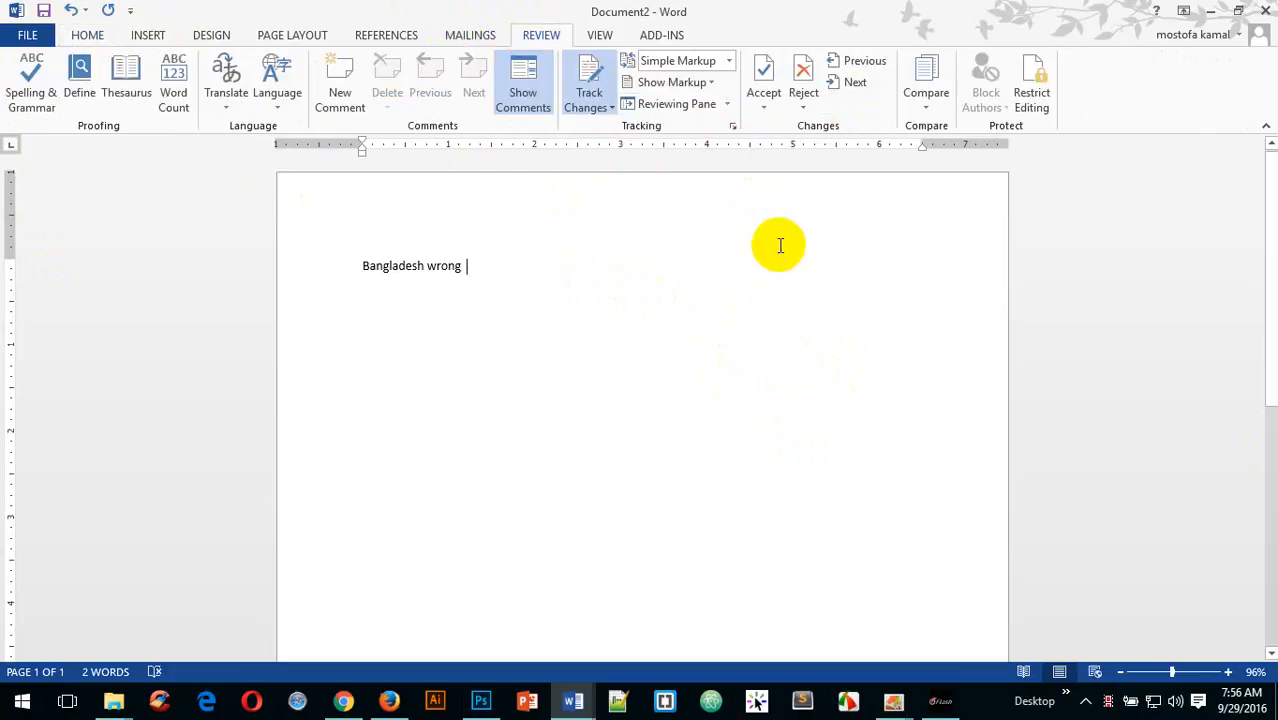
- Look over the options for accepting tracked changes without applying any
left_click(767, 105)
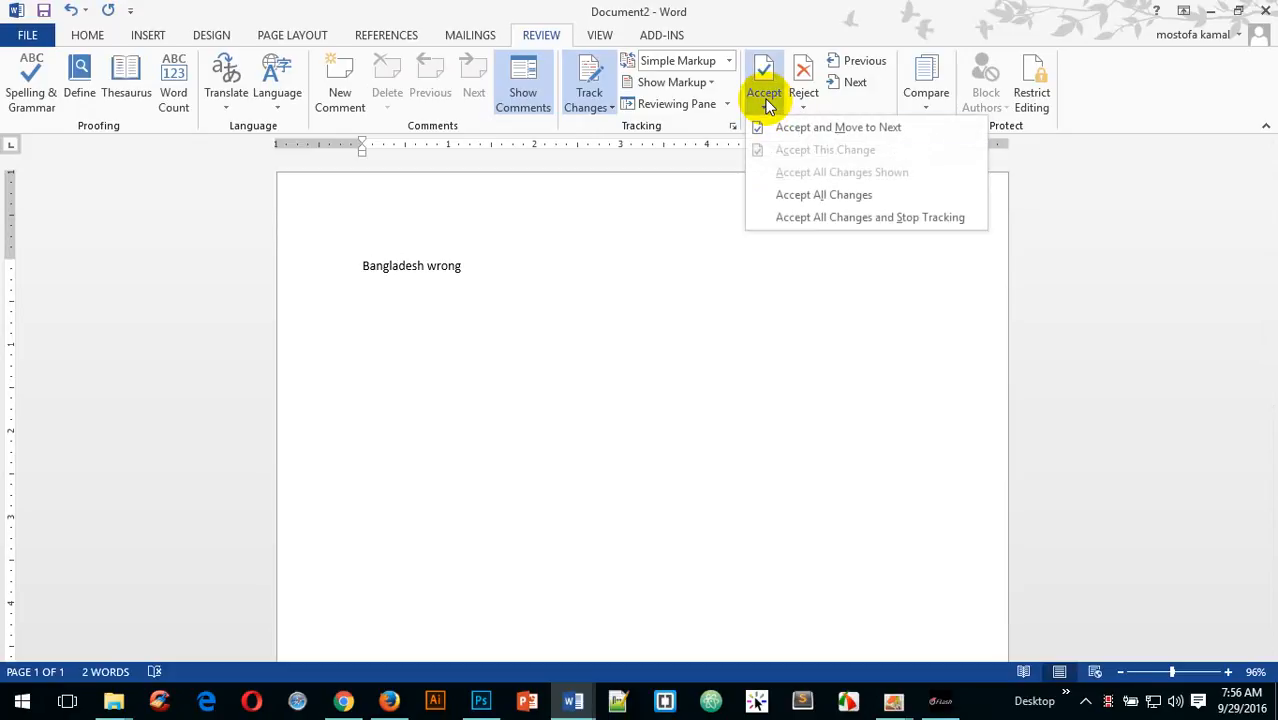
left_click(762, 375)
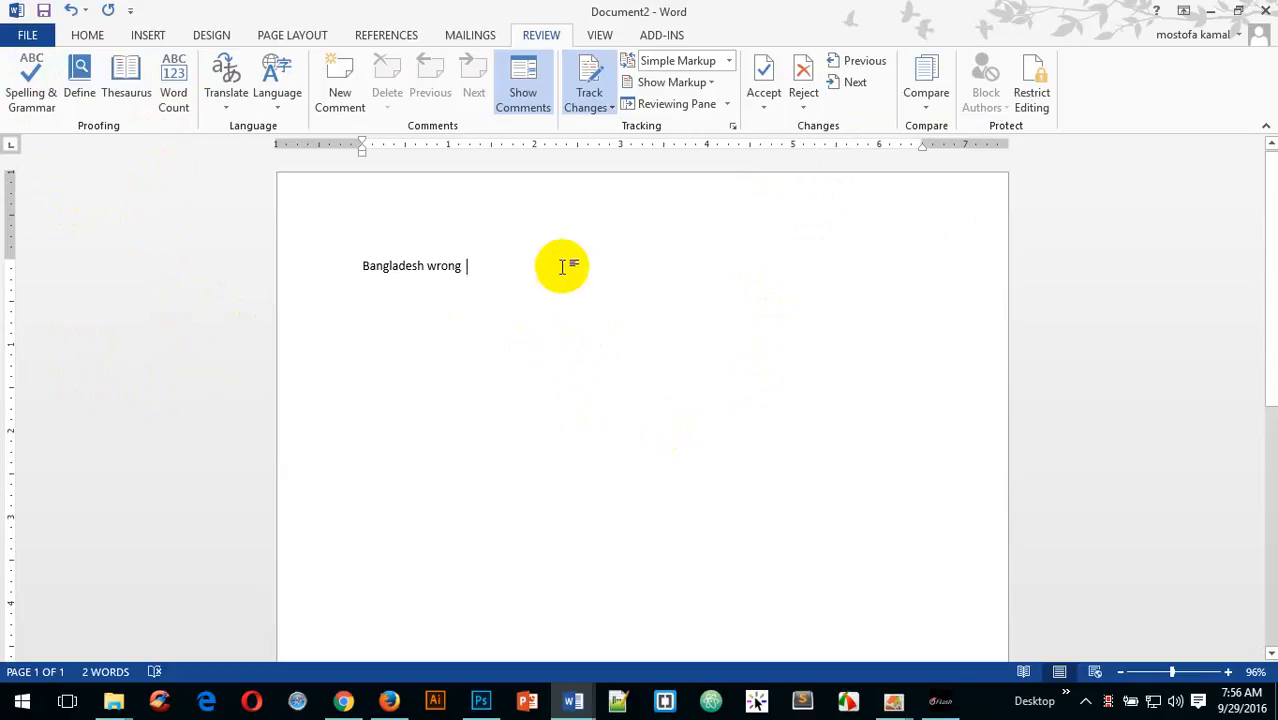
left_click(146, 35)
left_click(88, 35)
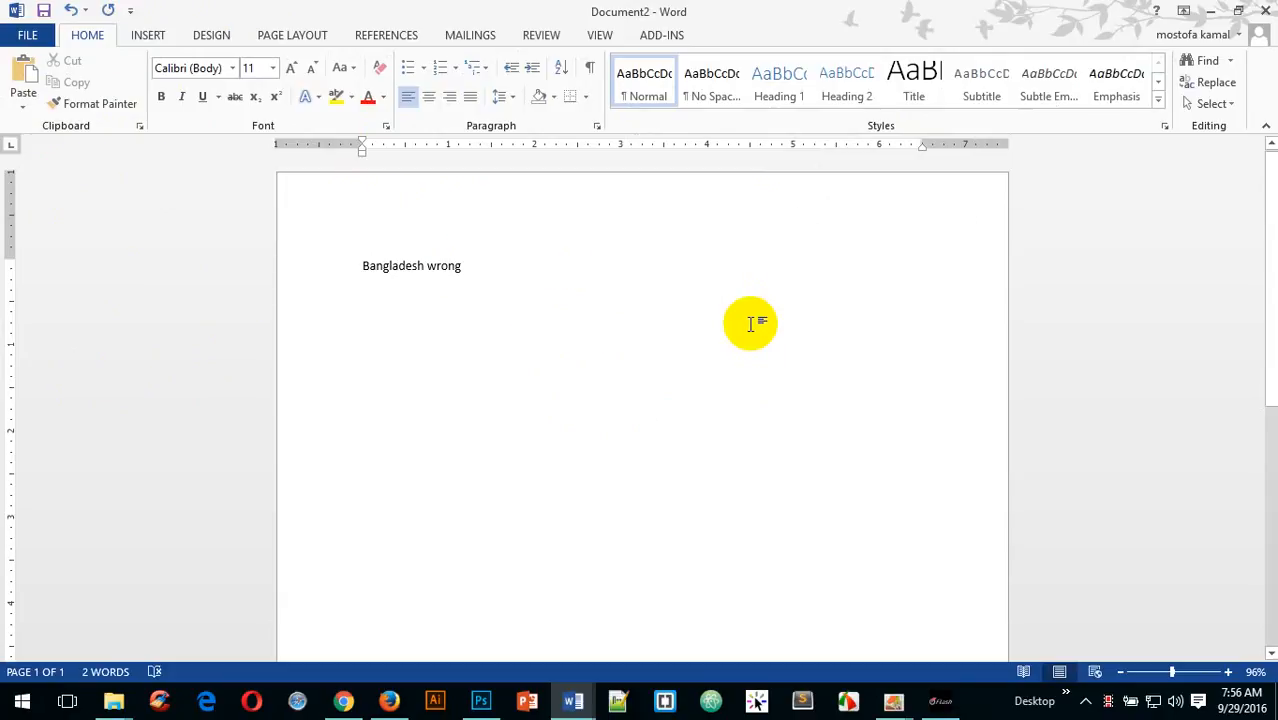
- Show the gridlines and the Navigation Pane, and hide both again
left_click(600, 36)
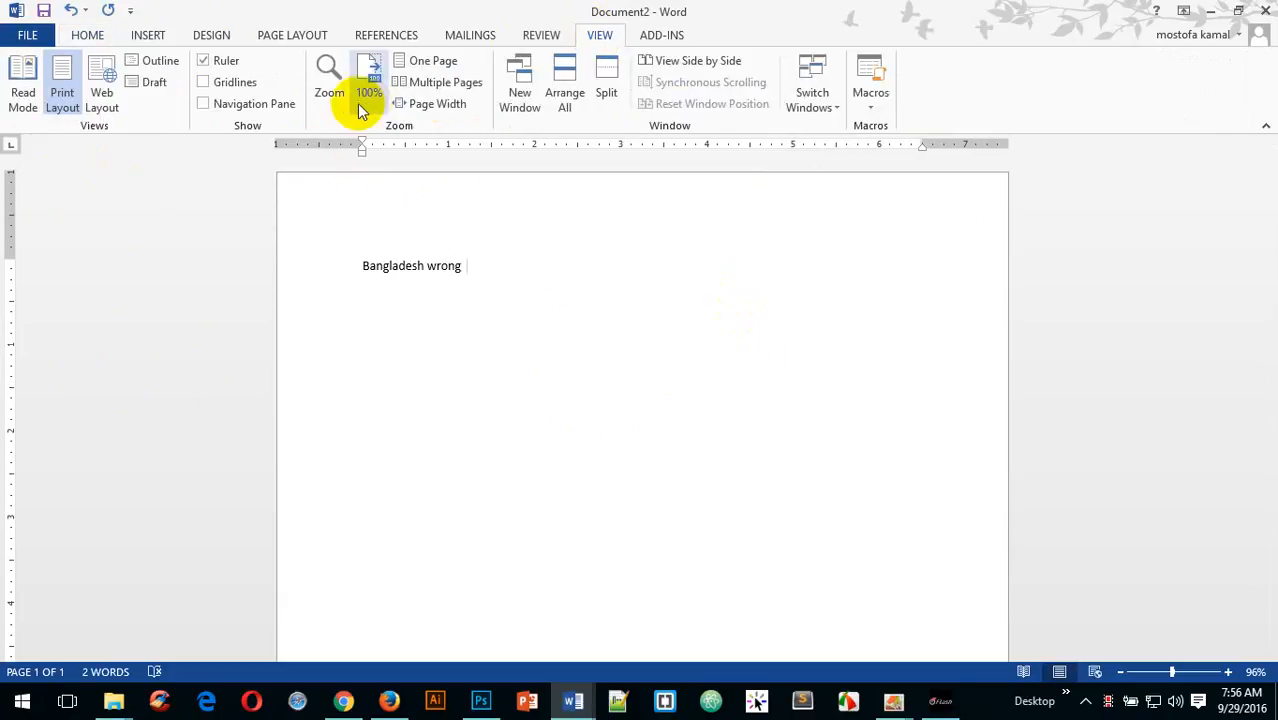
left_click(204, 82)
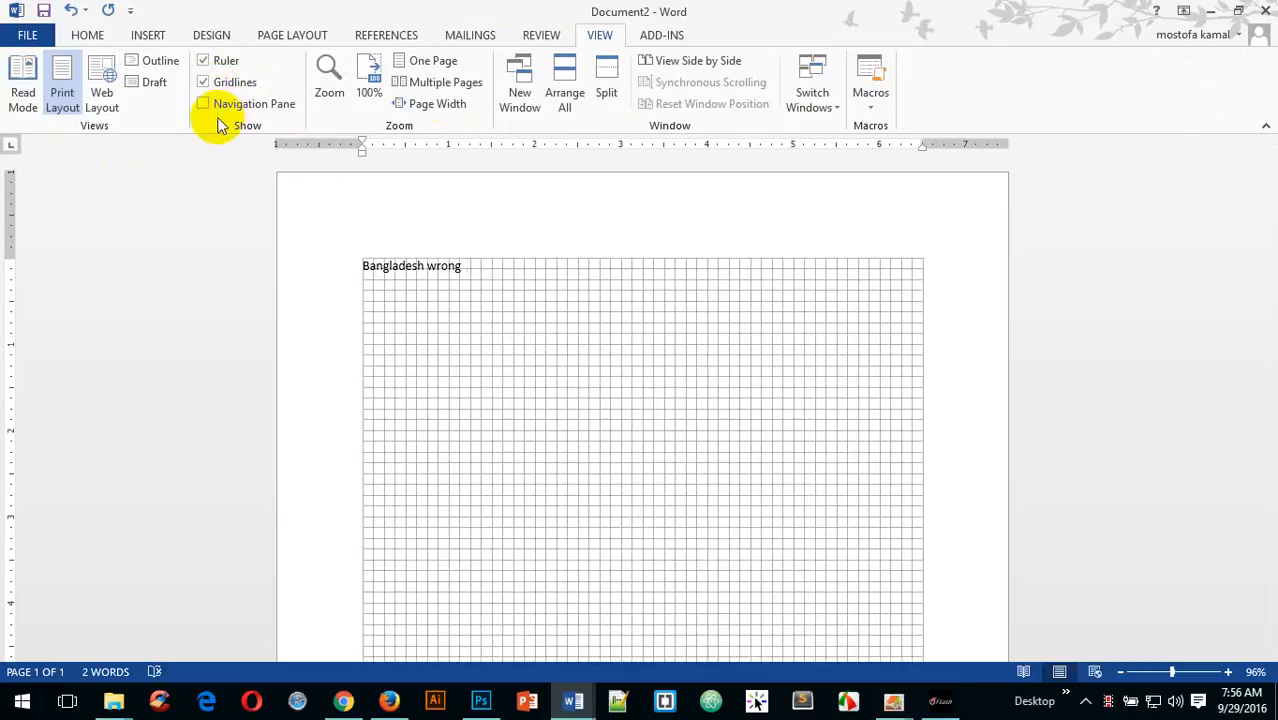
left_click(204, 104)
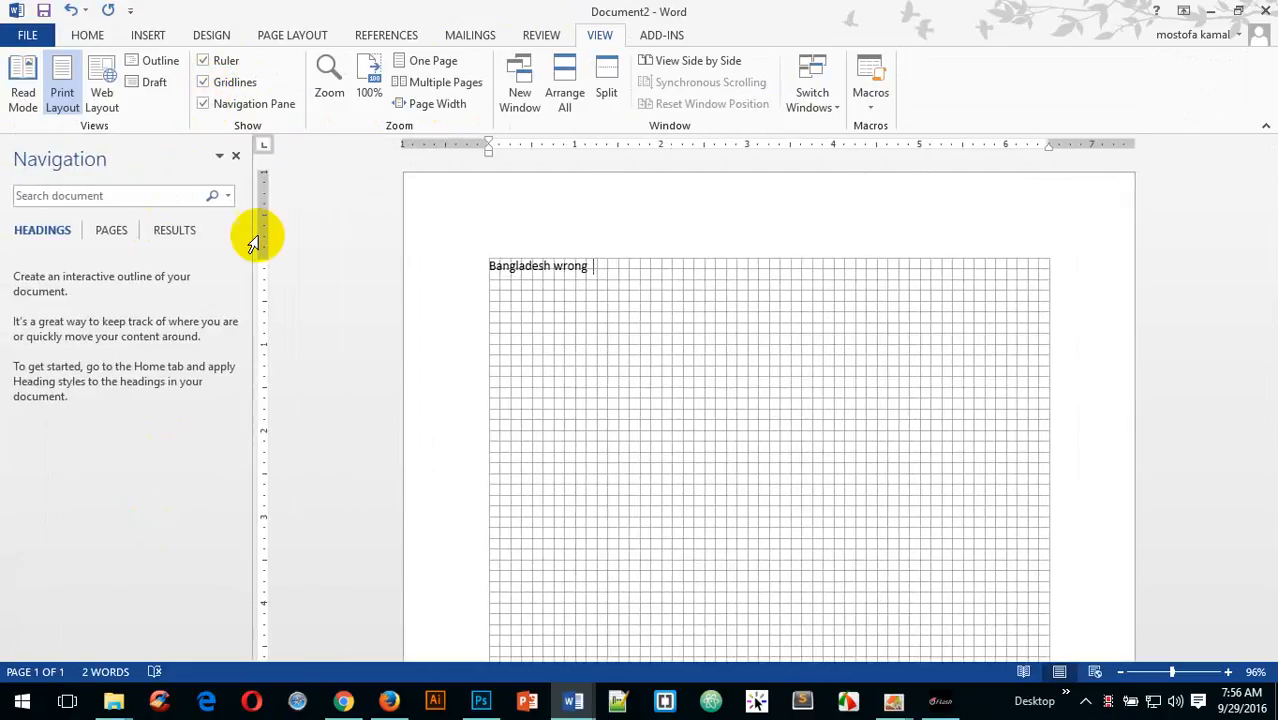
left_click(204, 104)
left_click(204, 82)
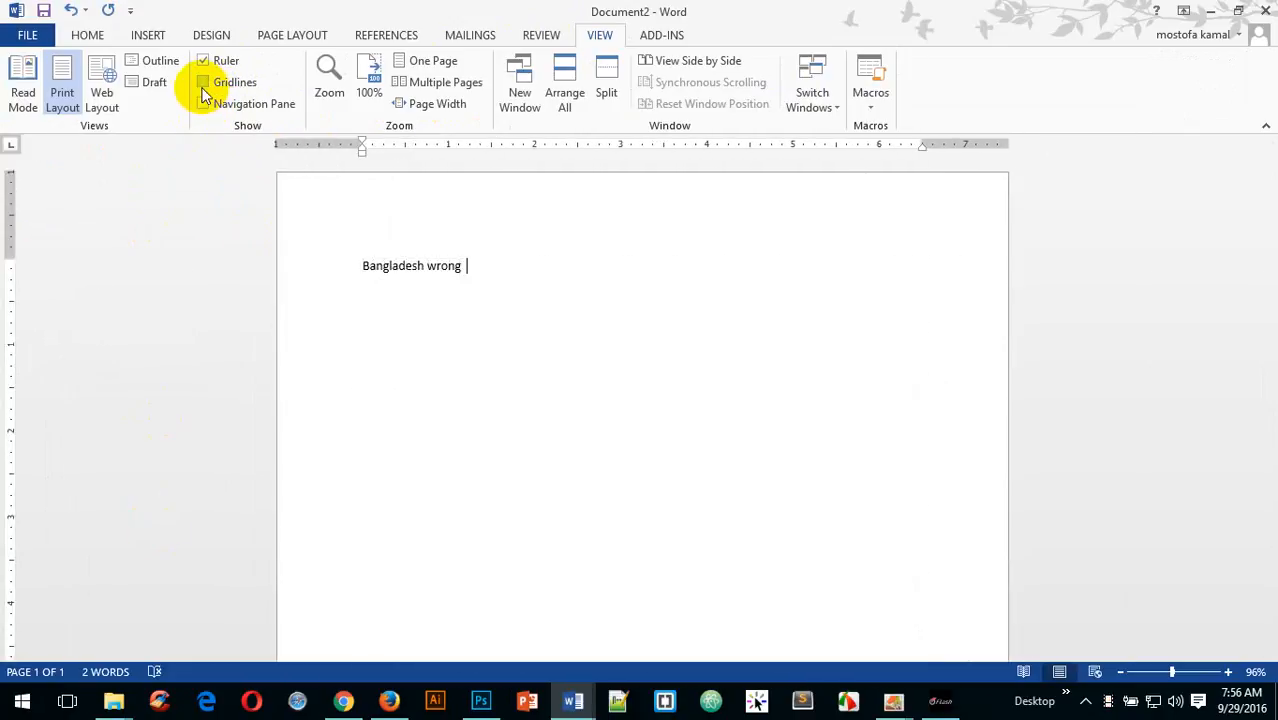
- Set the document zoom to 100% and look over the page at that size
left_click(368, 85)
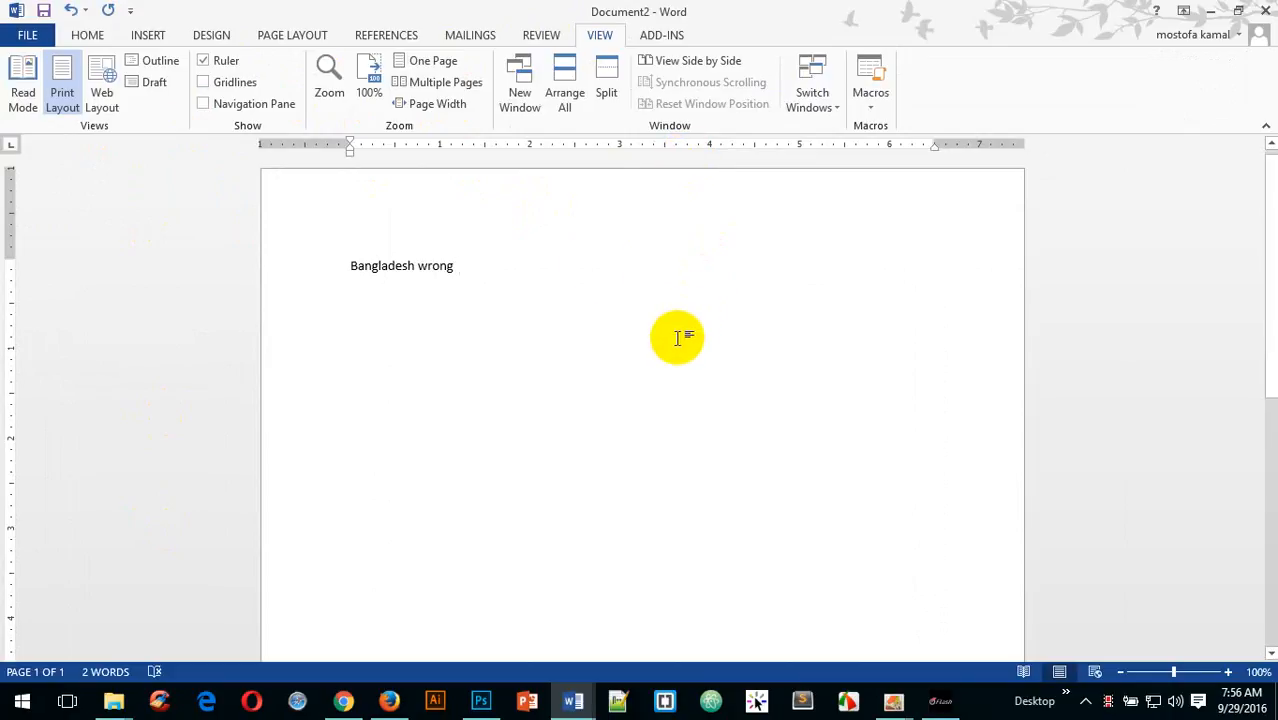
scroll(664, 355, "down", 5)
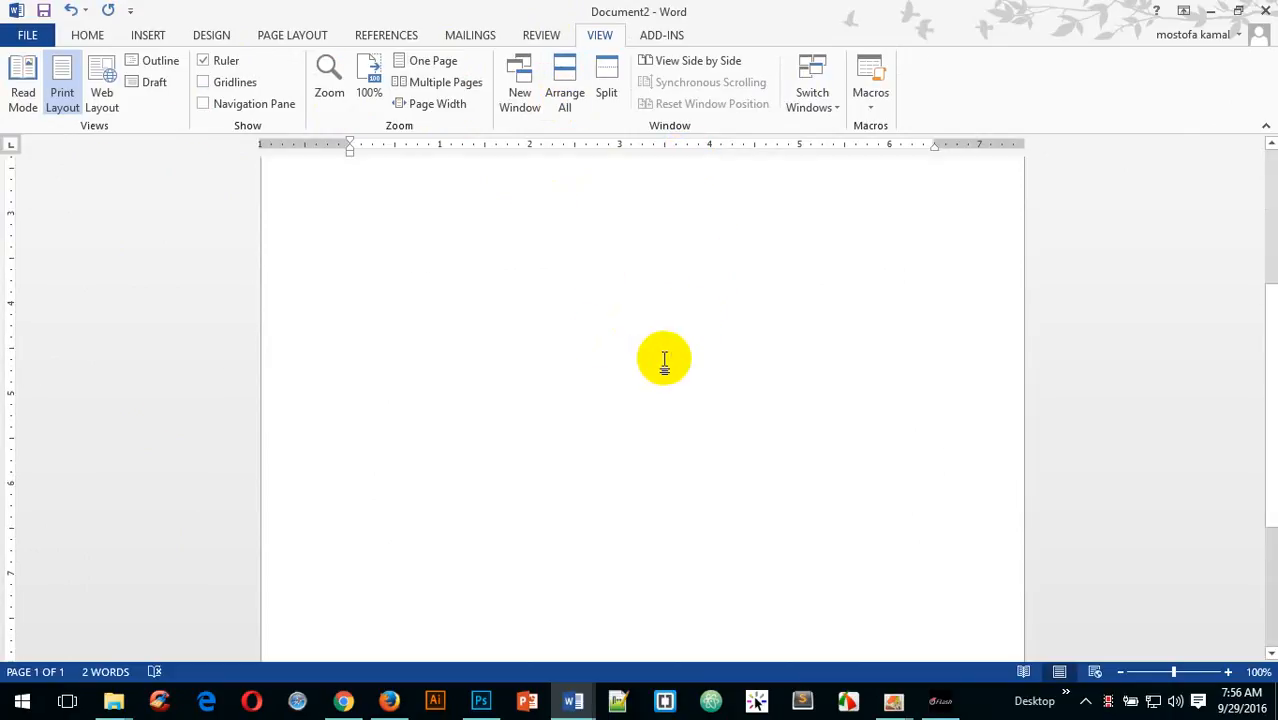
scroll(677, 346, "up", 5)
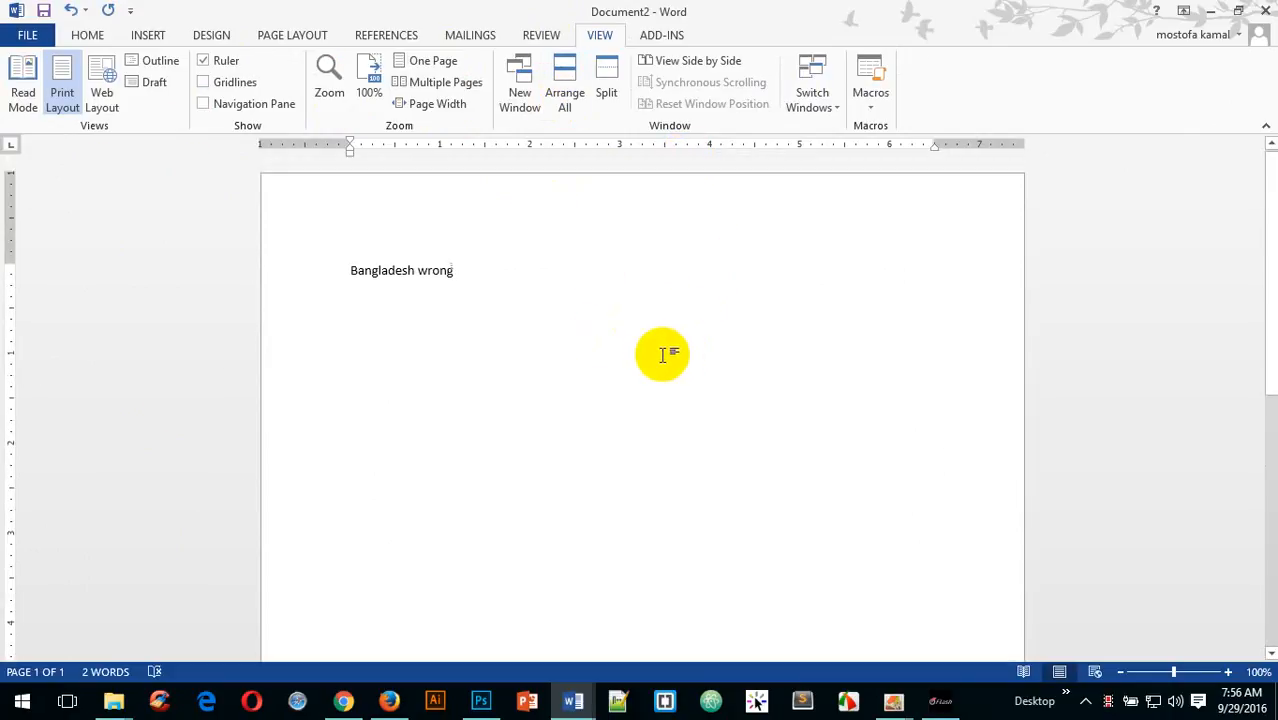
- Split the document window into two views, scroll through them and remove the split
left_click(609, 70)
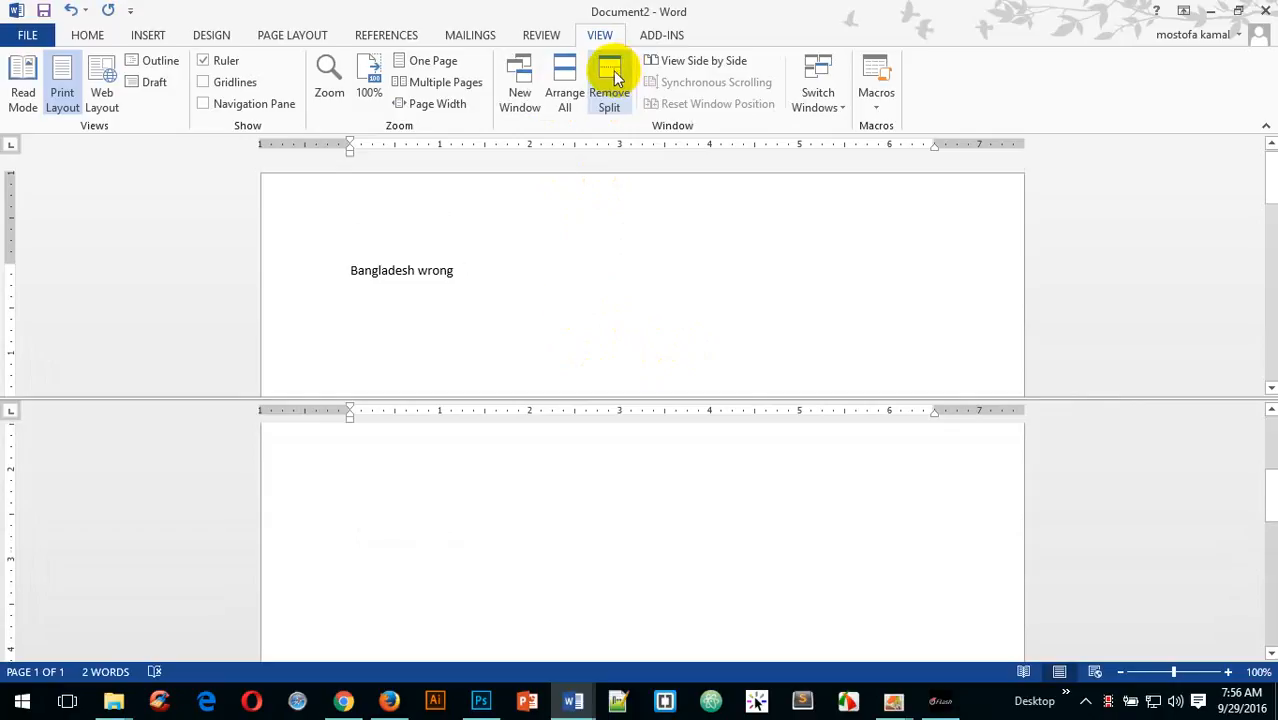
scroll(863, 365, "down", 3)
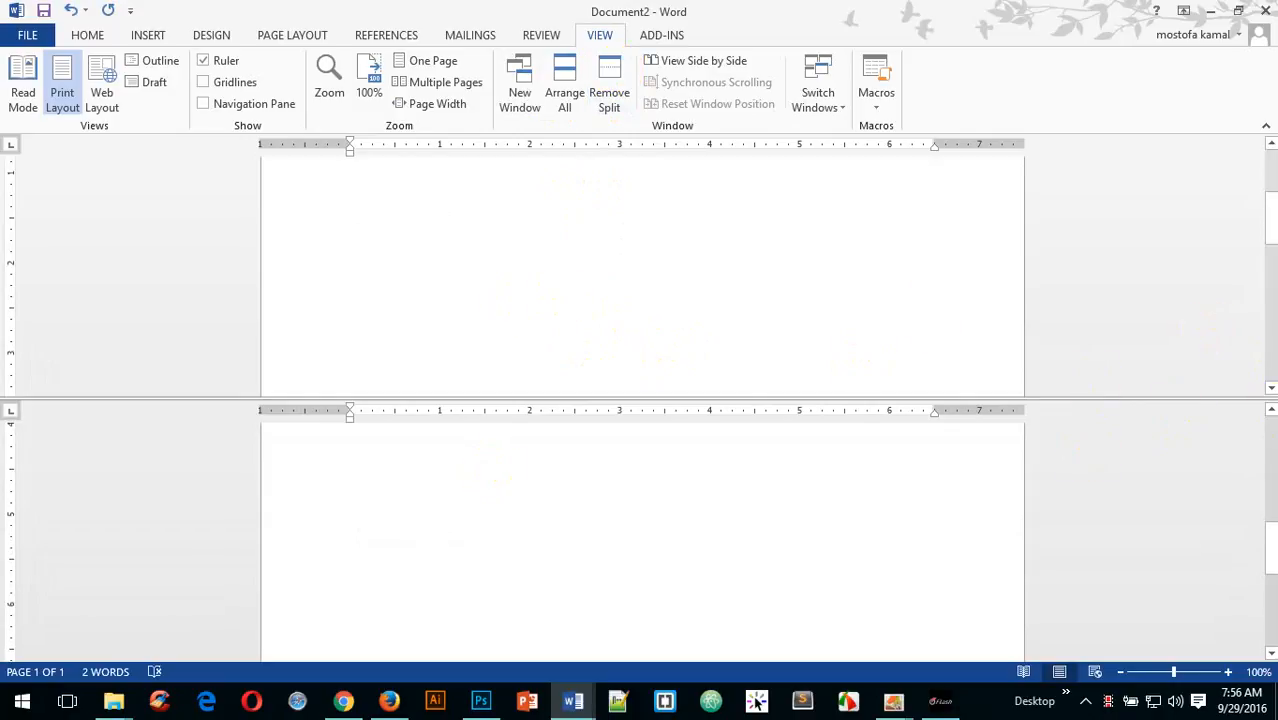
left_click(607, 74)
scroll(785, 441, "up", 3)
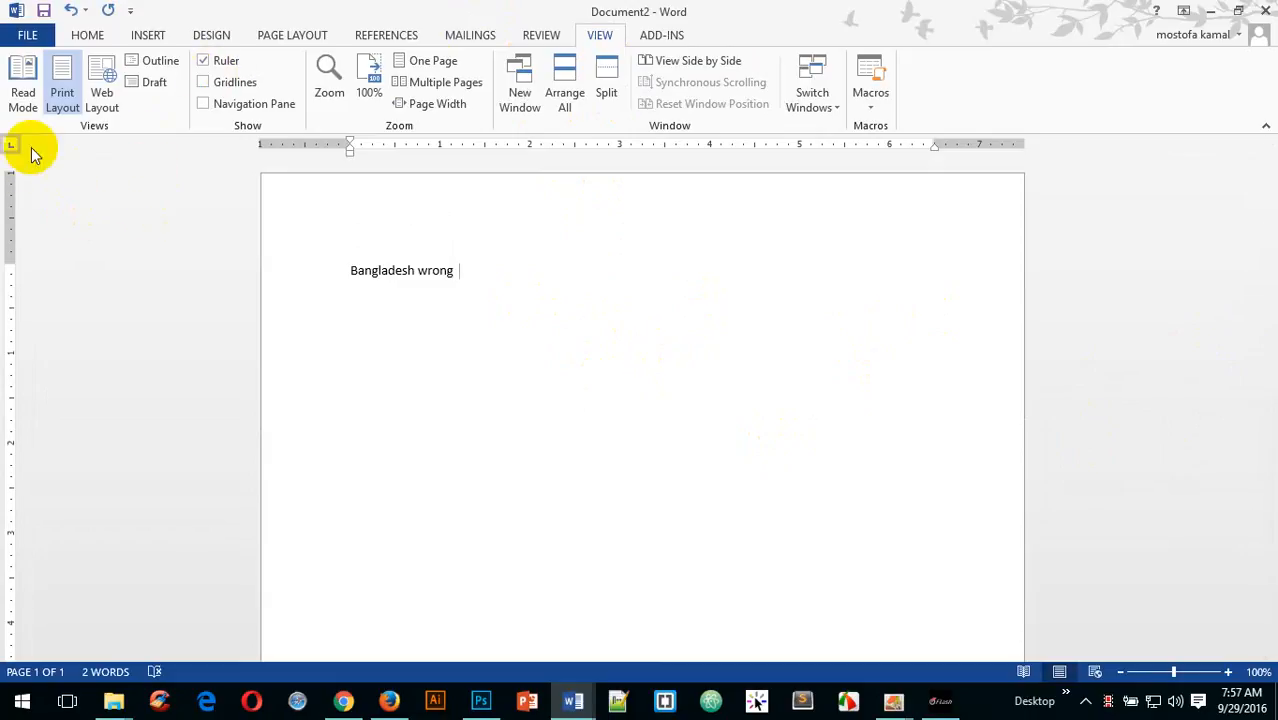
left_click(541, 35)
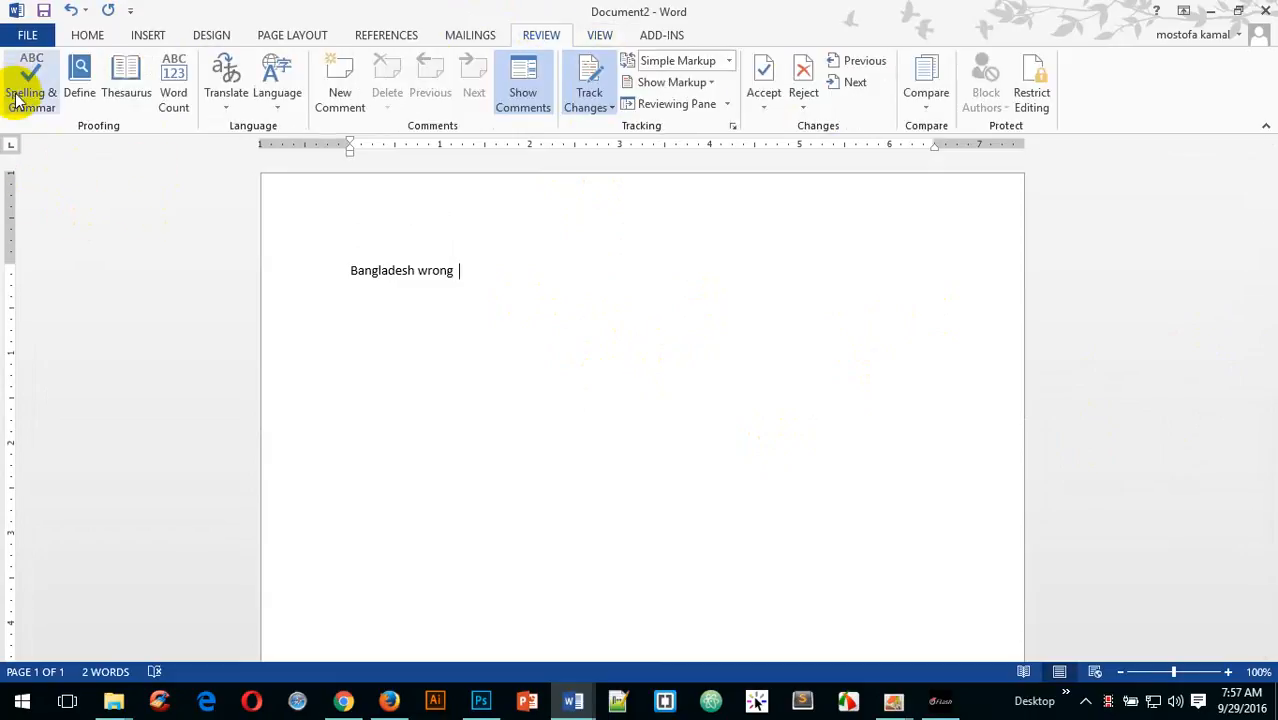